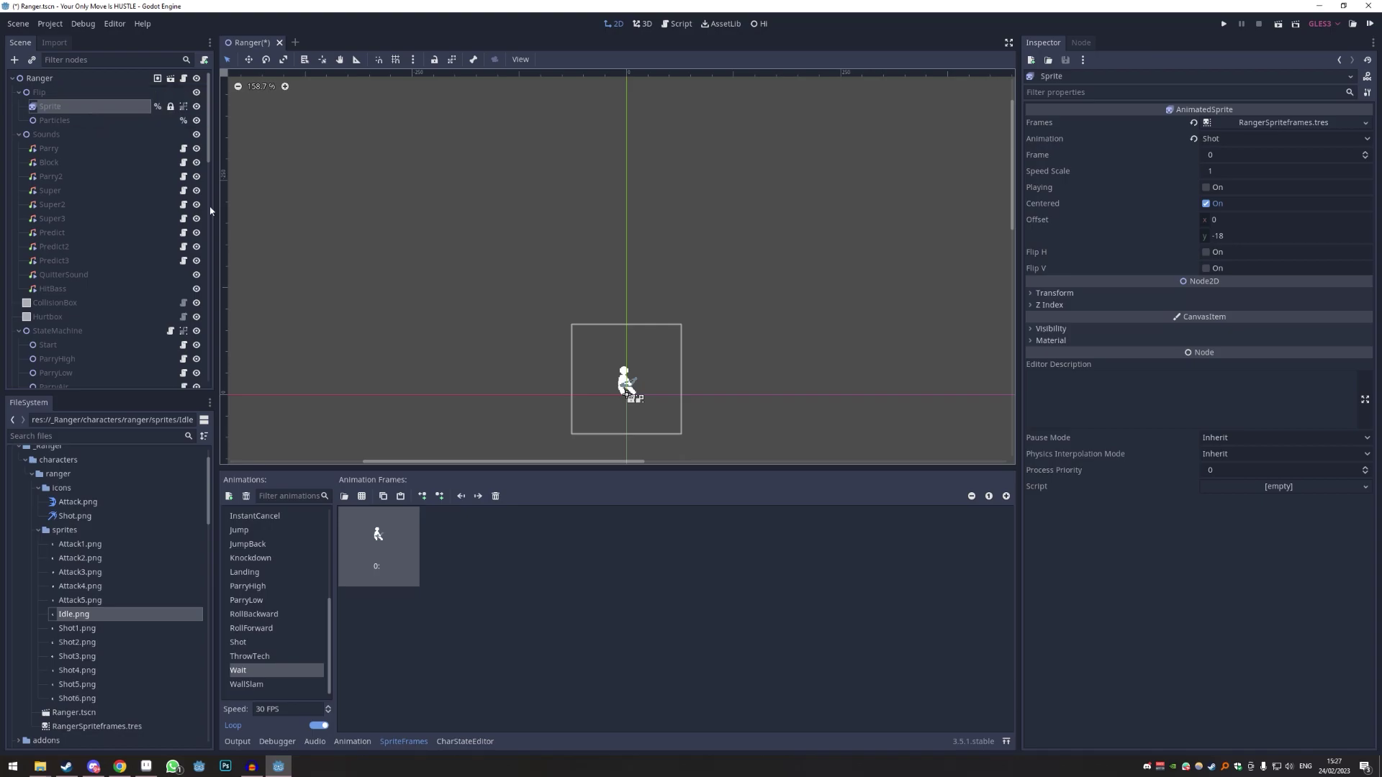
scroll(672, 331, "up", 3)
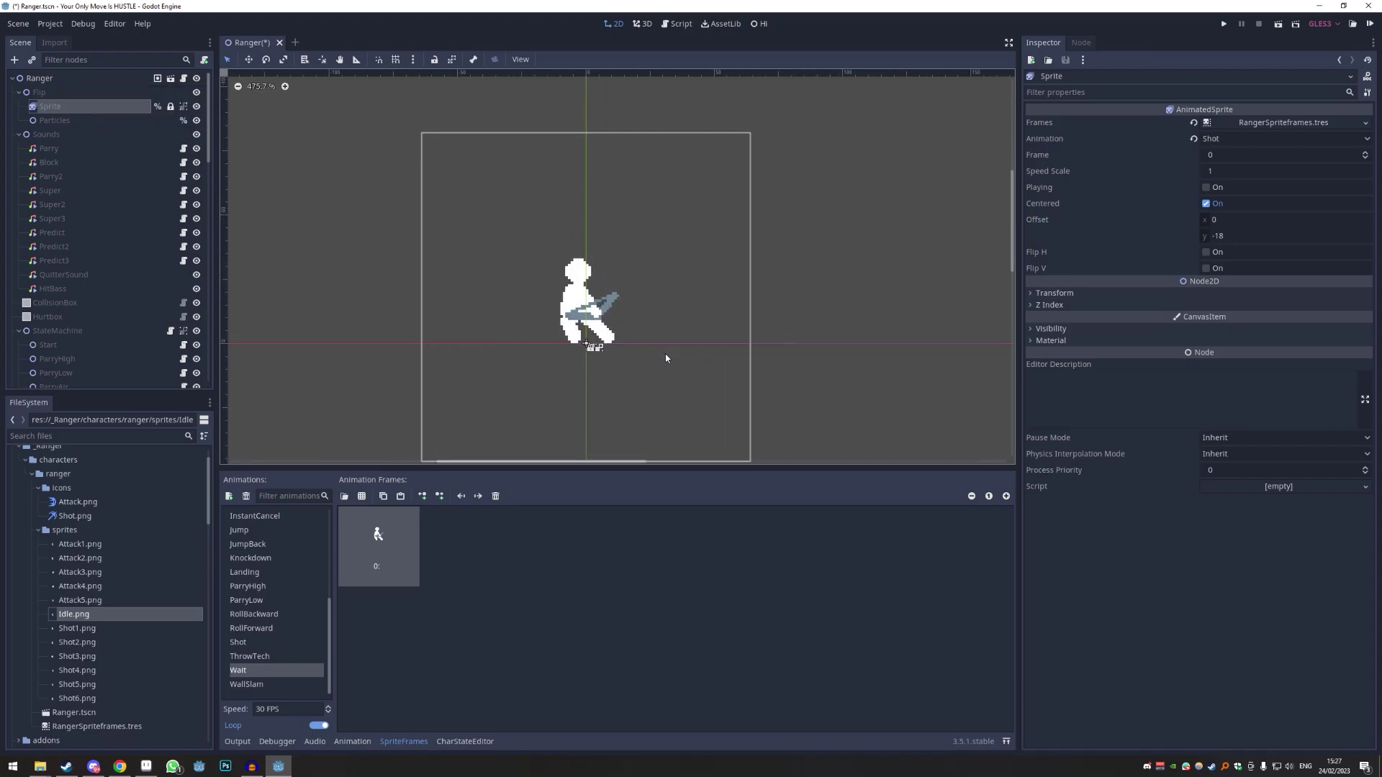
- Preview the Ranger sprite's Shot animation by stepping through its frames and playing it
left_click(38, 78)
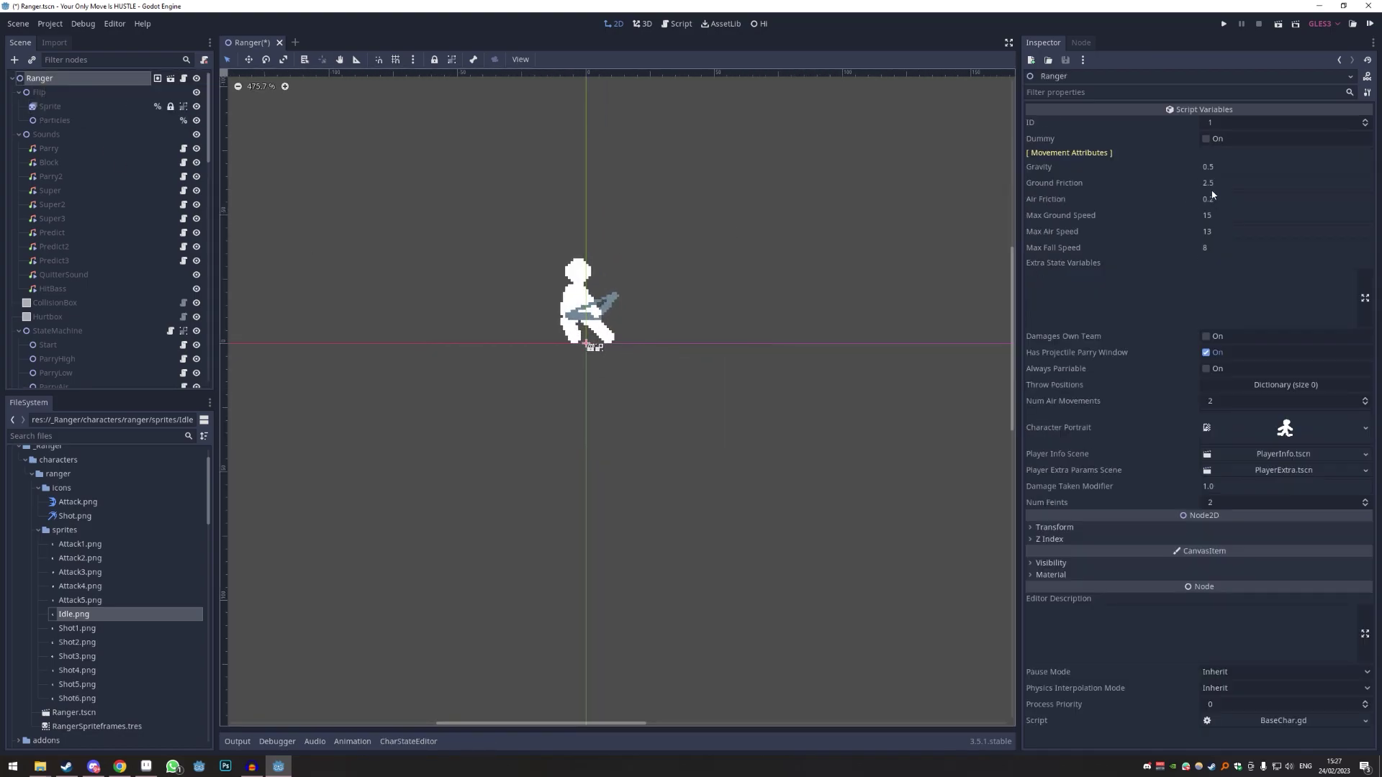
left_click(50, 106)
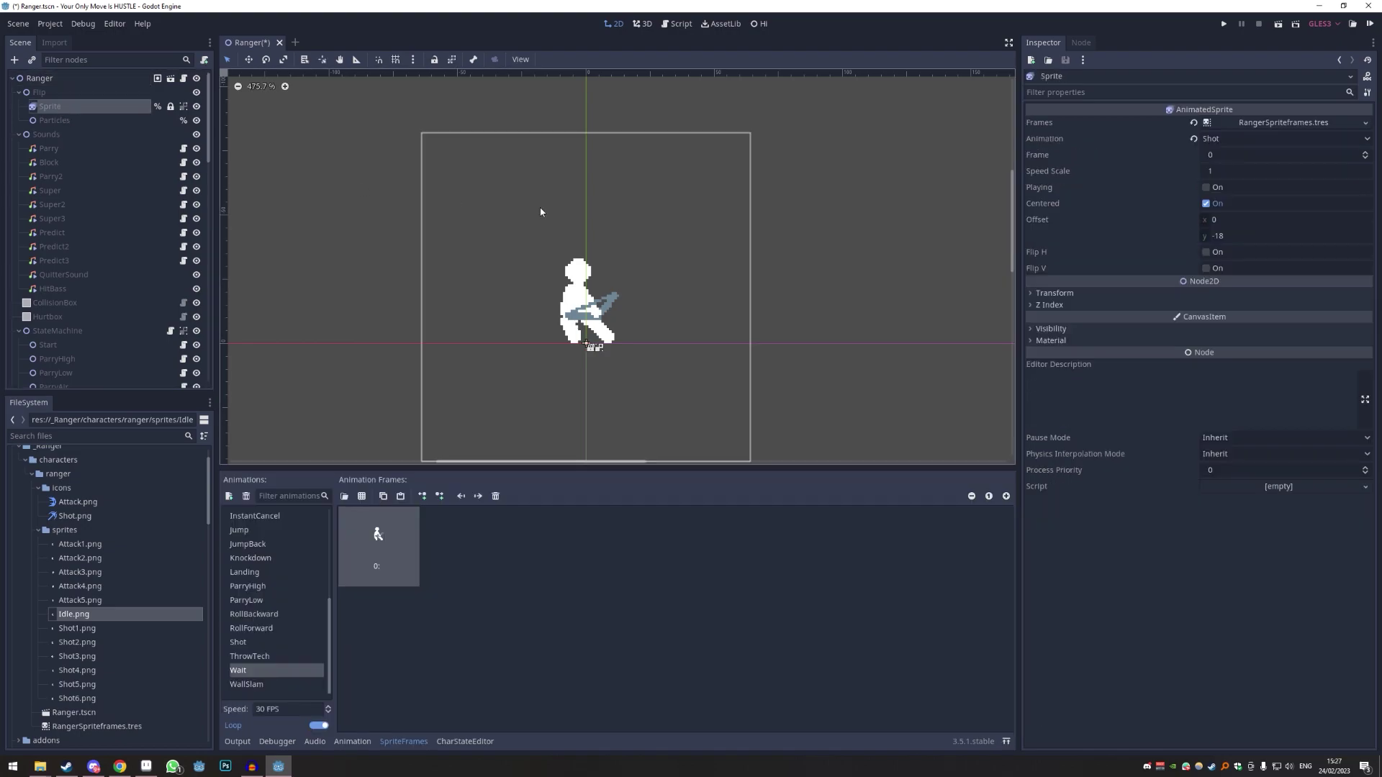
scroll(629, 256, "up", 2)
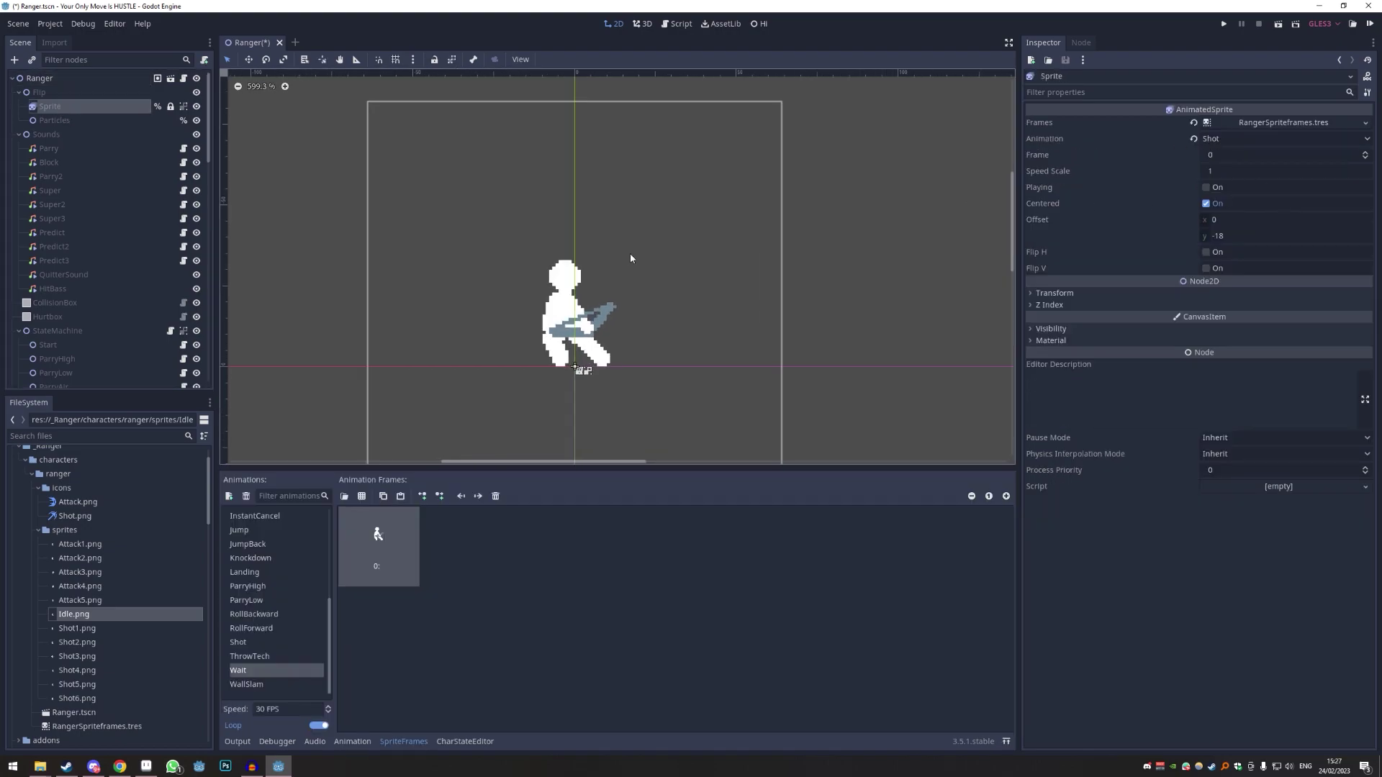
left_click(1221, 138)
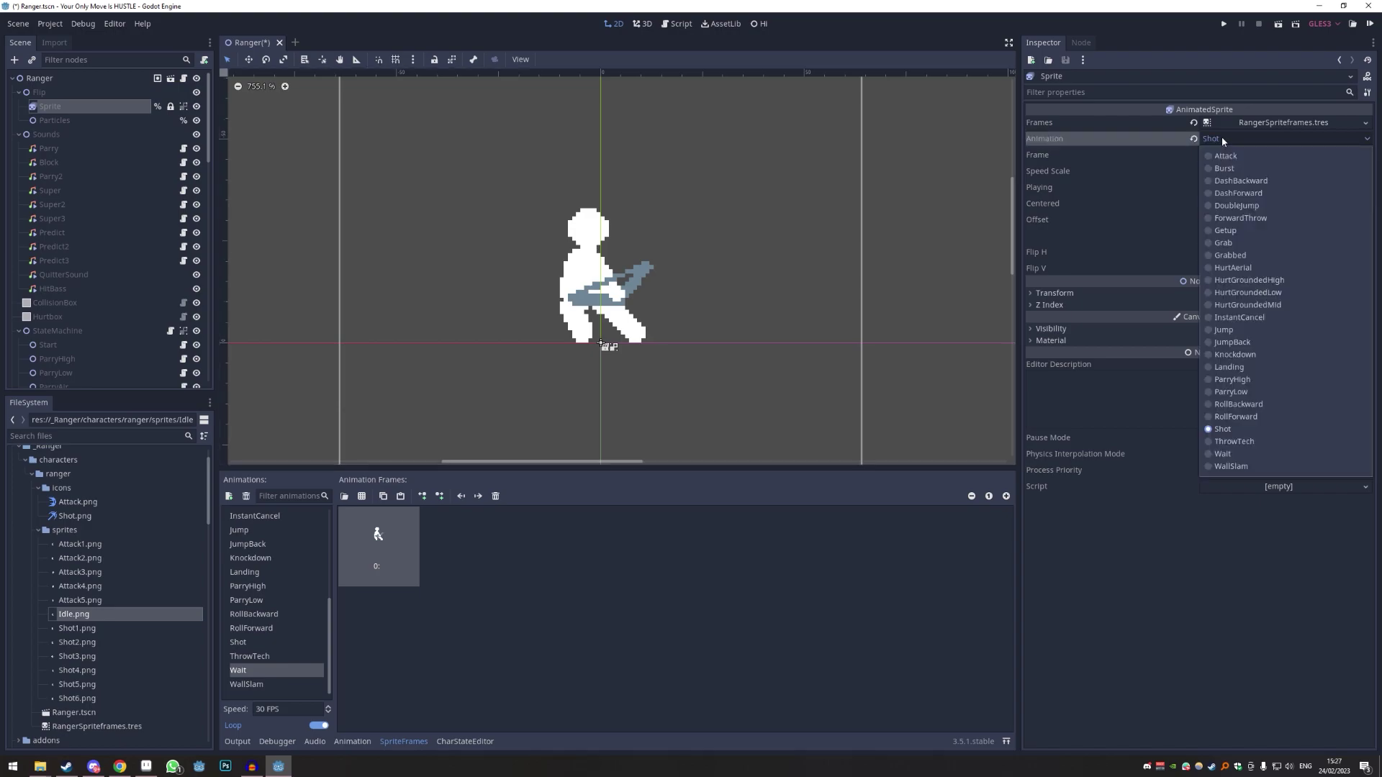
left_click(1174, 485)
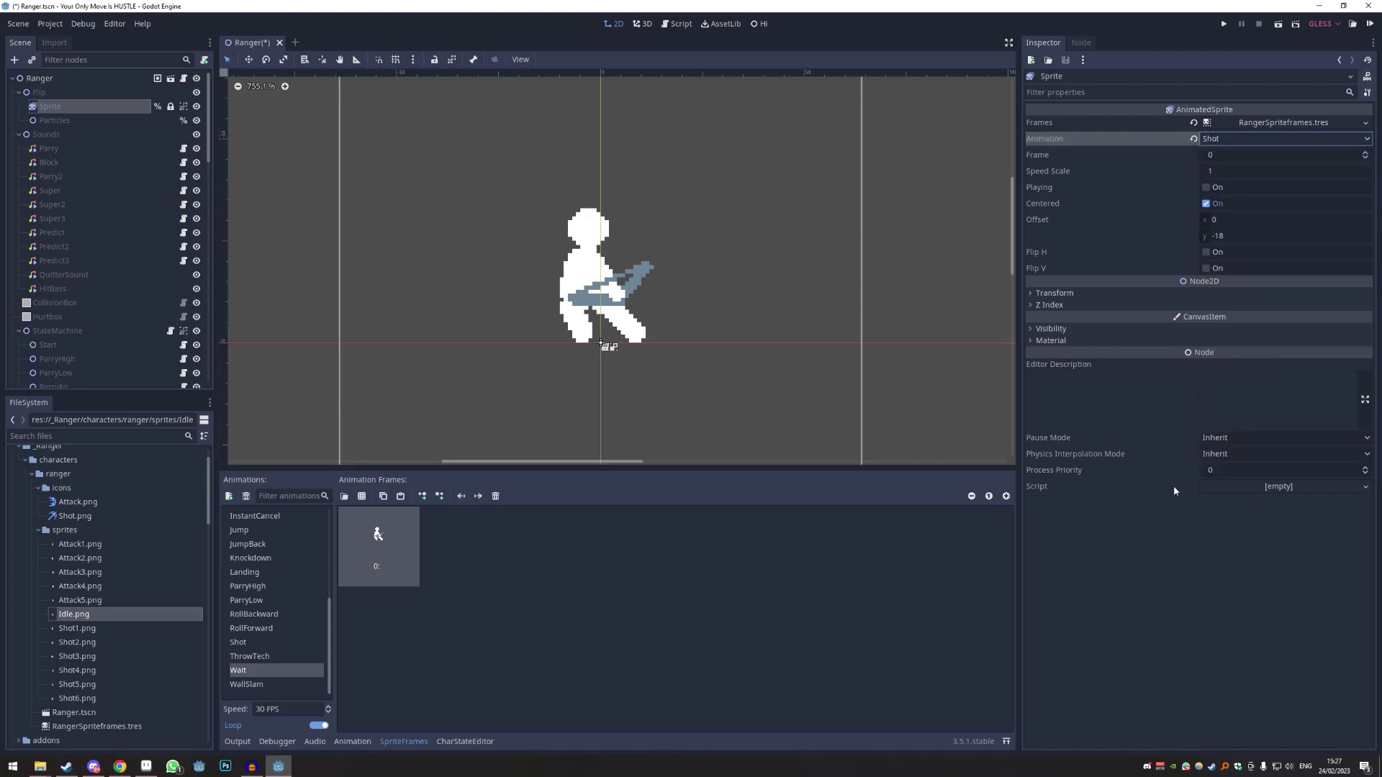
left_click(1365, 154)
left_click(1364, 153)
left_click(1364, 153)
left_click(1364, 153)
left_click(1364, 153)
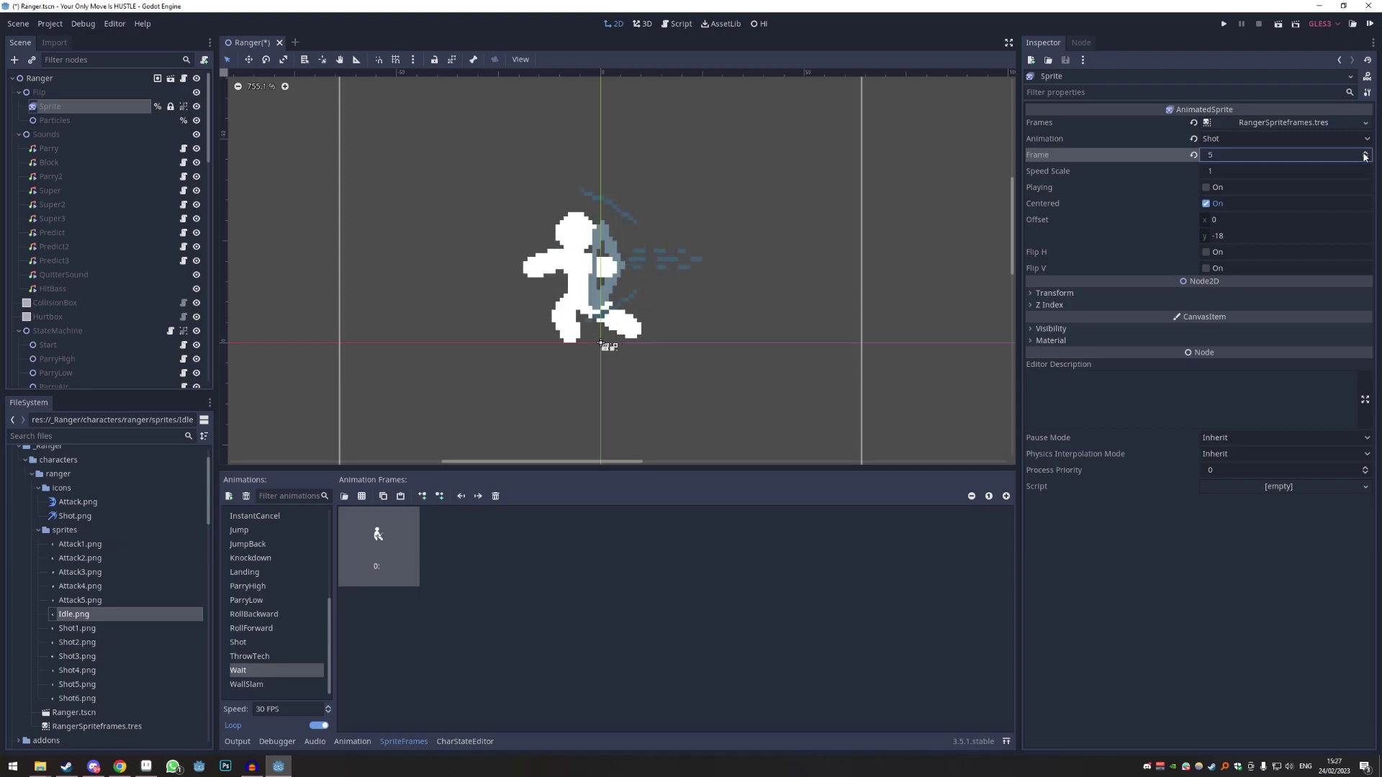
left_click(1206, 188)
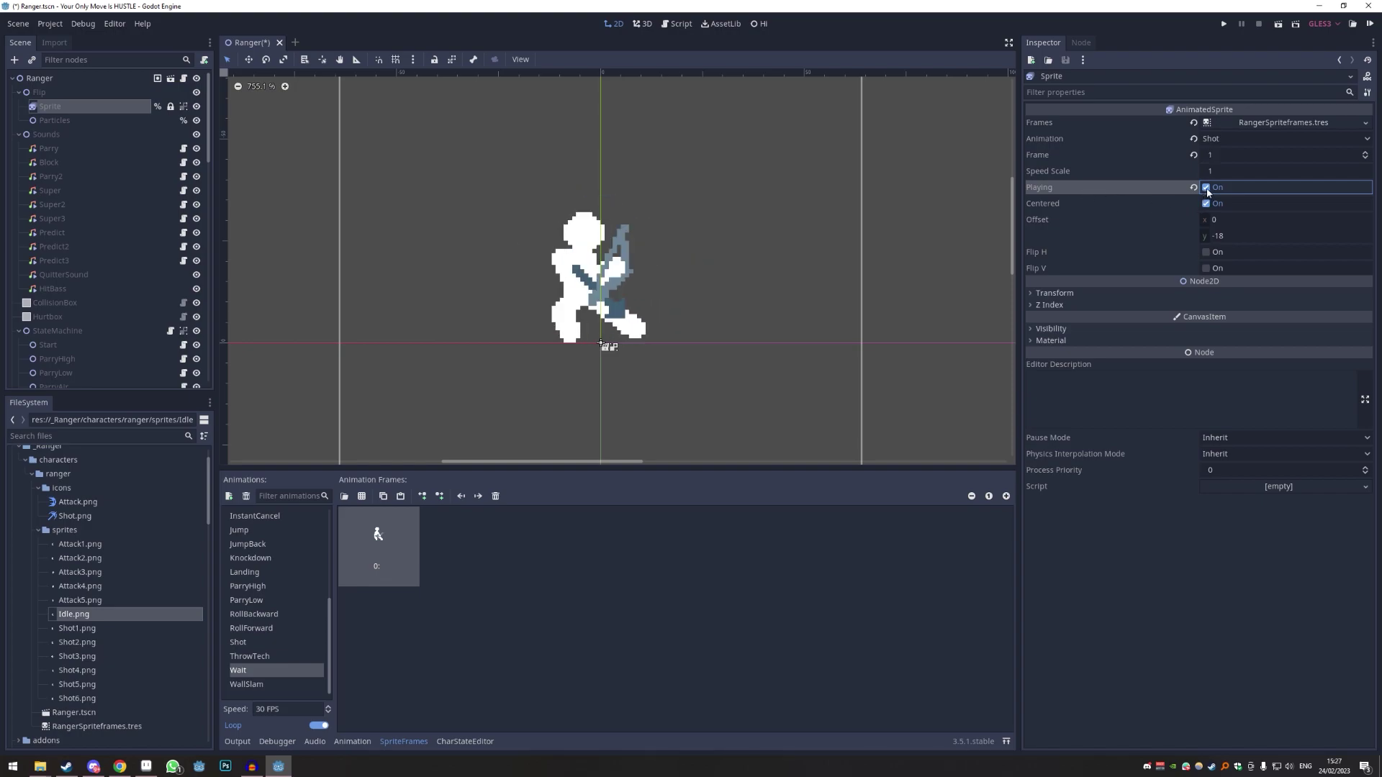
left_click(1206, 188)
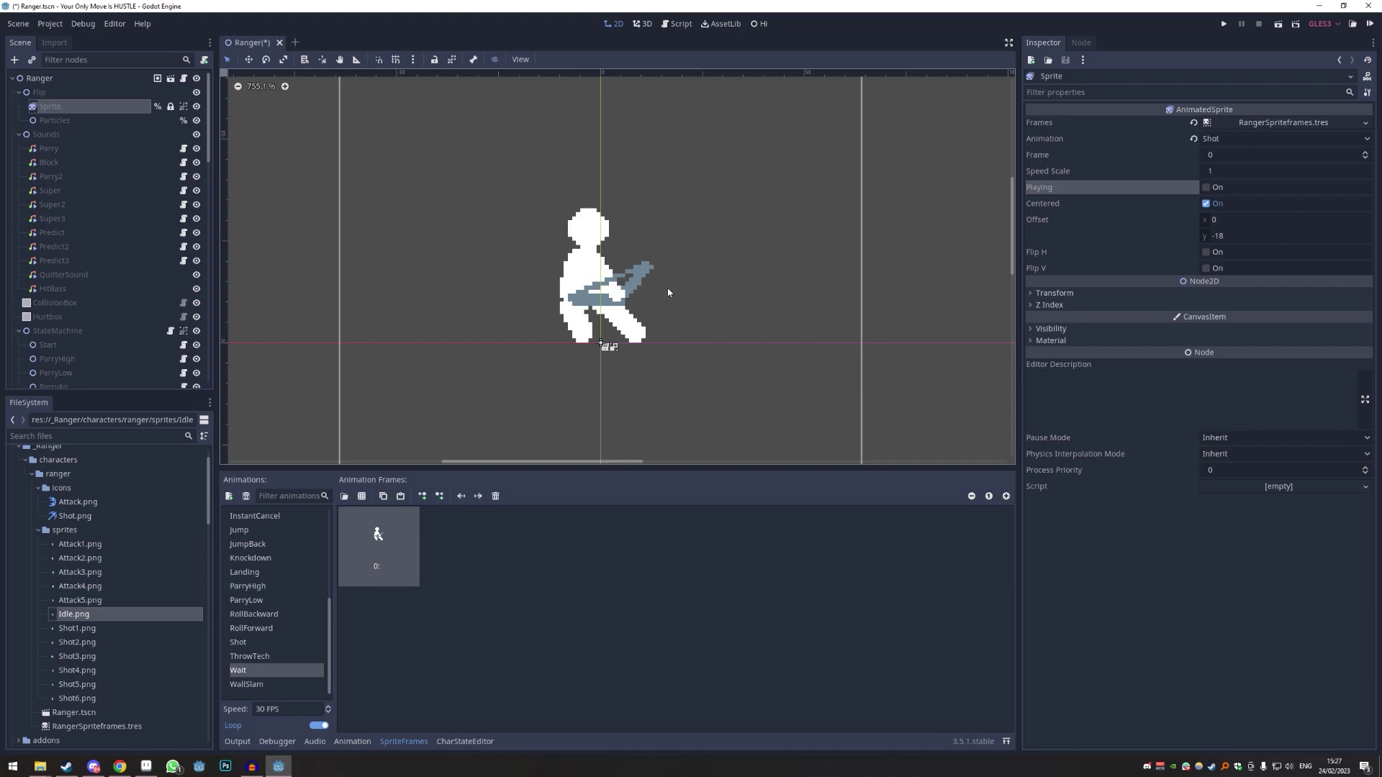
left_click(1219, 140)
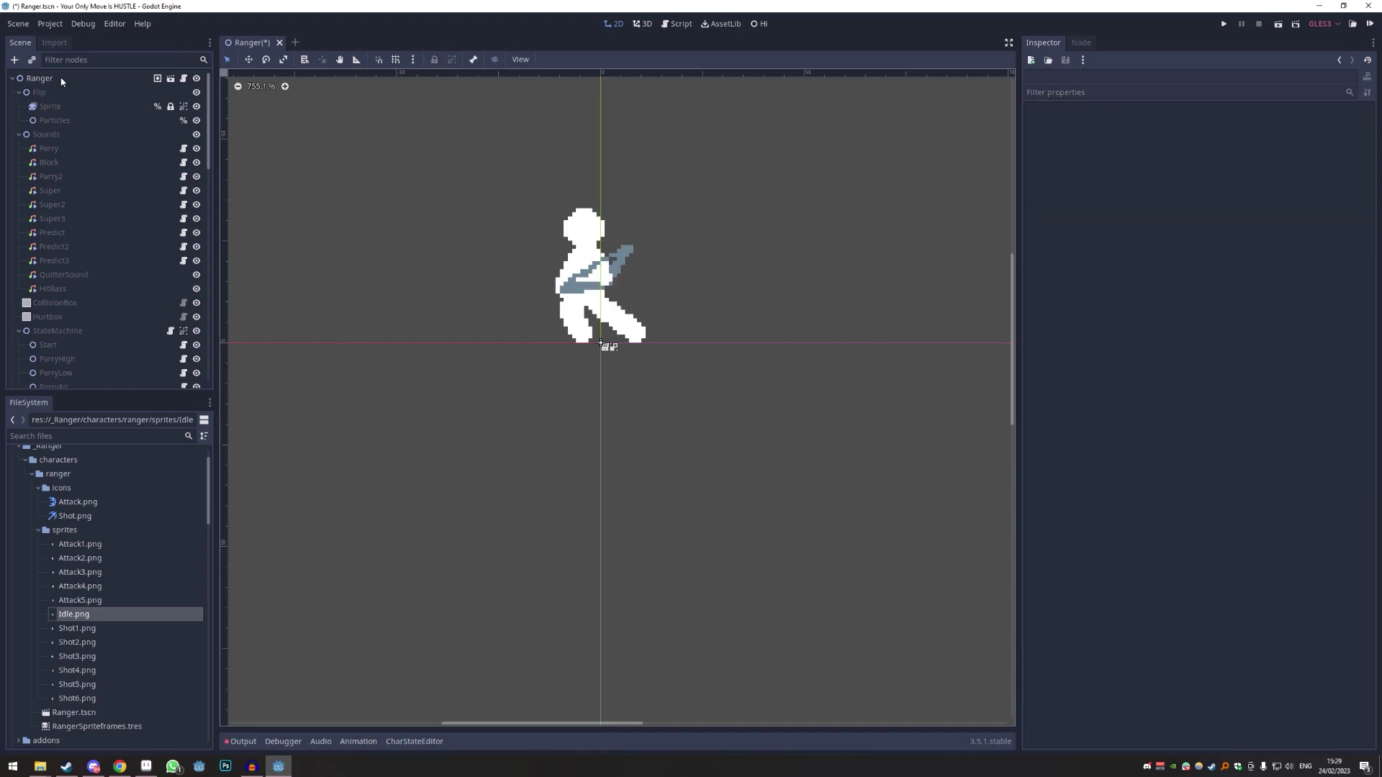
- Copy the Burst state, together with its Hitbox child, from the StateMachine
left_click(40, 78)
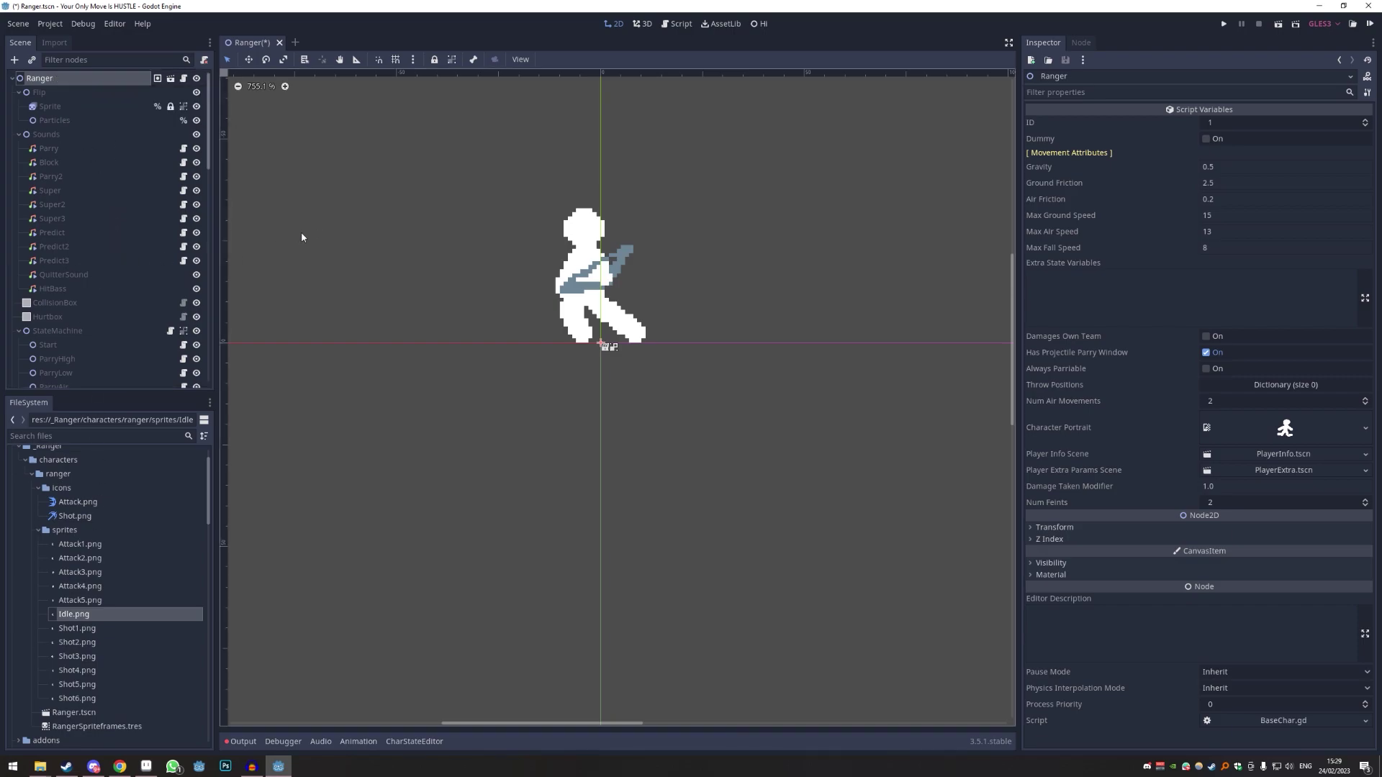
scroll(131, 233, "down", 5)
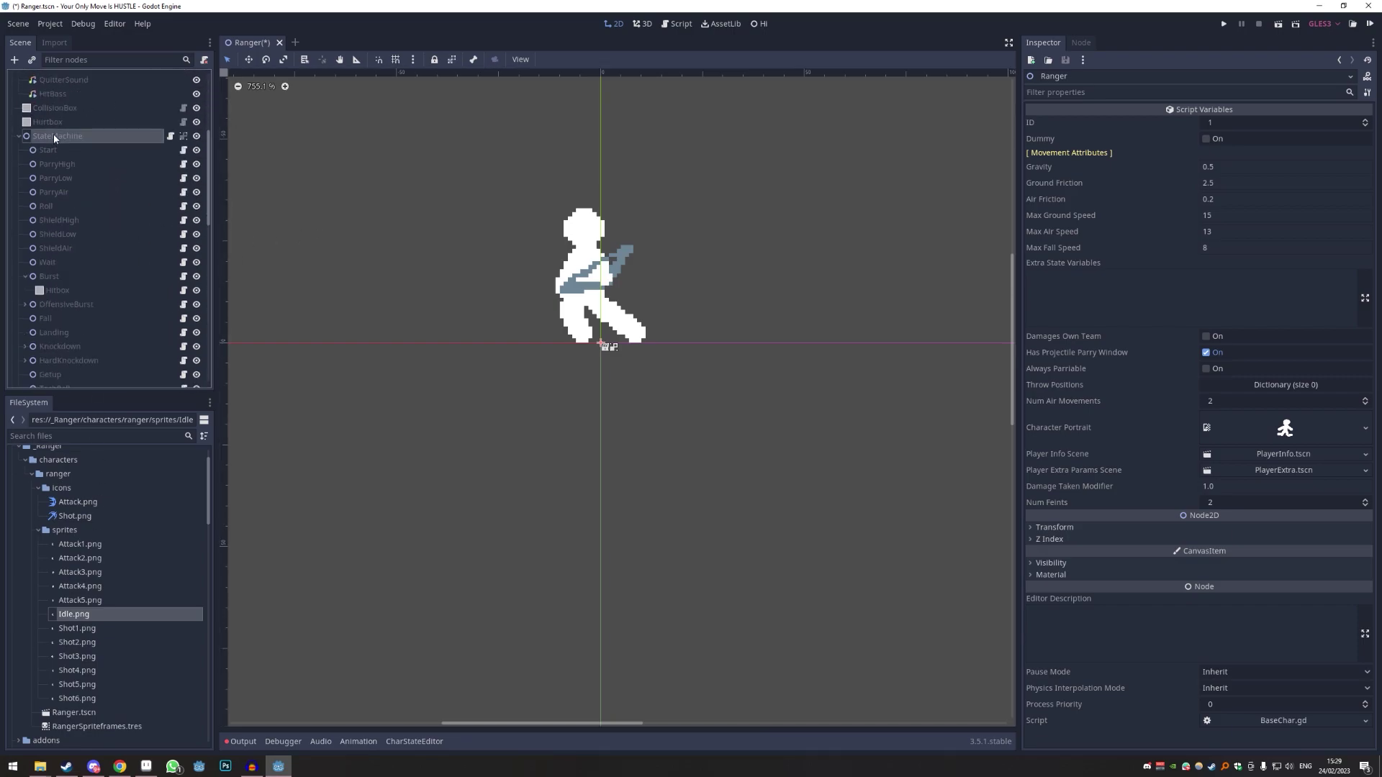
left_click(54, 137)
scroll(65, 227, "down", 10)
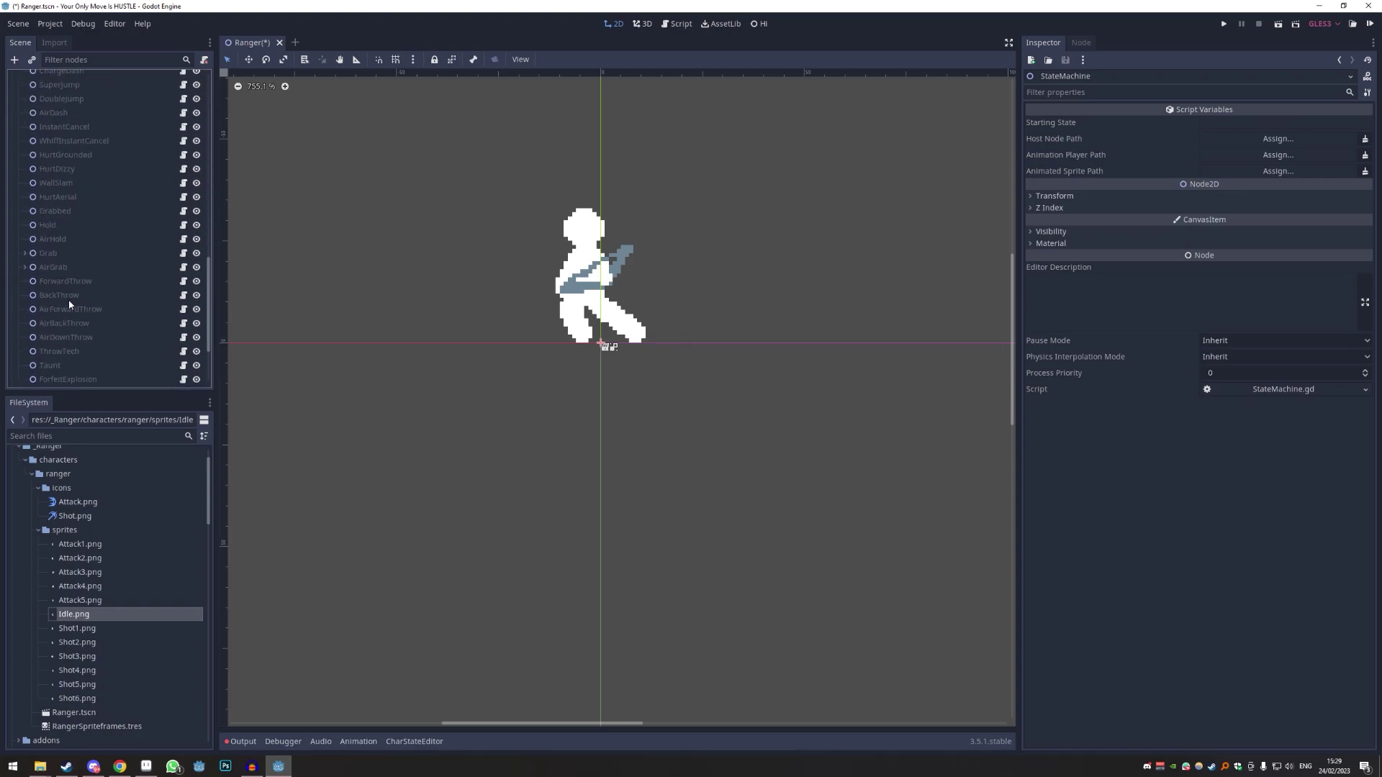
scroll(58, 269, "up", 12)
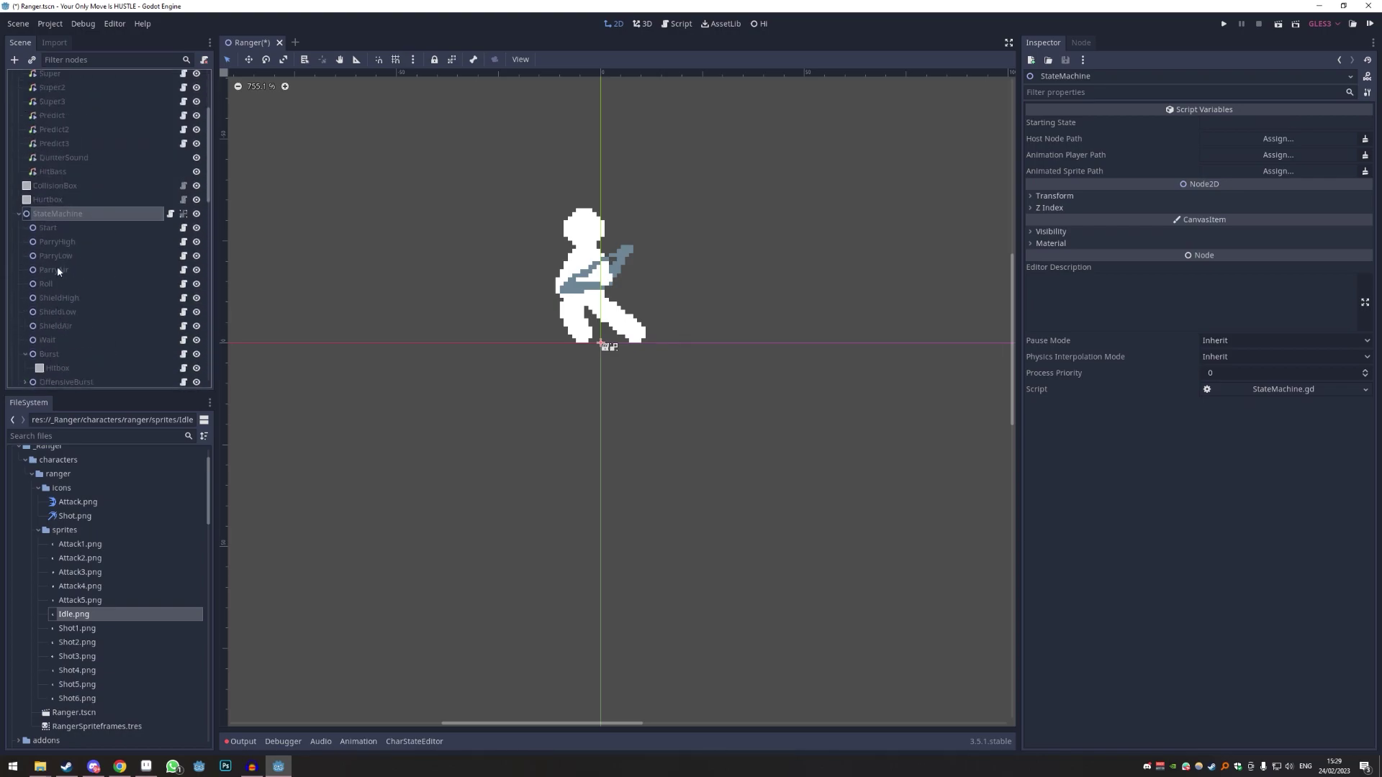
scroll(57, 270, "down", 5)
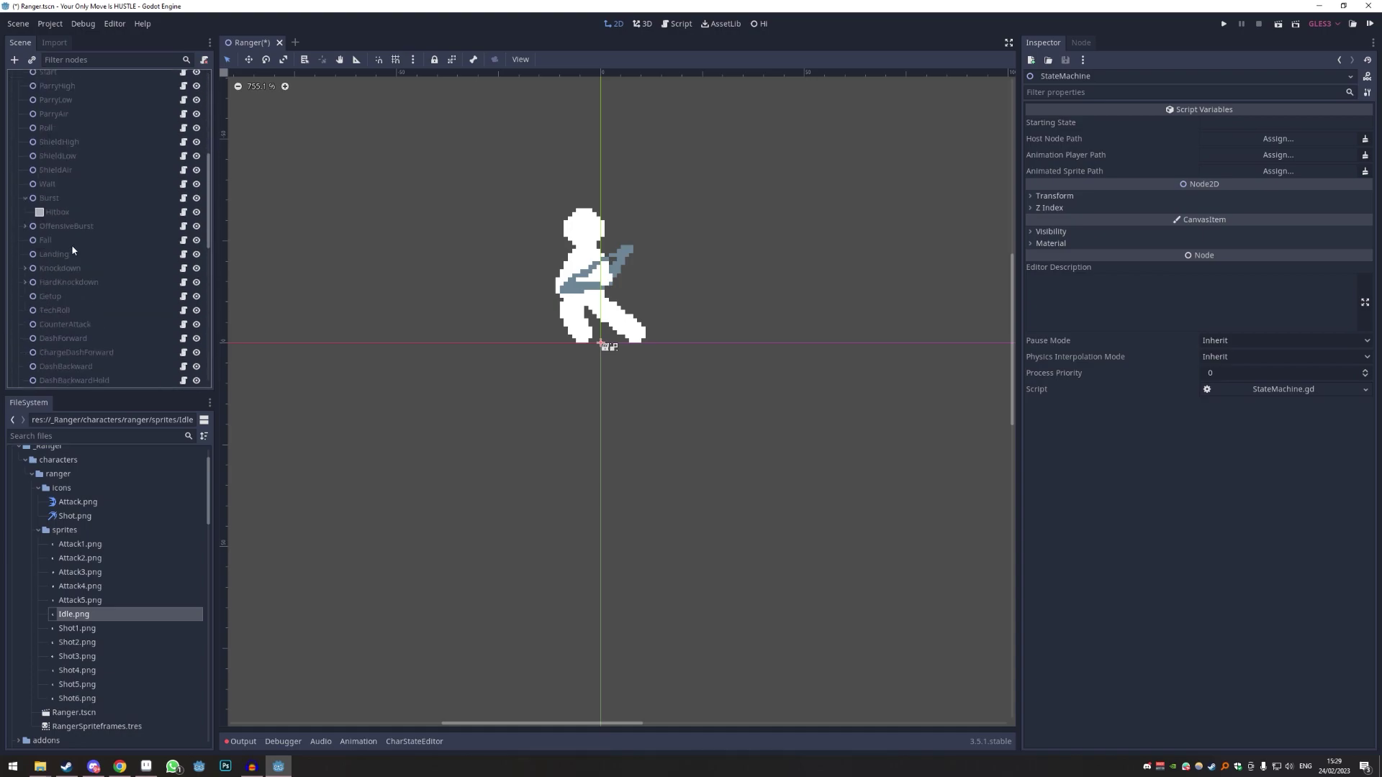
left_click(49, 200)
left_click(61, 213)
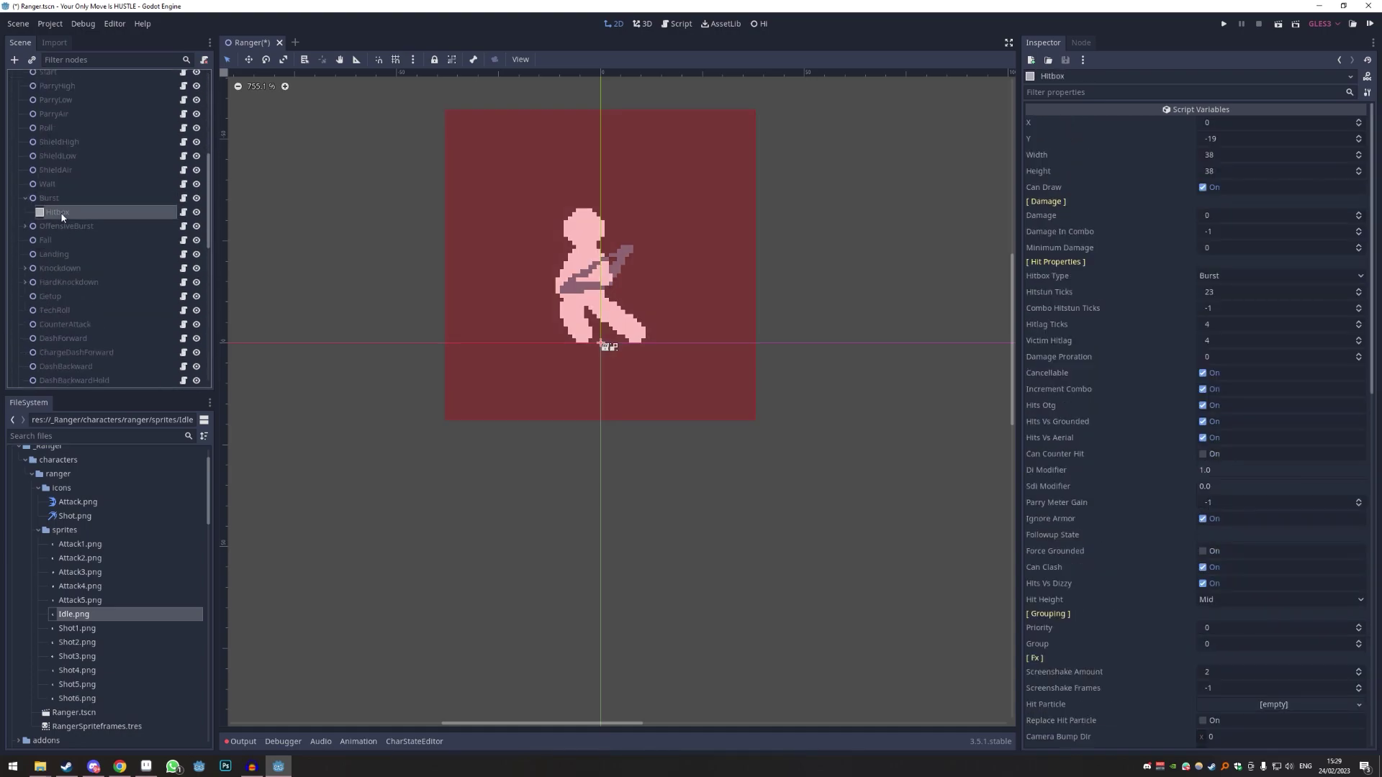
left_click(54, 198)
right_click(55, 197)
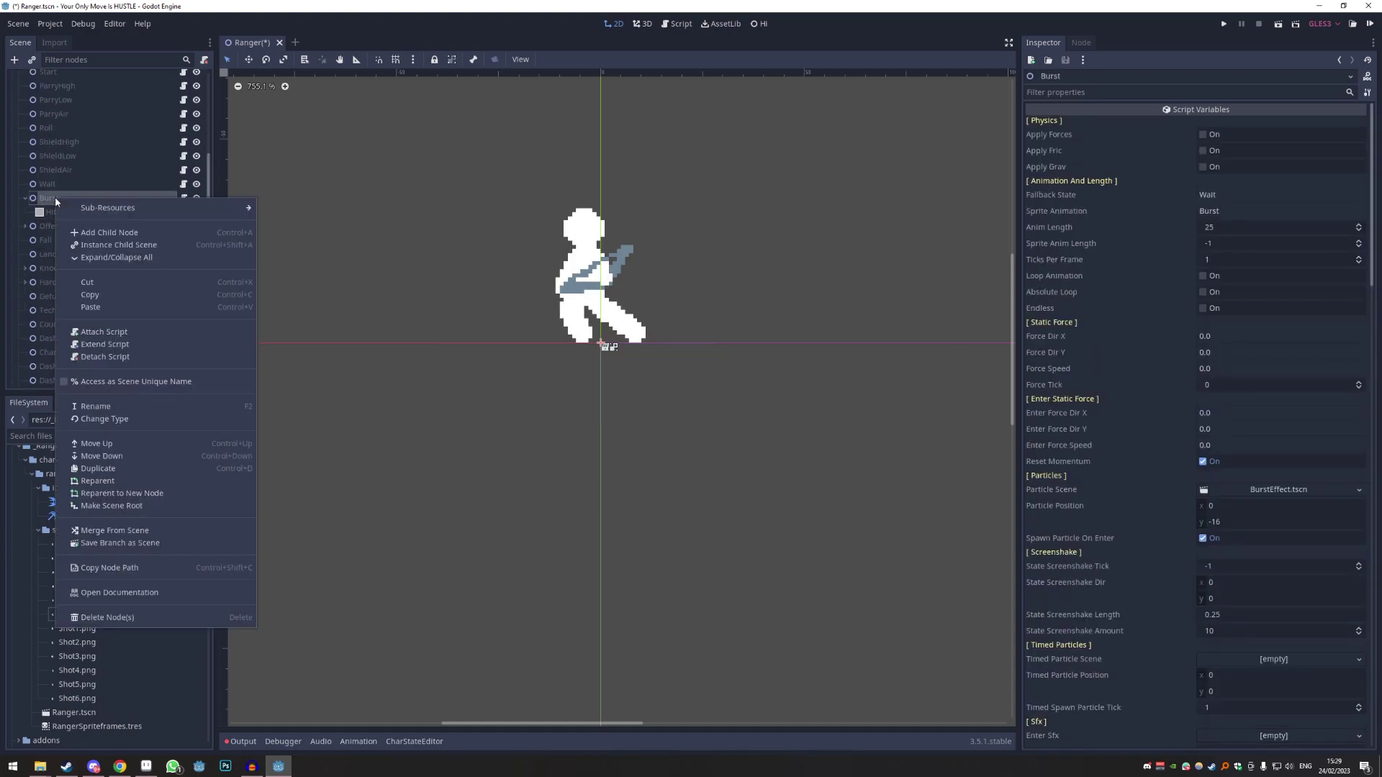
left_click(85, 258)
- Paste the copied Burst state under StateMachine to create Burst2
scroll(76, 238, "up", 5)
scroll(79, 286, "down", 2)
left_click(49, 213)
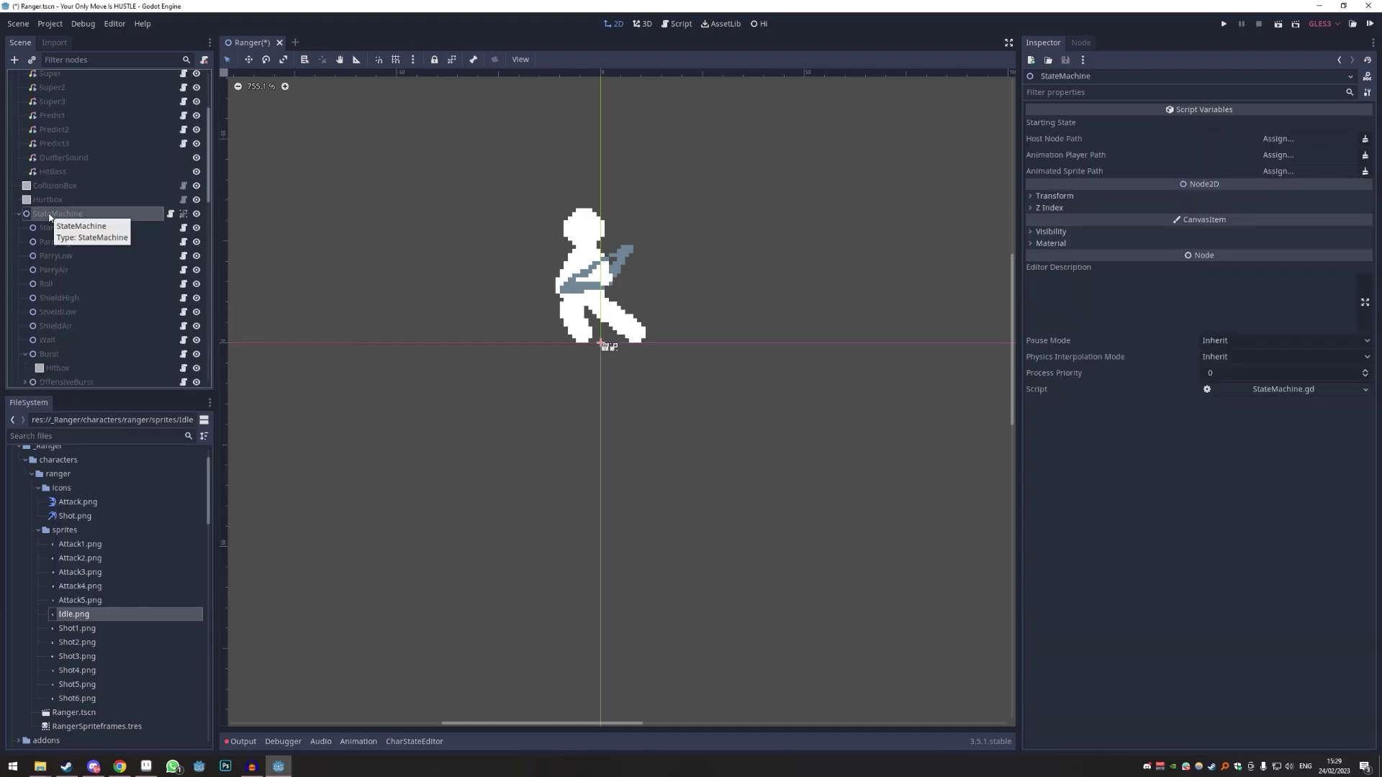
right_click(48, 213)
left_click(84, 323)
scroll(77, 257, "down", 2)
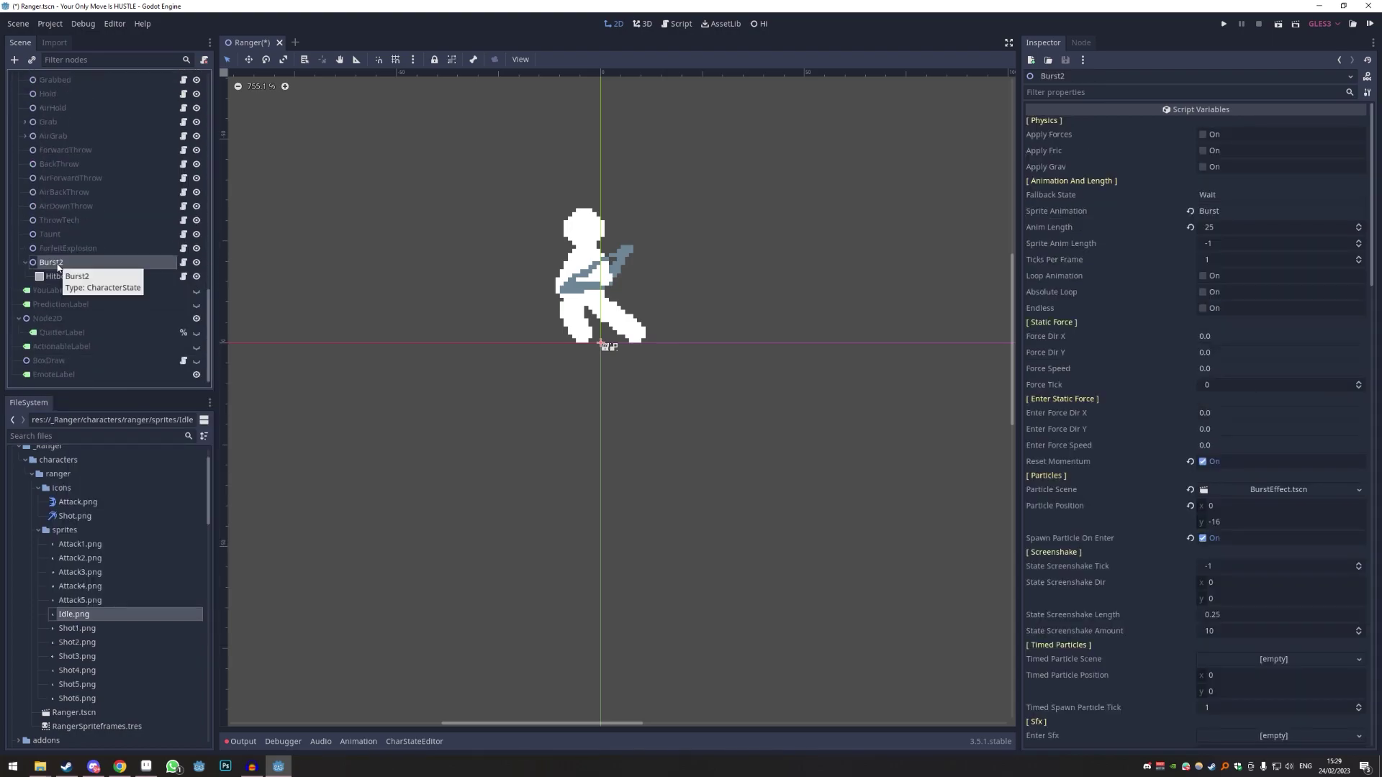
- Rename the Burst2 state to Attack
double_click(58, 265)
type("Attack")
key("Return")
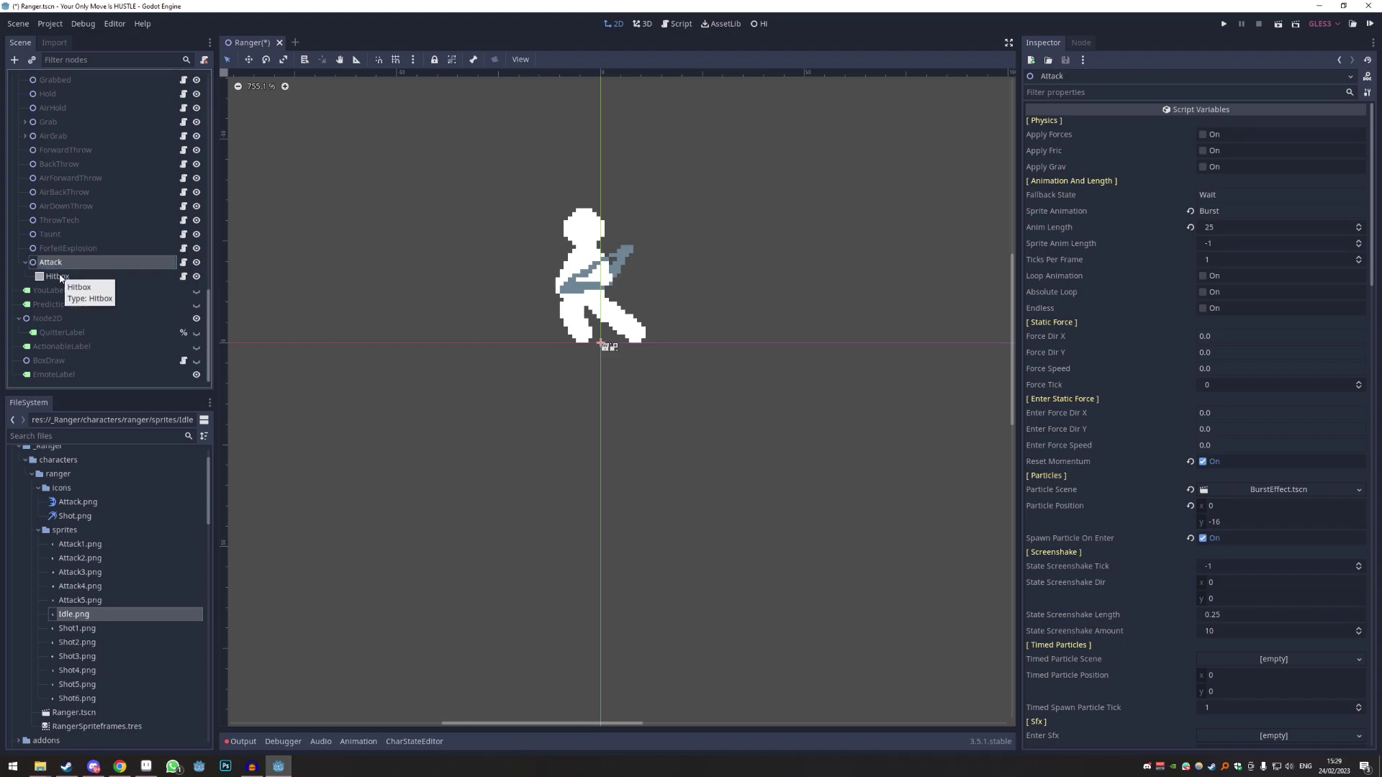
left_click(61, 278)
left_click(68, 262)
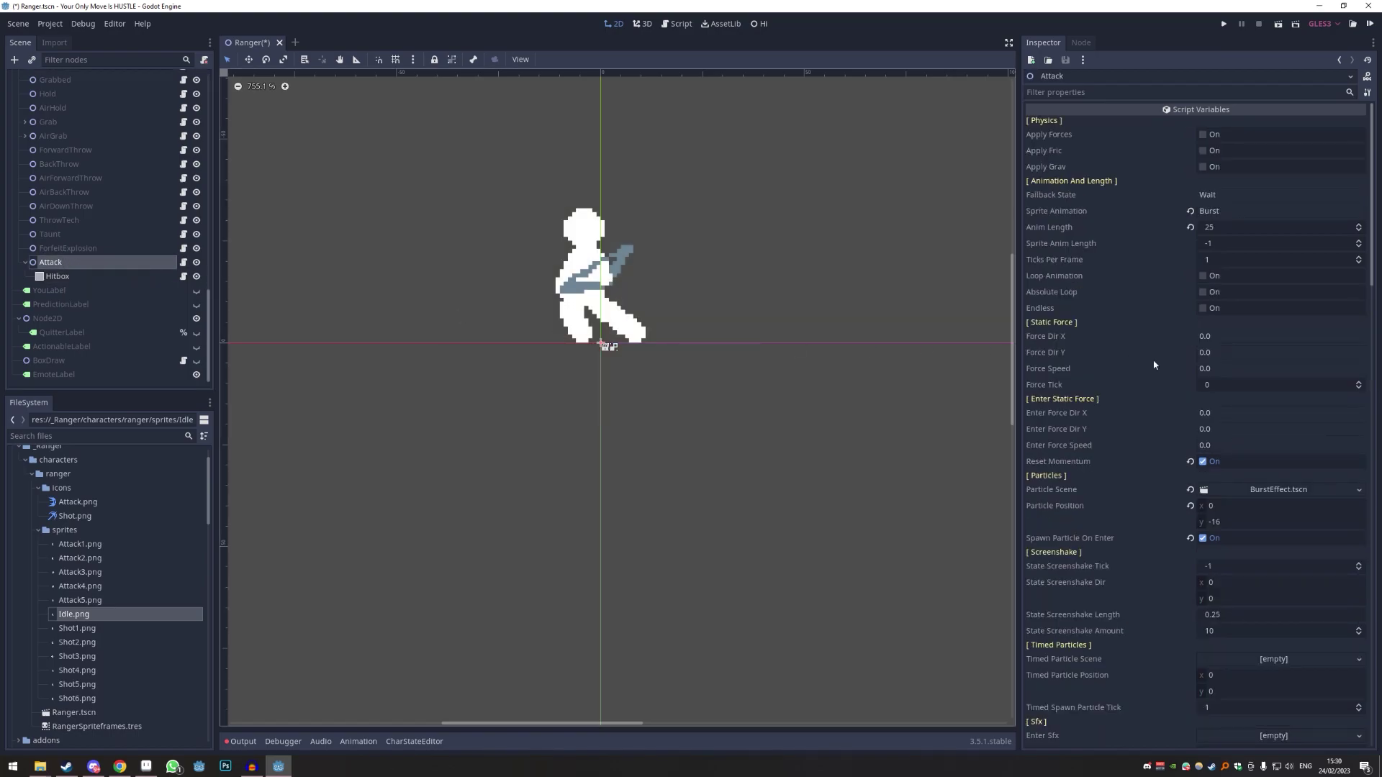
- Widen the Inspector panel and select the Attack state's Hitbox
scroll(1185, 365, "down", 15)
scroll(1185, 370, "up", 15)
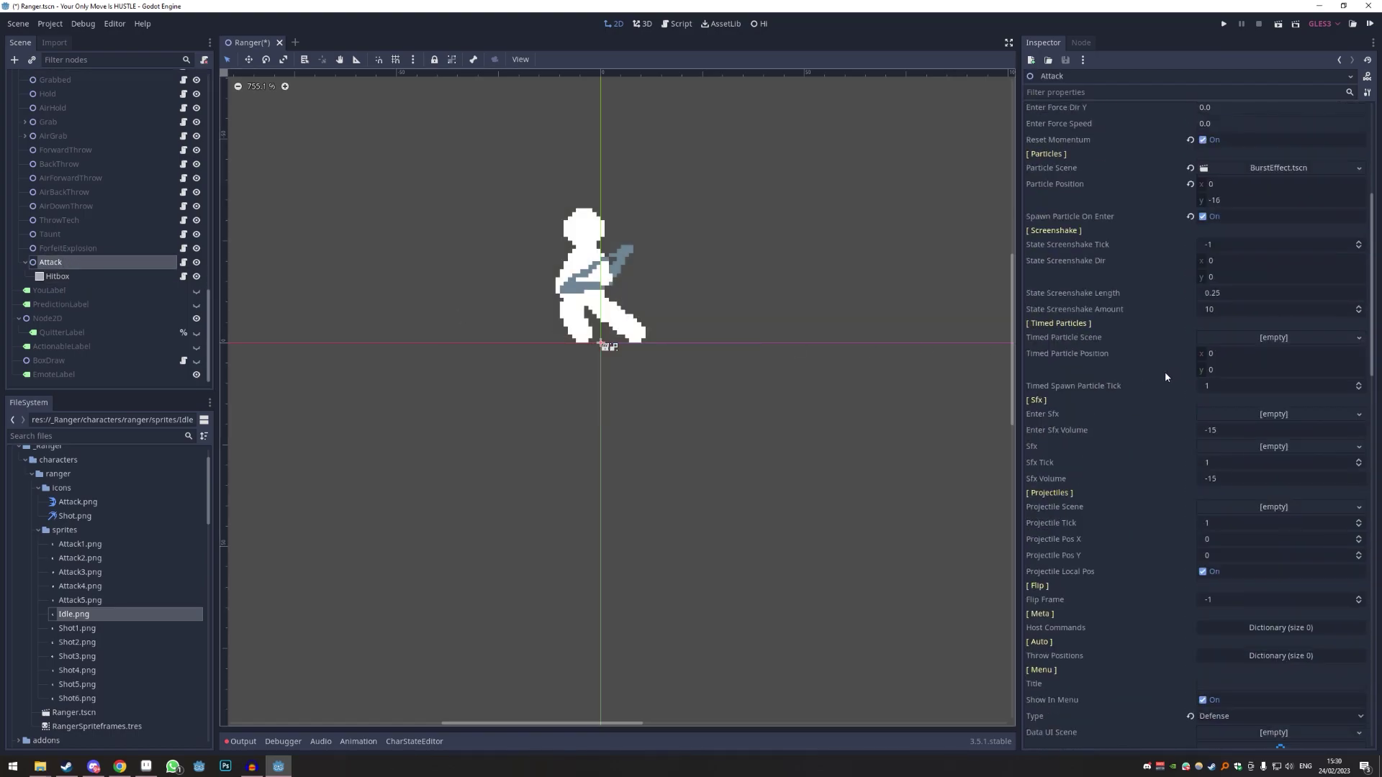
left_click_drag(1019, 362, 910, 369)
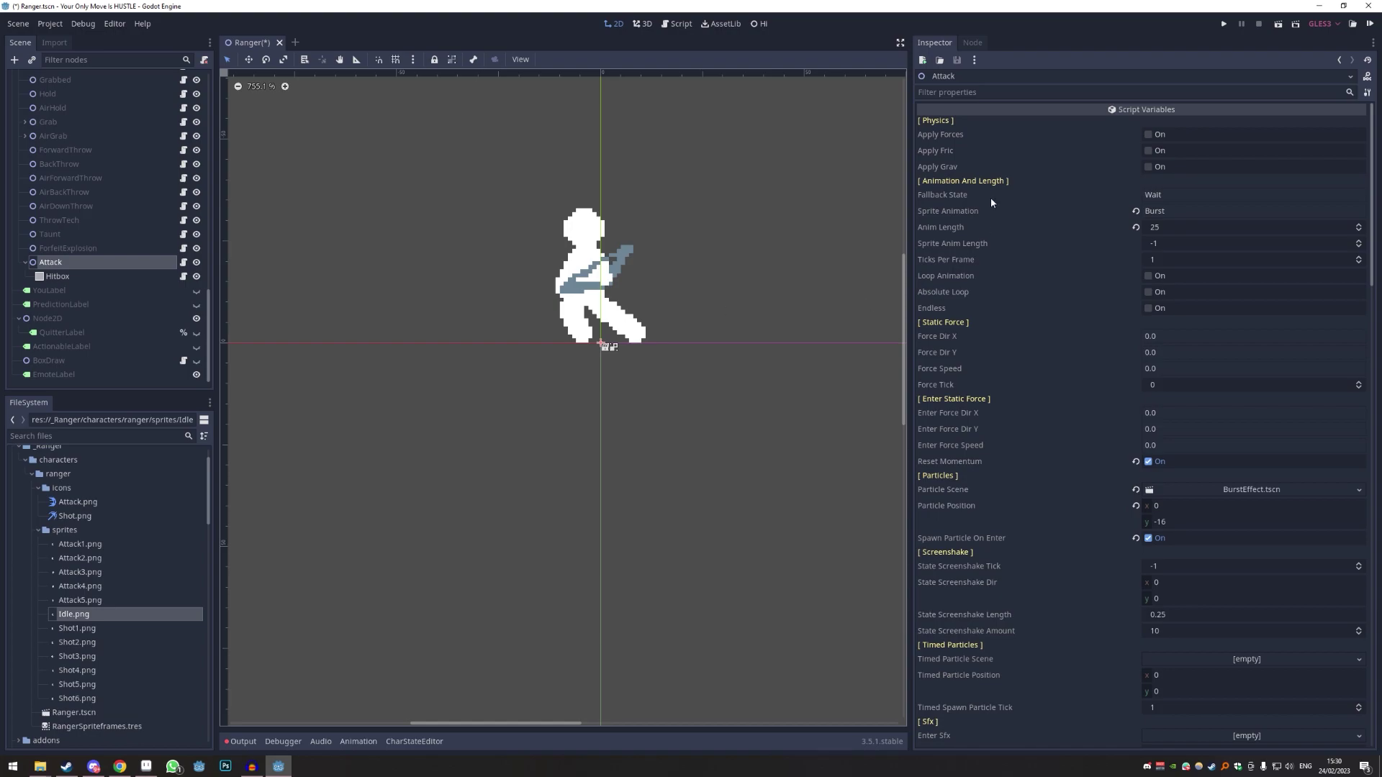
left_click(57, 276)
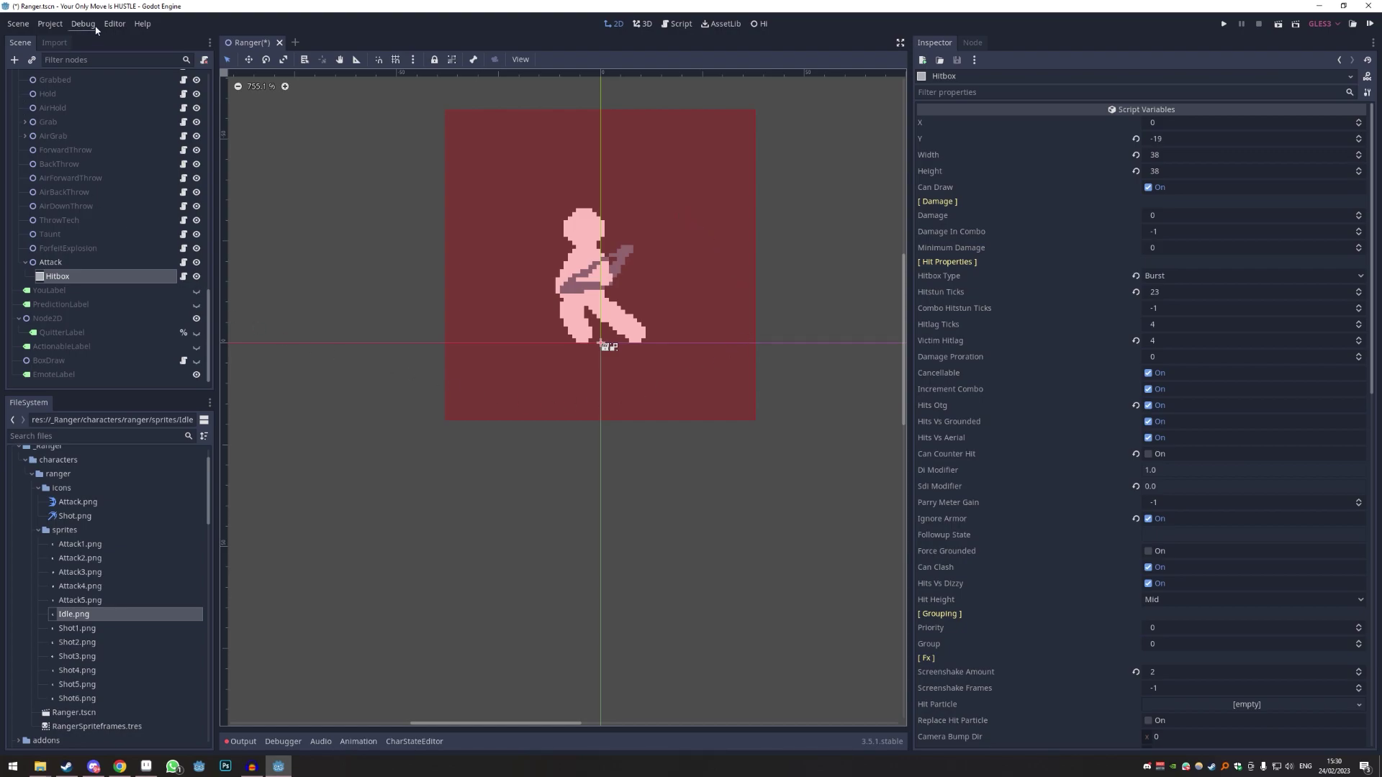
left_click(58, 24)
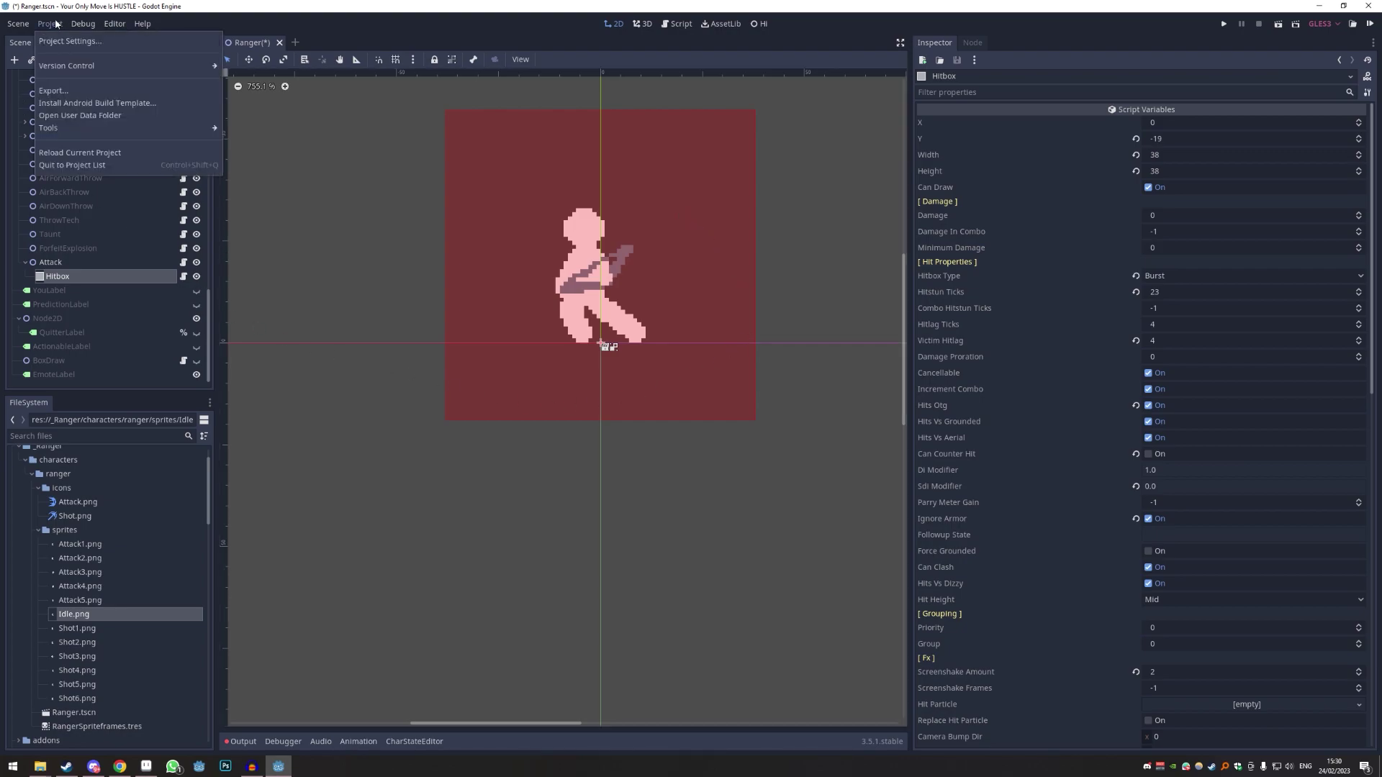
left_click(55, 42)
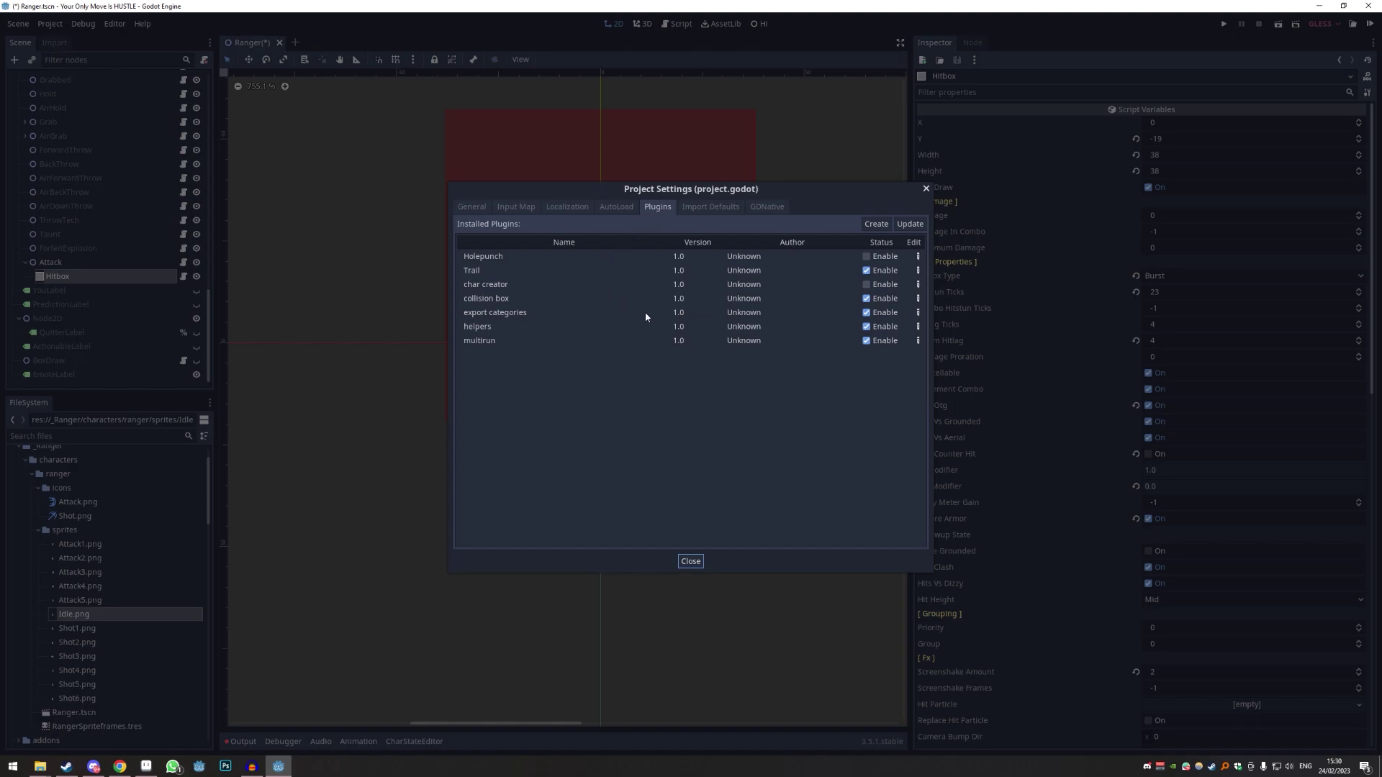
left_click(489, 256)
left_click(492, 285)
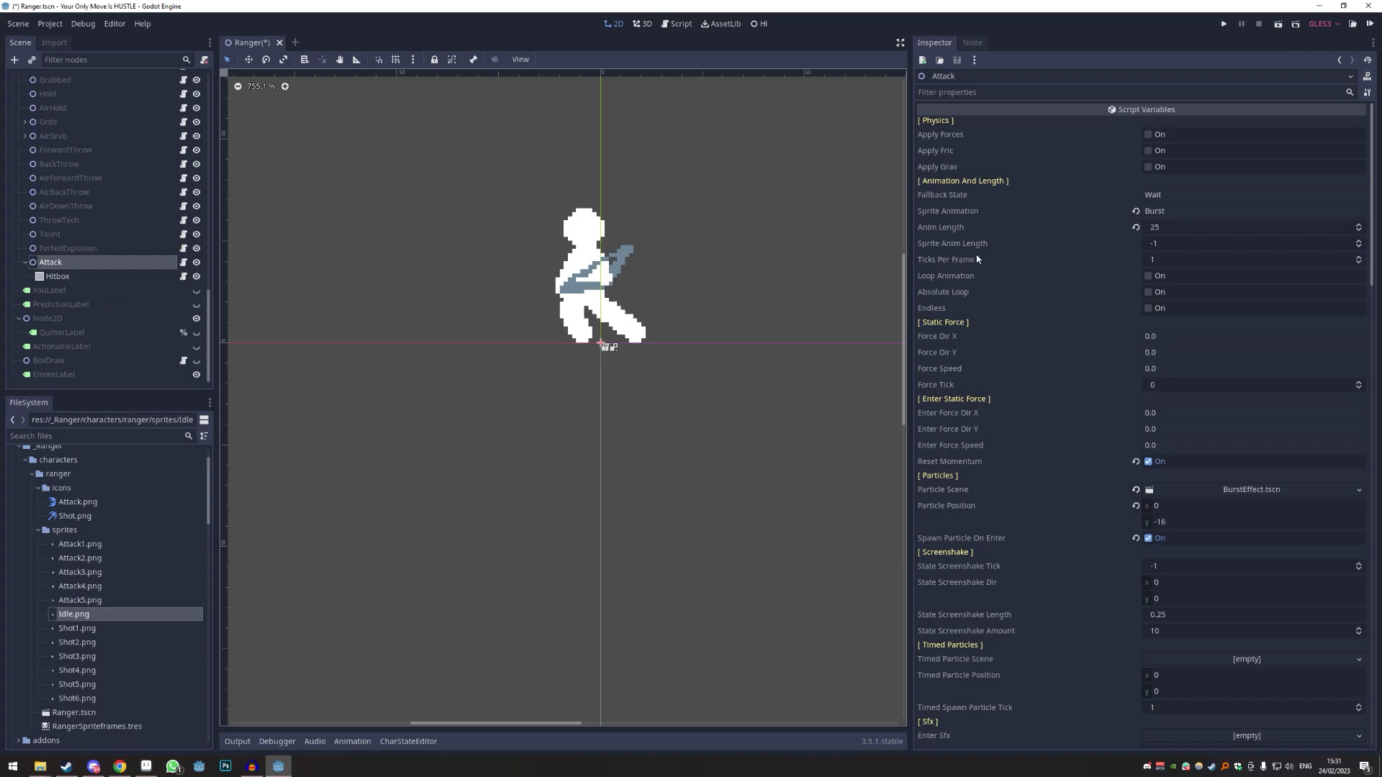
- Open Burst.gd from the Script property at the bottom of the Attack node's Inspector
scroll(999, 322, "down", 15)
scroll(950, 432, "up", 10)
scroll(1145, 592, "down", 15)
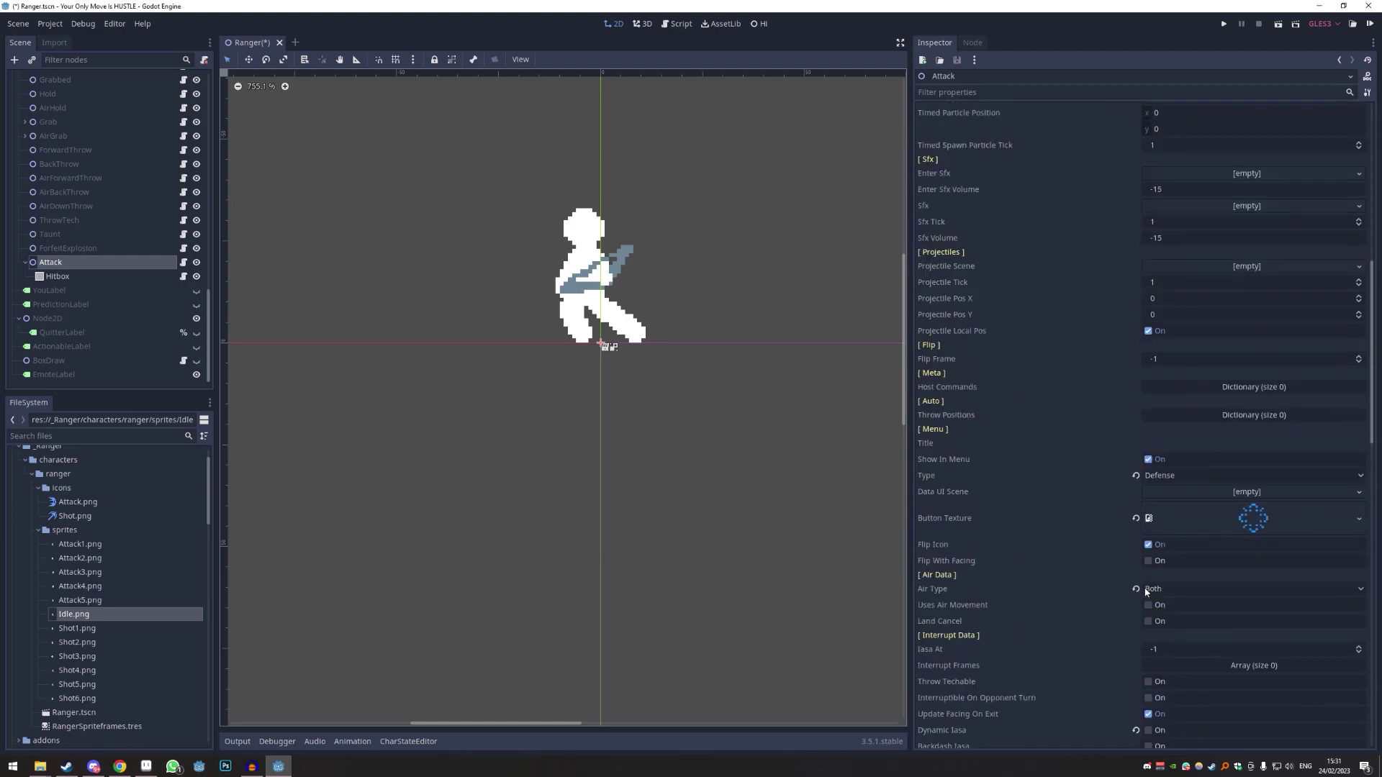
scroll(1055, 392, "down", 10)
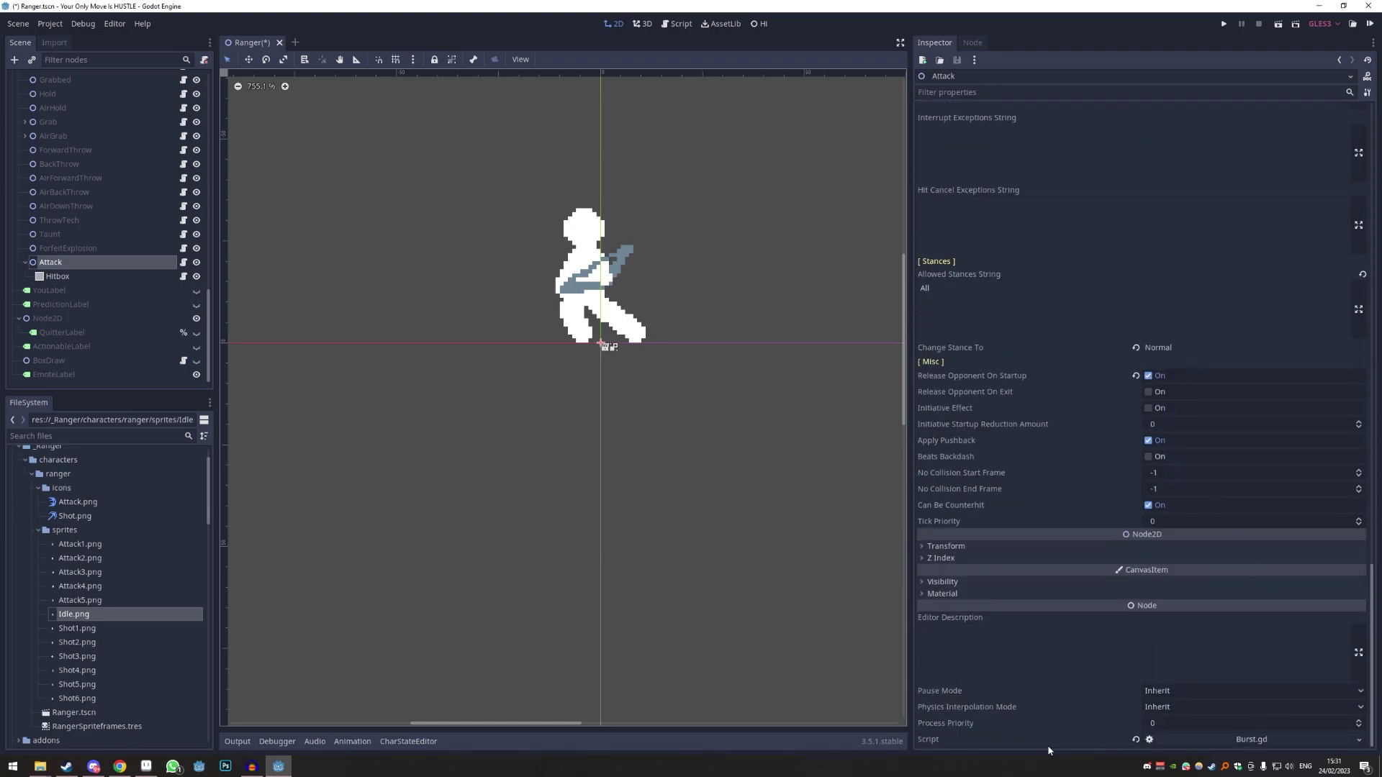
left_click(1280, 737)
- Leave Burst.gd for the 2D view with Attack selected and recentre the Ranger sprite
left_click_drag(738, 569, 564, 588)
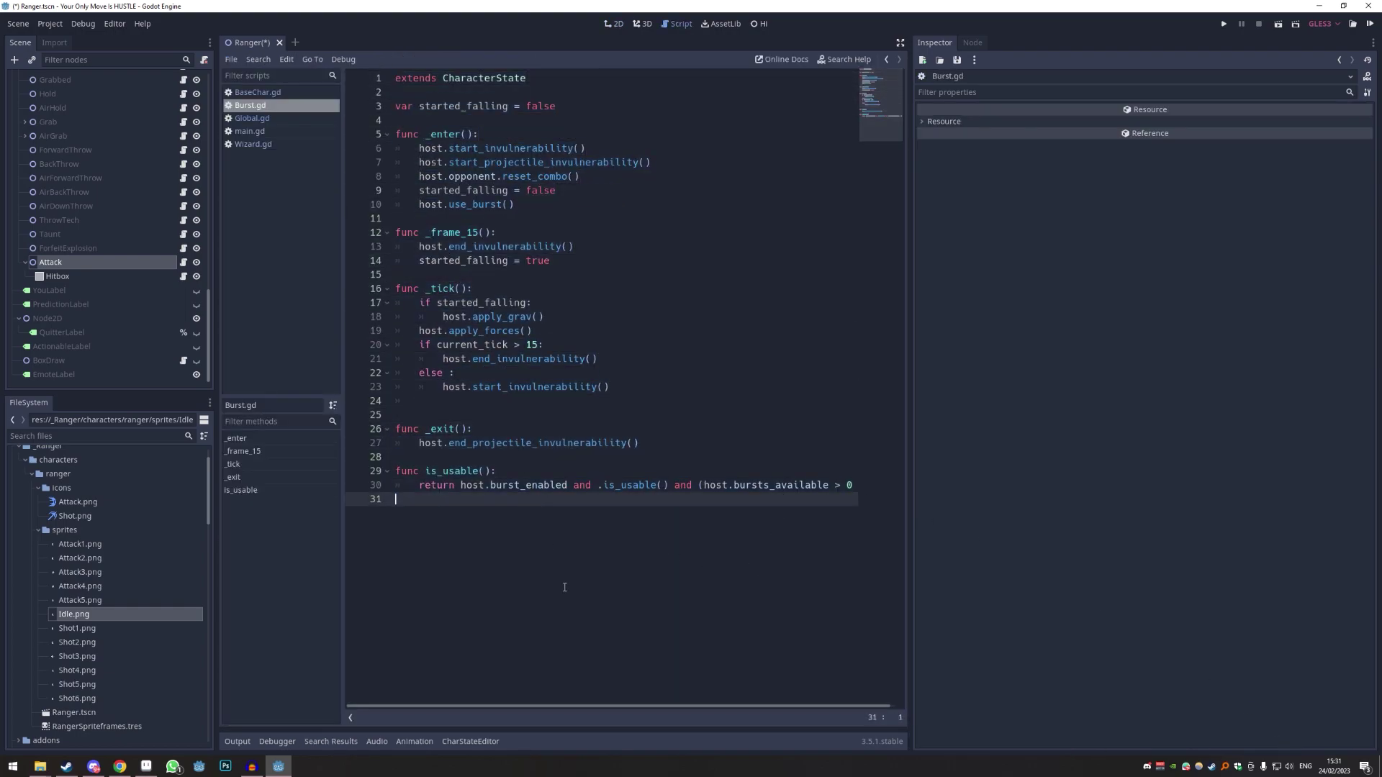
left_click(84, 262)
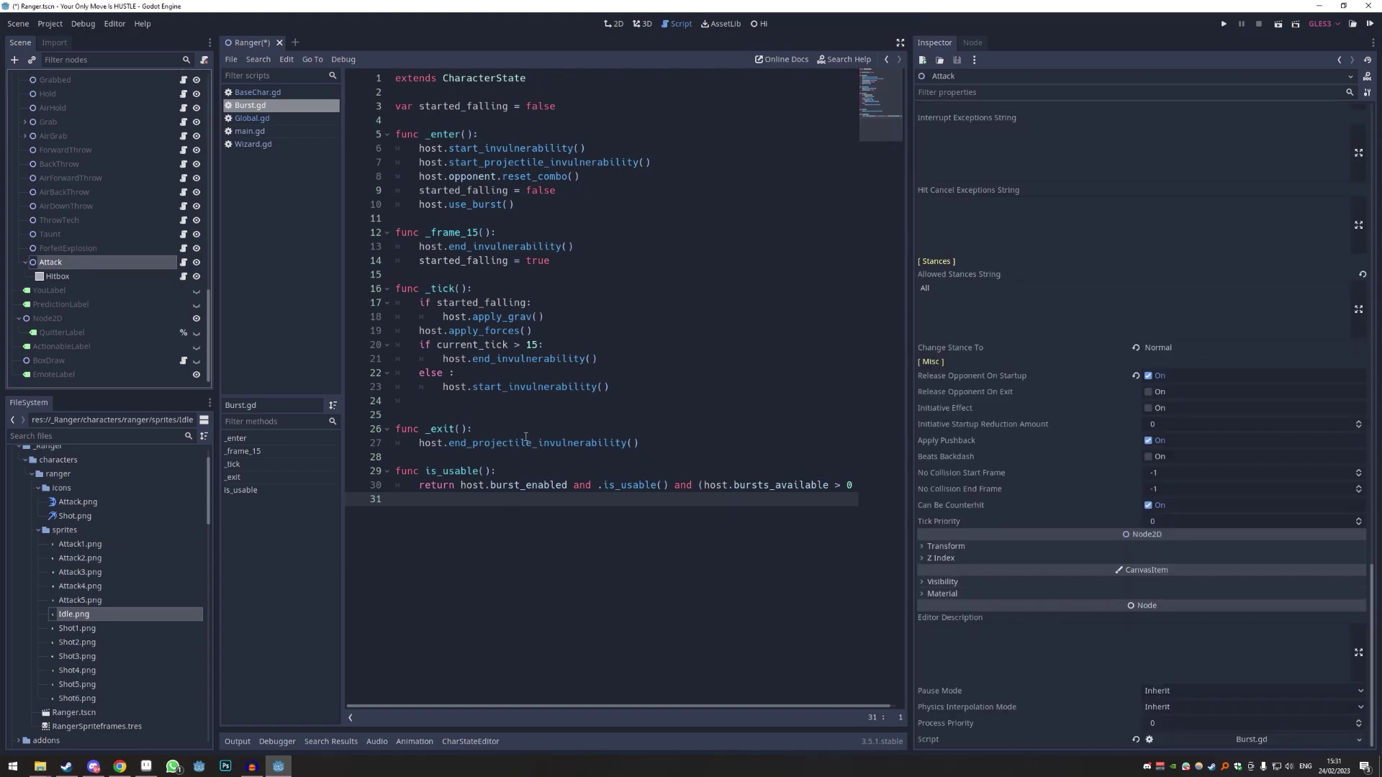
left_click(614, 24)
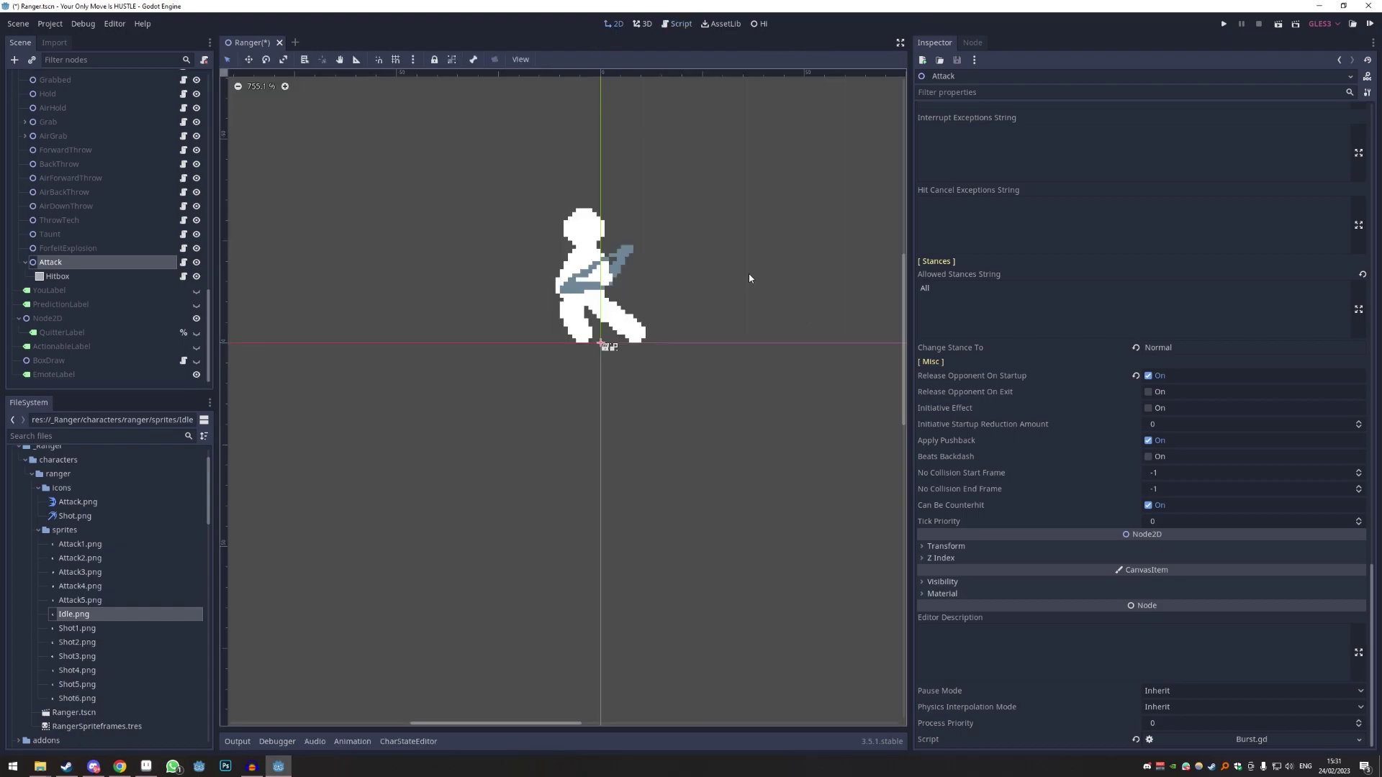
middle_click_drag(750, 279, 694, 355)
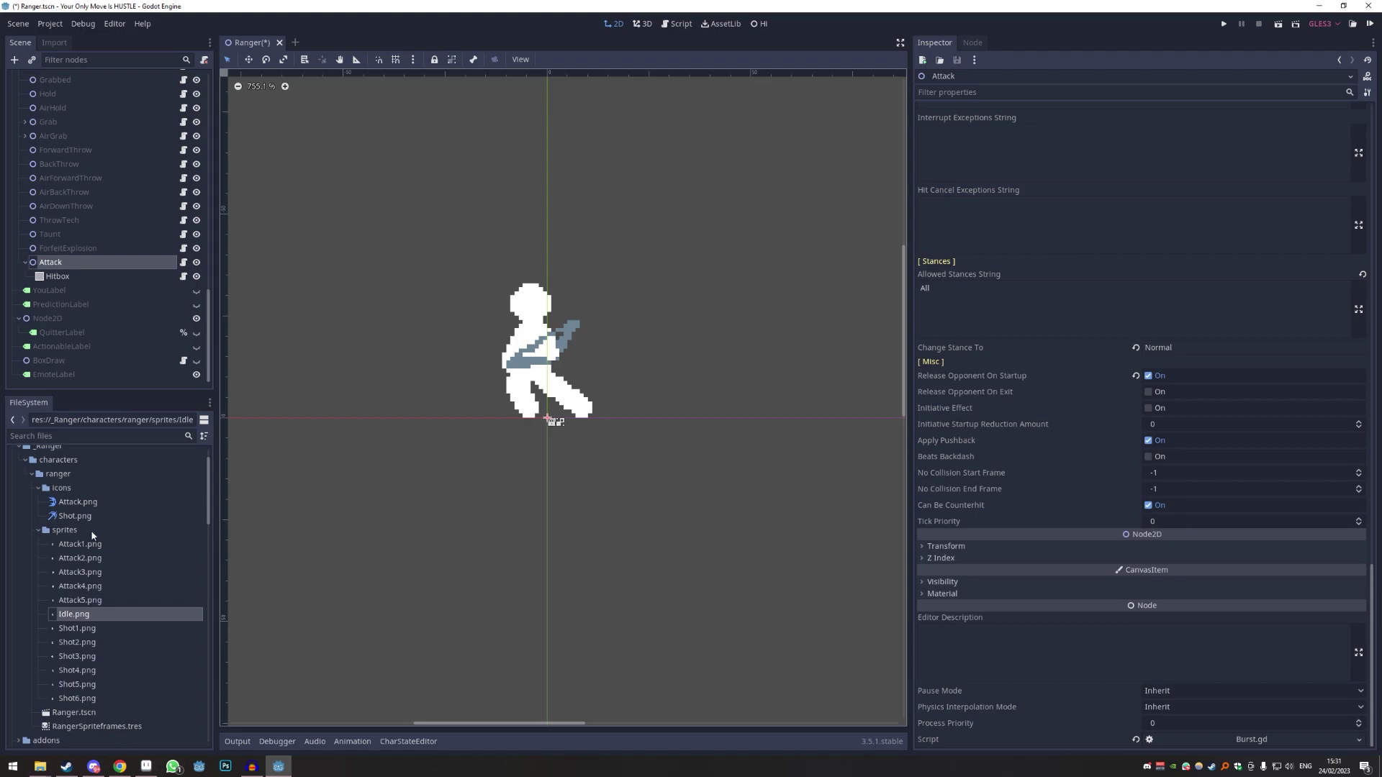
- Create a folder named states inside the ranger folder
left_click(38, 530)
left_click(38, 488)
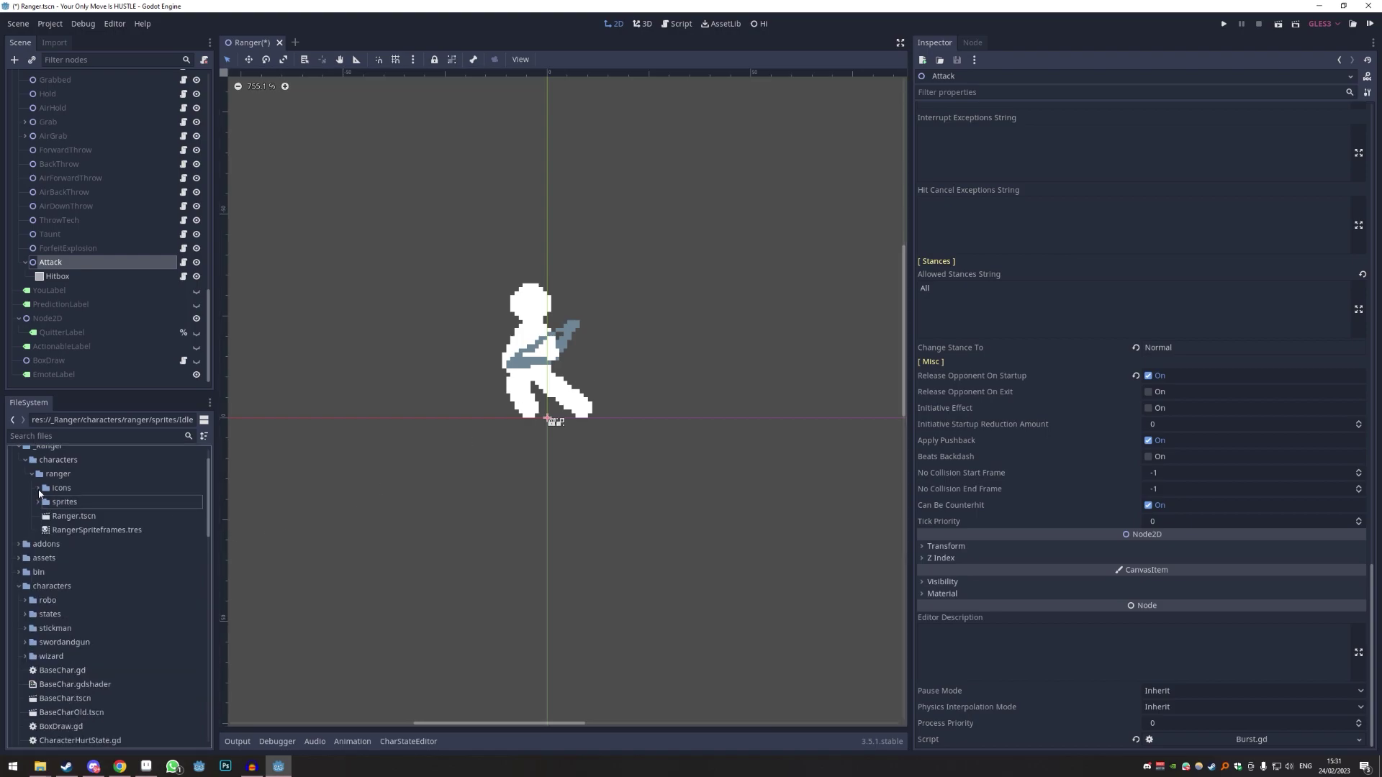
right_click(61, 473)
left_click(124, 608)
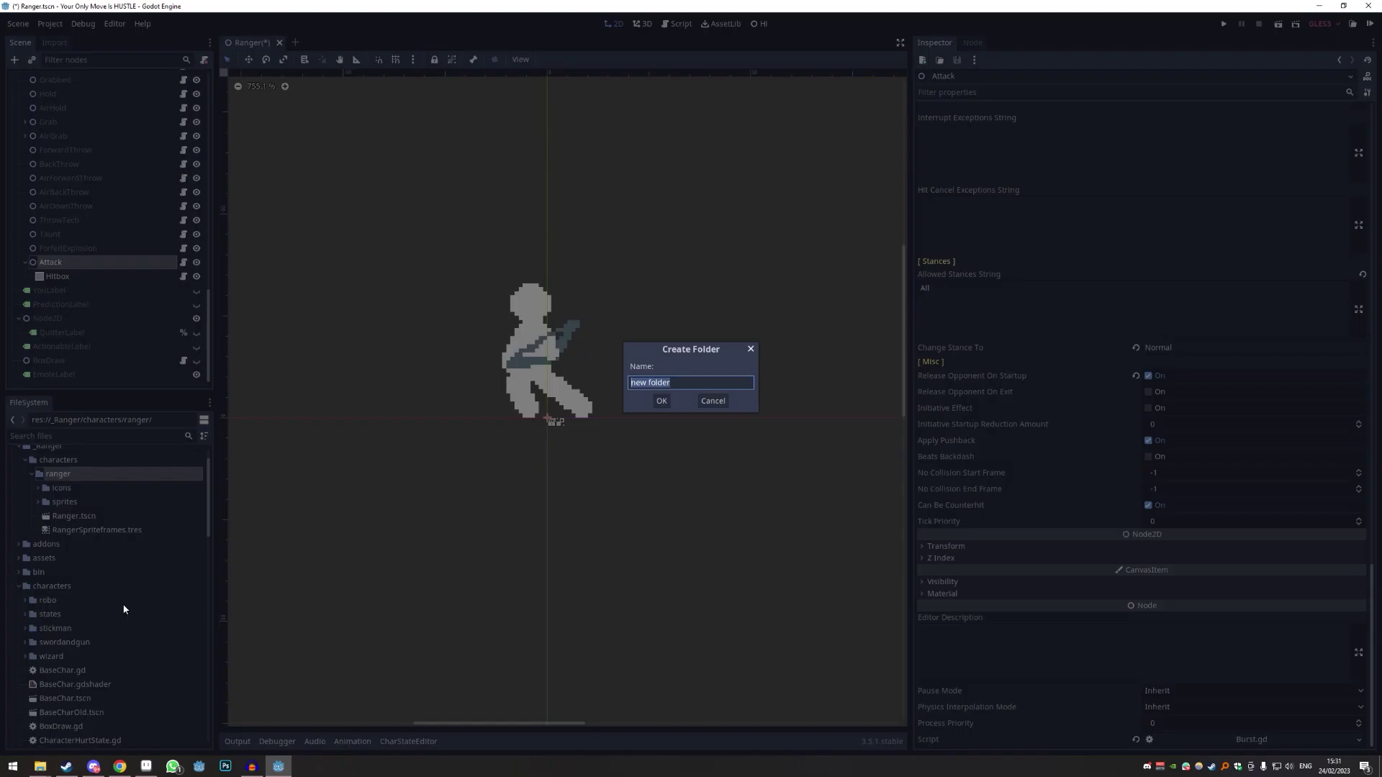
type("states")
key("Return")
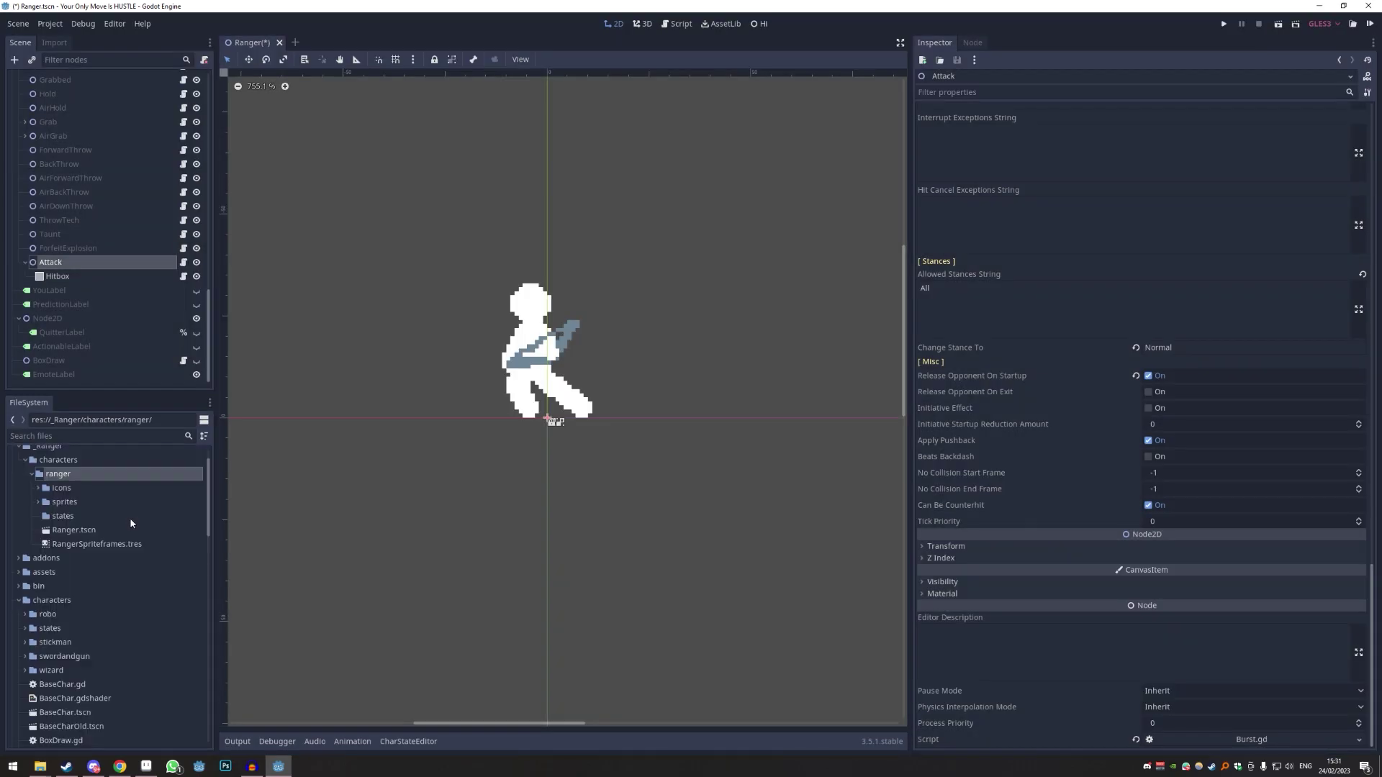
- Create a new script EmptyState.gd in the states folder
left_click(71, 512)
right_click(70, 513)
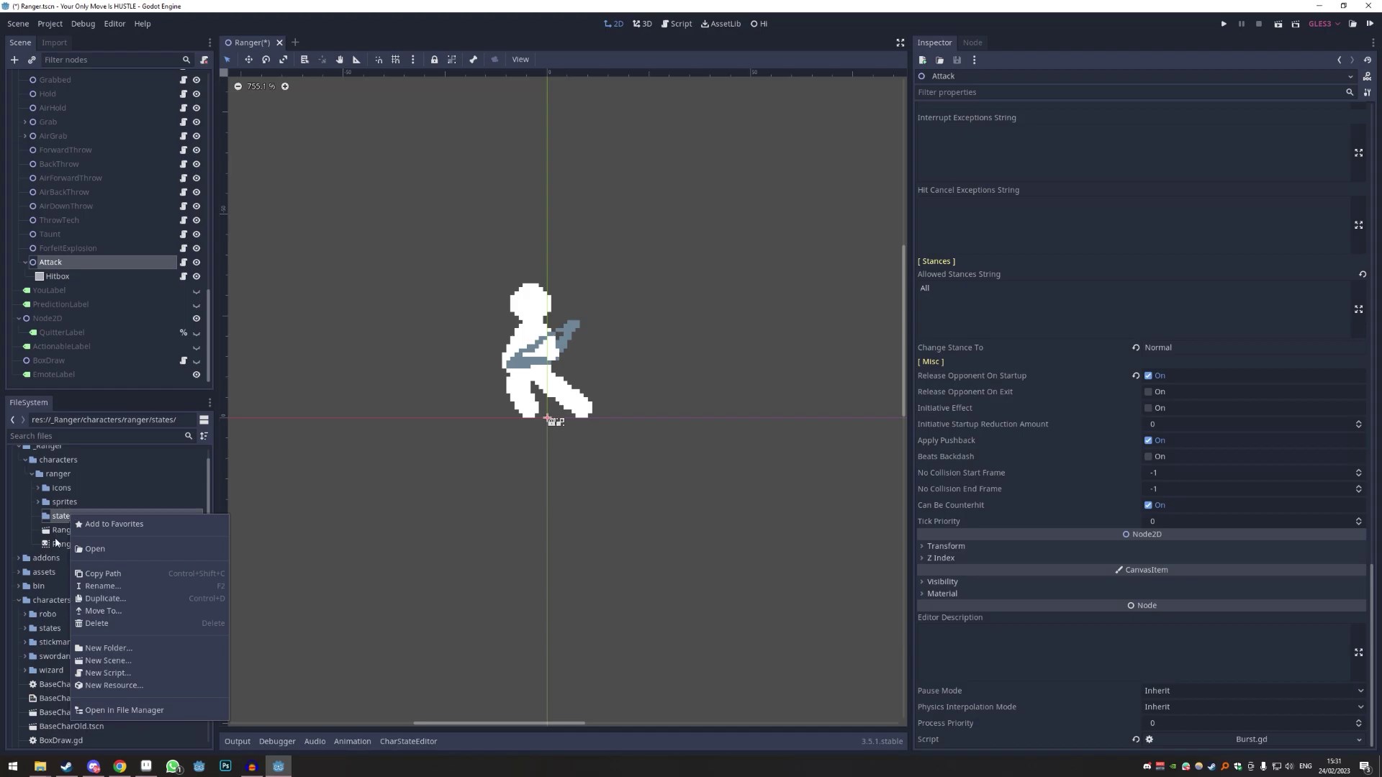
left_click(142, 671)
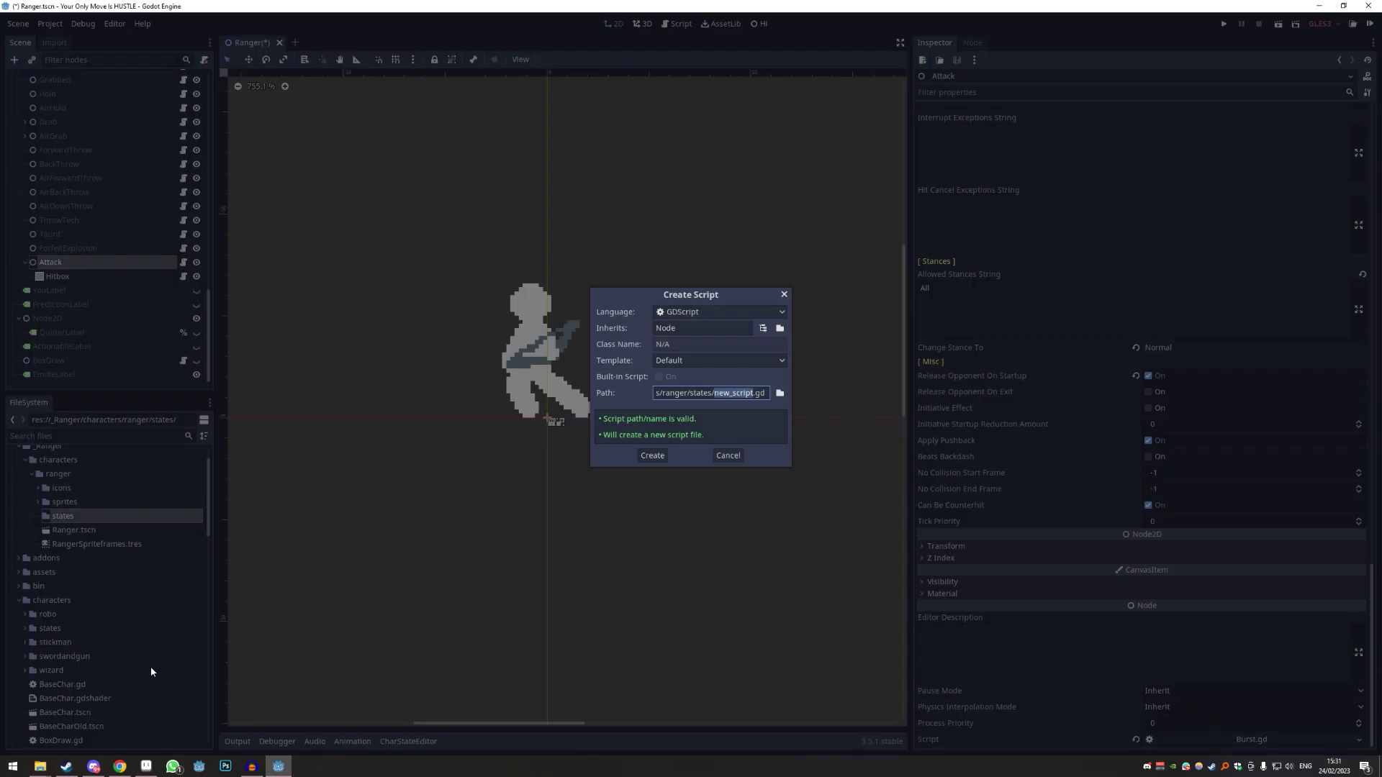
type("EmptyState")
key("Return")
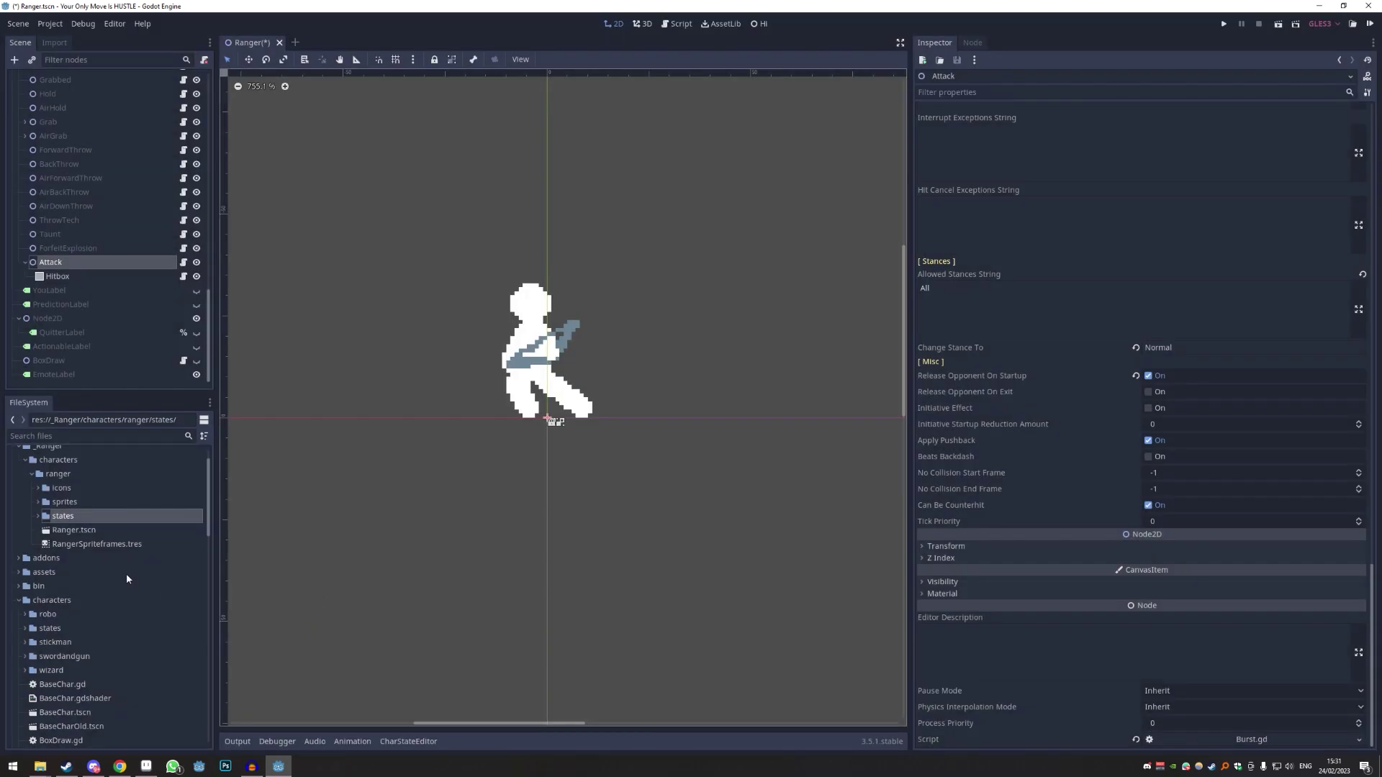
left_click(37, 516)
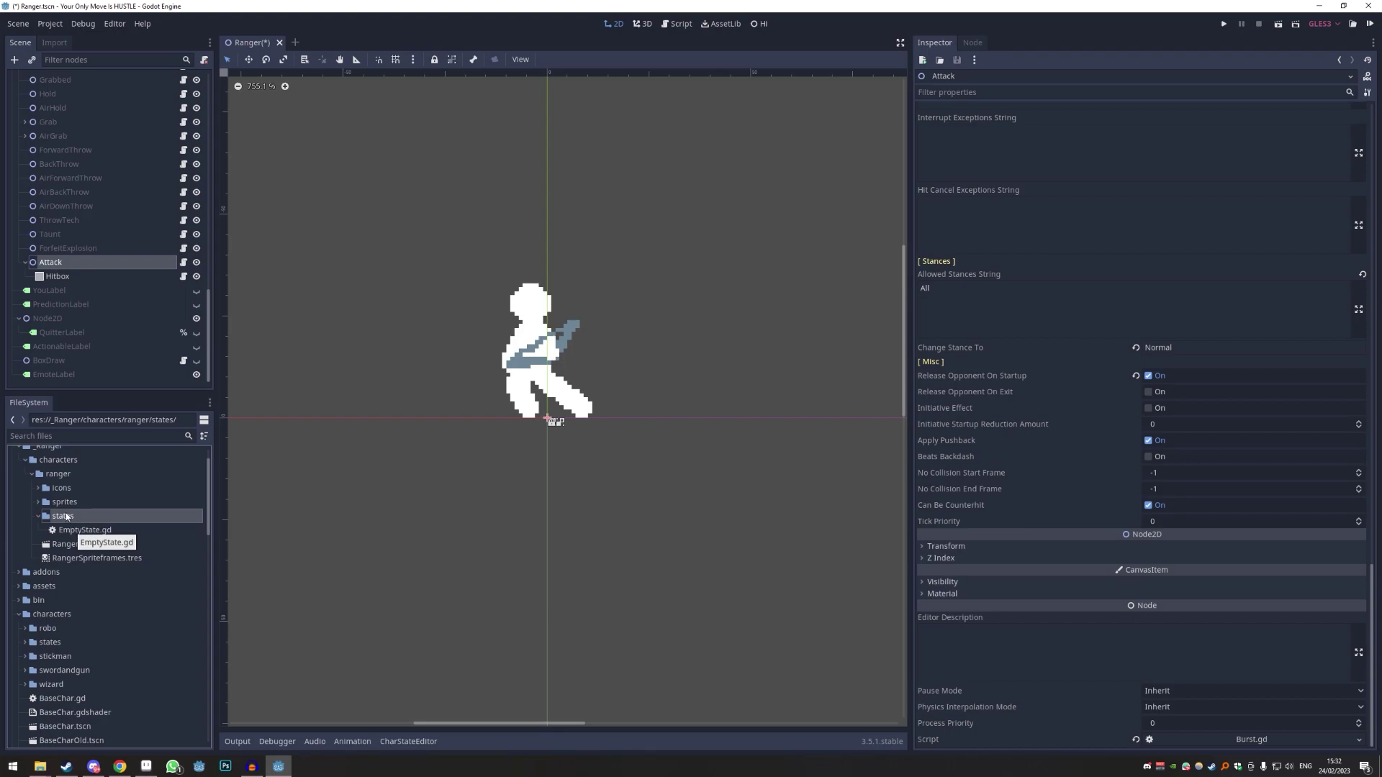
- Replace EmptyState.gd's template code with 'extends CharacterState' and save
double_click(83, 530)
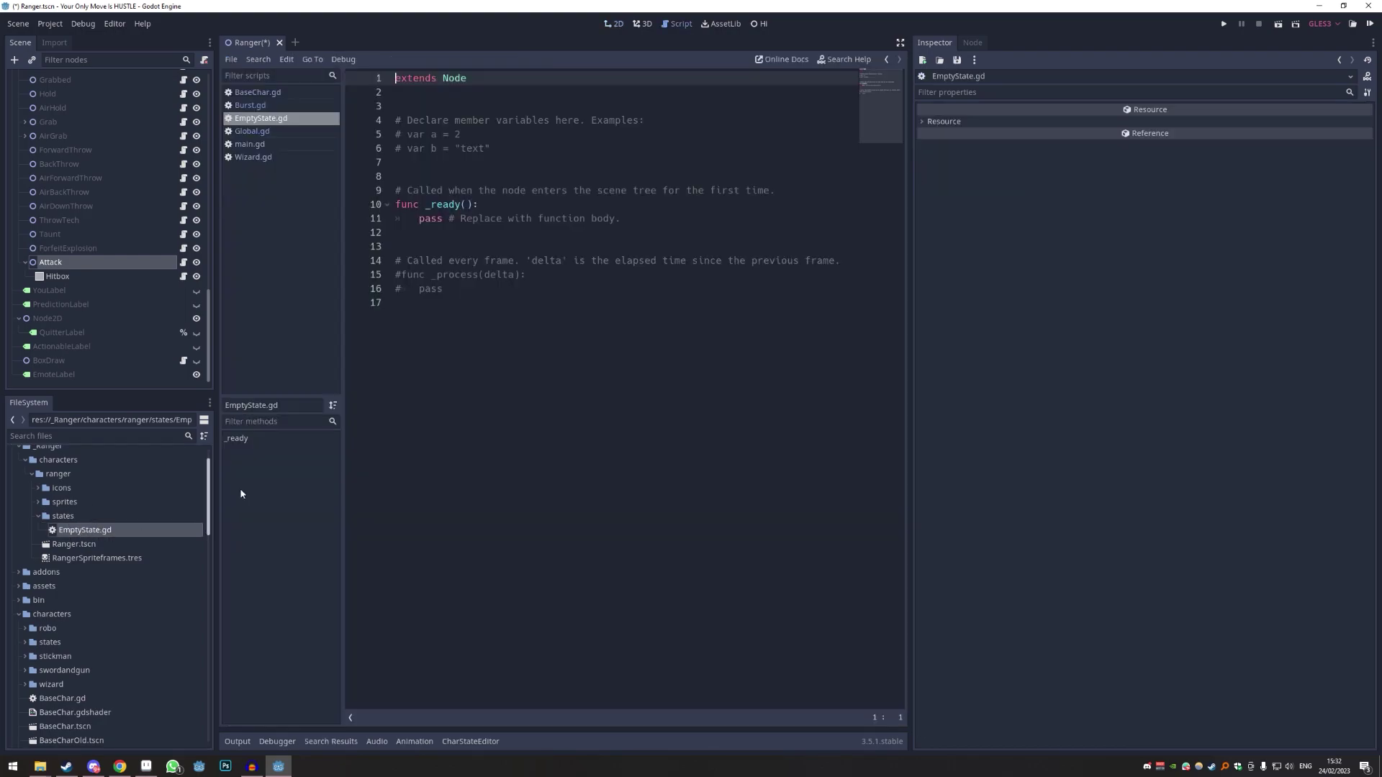
left_click_drag(547, 444, 251, 6)
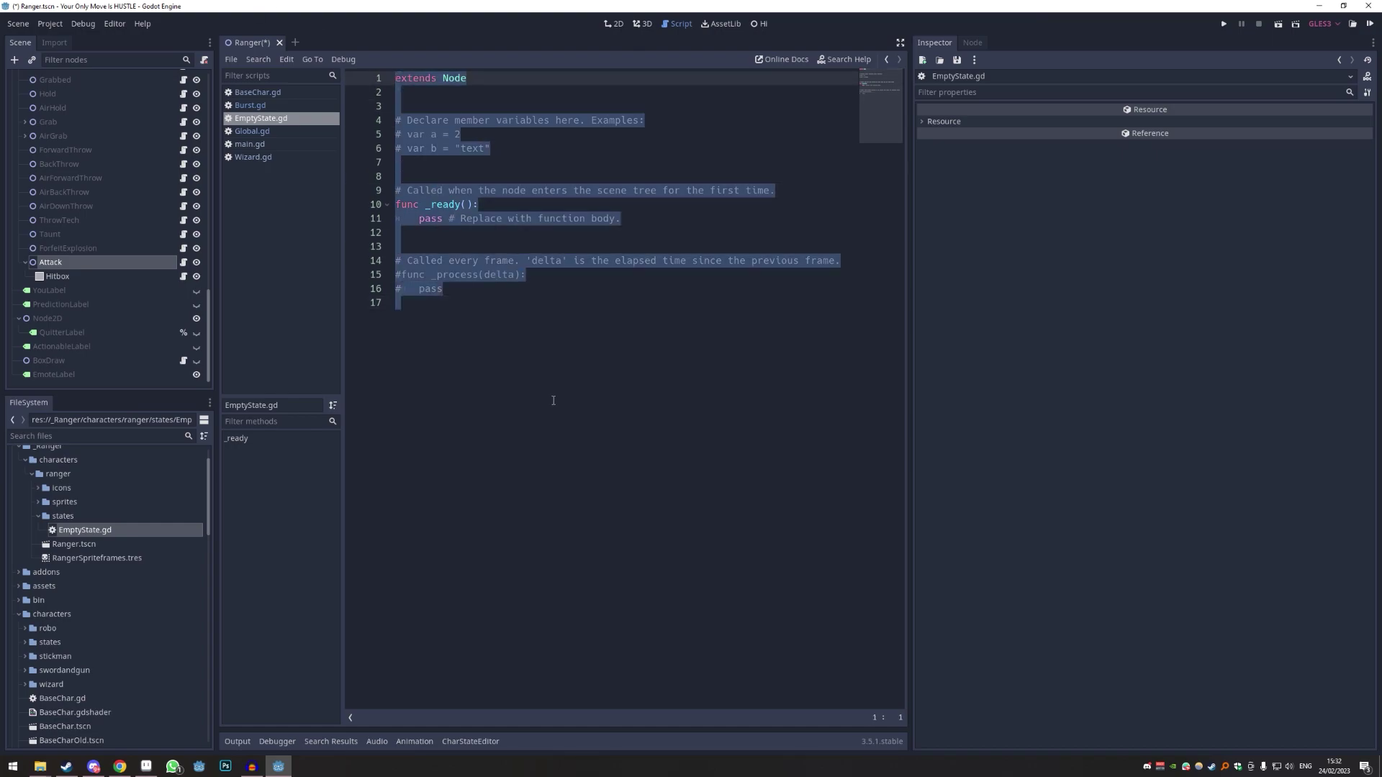
key("BackSpace")
type("extends CharacterState")
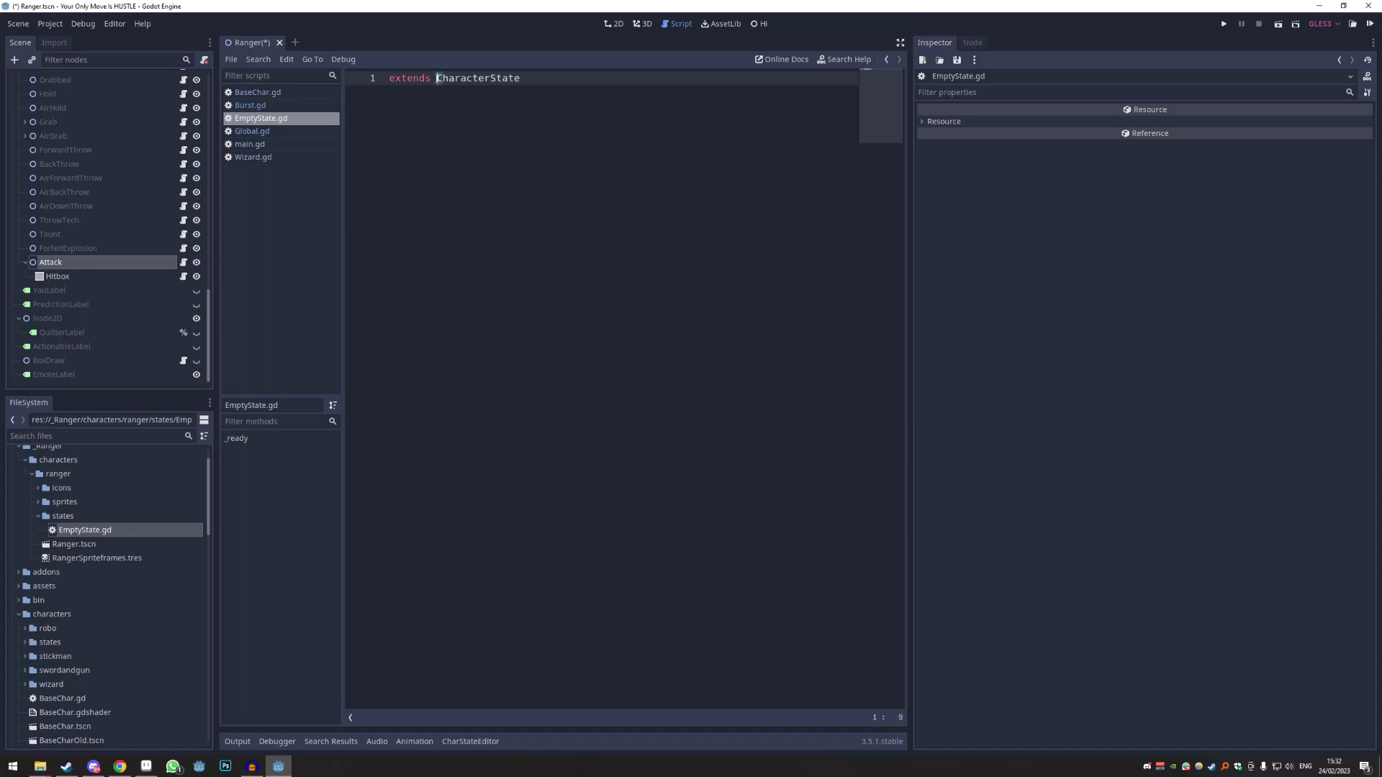
left_click(458, 137)
key("ctrl+s")
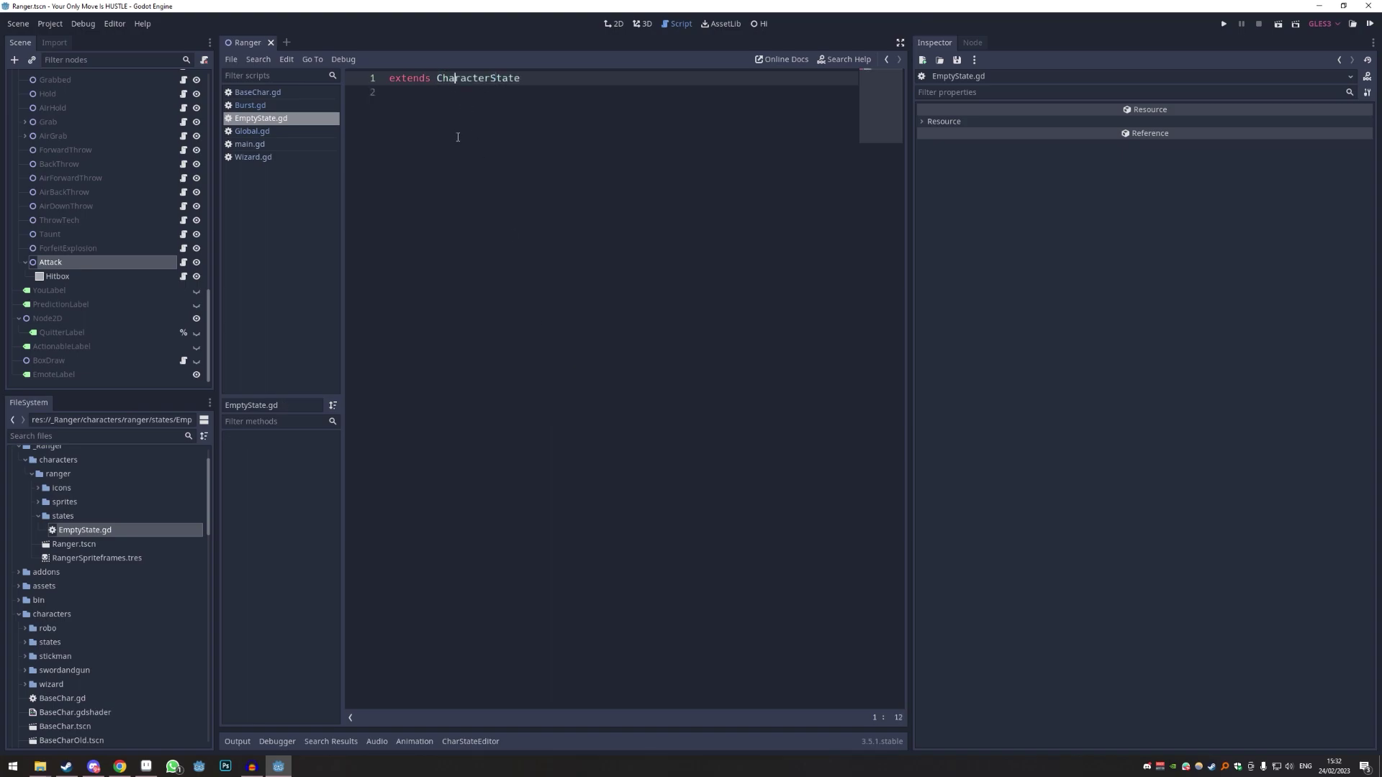
- Assign EmptyState.gd as the Attack node's script, replacing Burst.gd
left_click(614, 23)
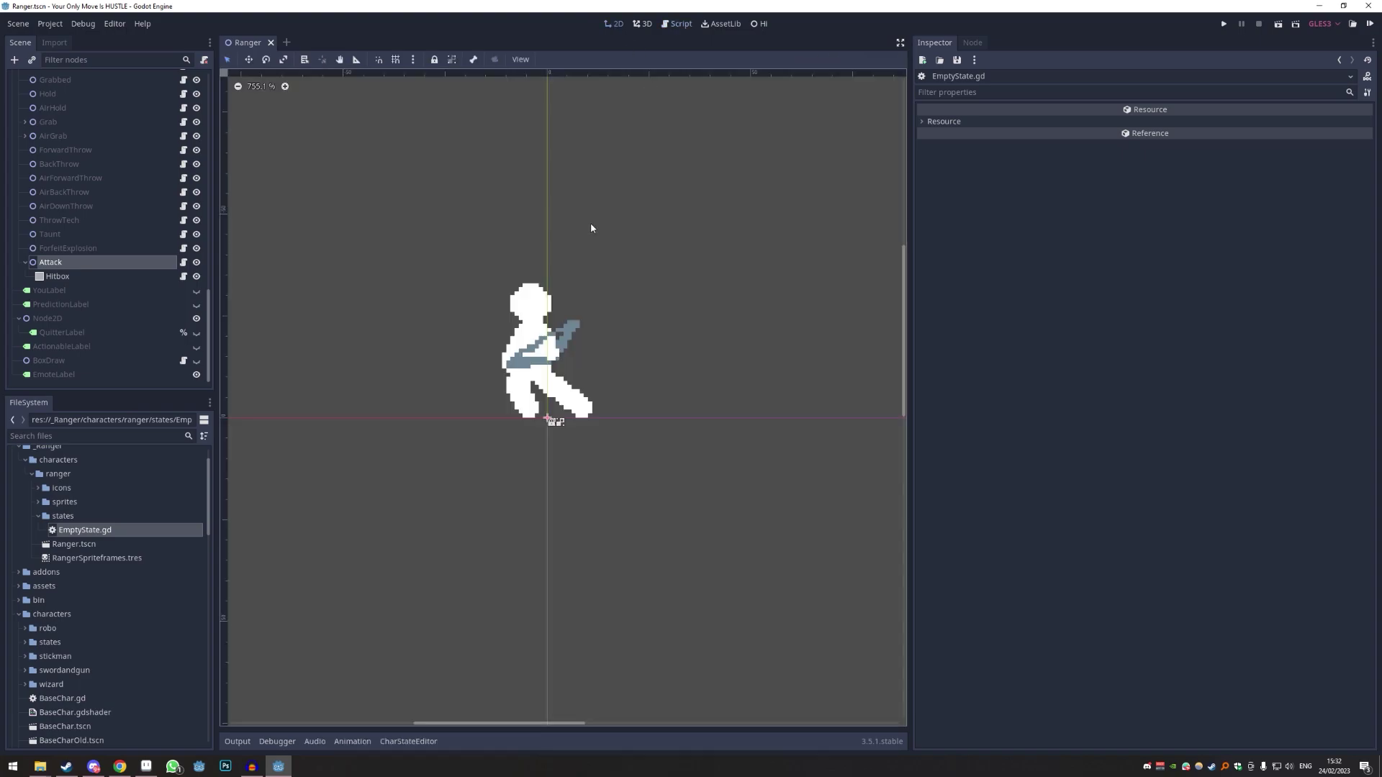
left_click(71, 261)
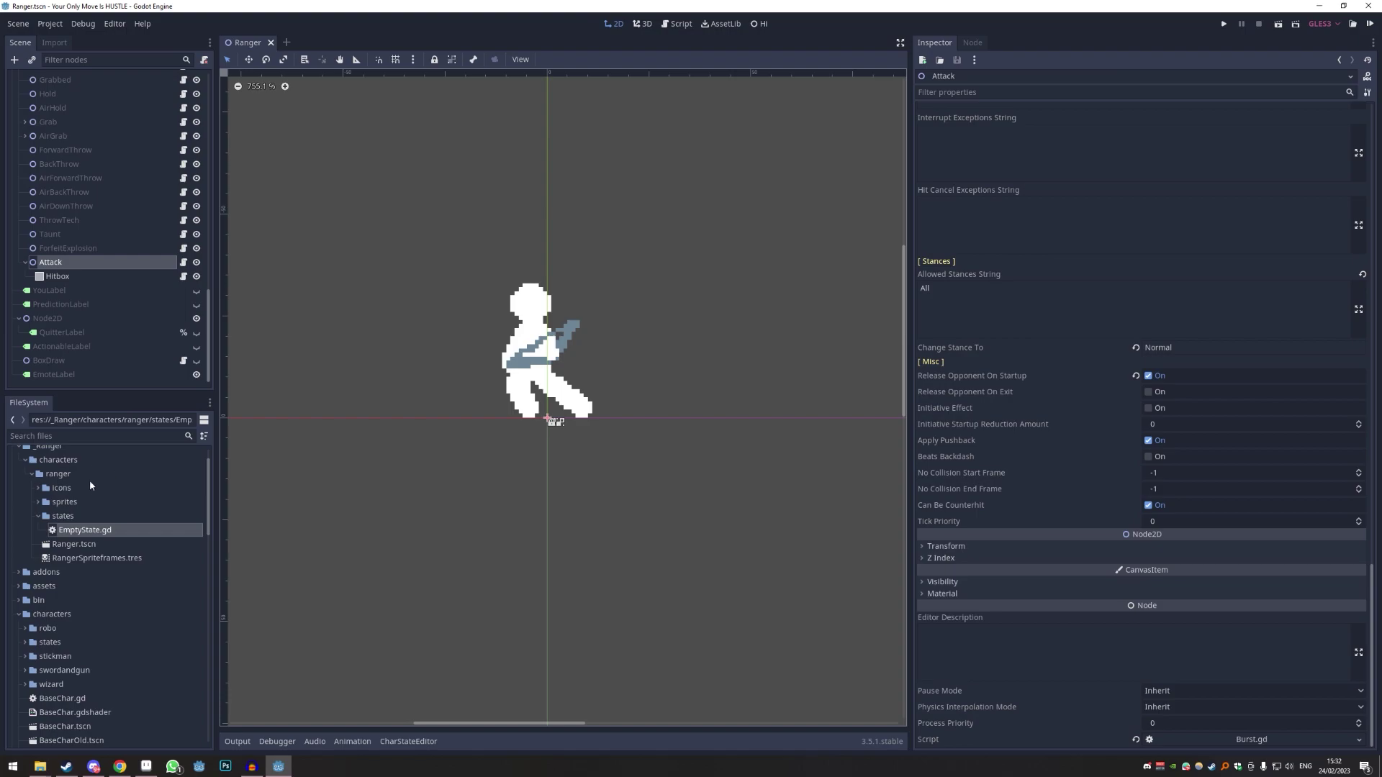
left_click_drag(84, 530, 1244, 739)
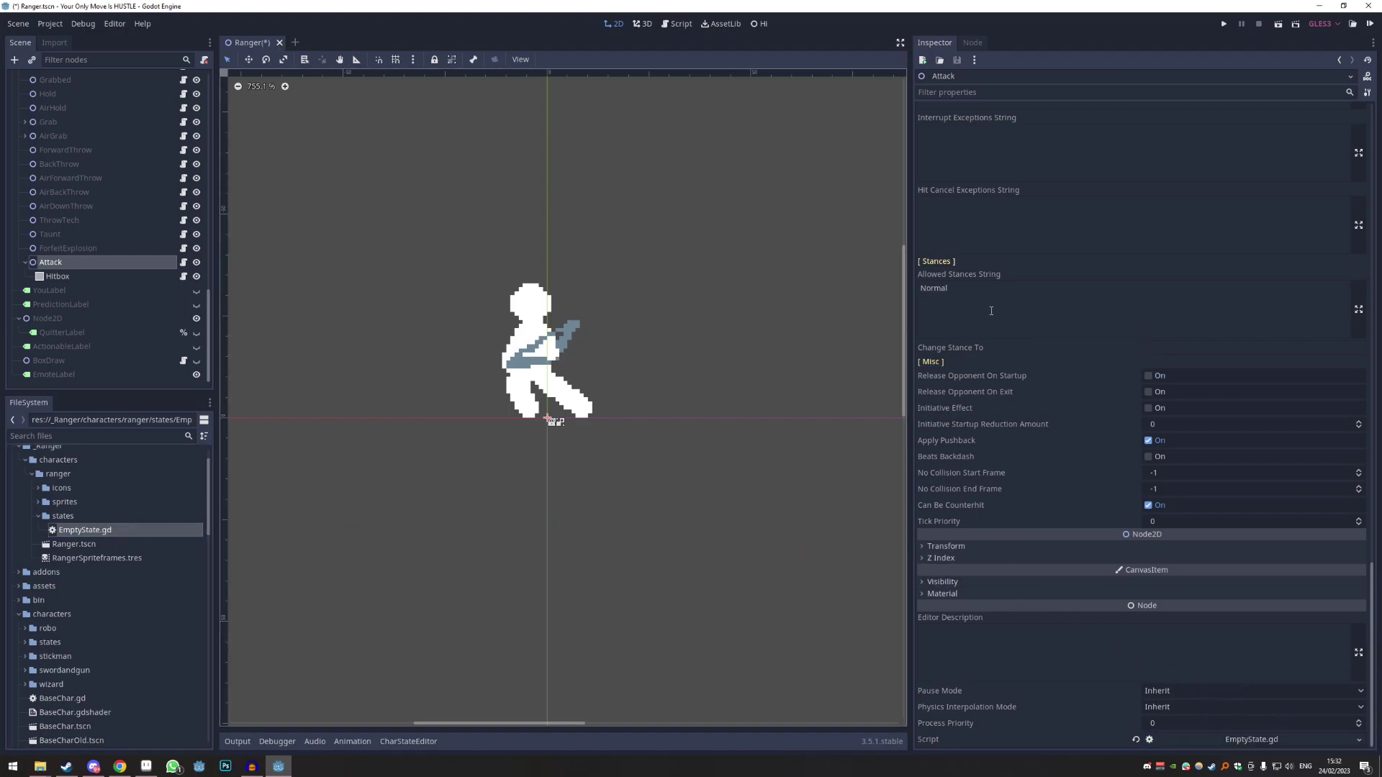
scroll(1152, 460, "up", 15)
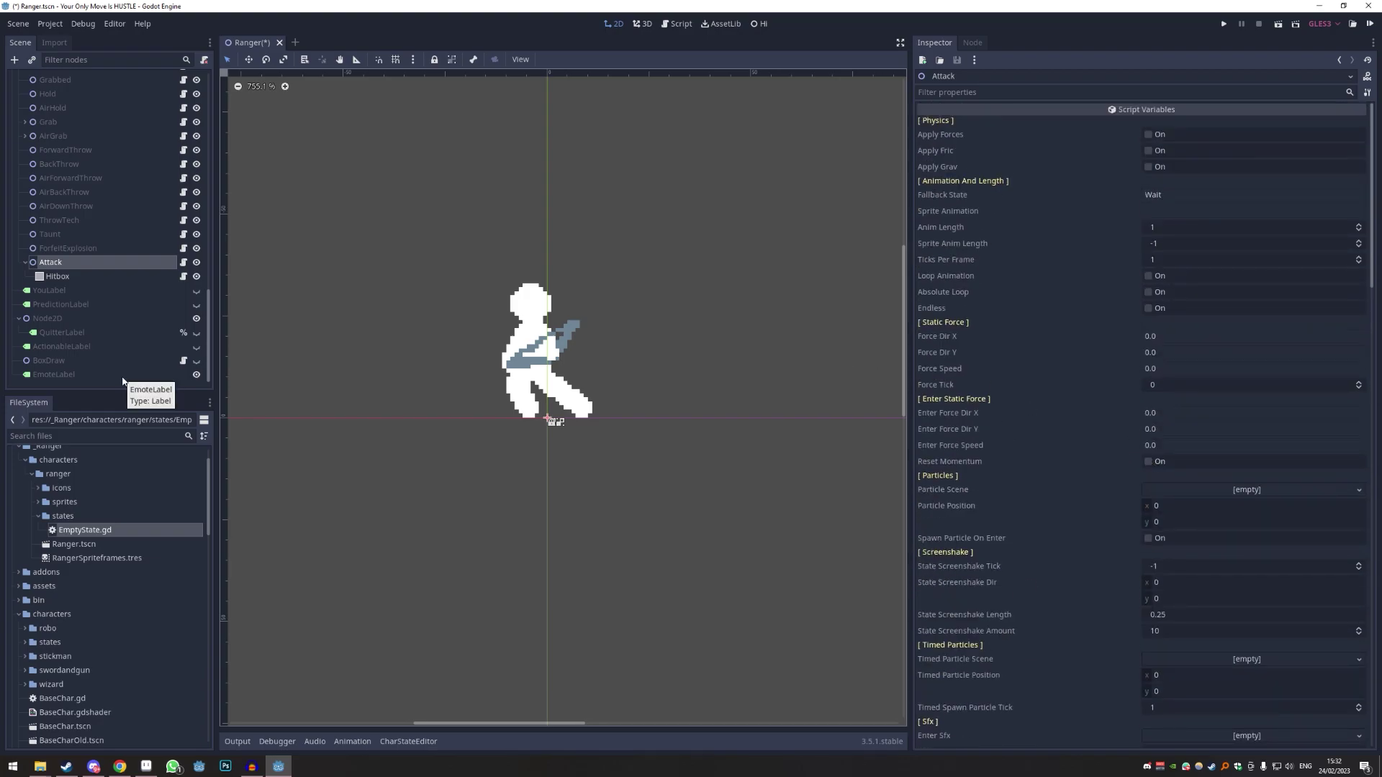
left_click(1367, 93)
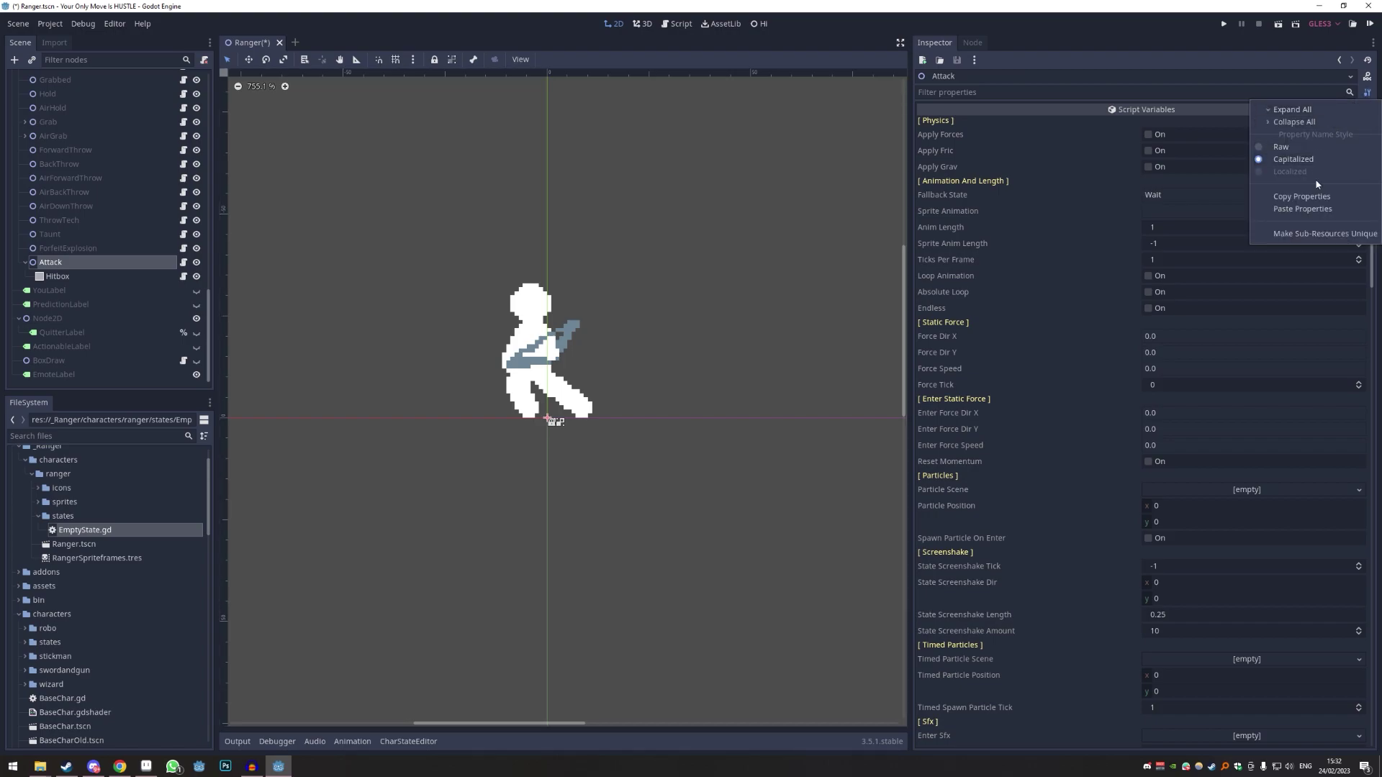
left_click(1309, 197)
left_click_drag(79, 531, 1261, 738)
left_click(1367, 93)
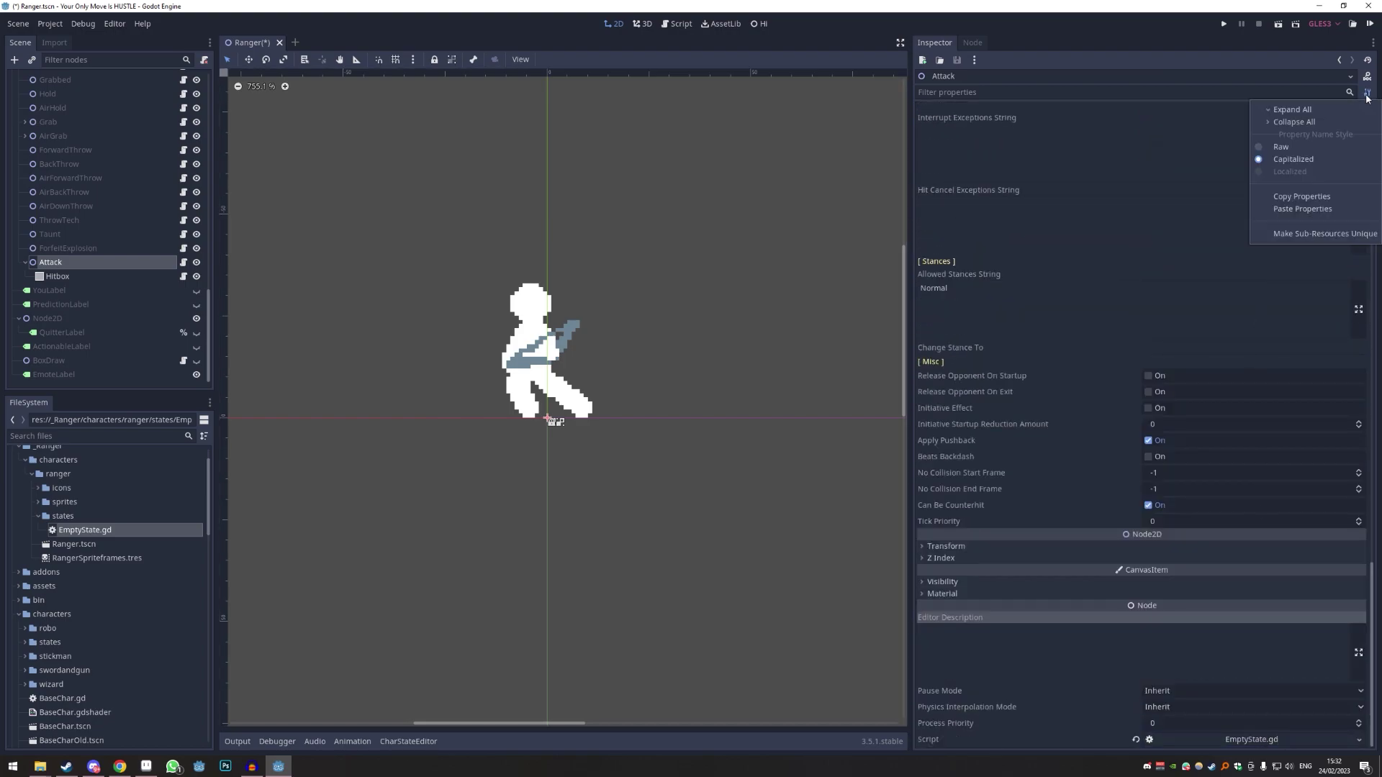
left_click(1303, 209)
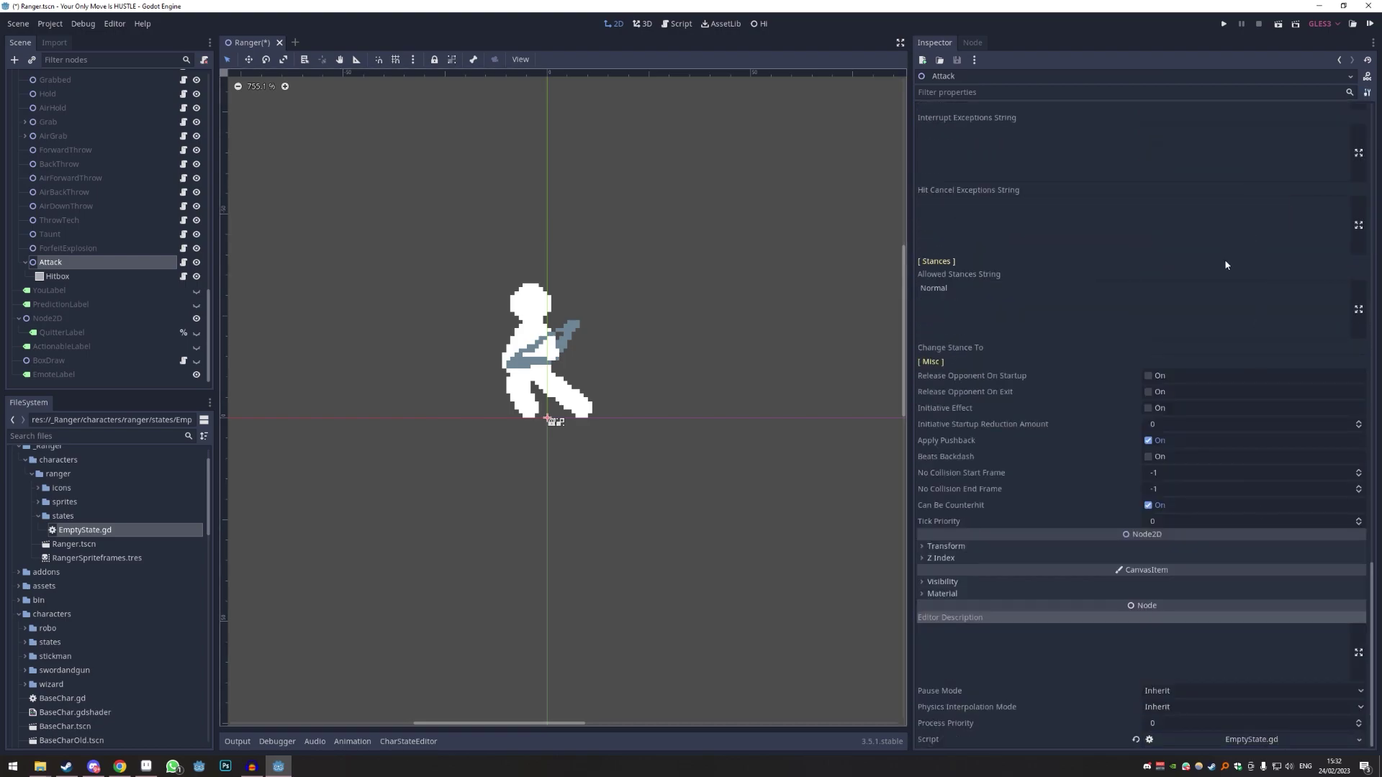
scroll(1120, 352, "up", 15)
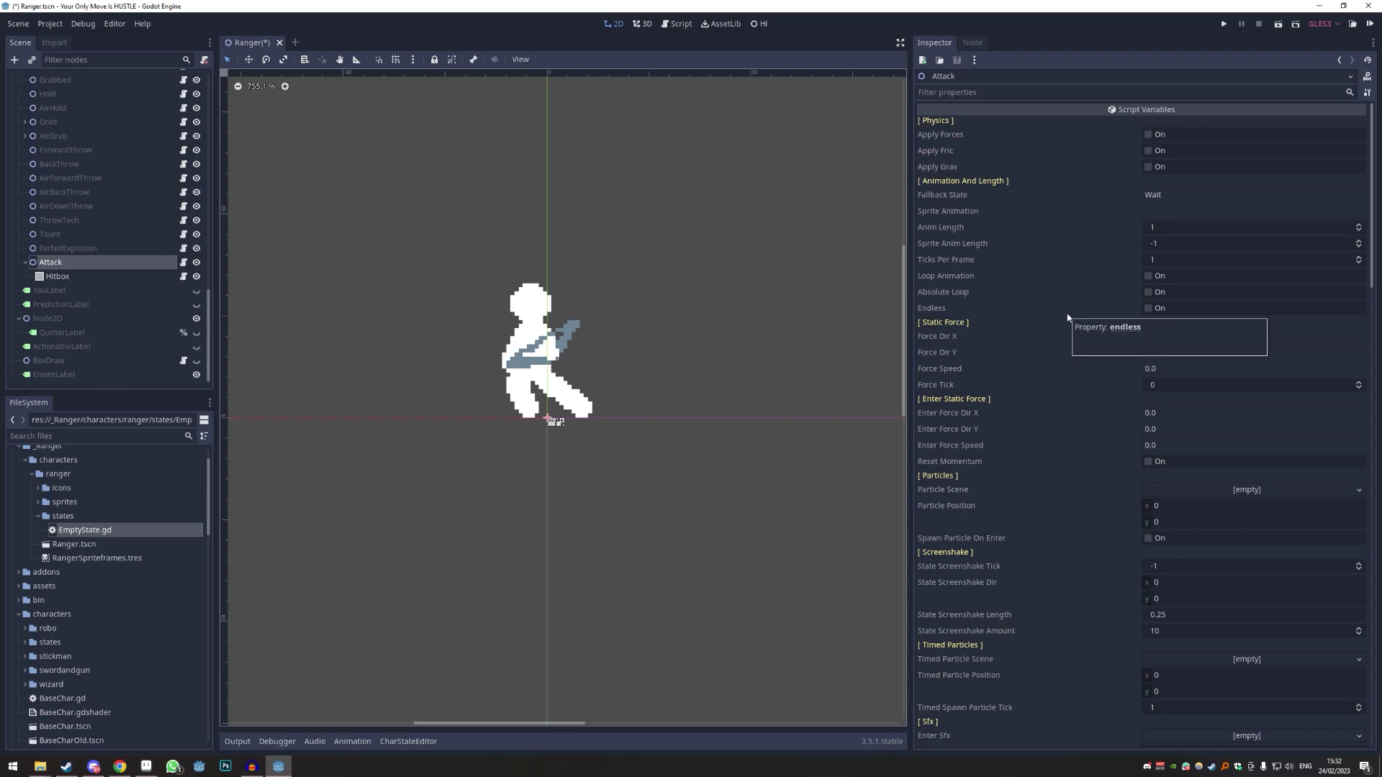
scroll(1090, 400, "down", 10)
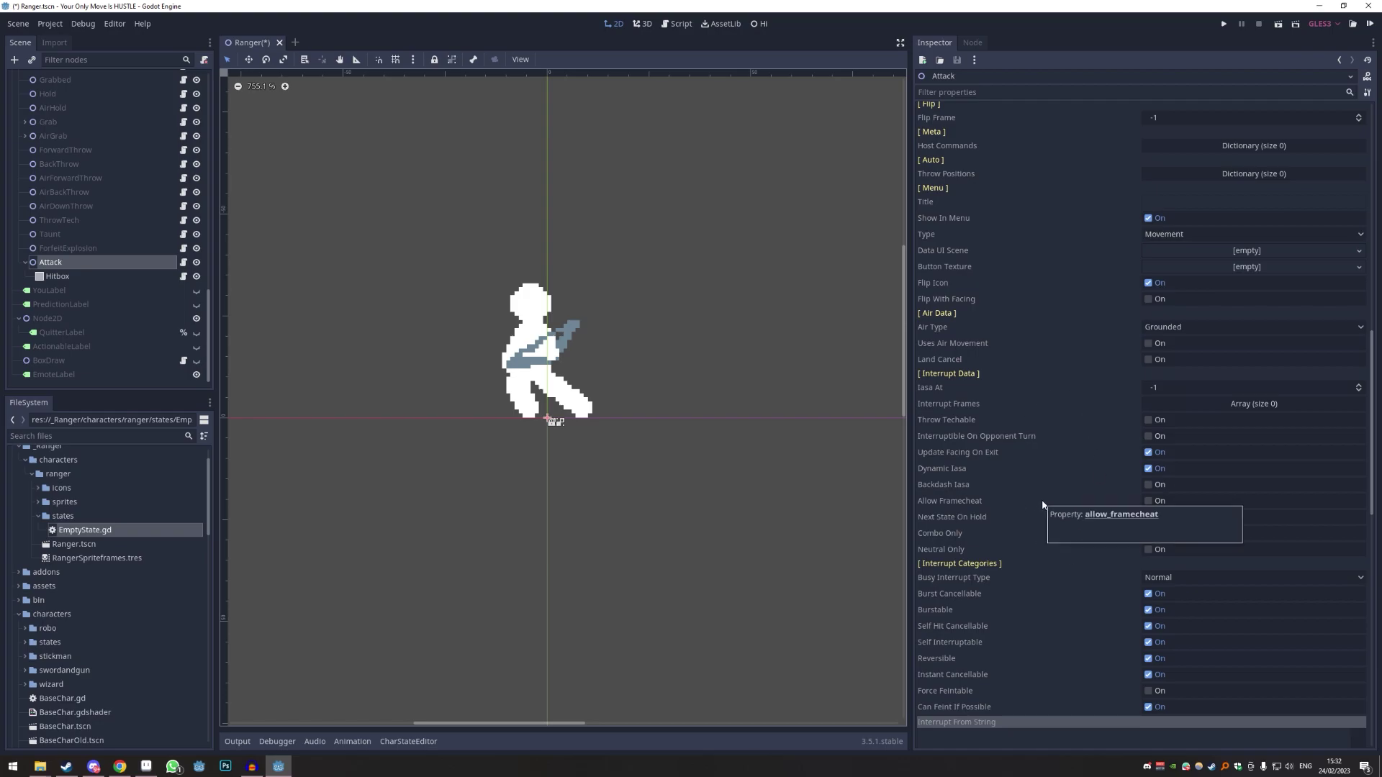
scroll(1042, 500, "up", 10)
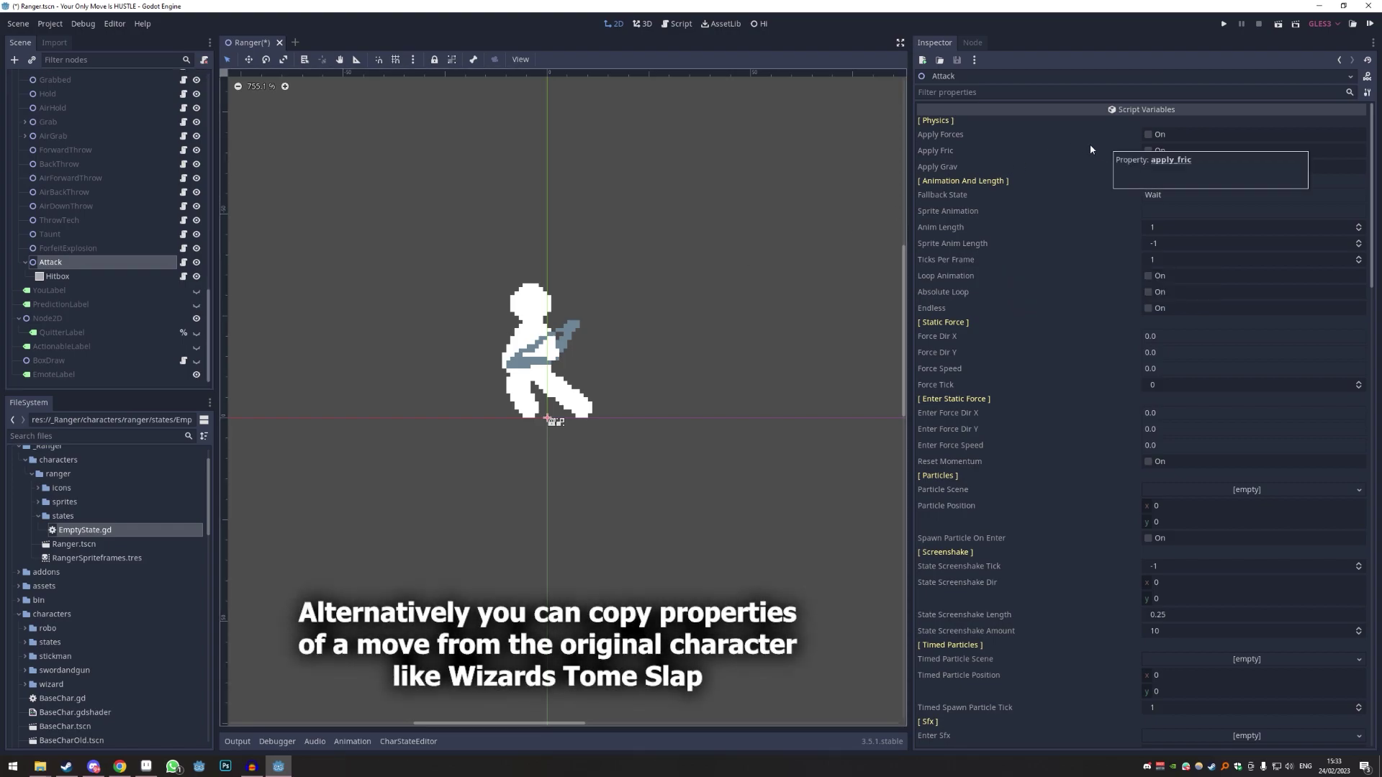
- Turn on Apply Forces, Apply Fric and Apply Grav for the Attack state and save
left_click(1149, 135)
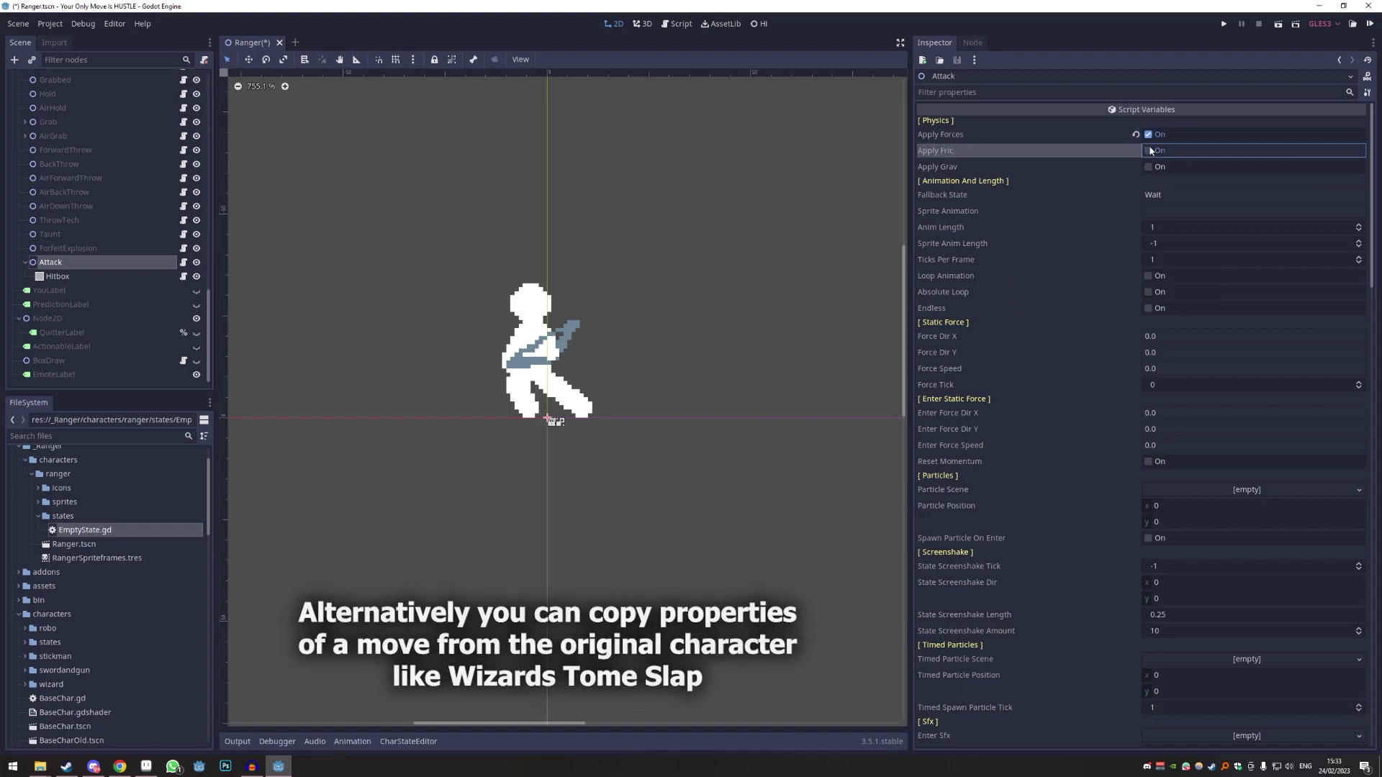
left_click(1148, 150)
left_click(1149, 166)
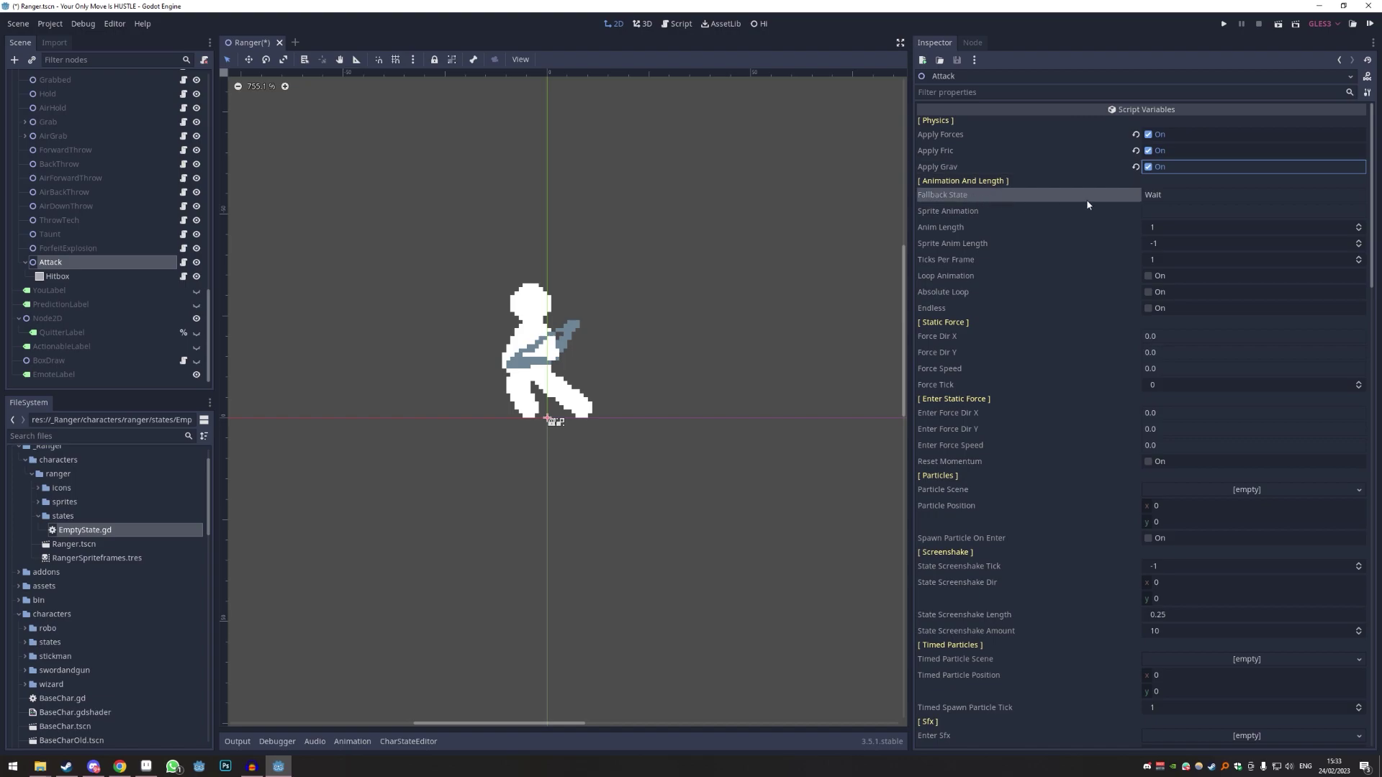
double_click(1166, 194)
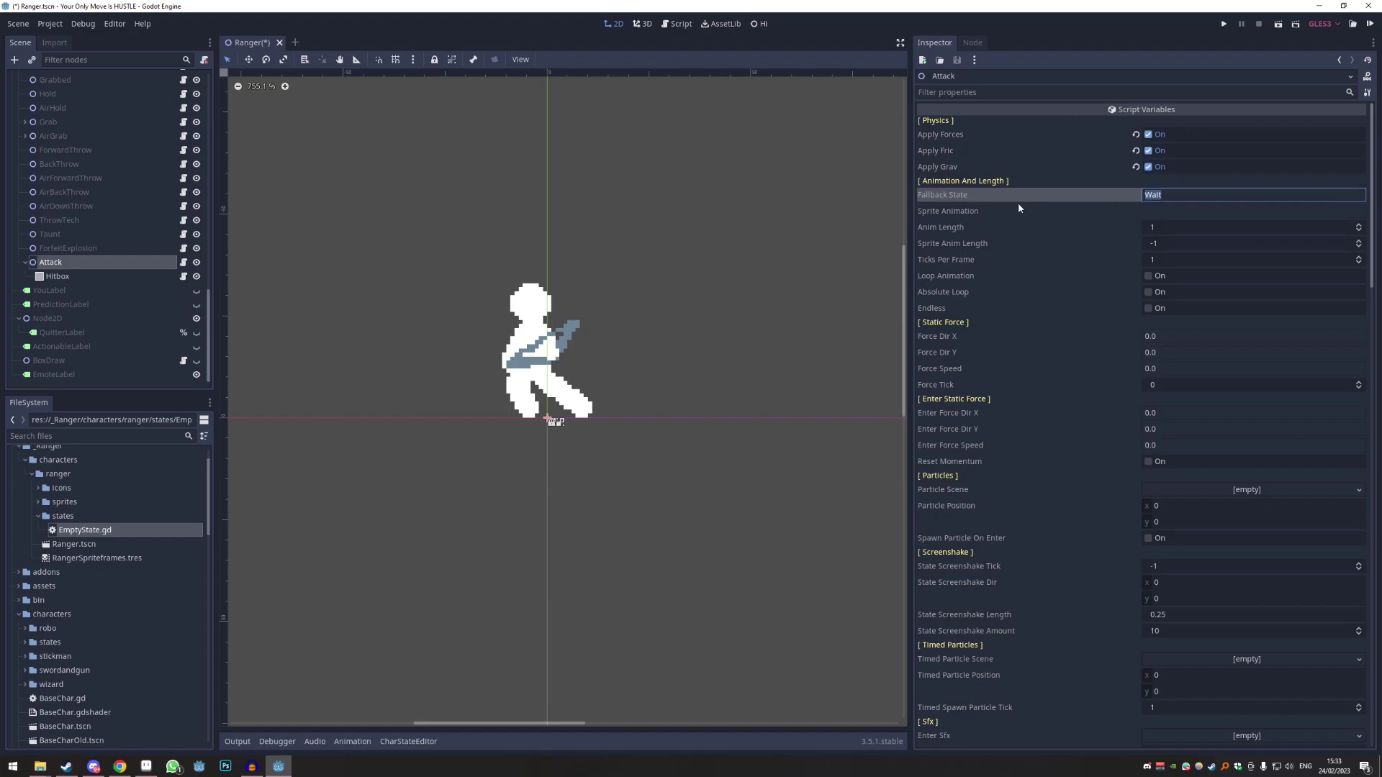
left_click(1168, 209)
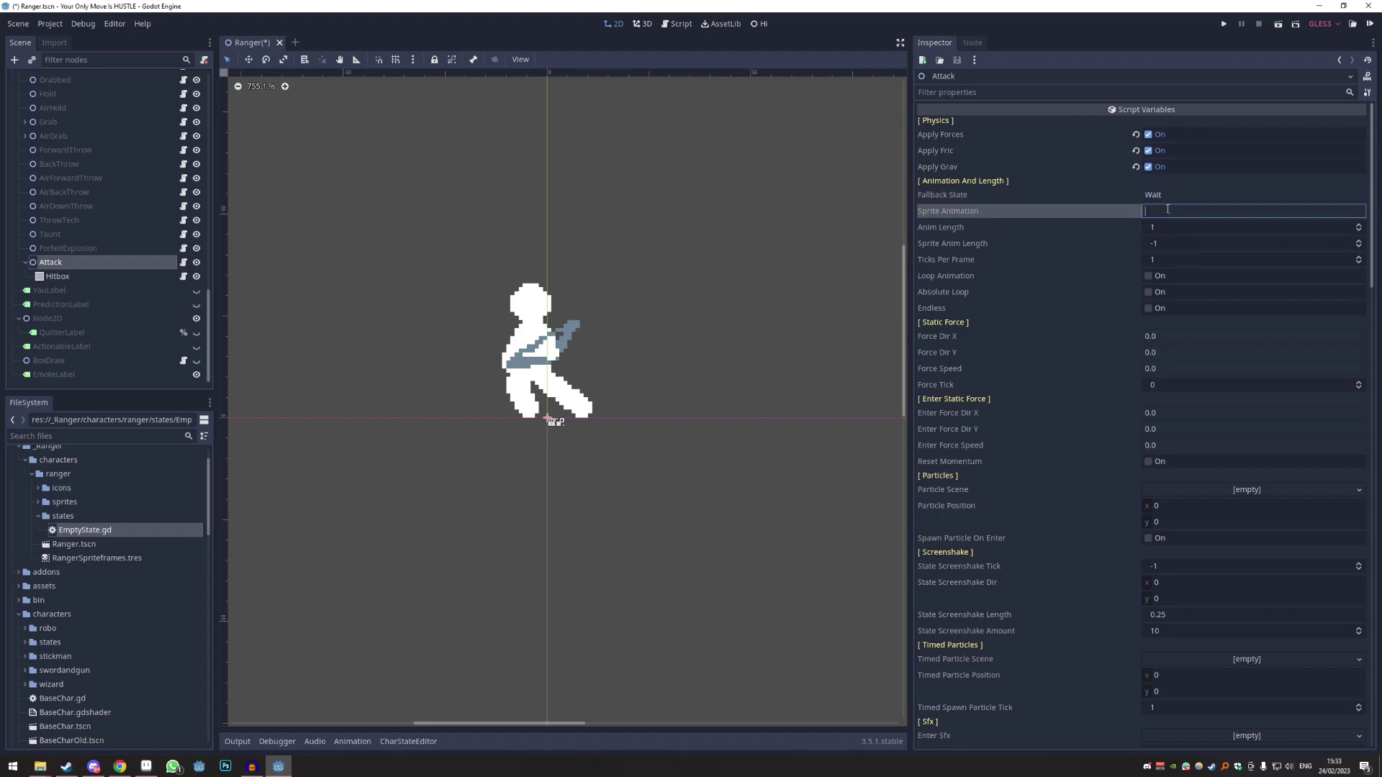
key("ctrl+s")
scroll(72, 249, "up", 10)
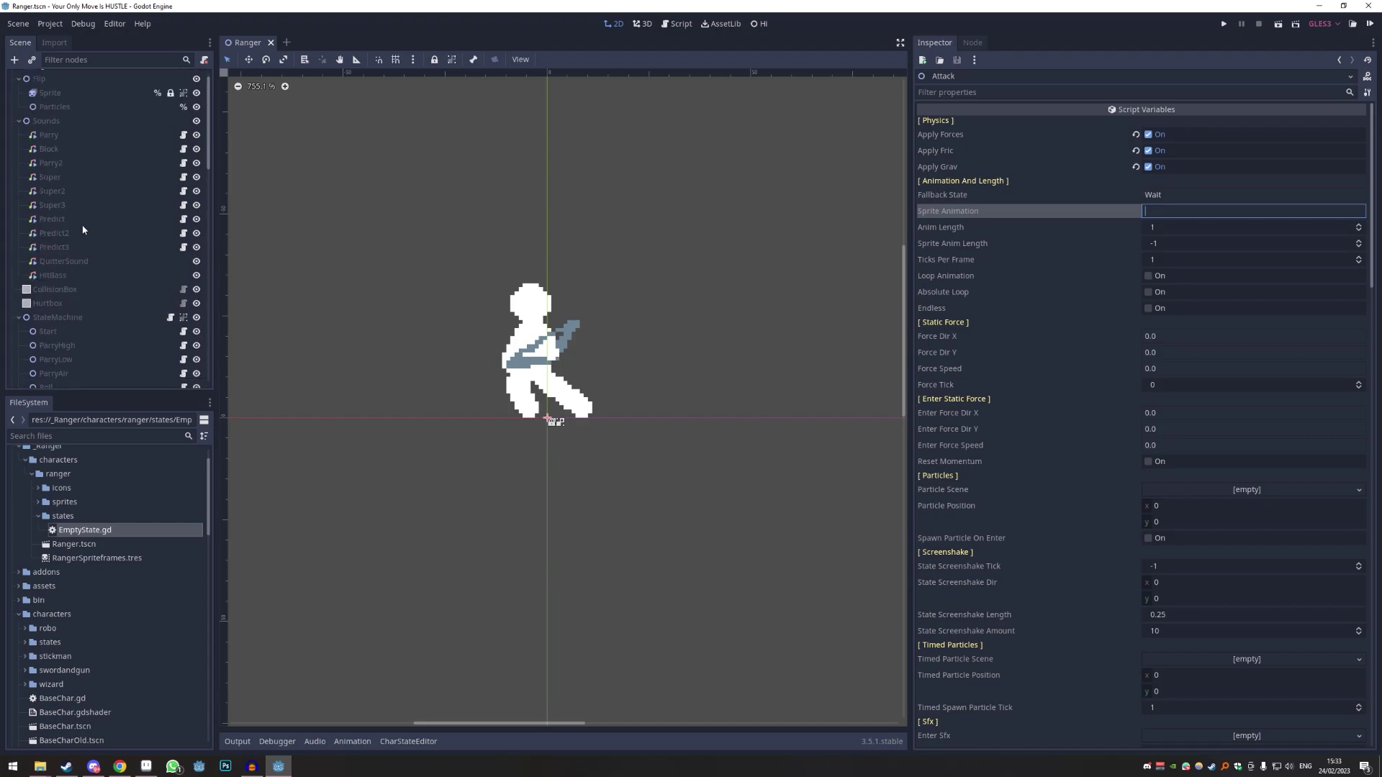
- Check the sprite's Attack animation name and enter Attack as the state's Sprite Animation
left_click(54, 95)
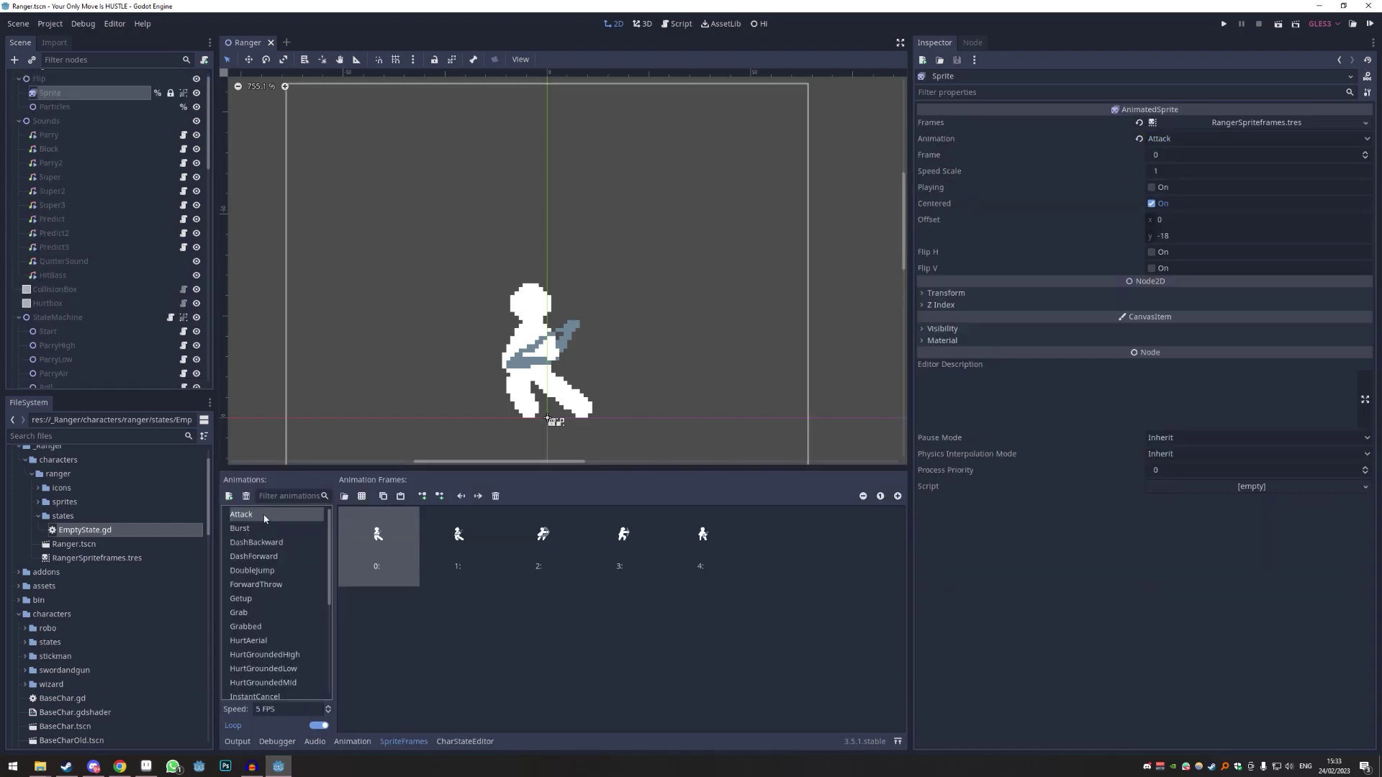
left_click(232, 515)
left_click_drag(209, 128, 210, 321)
left_click(91, 263)
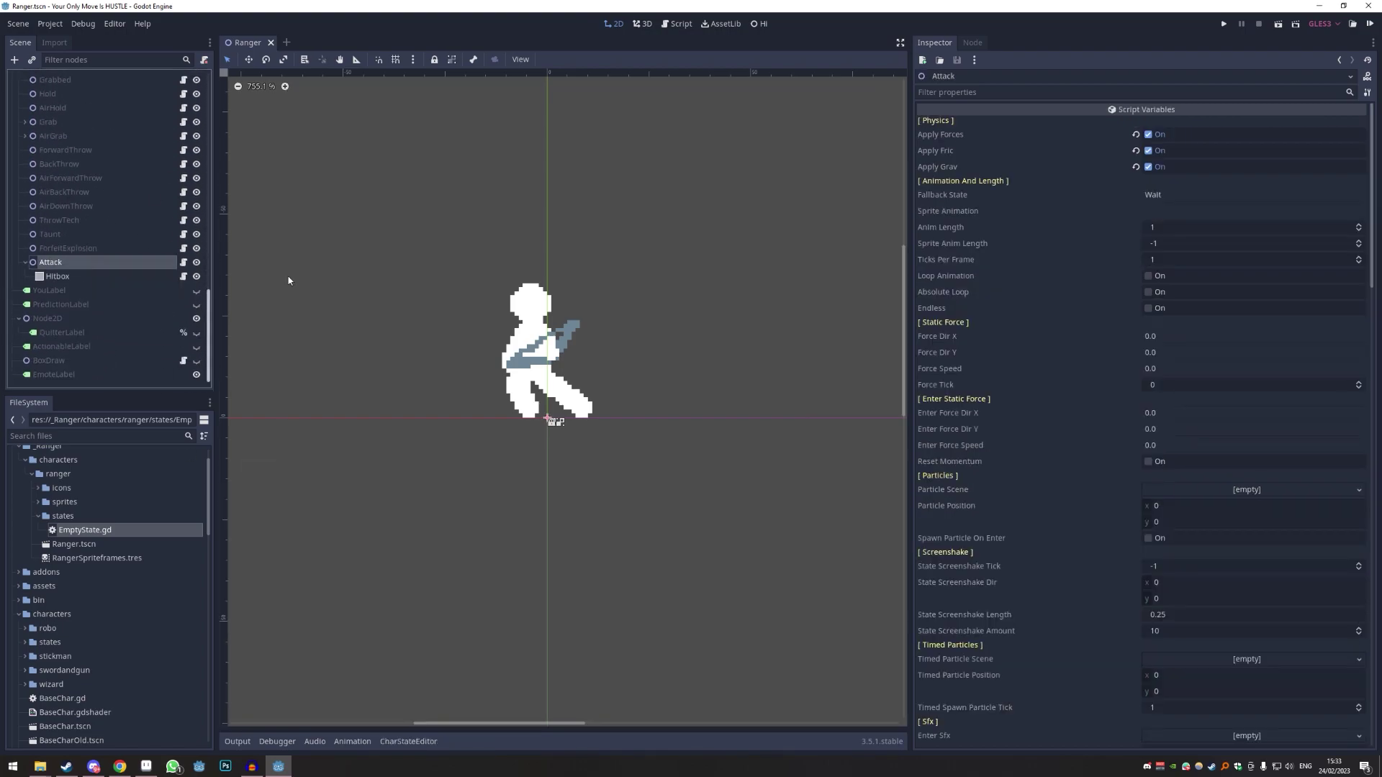
left_click(1162, 211)
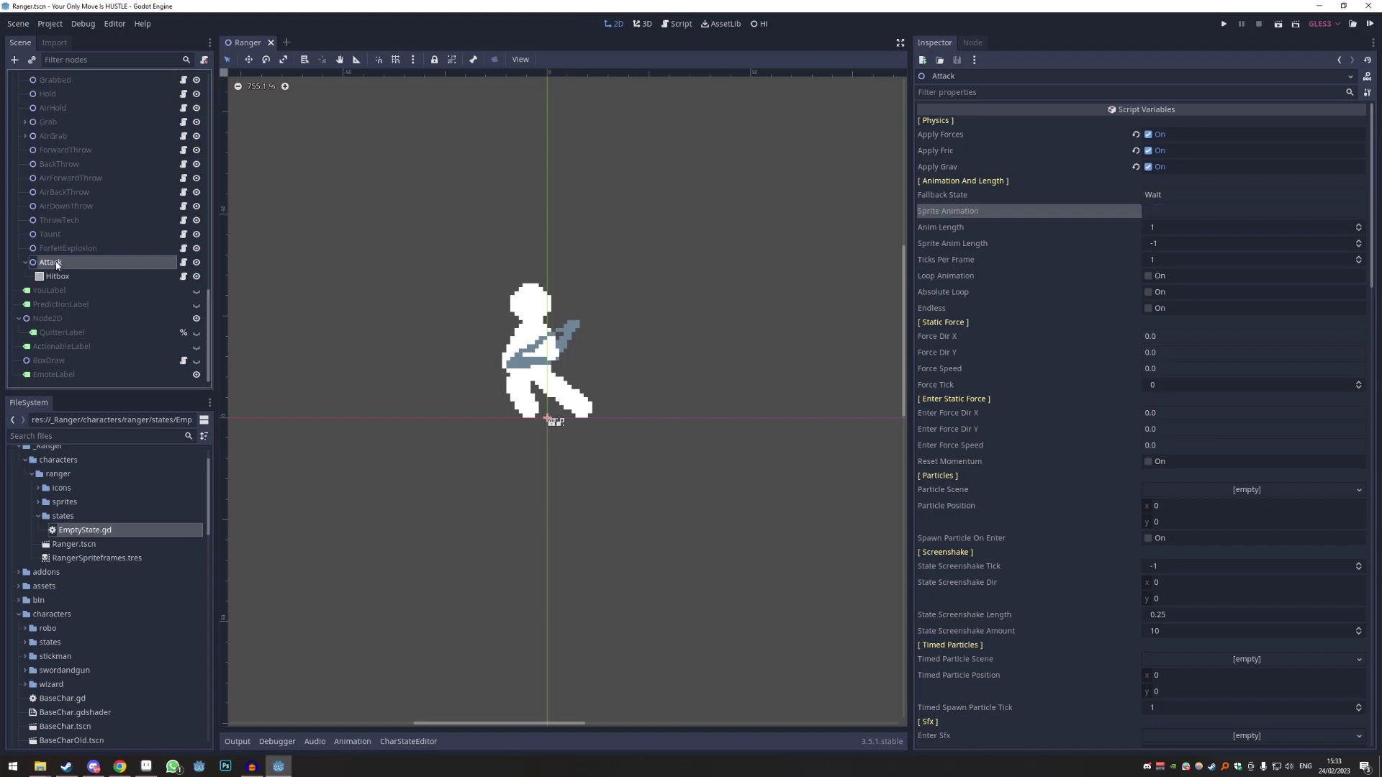
left_click(1179, 207)
type("Attack")
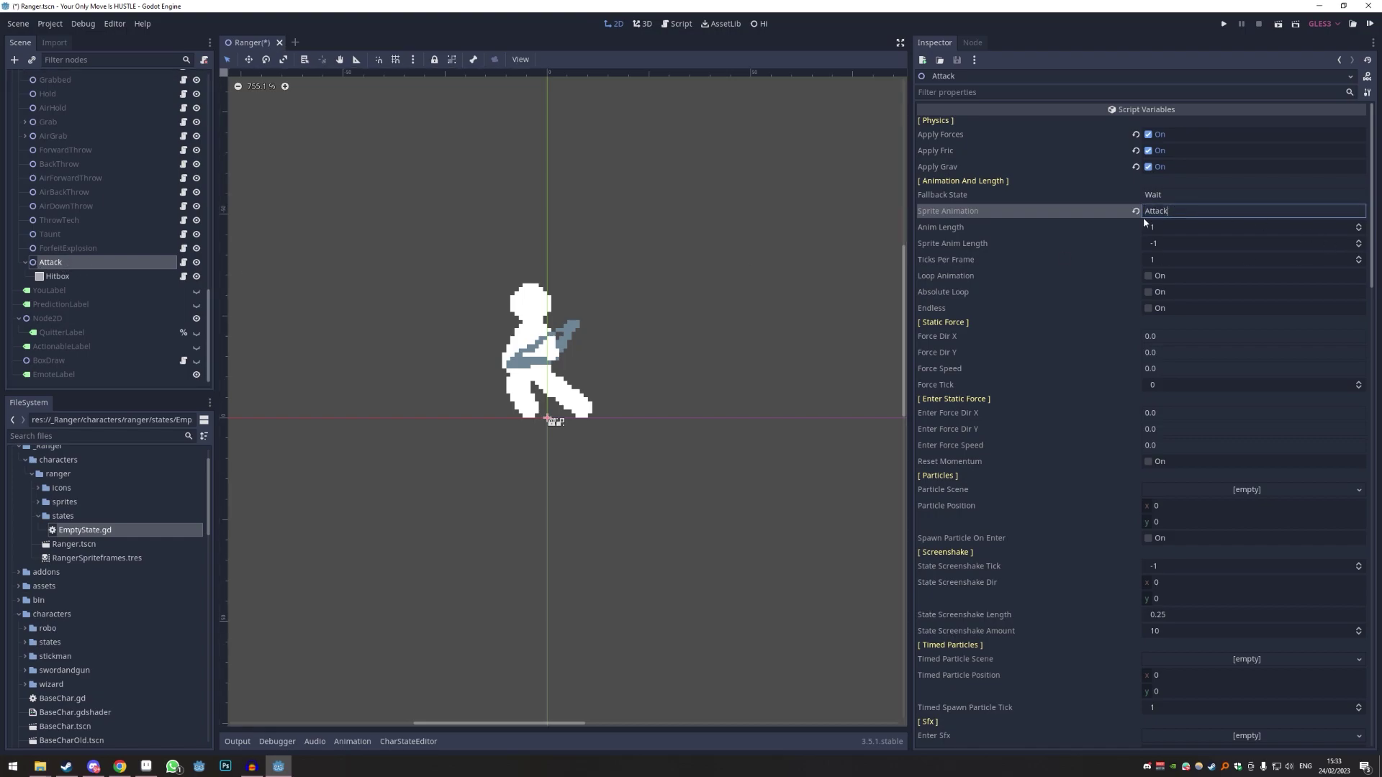
scroll(142, 279, "up", 2)
scroll(145, 311, "up", 10)
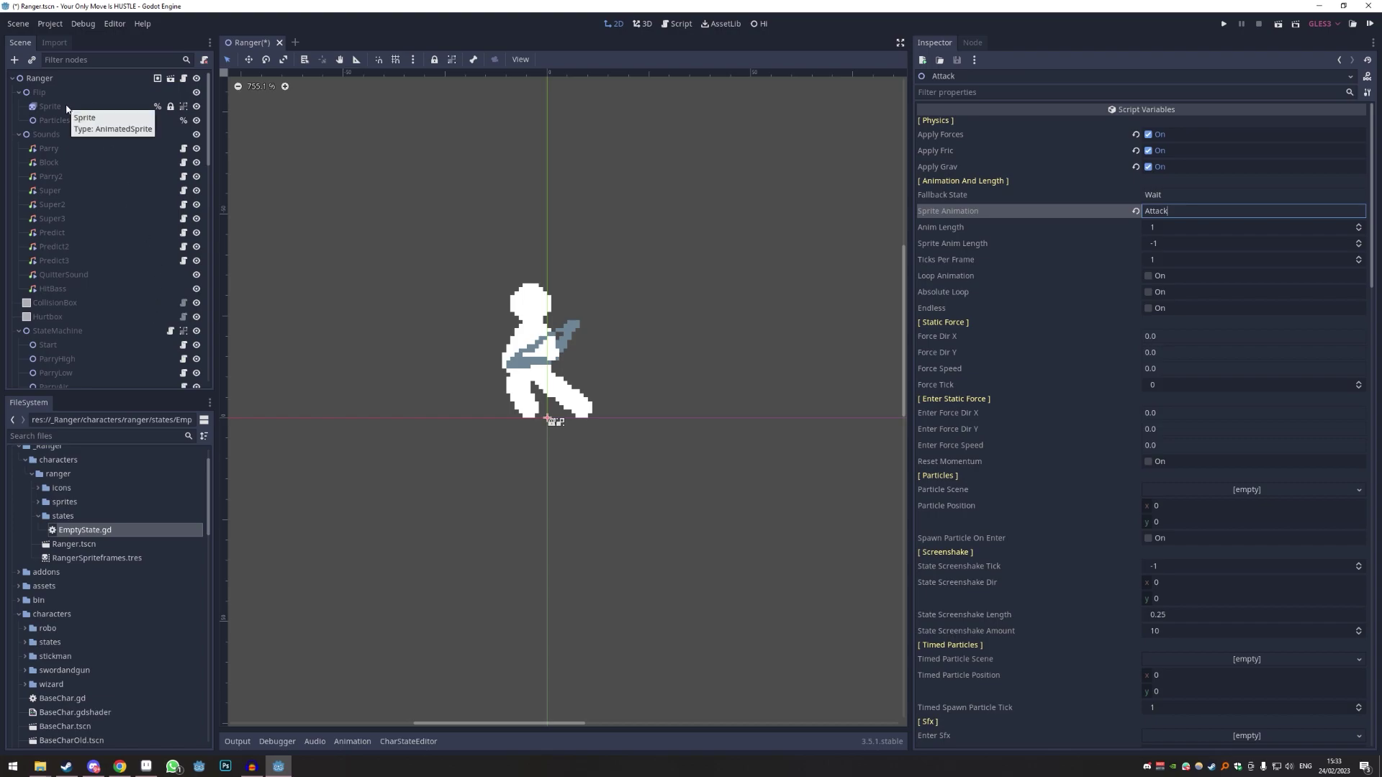
- Review the Attack animation's first and last frames, then check the Attack Hitbox settings
left_click(50, 107)
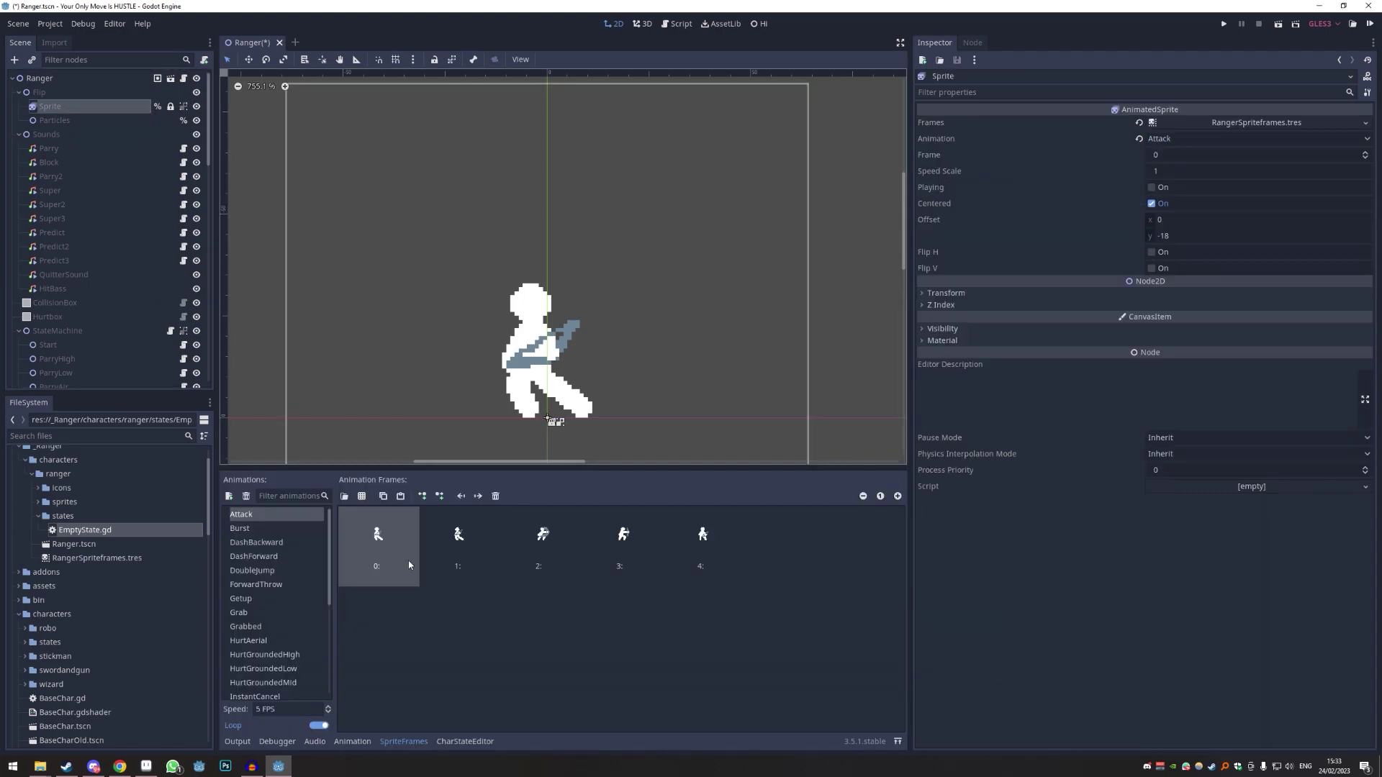
left_click(691, 551)
left_click(388, 539)
left_click(696, 543)
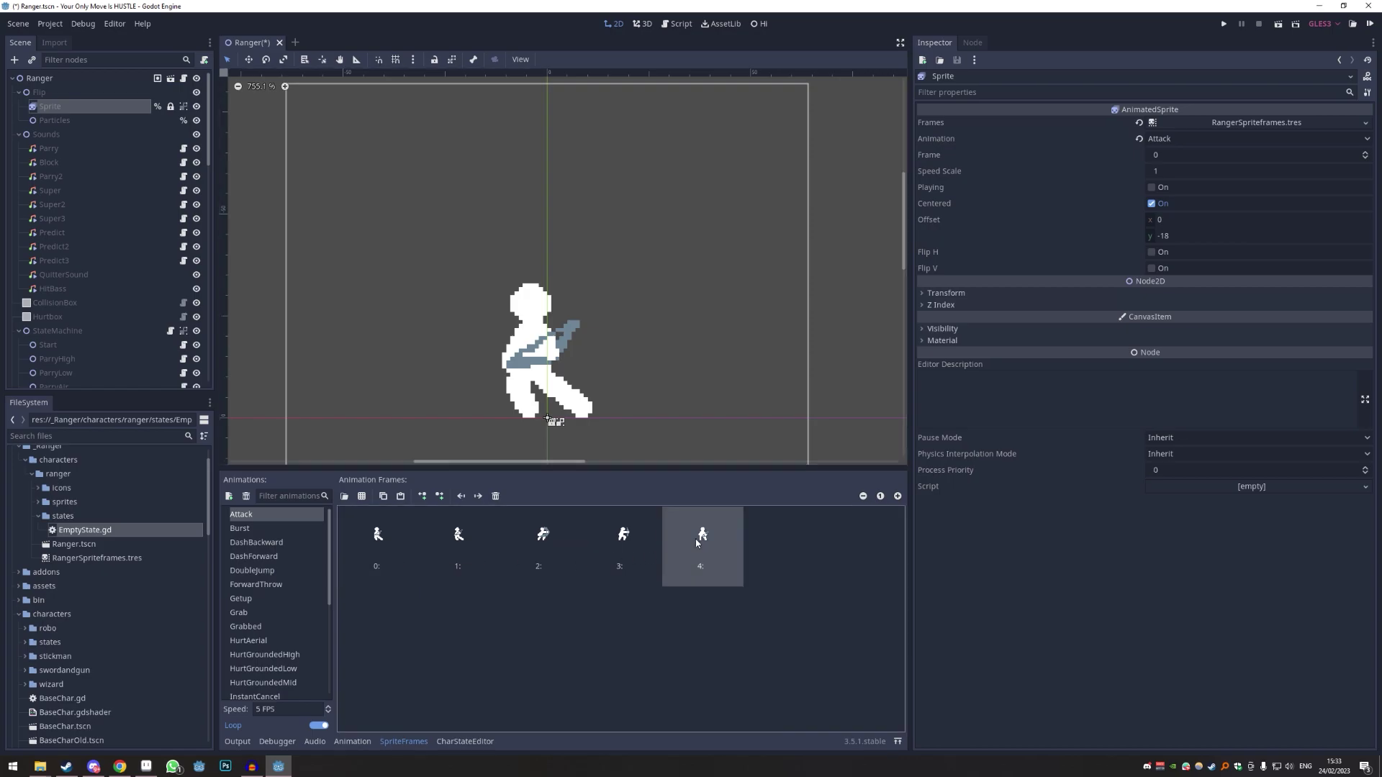
left_click(375, 534)
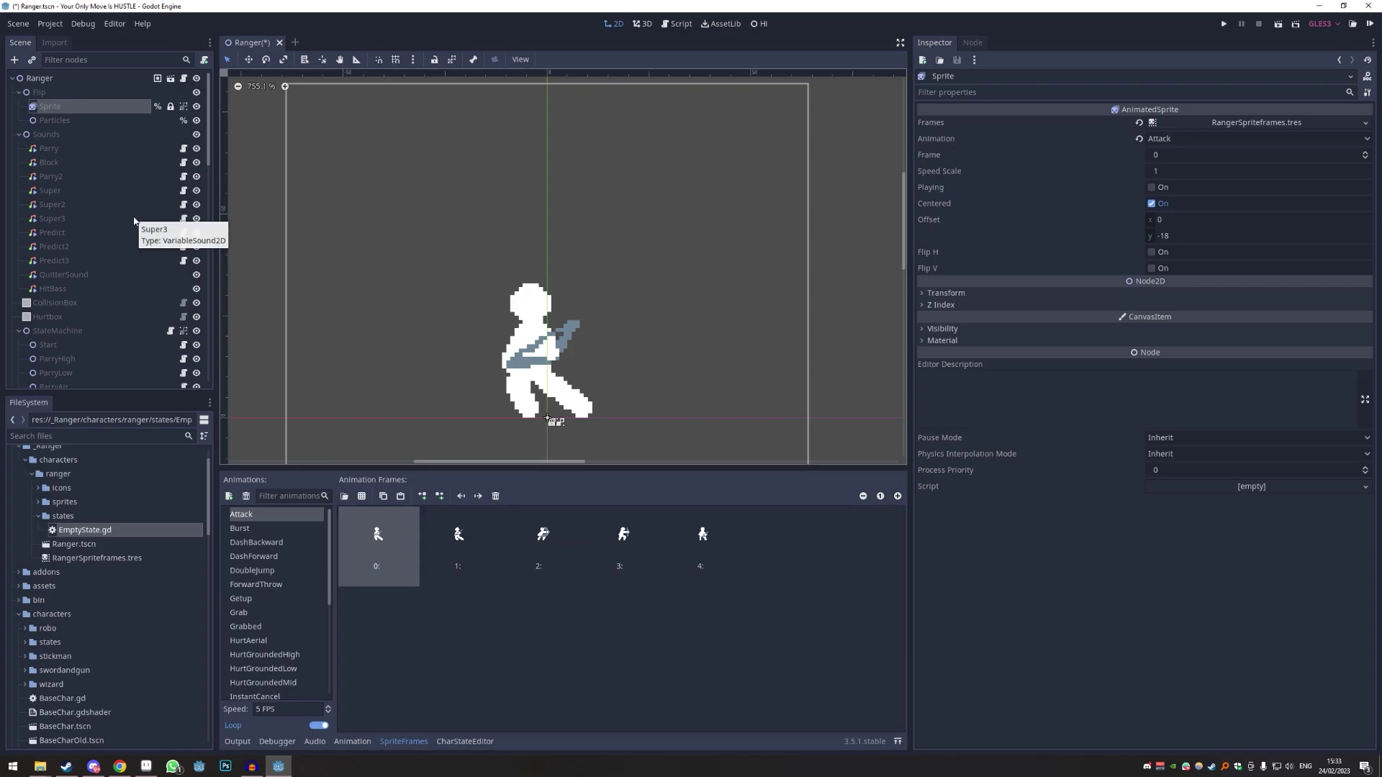
scroll(134, 220, "down", 10)
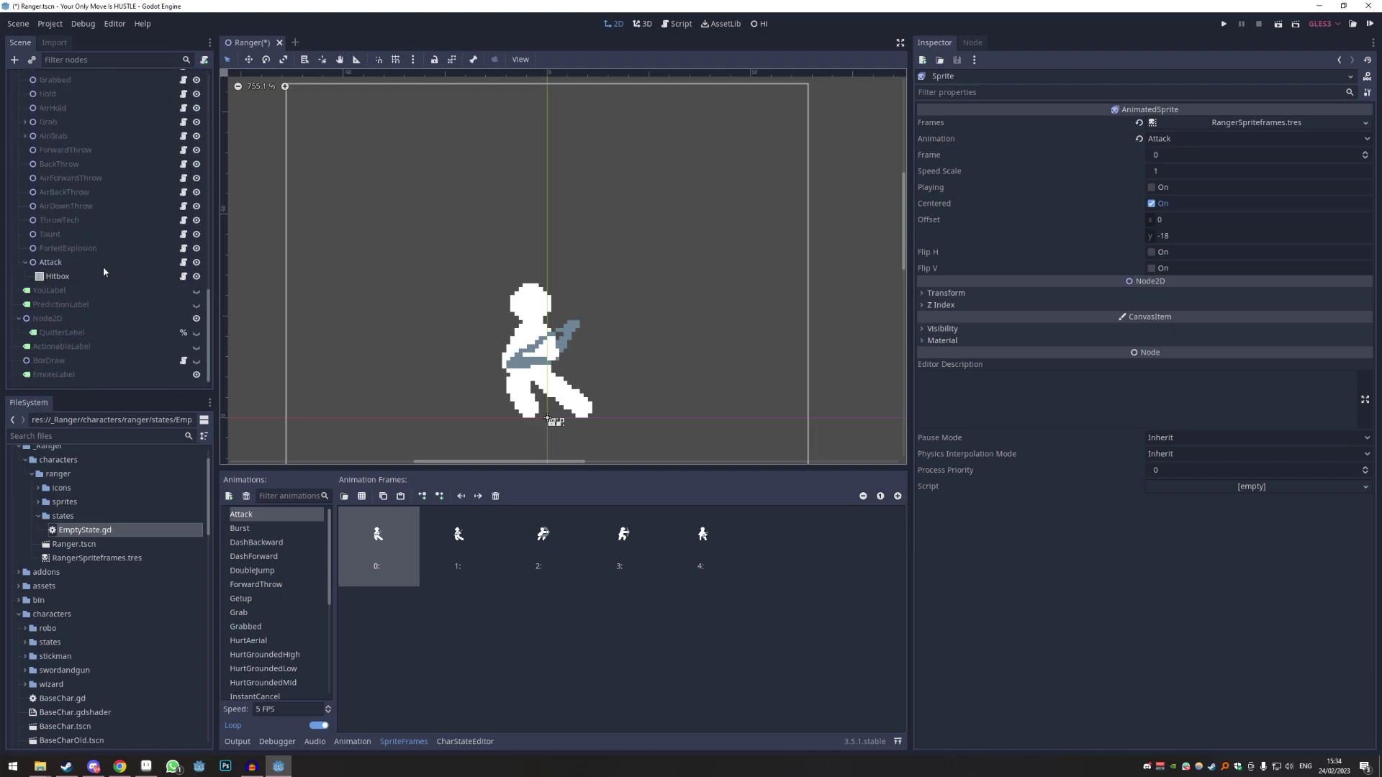
left_click(69, 278)
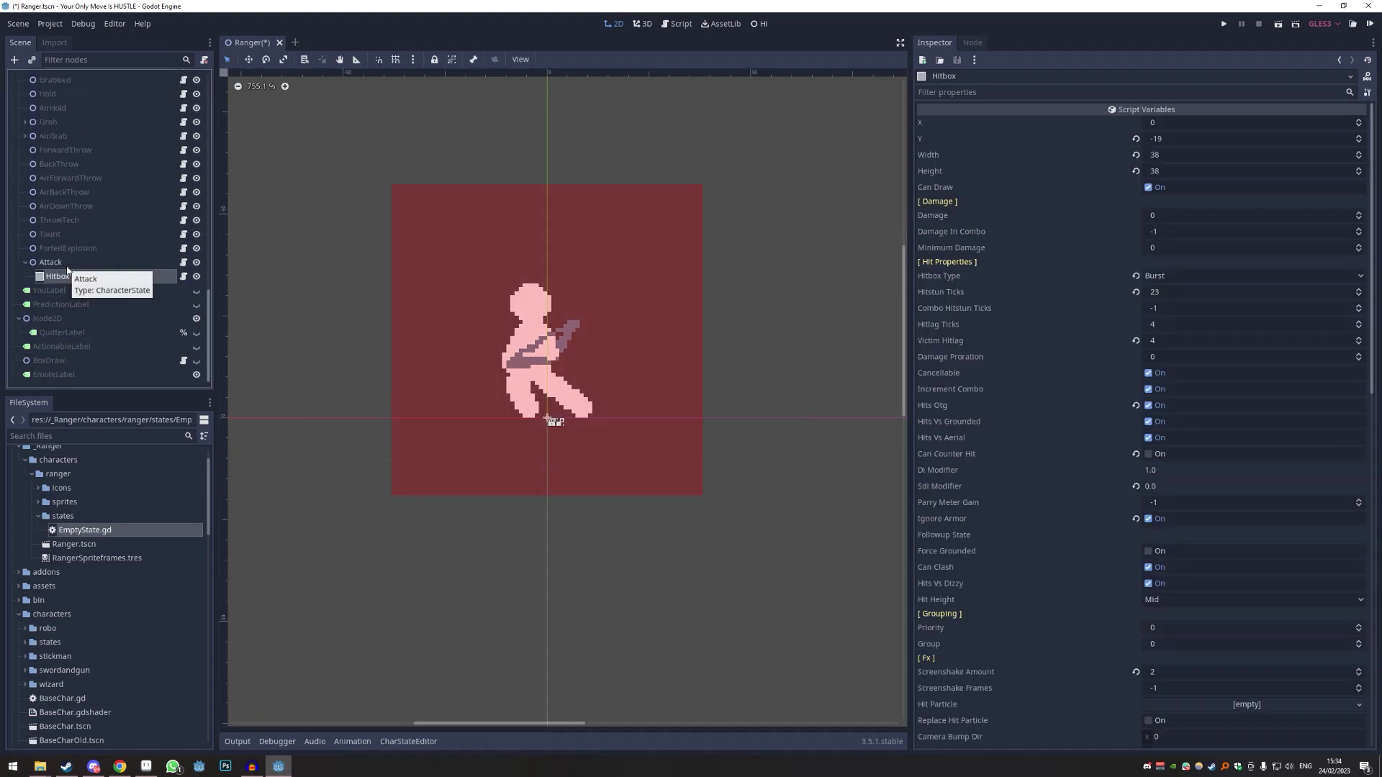
left_click(70, 265)
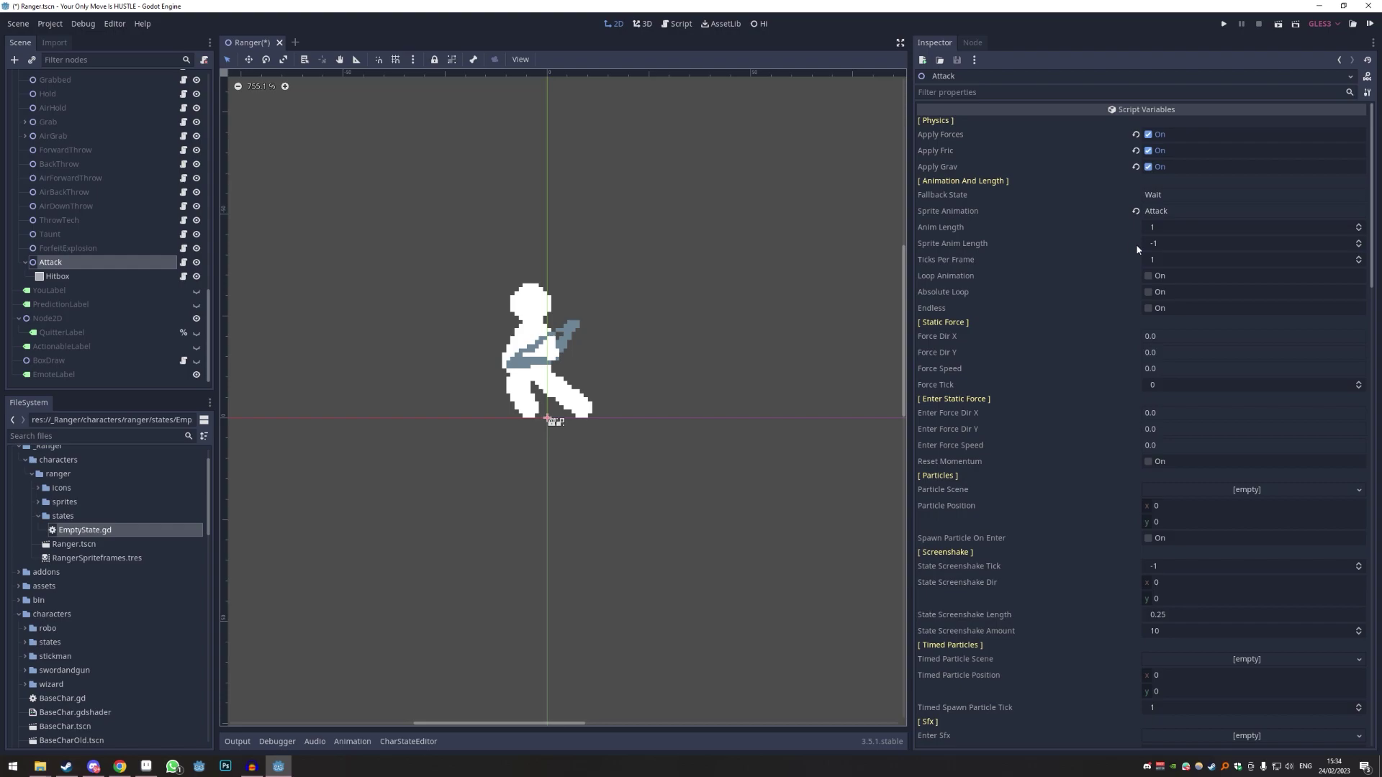
- Keep the Attack state's Sprite Anim Length at -1
left_click_drag(1178, 242, 1178, 243)
left_click(1178, 243)
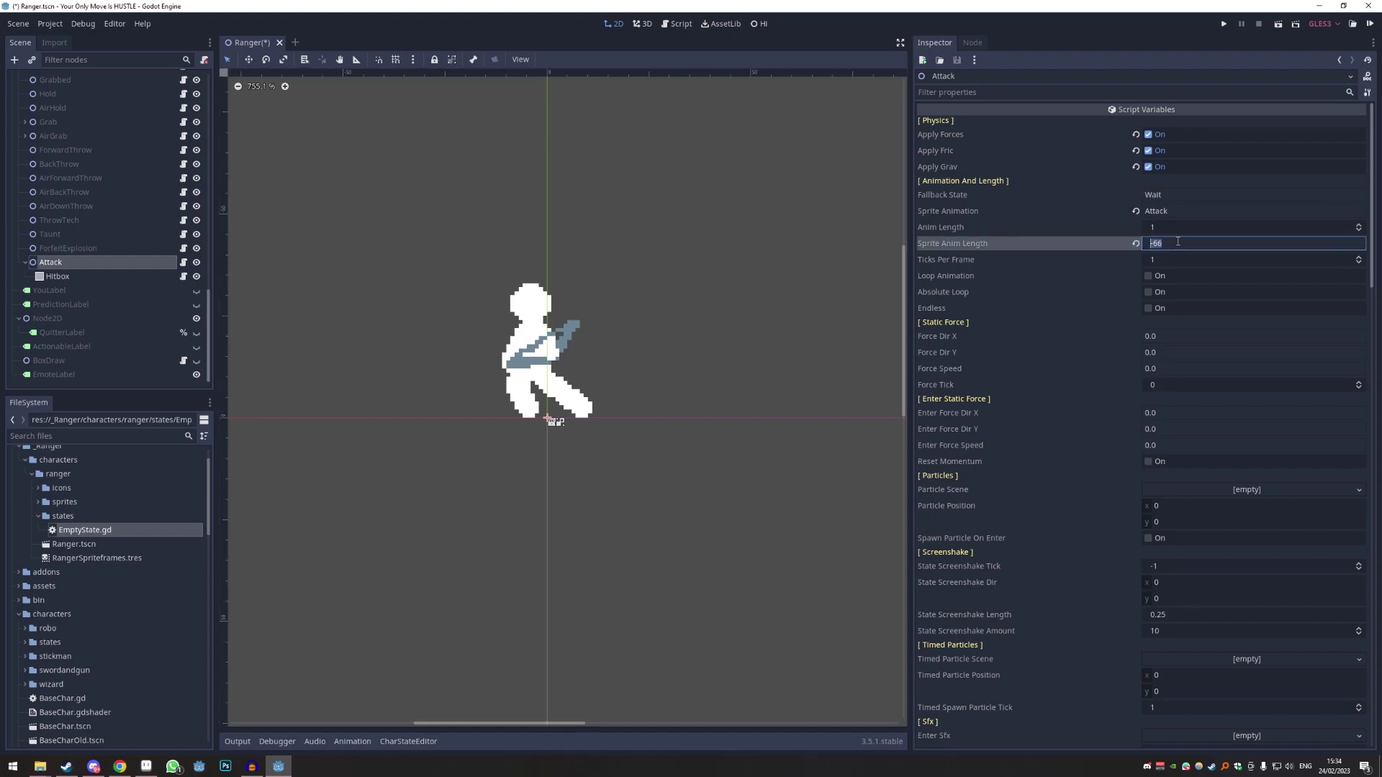
type("5")
key("ctrl+a")
type("-1")
left_click(1167, 228)
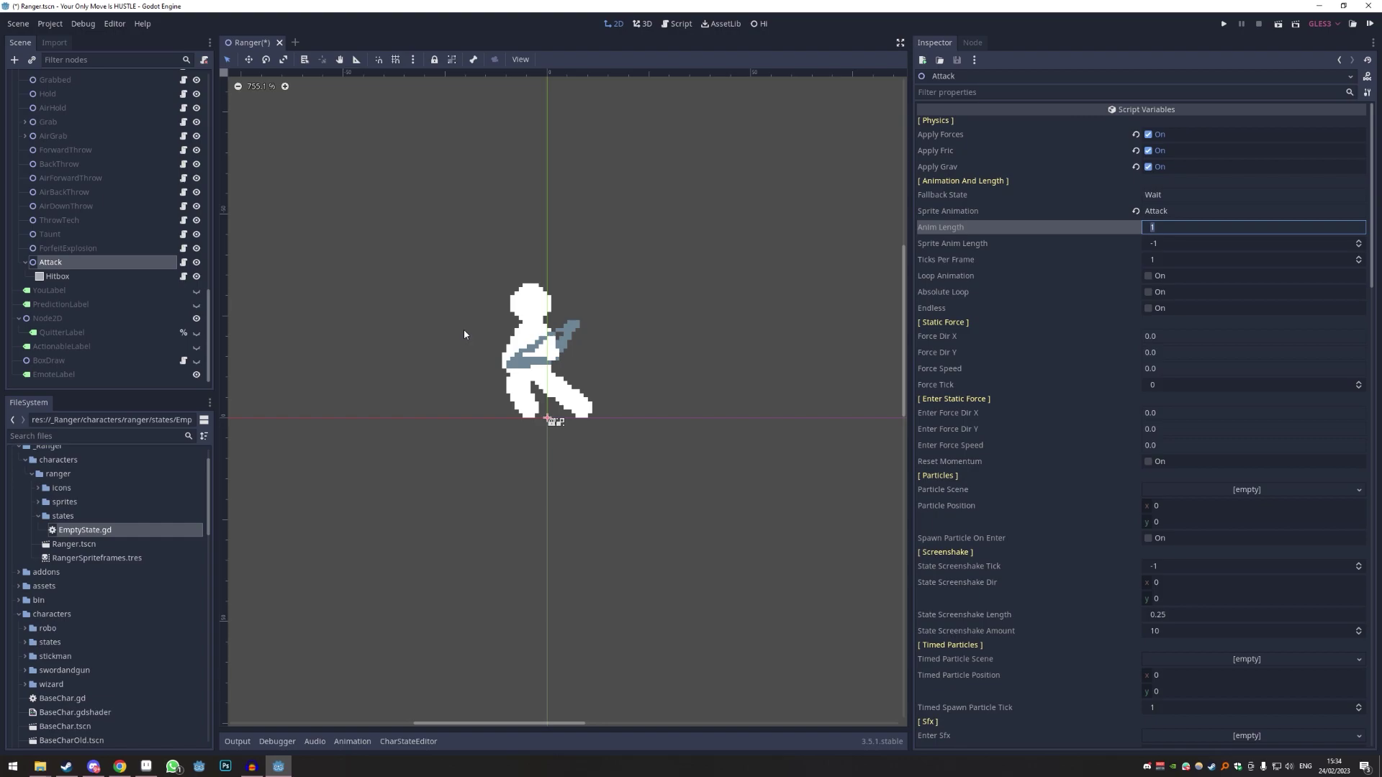
- Set the Attack state's Ticks Per Frame to 2 and Anim Length to 10
left_click(1161, 259)
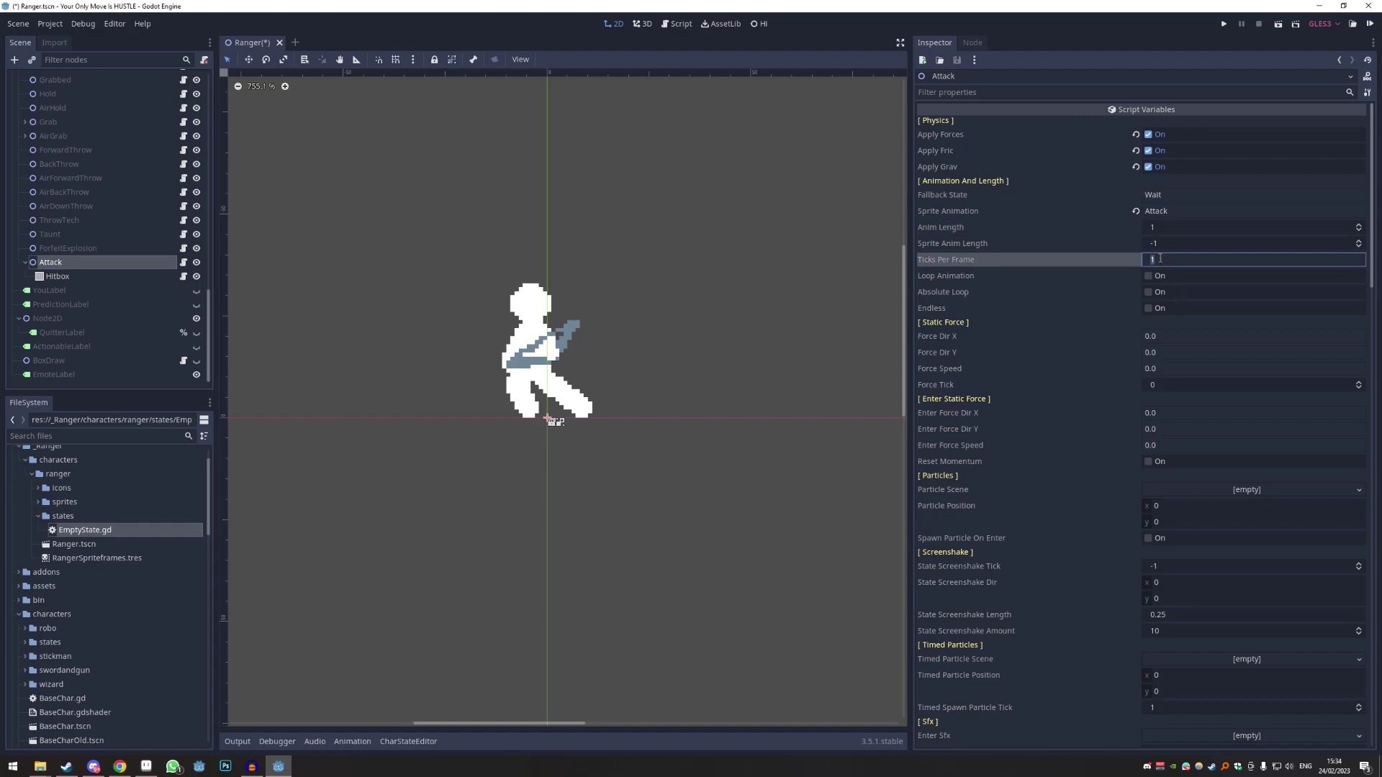
type("2")
key("Return")
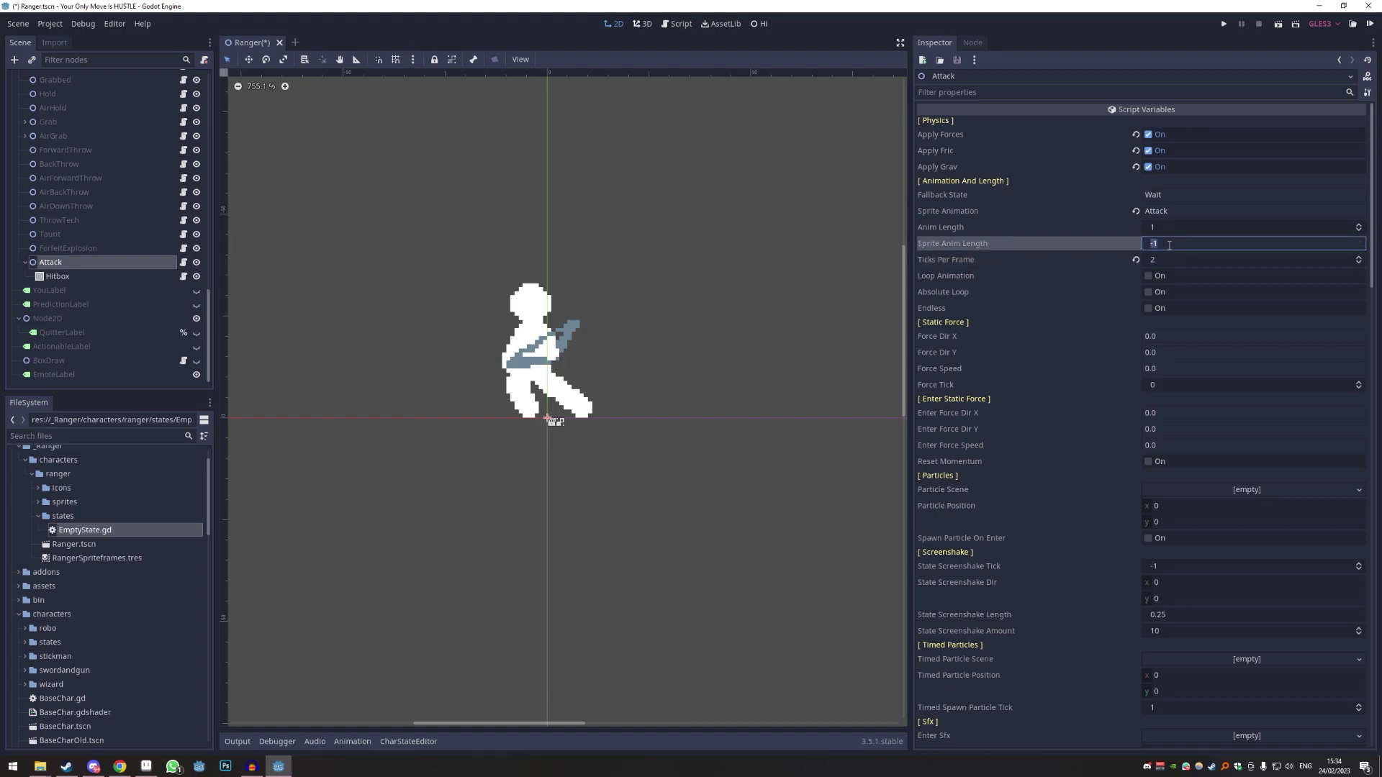
left_click(1166, 228)
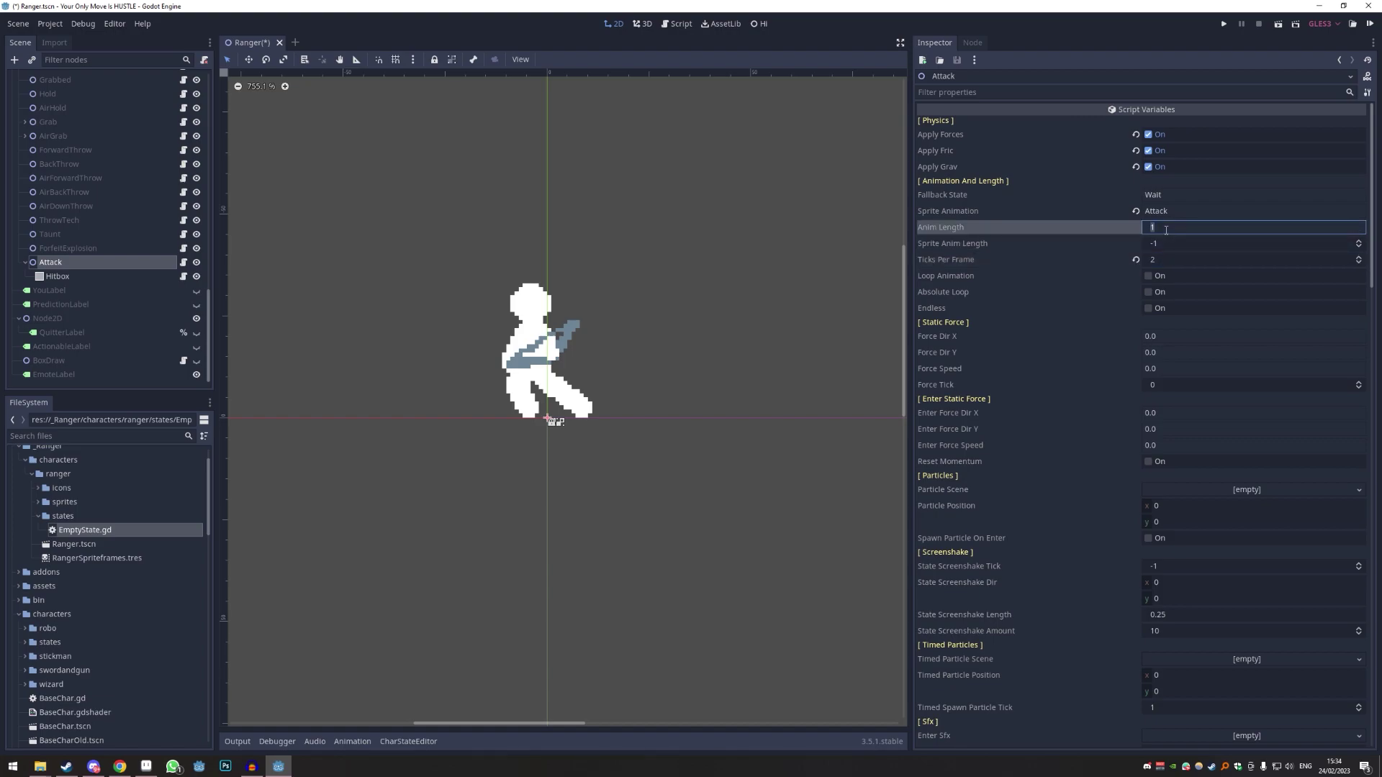
type("10")
scroll(1048, 326, "down", 5)
scroll(1047, 245, "up", 2)
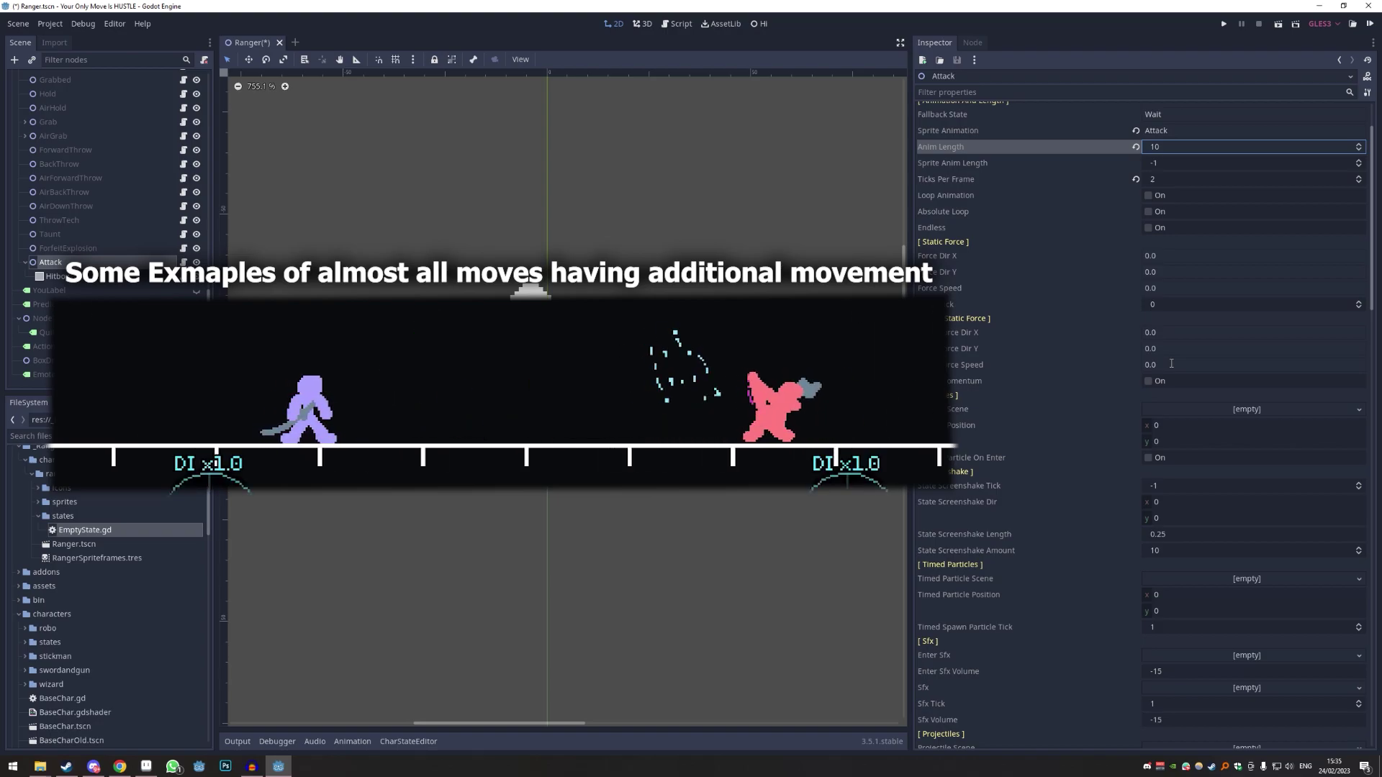
- Give the Attack state an enter force of direction X 1, Y 0, speed 4, and save
left_click(1172, 365)
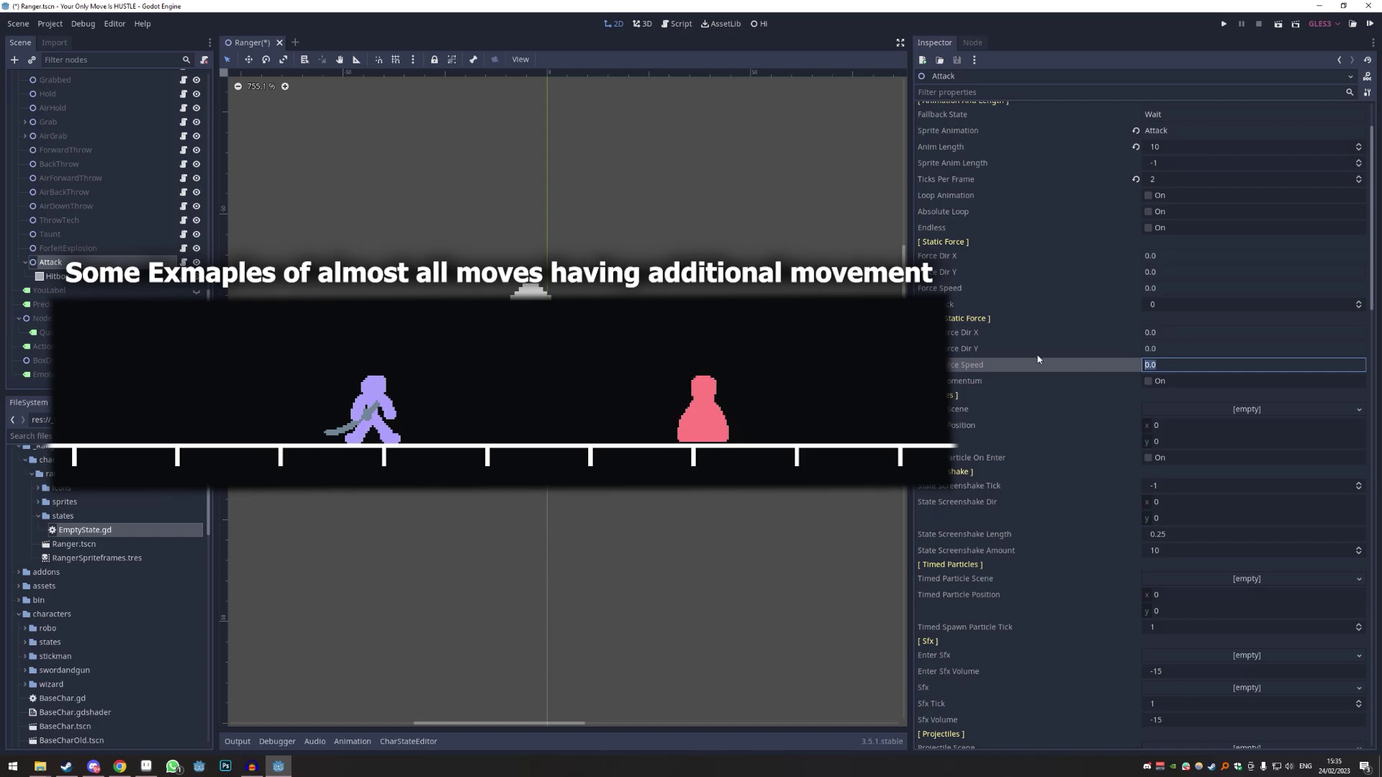
type("3")
key("Return")
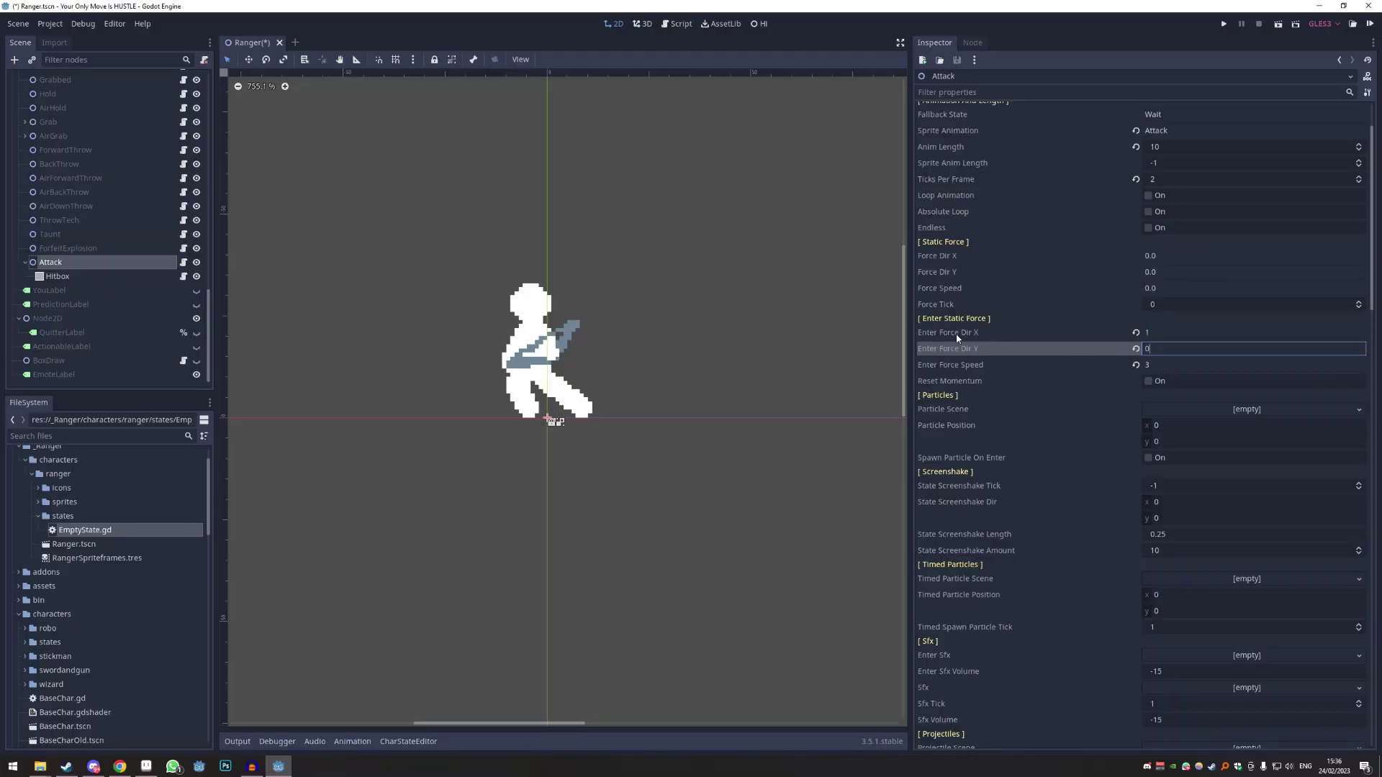
key("Tab")
type("5")
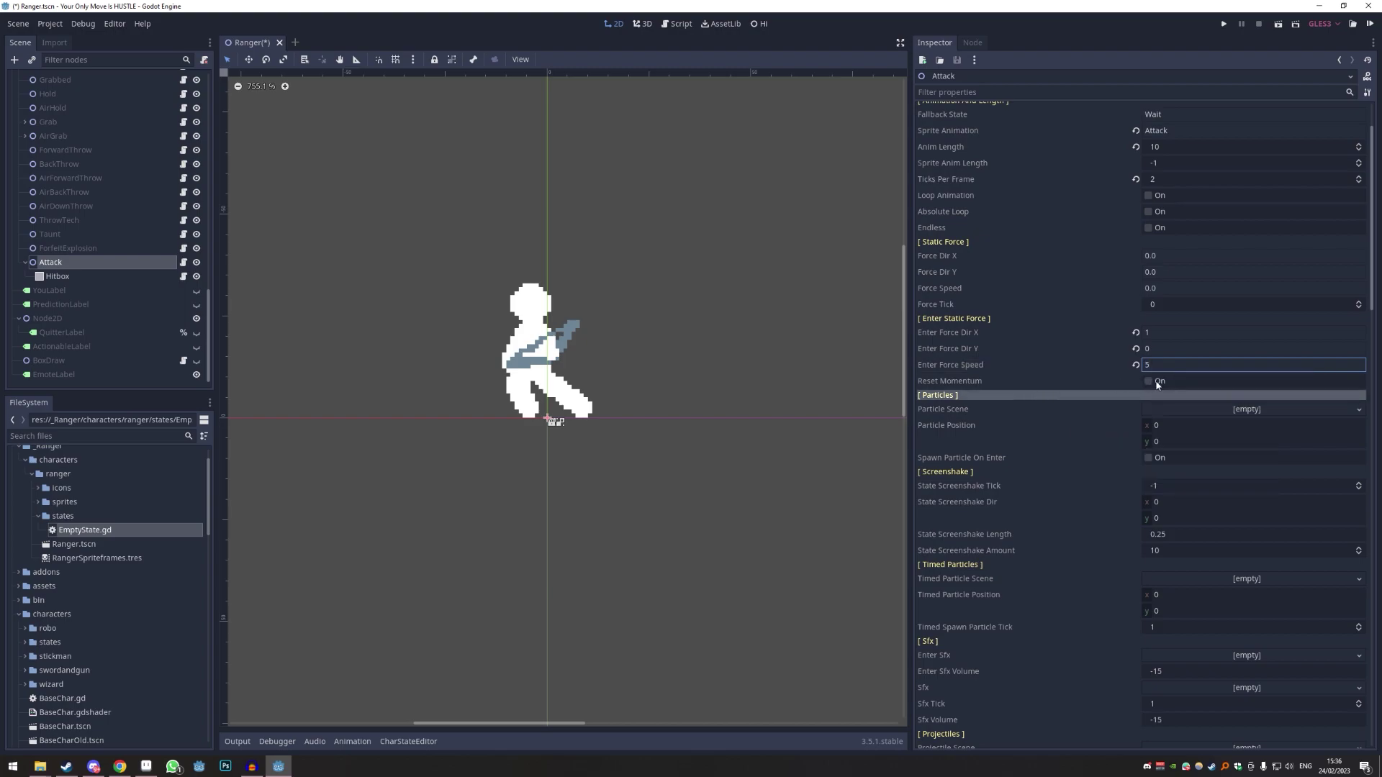
key("ctrl+a")
type("4")
key("Return")
key("ctrl+s")
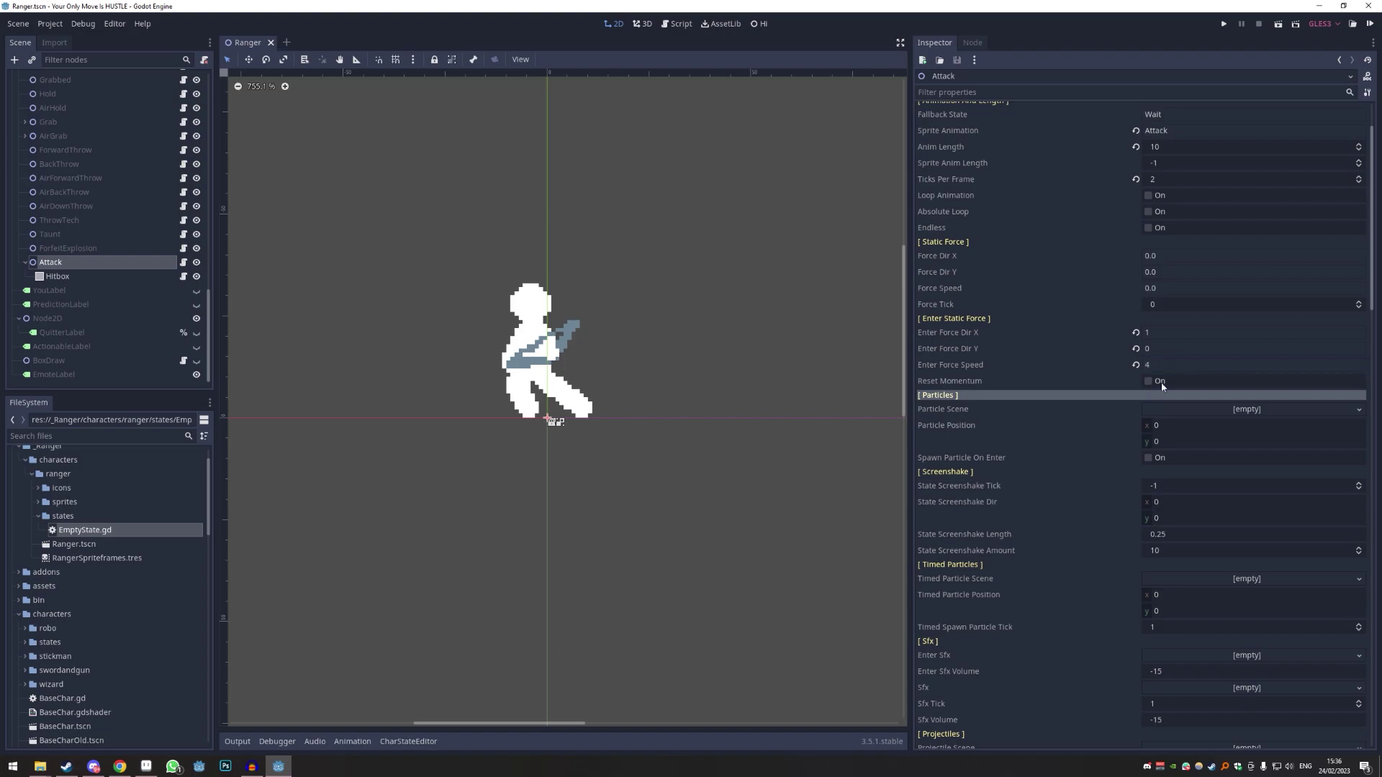
scroll(1053, 387, "down", 3)
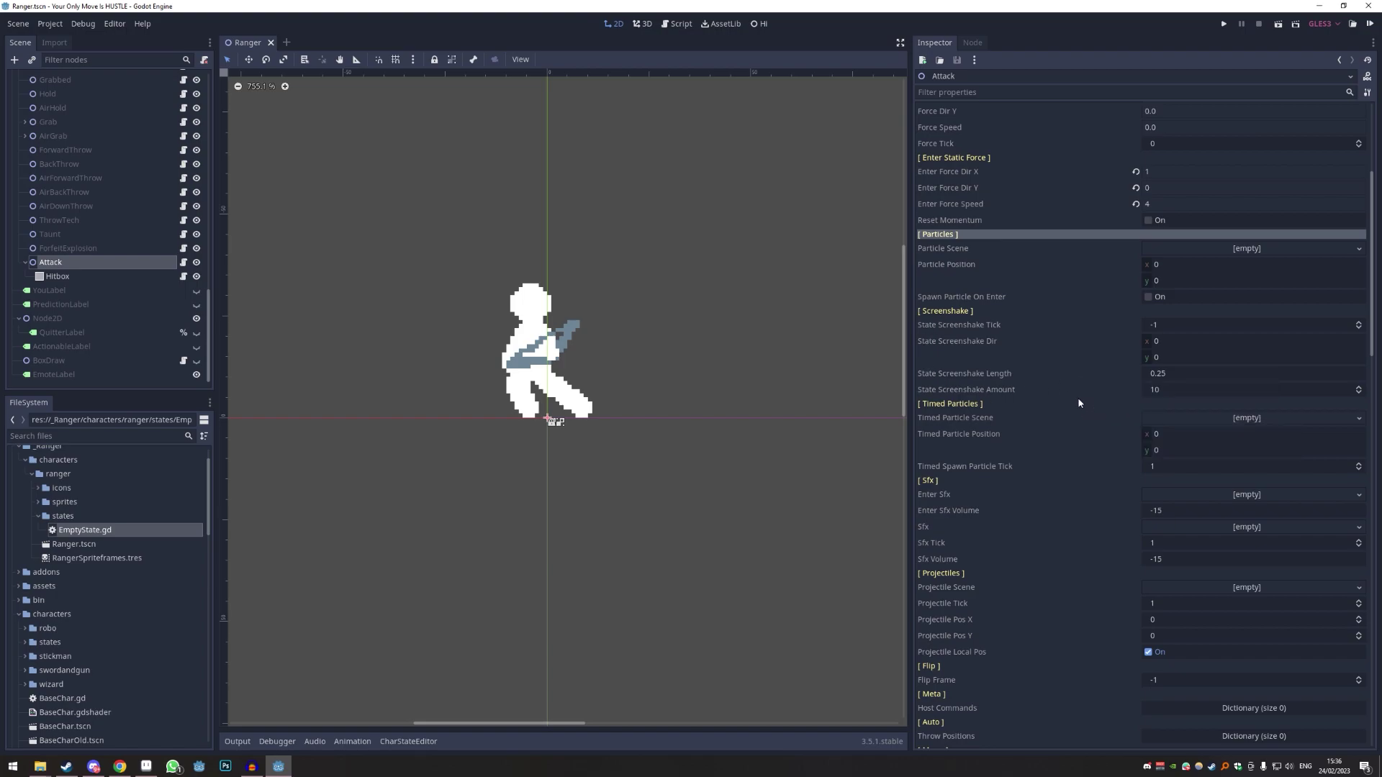
scroll(1071, 359, "down", 3)
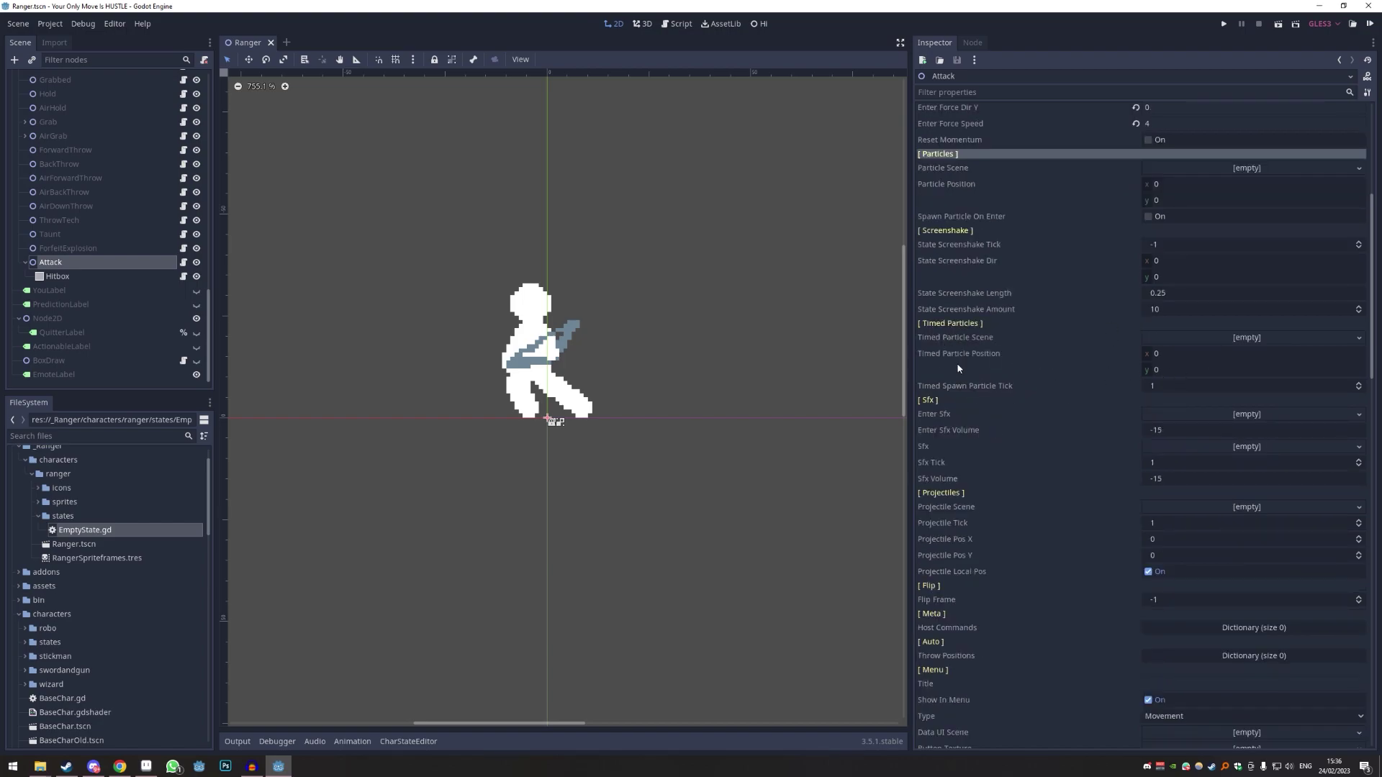
scroll(1023, 396, "down", 3)
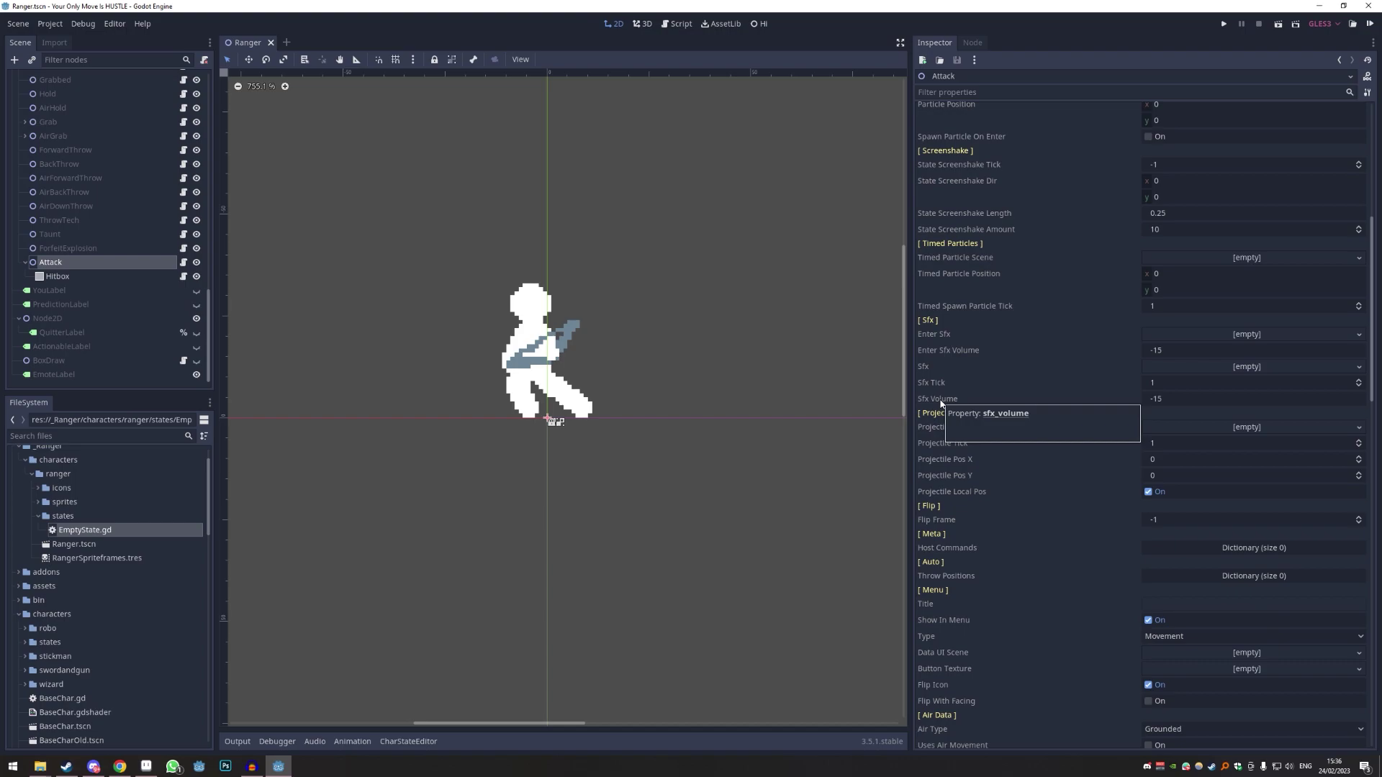
scroll(1048, 459, "down", 3)
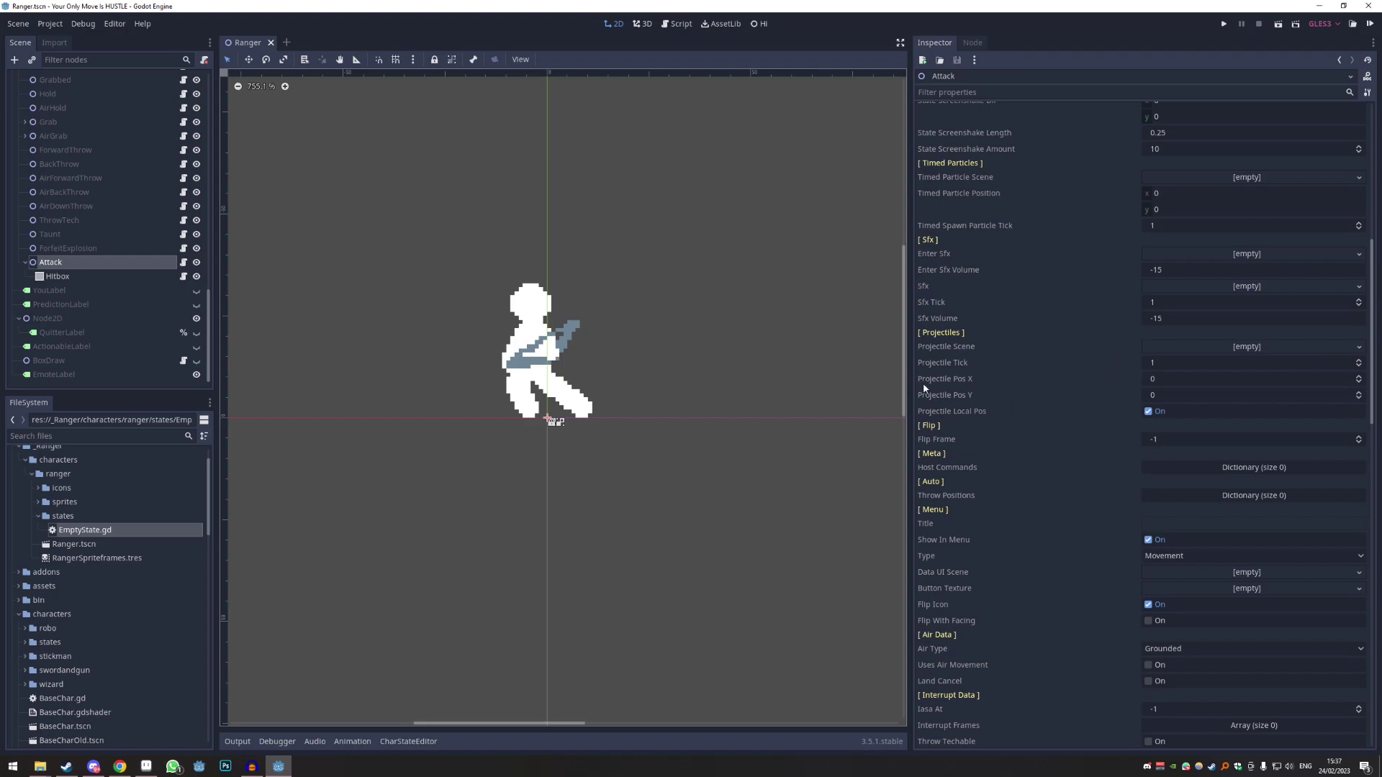
scroll(1093, 463, "down", 3)
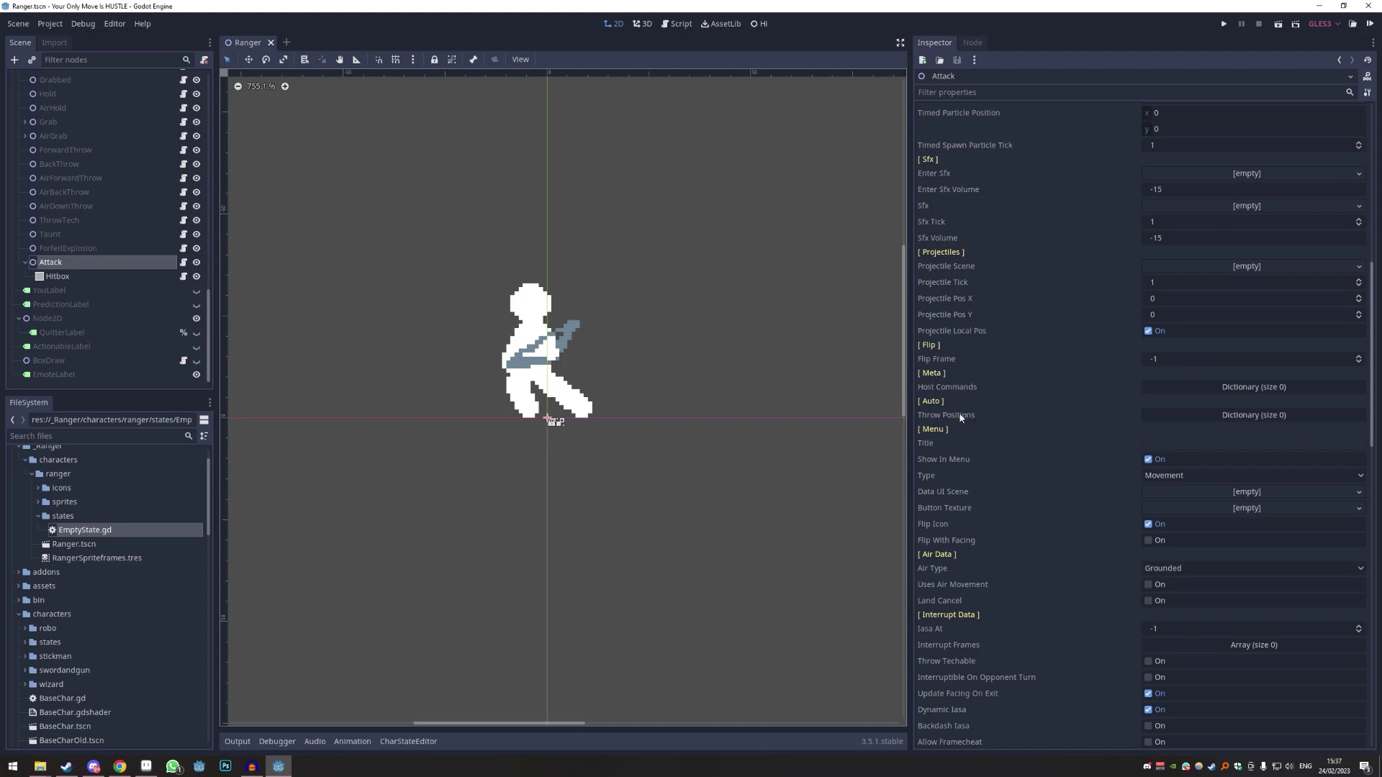
scroll(1029, 417, "down", 3)
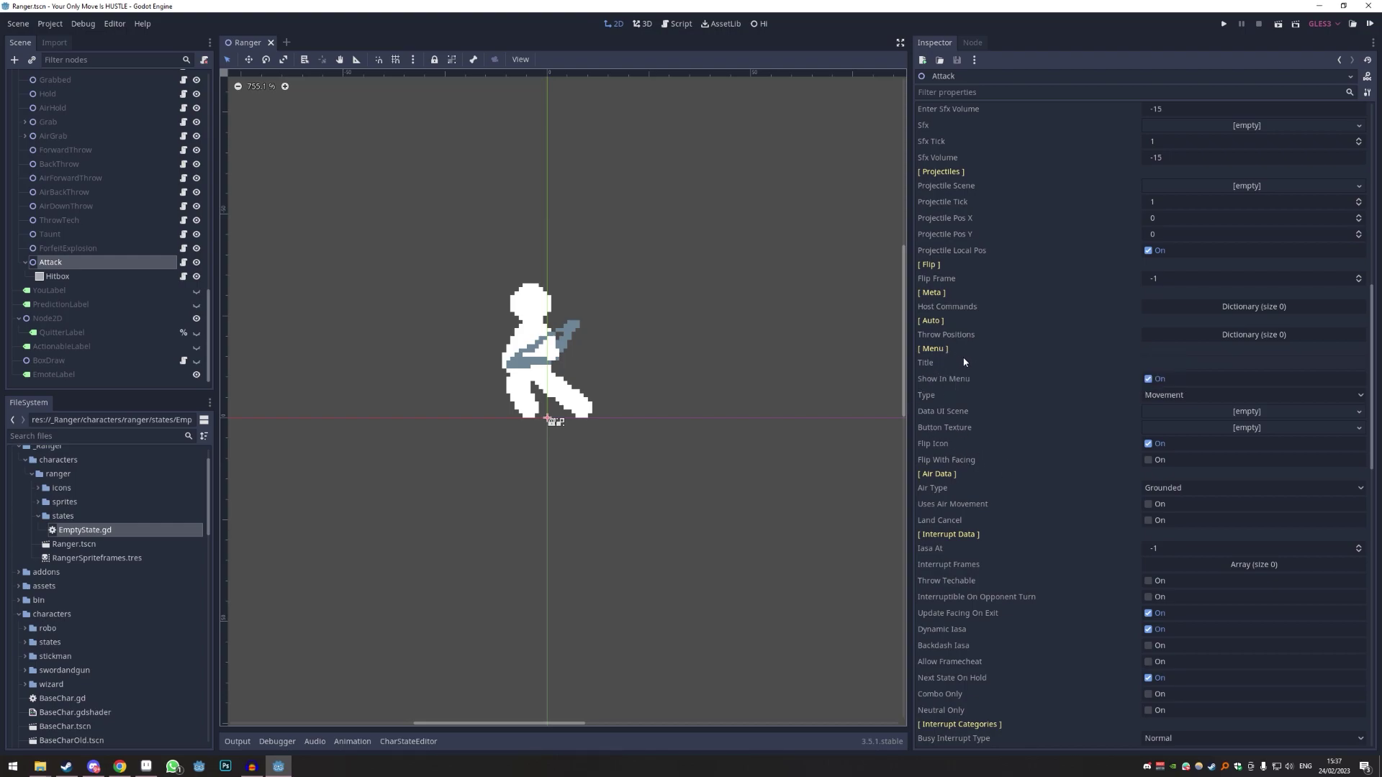
- Set the state's menu title to 'Attack' and change its Type from Movement to Attack
left_click(1163, 362)
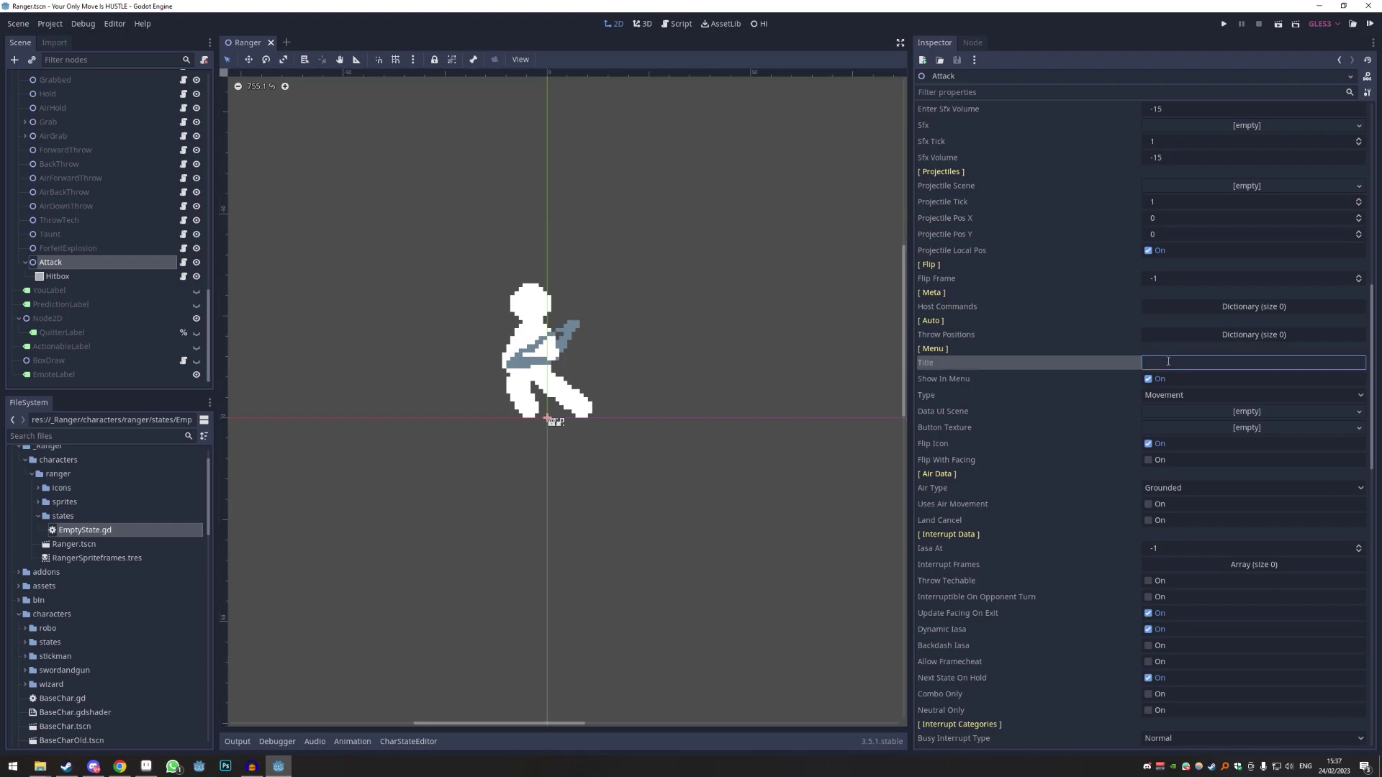
type("Attack")
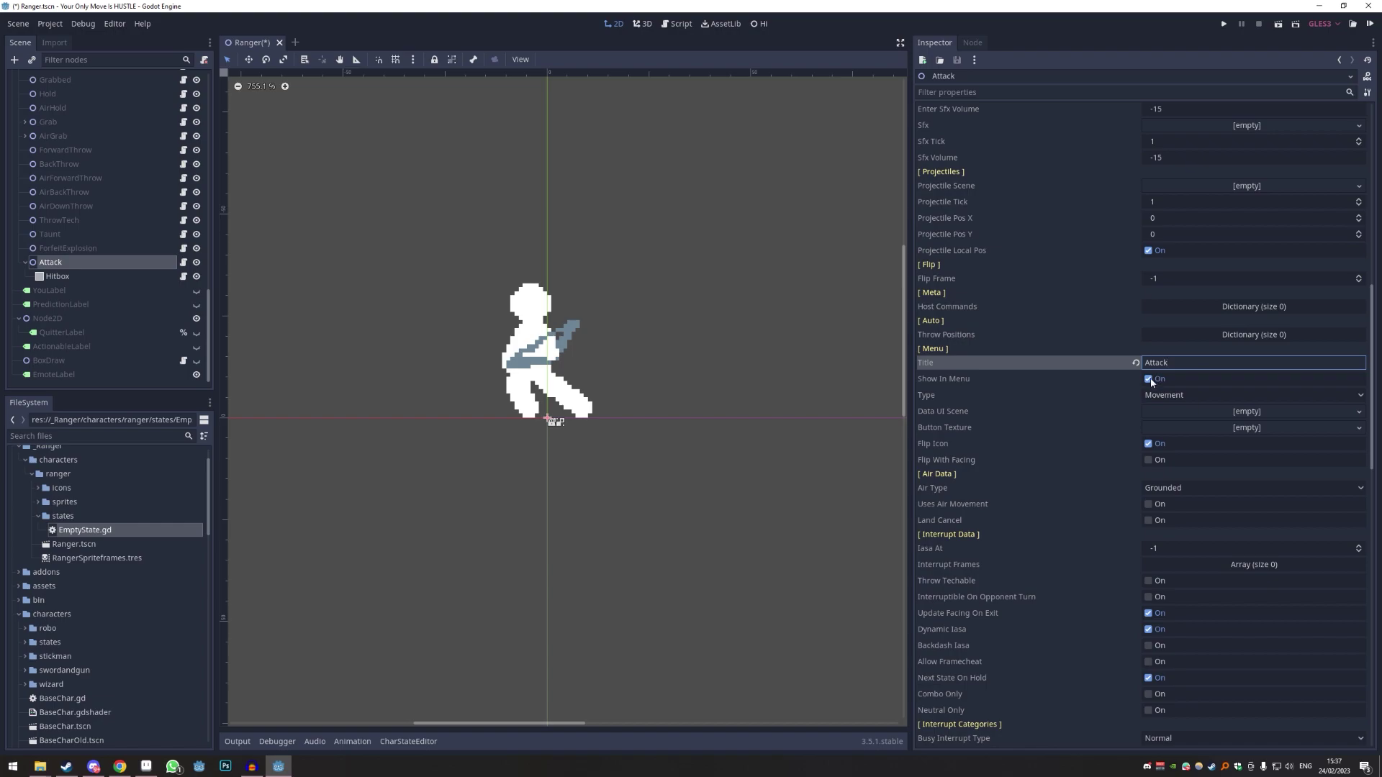
scroll(1113, 355, "down", 3)
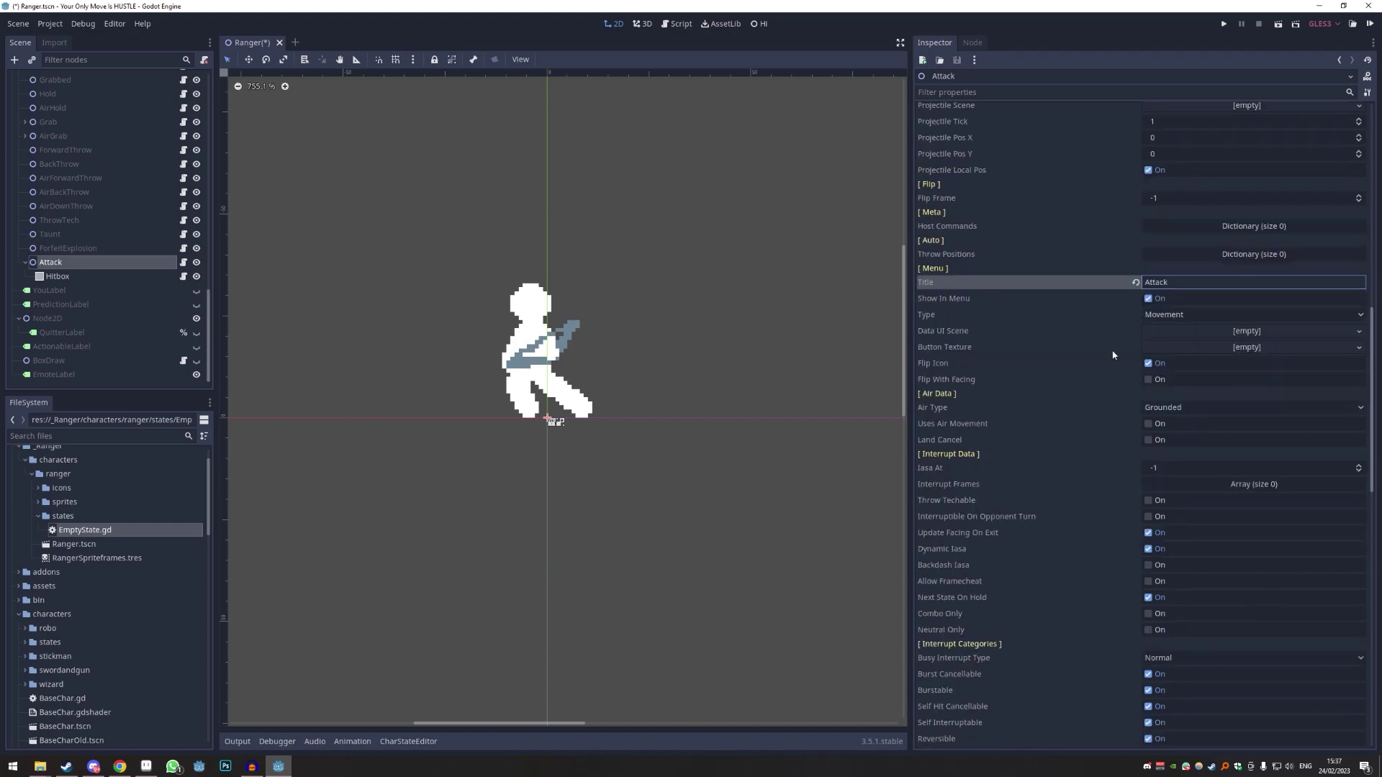
left_click(1170, 315)
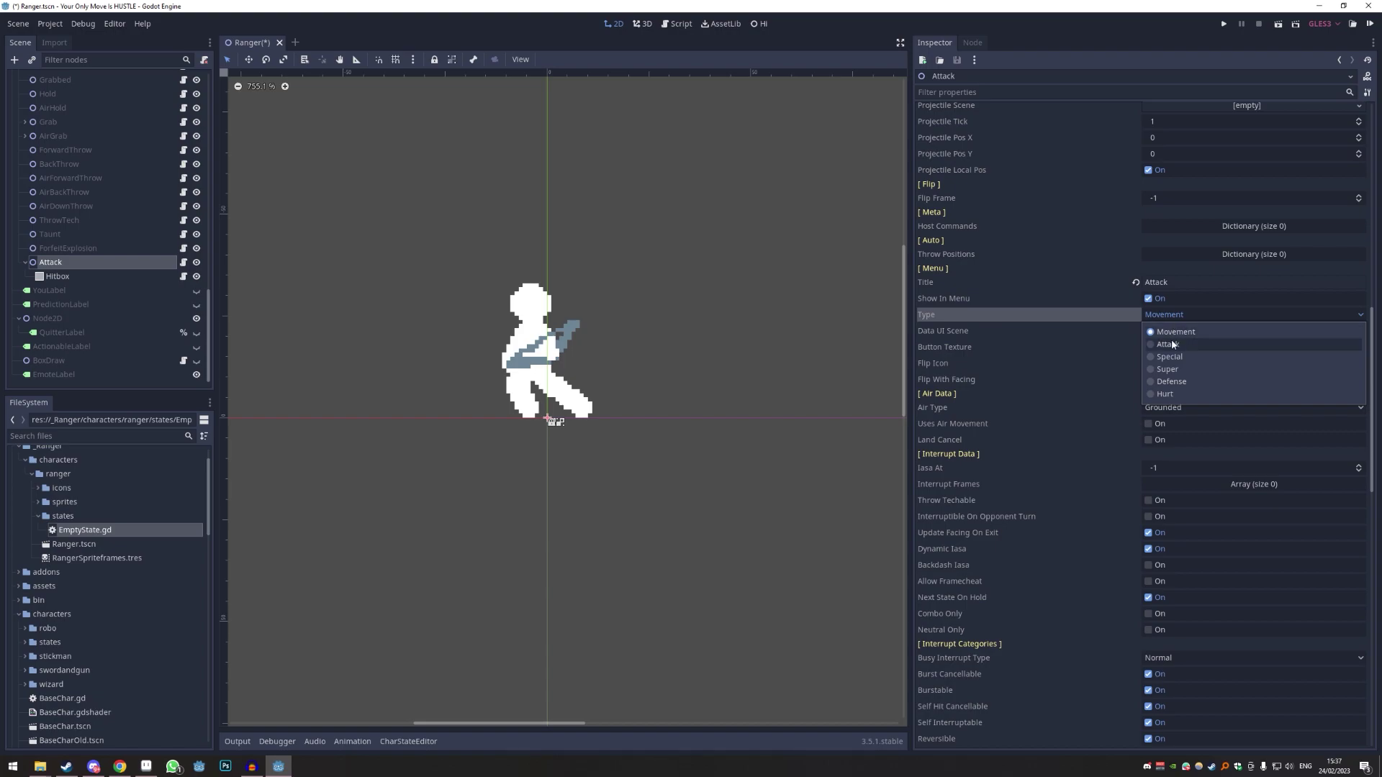
left_click(1172, 344)
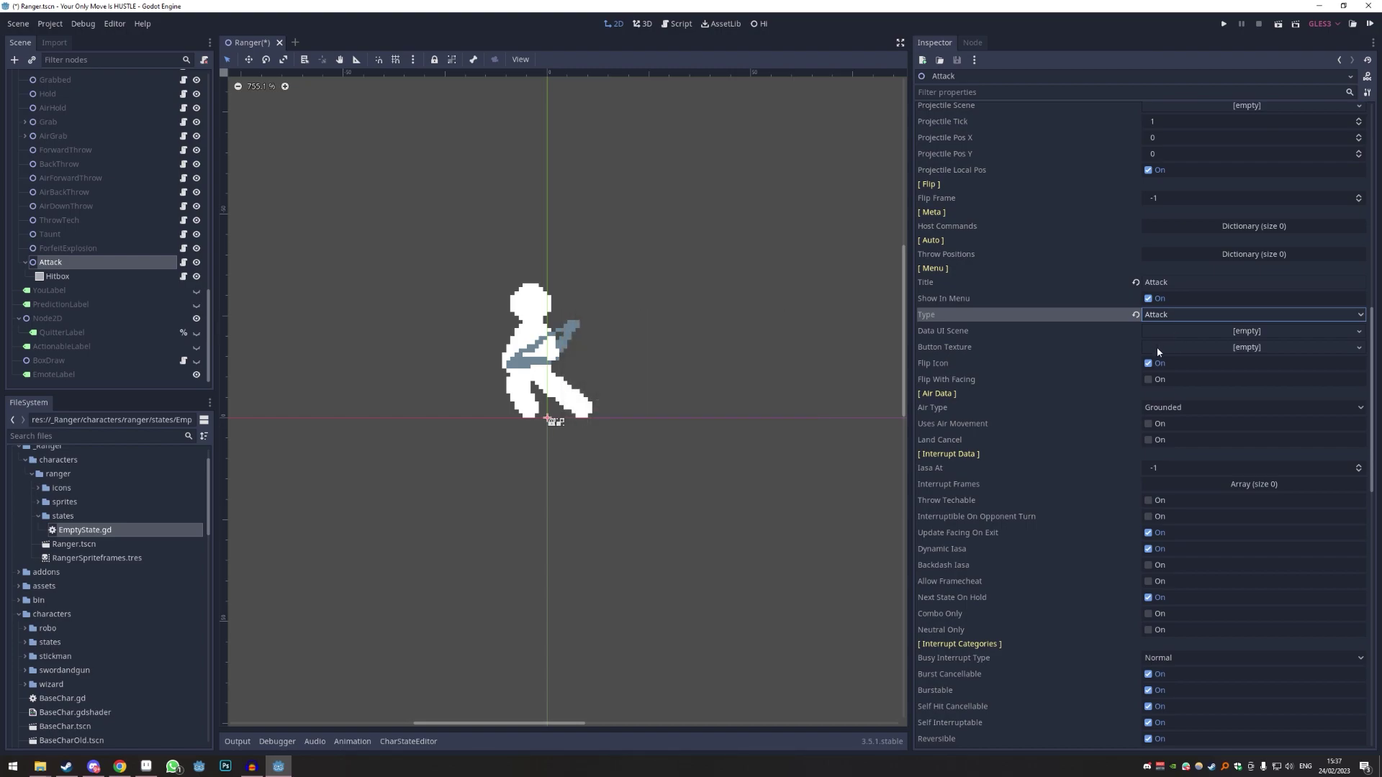
- Assign Attack.png from the Ranger icons folder as the Button Texture and save the scene
left_click(38, 488)
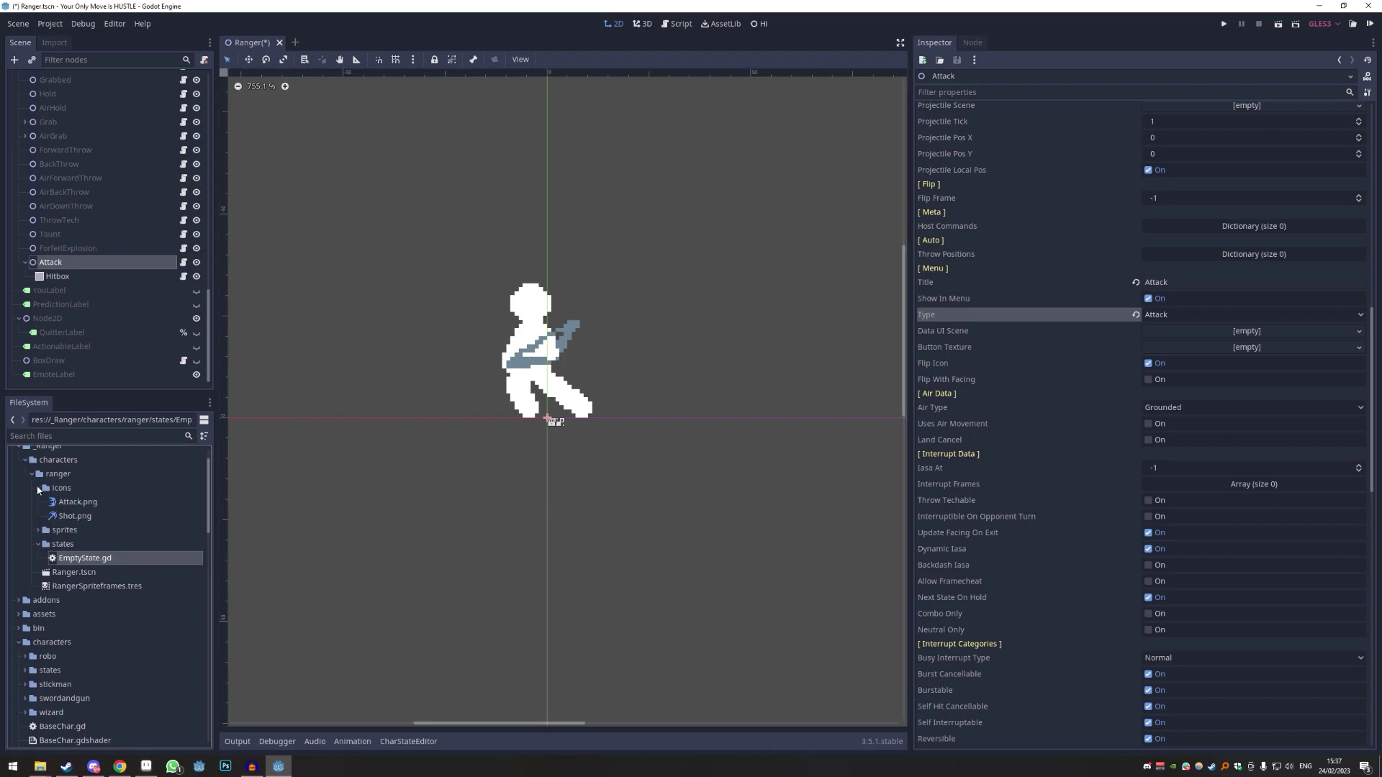
left_click(70, 504)
left_click_drag(70, 504, 1175, 357)
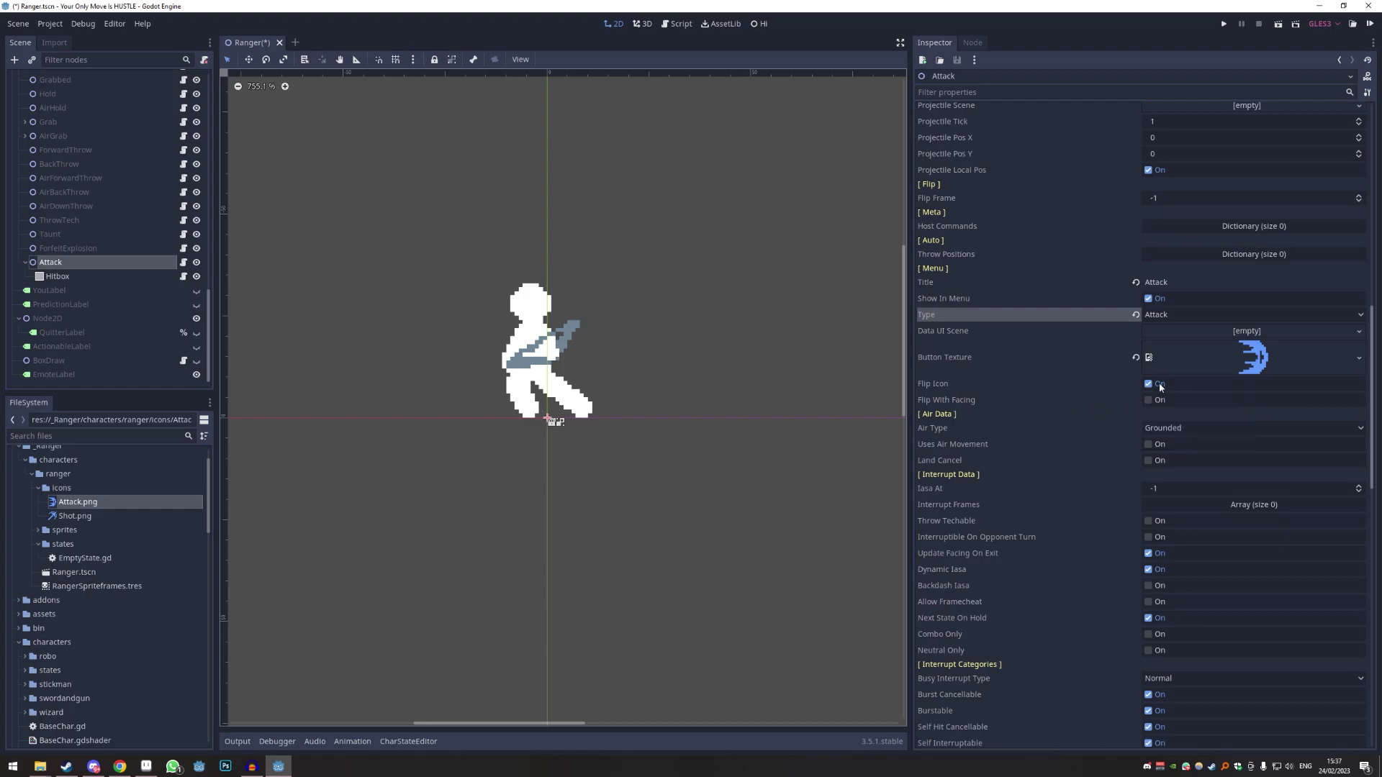
scroll(1115, 367, "down", 2)
key("ctrl+s")
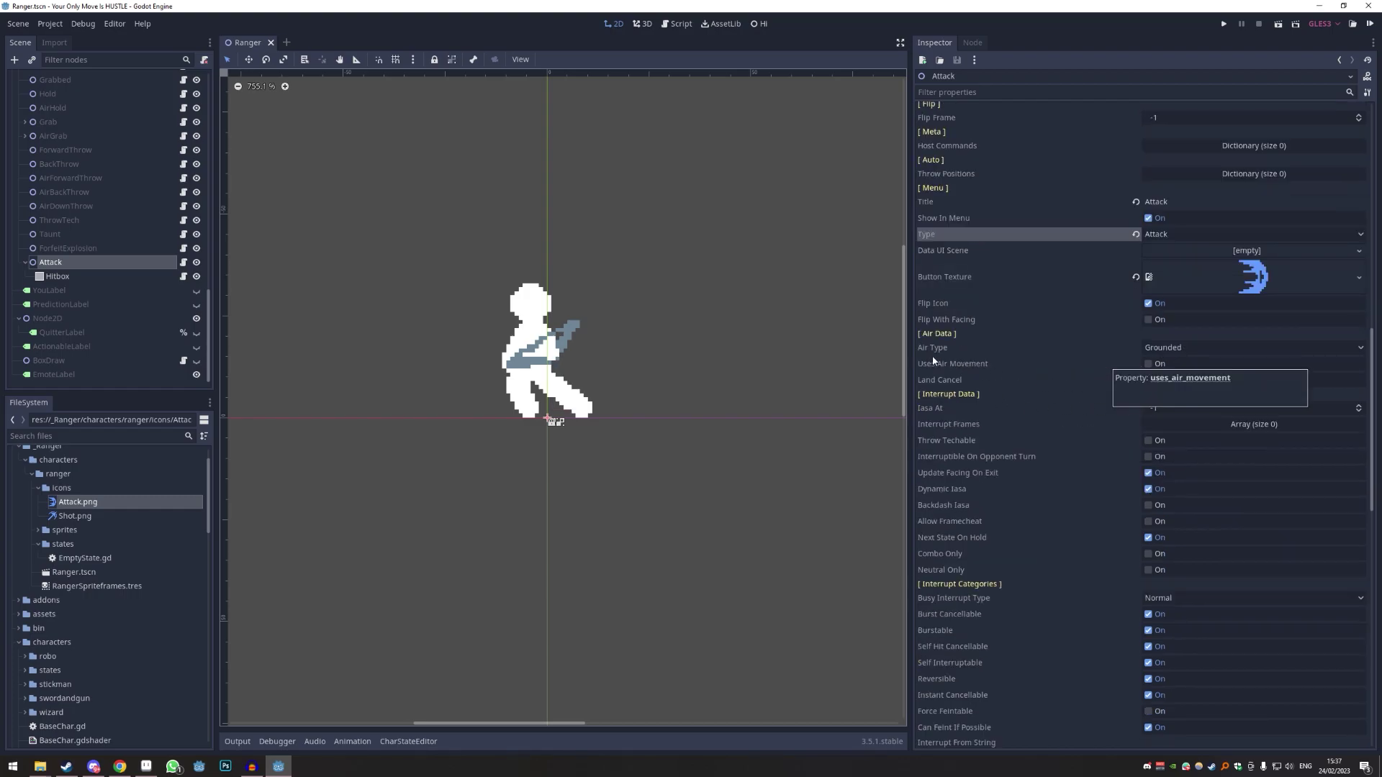
- Set the Attack state's Air Type to Both, then move down to Interrupt From String
left_click(1167, 347)
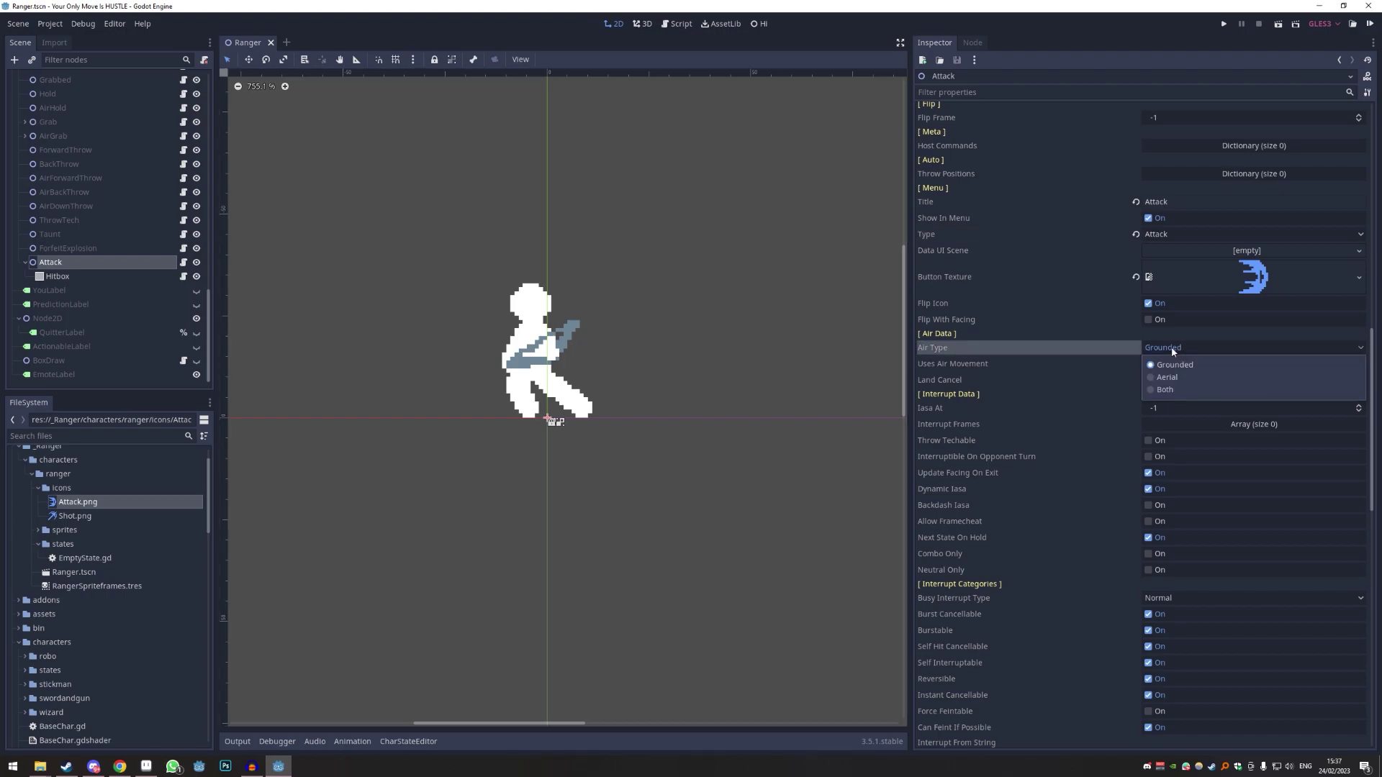
left_click(1165, 392)
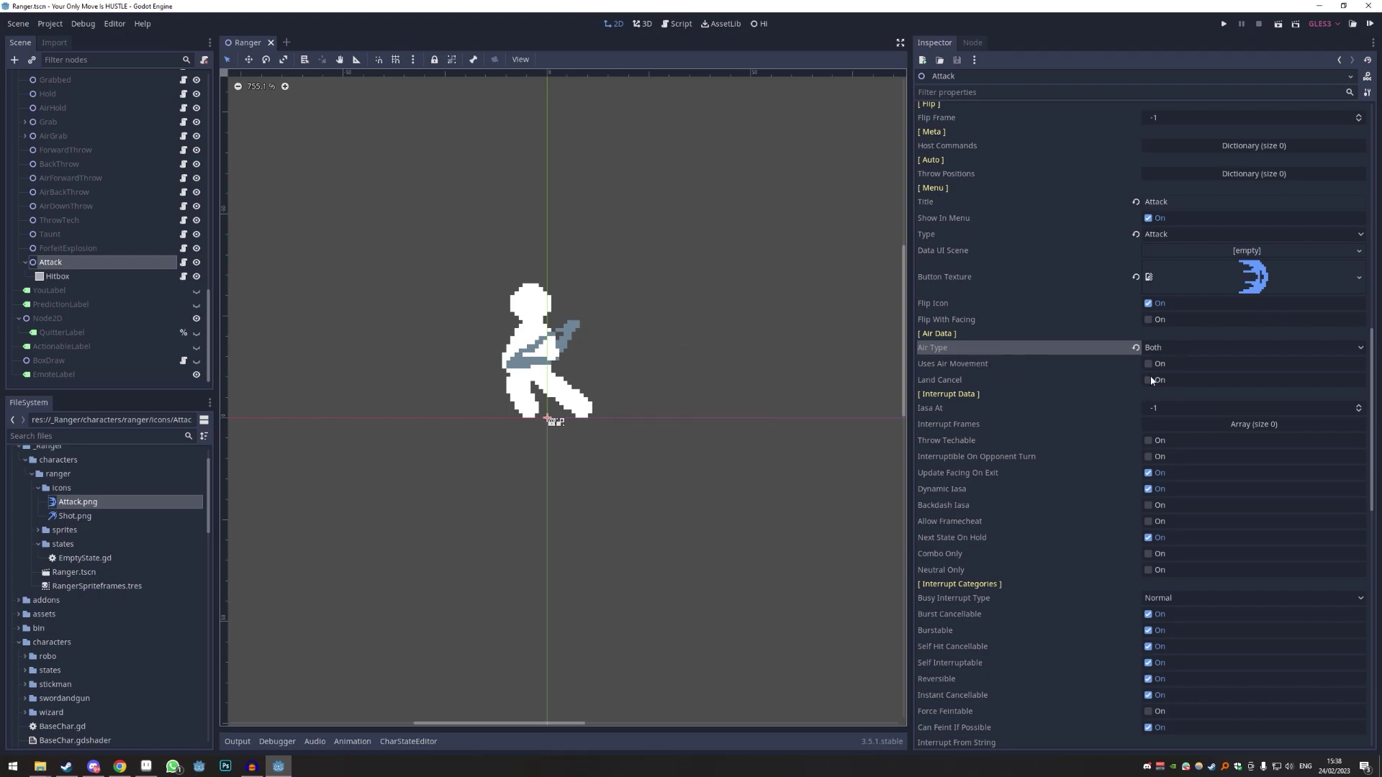
scroll(1009, 421, "down", 3)
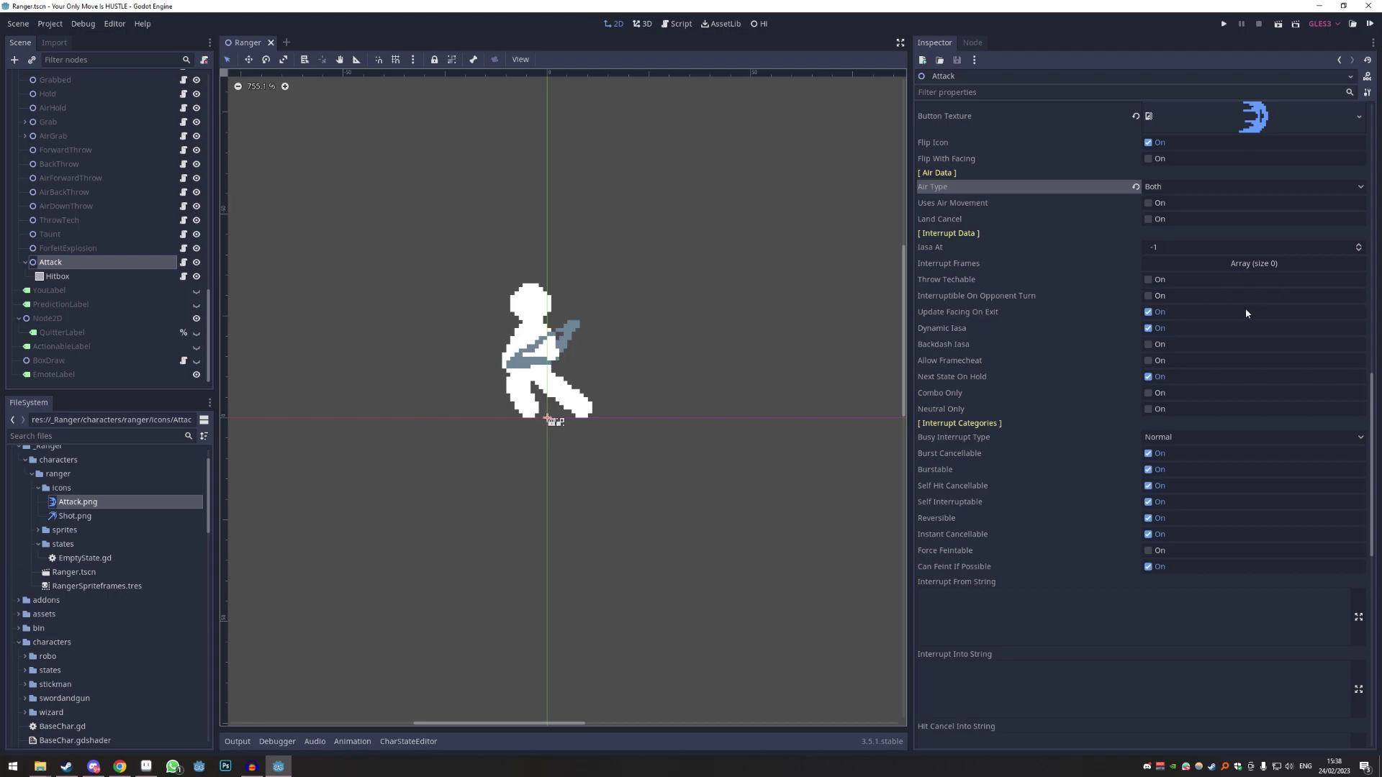
scroll(1026, 431, "down", 3)
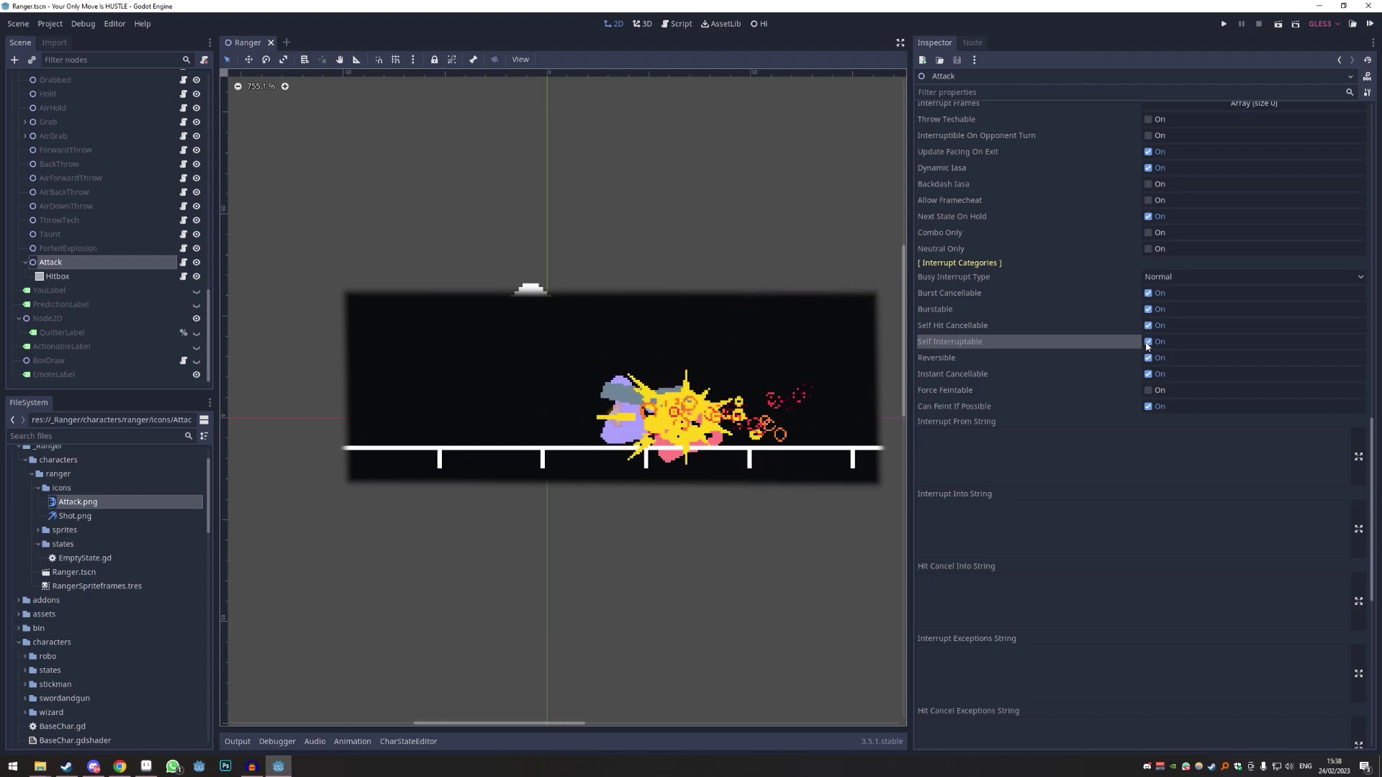
scroll(1018, 361, "down", 3)
left_click(994, 298)
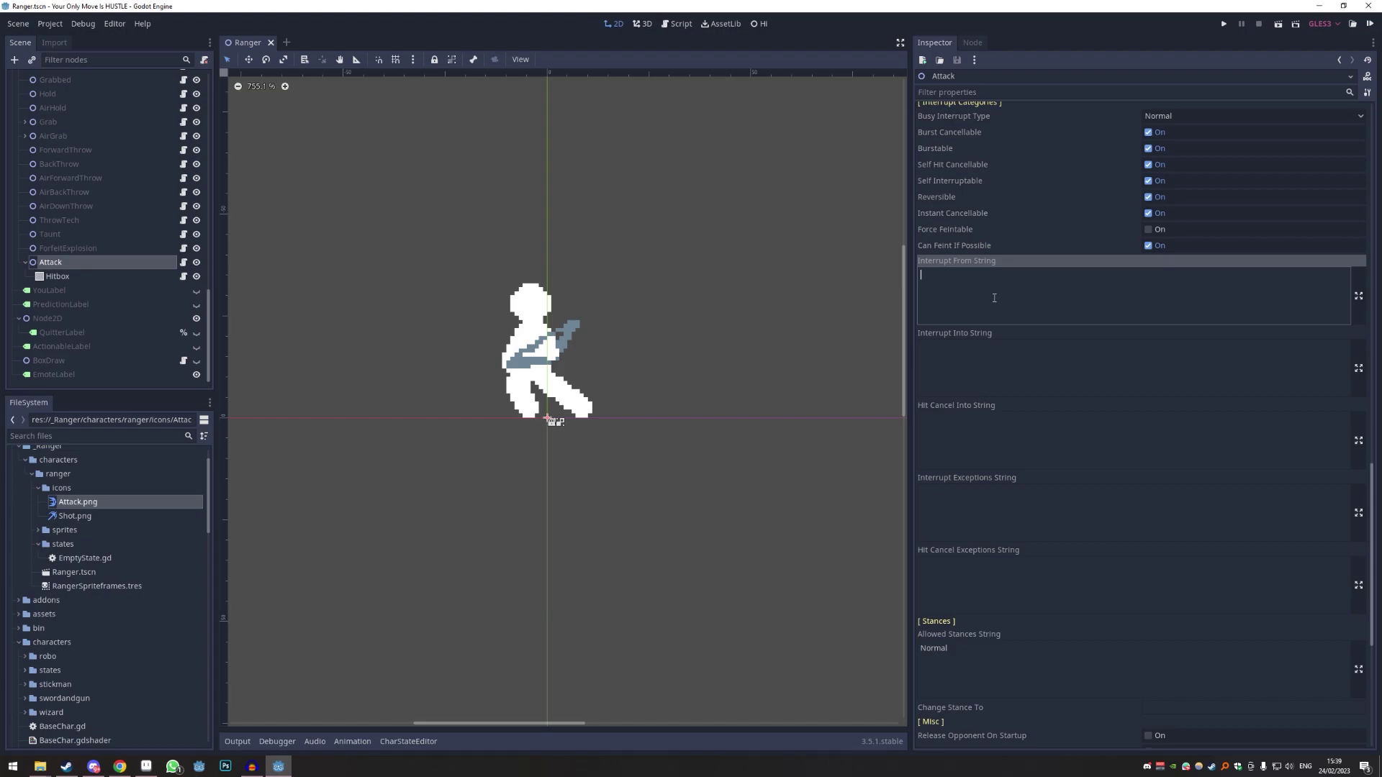
- Enter Grounded and Aerial in both the Interrupt From and Interrupt Into string lists
key("super")
type("Grounded ")
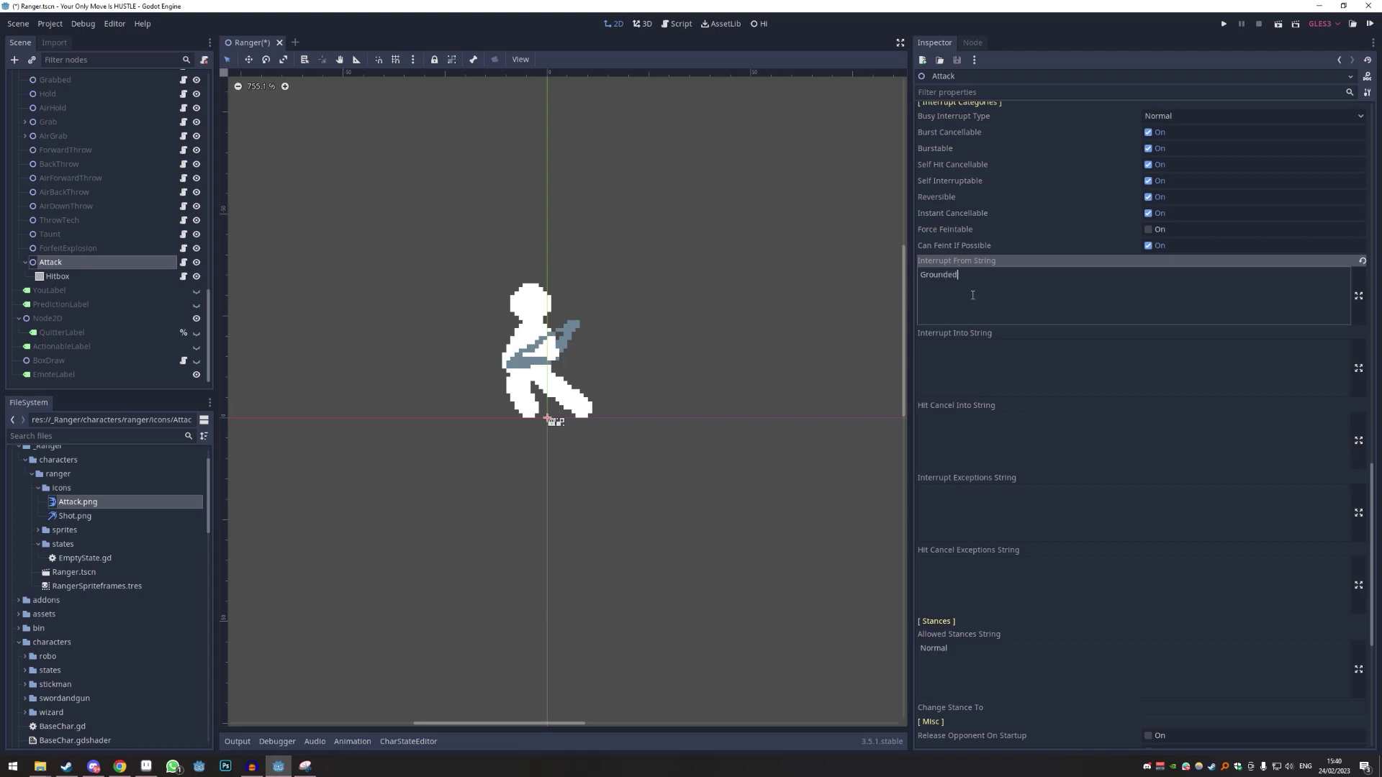
type("Aerial")
left_click(967, 360)
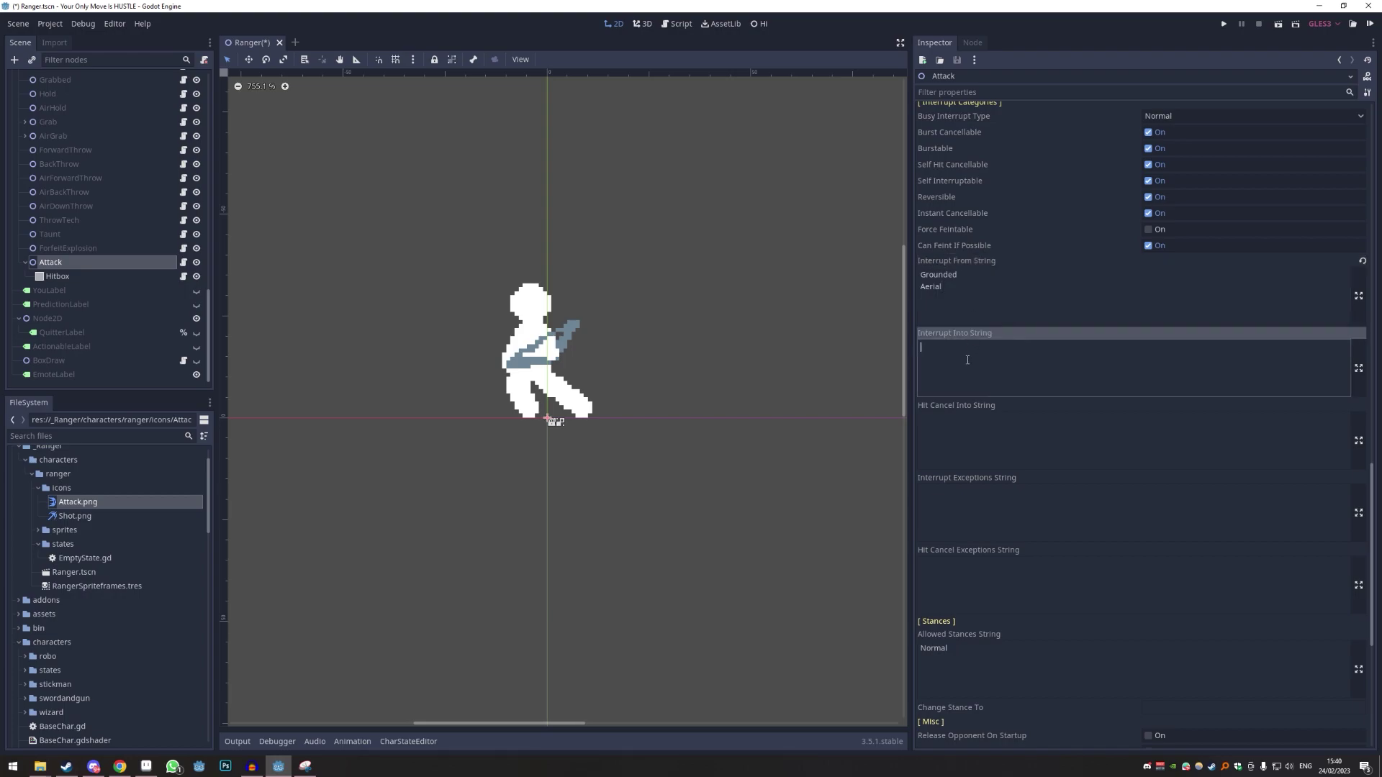
type("Grounded Aerial")
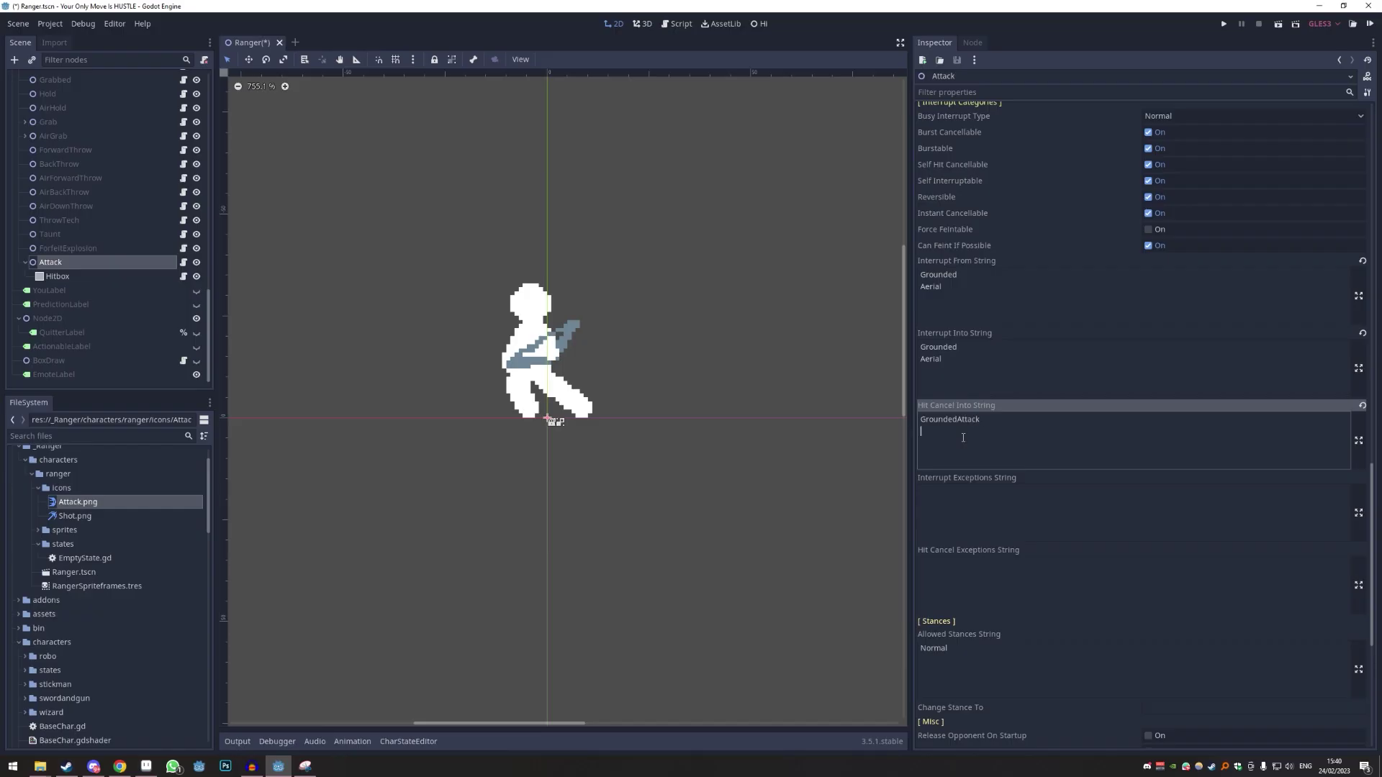
- Fill Hit Cancel Into with GroundedAttack, GroundedSpecial, AerialAttack, AerialSpecial and save the scene
type("GroundedSpecial AerialAttack")
key("Return")
type("AerialSpecial")
key("ctrl+s")
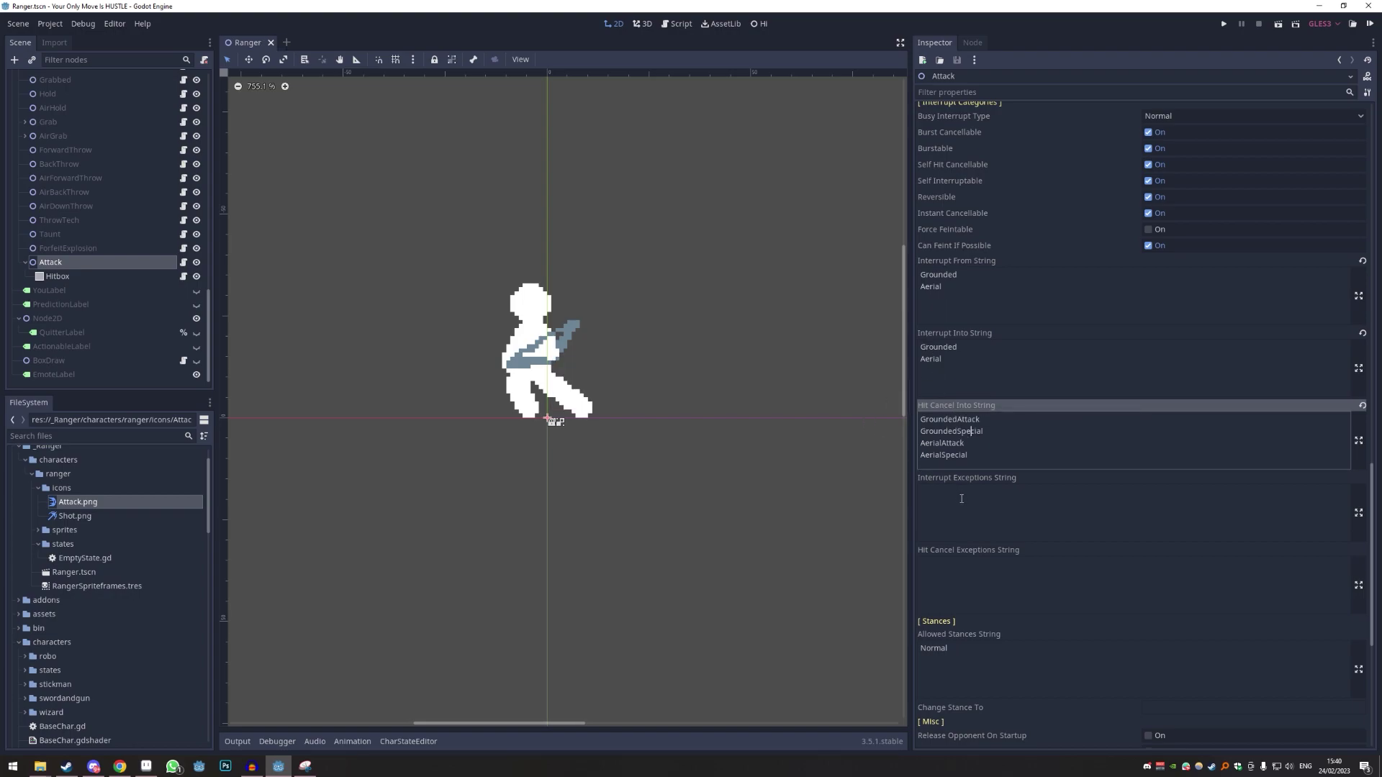
scroll(997, 489, "down", 2)
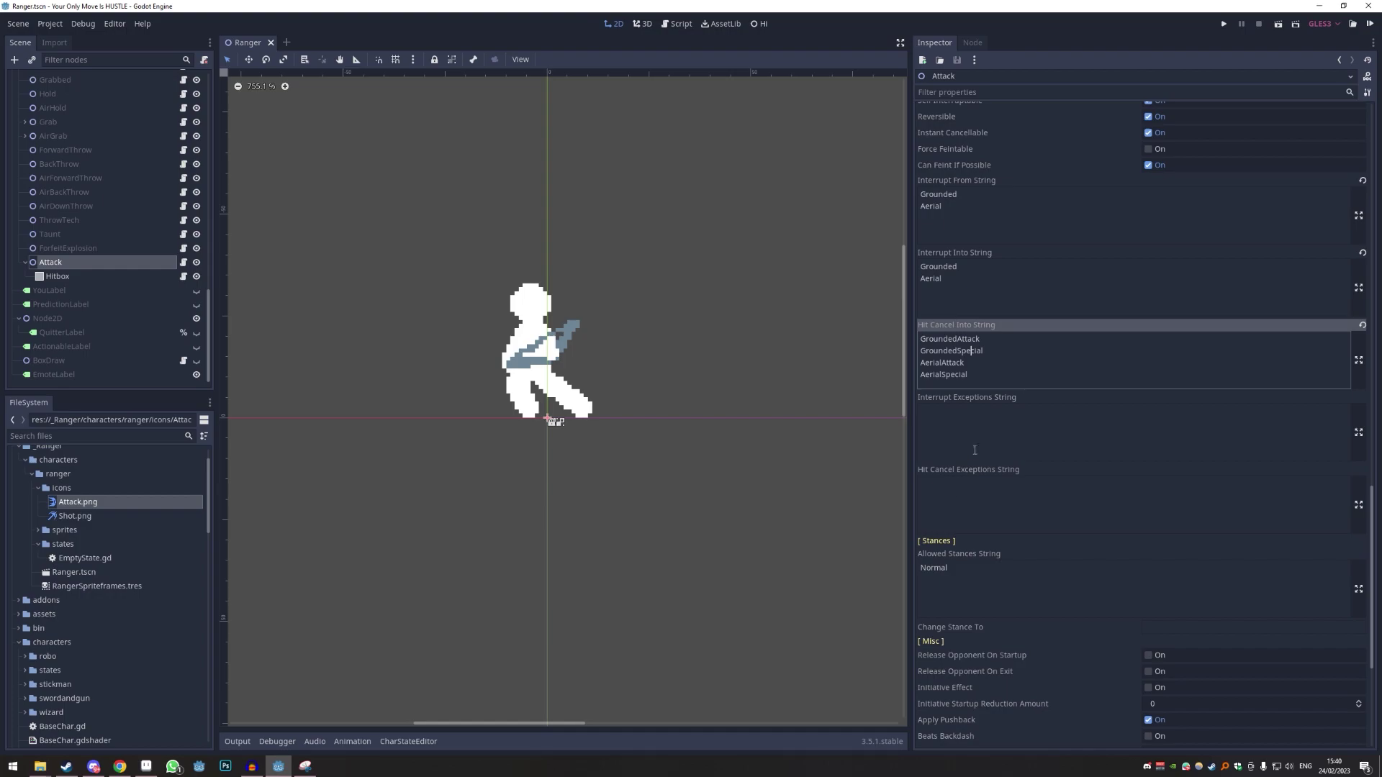
scroll(1008, 446, "down", 2)
left_click(990, 489)
key("ctrl+a")
left_click(975, 496)
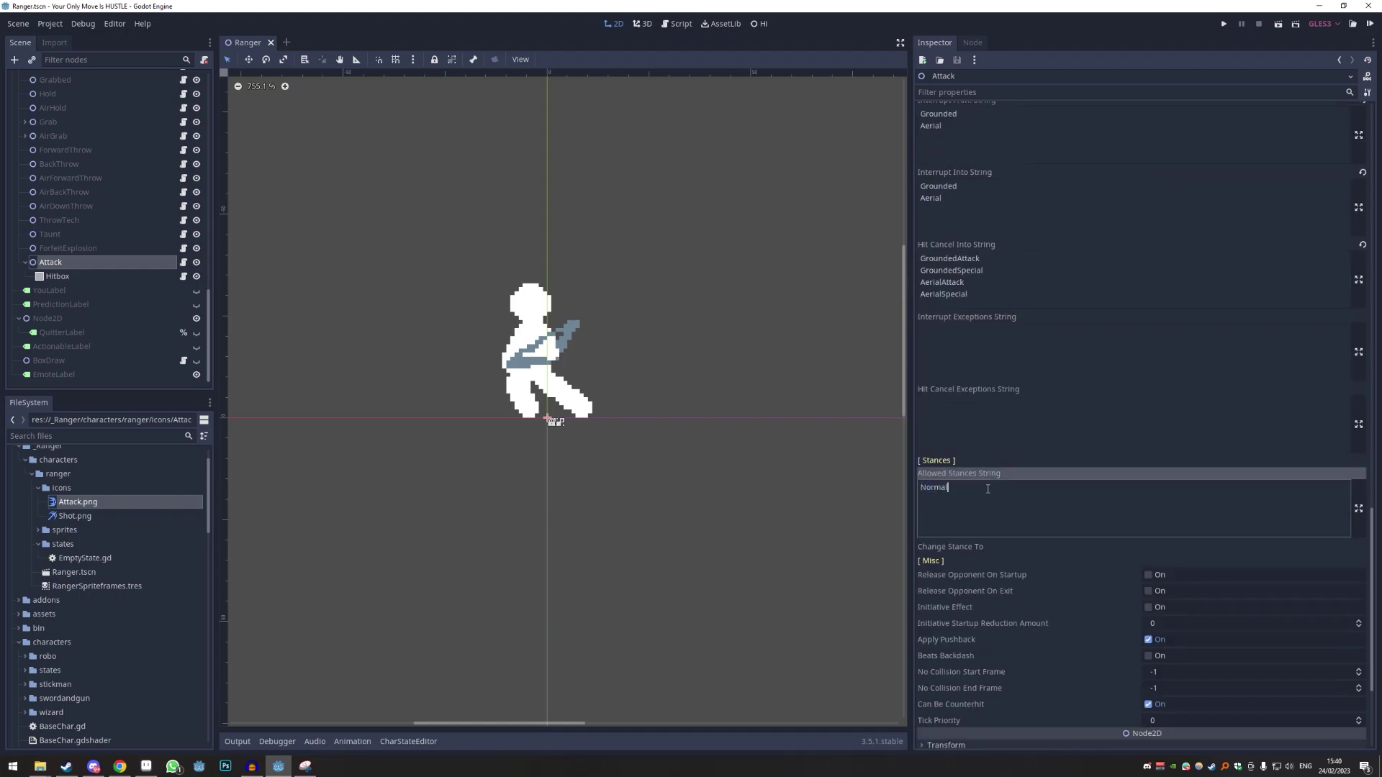
scroll(988, 488, "down", 4)
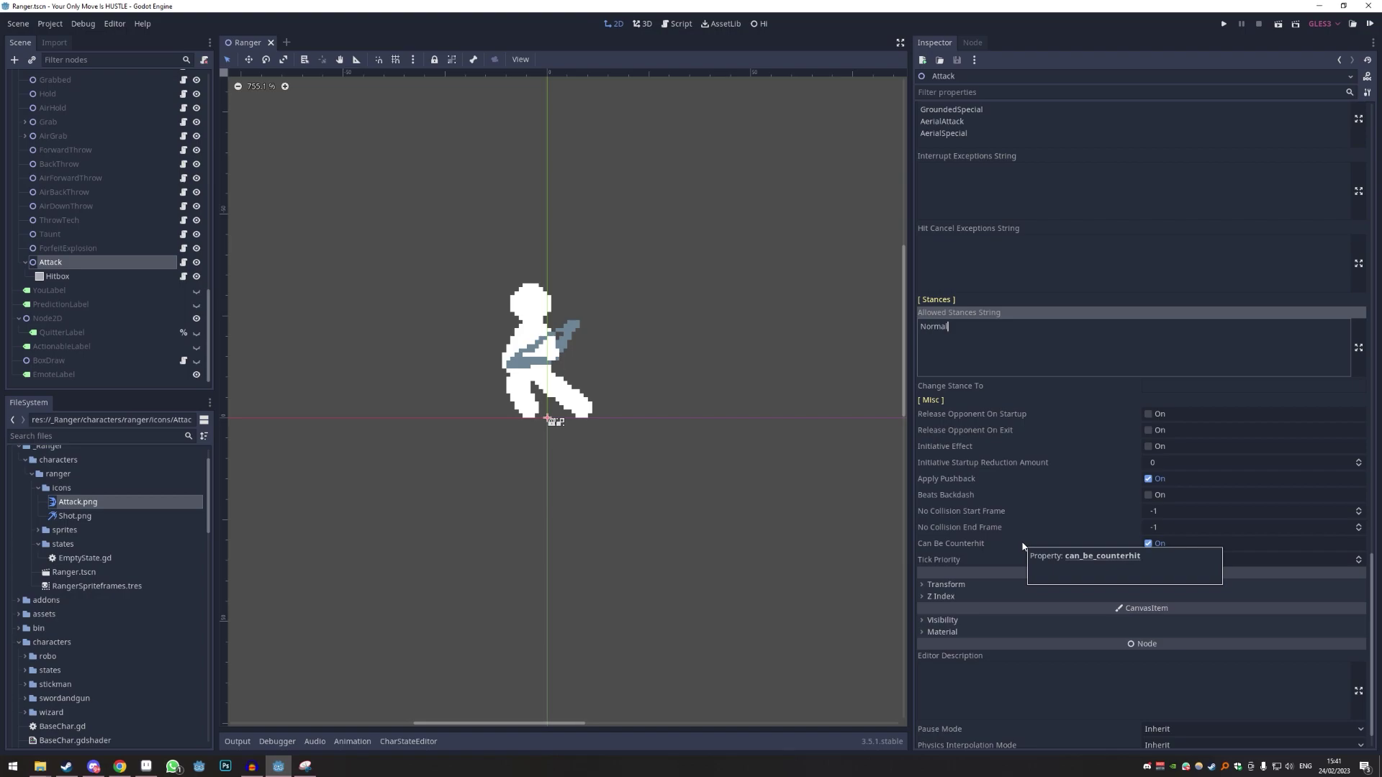
scroll(1005, 486, "down", 1)
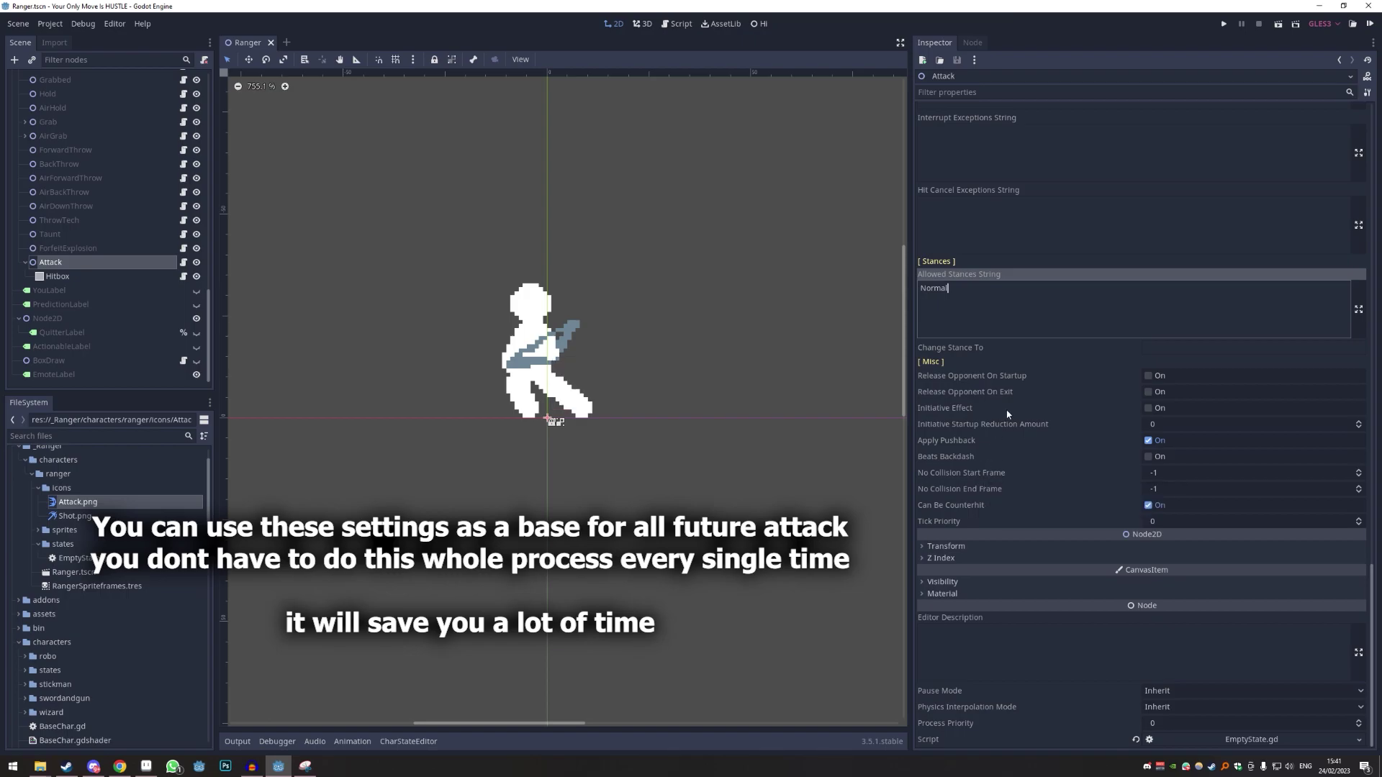
scroll(1007, 415, "up", 15)
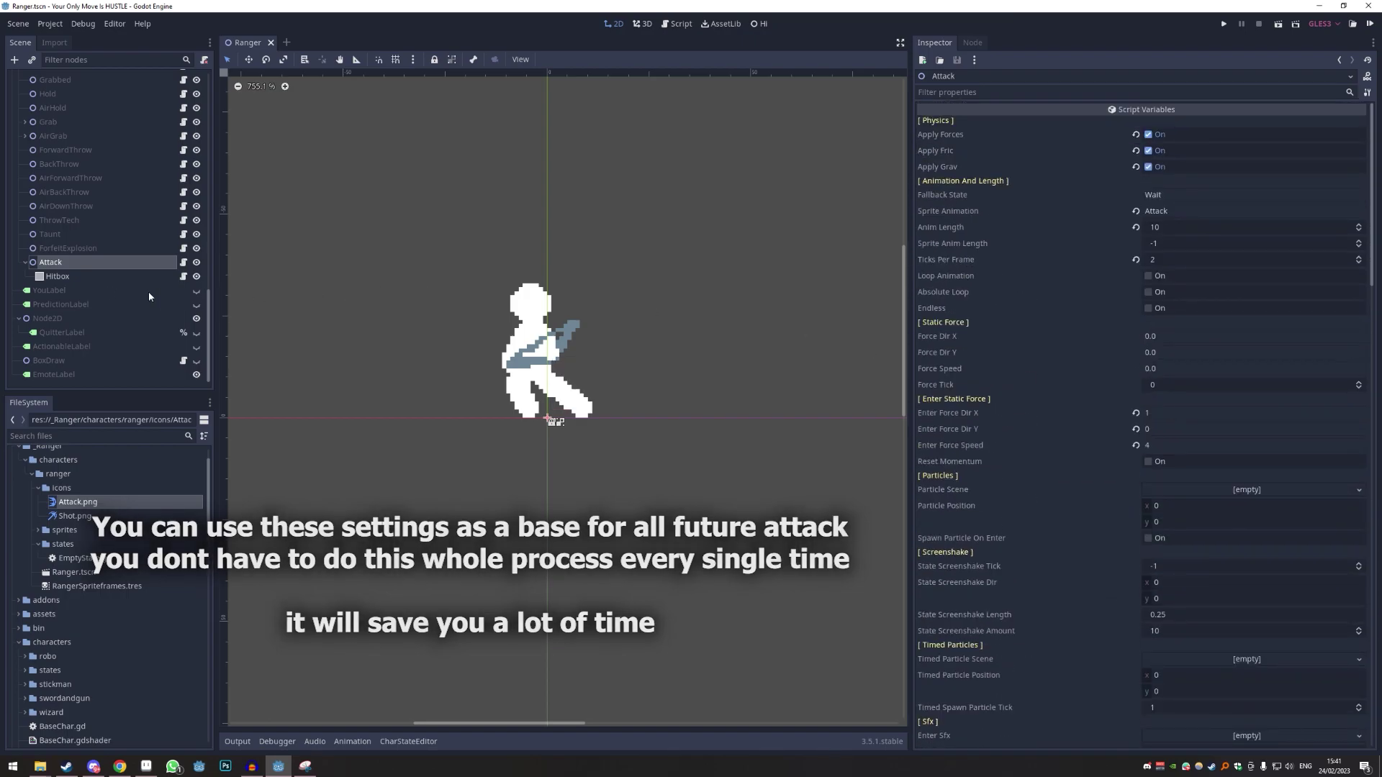
- Show frame 2 of the Ranger sprite's Attack animation, the bow-drawing pose
left_click(57, 277)
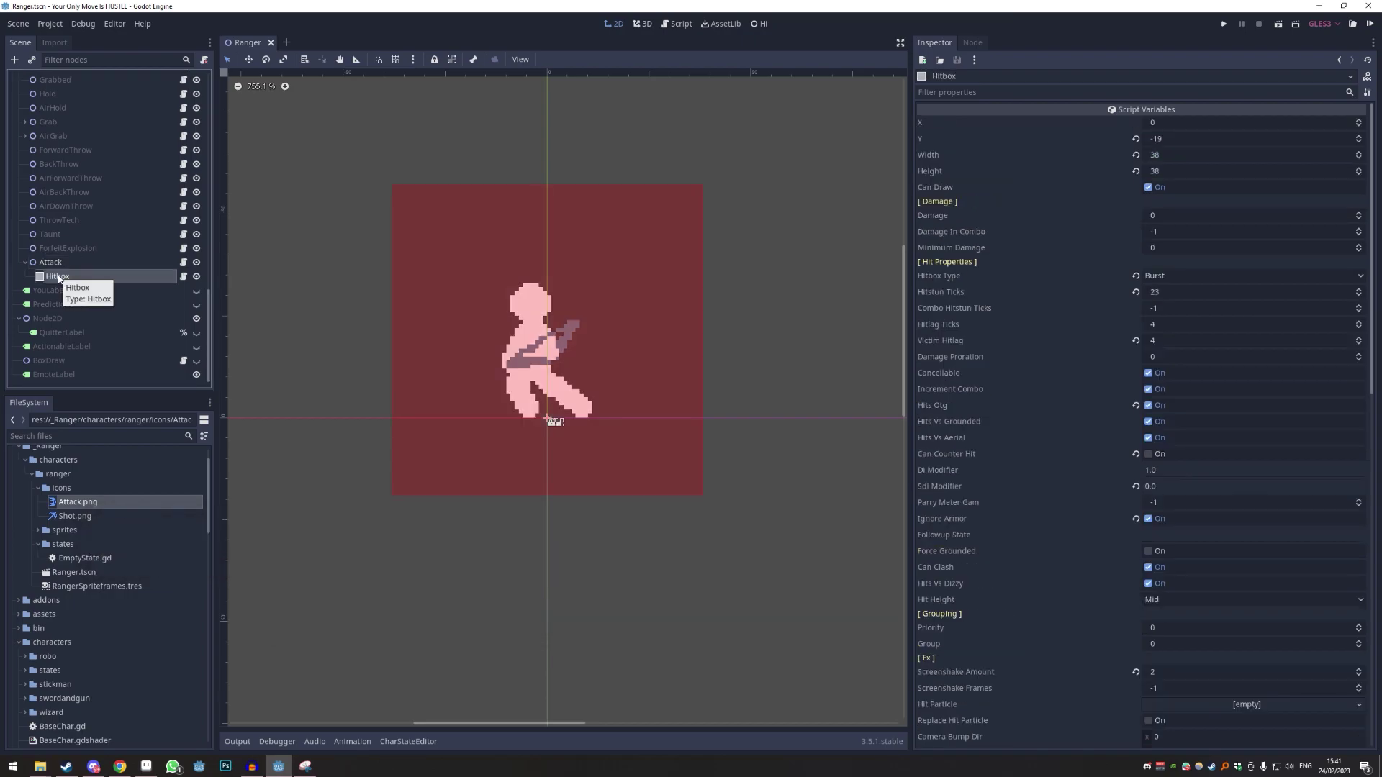
scroll(87, 254, "up", 10)
scroll(87, 254, "up", 3)
left_click(49, 95)
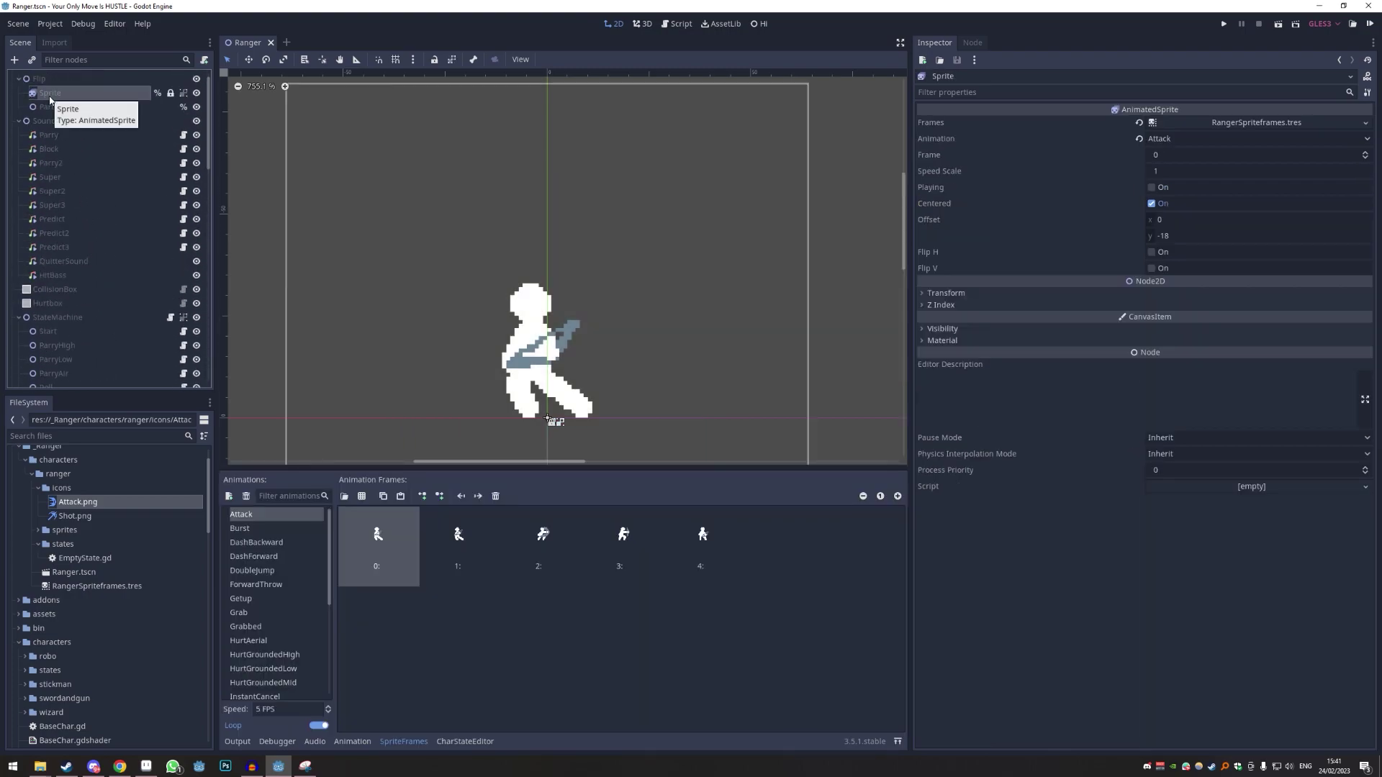
left_click(1365, 153)
left_click(1364, 152)
left_click(1365, 153)
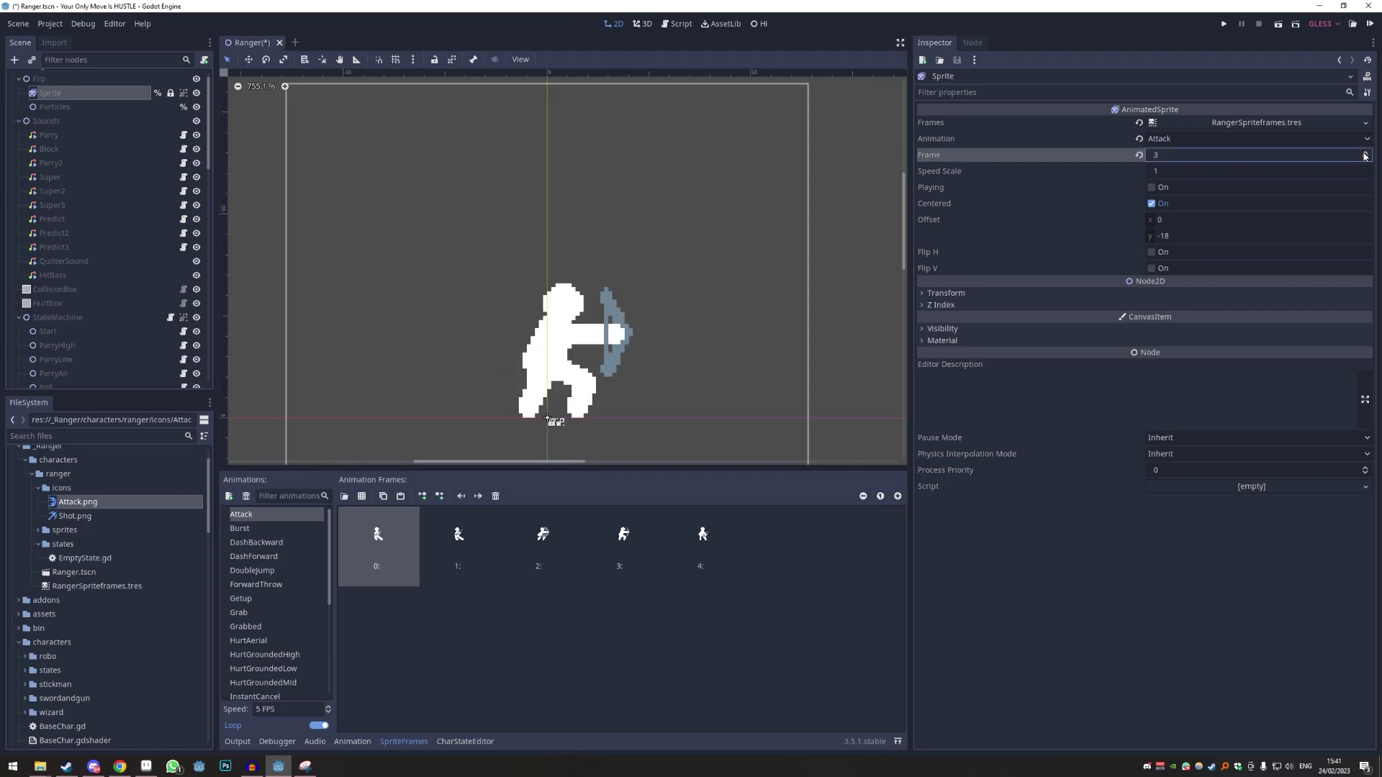
left_click(1365, 158)
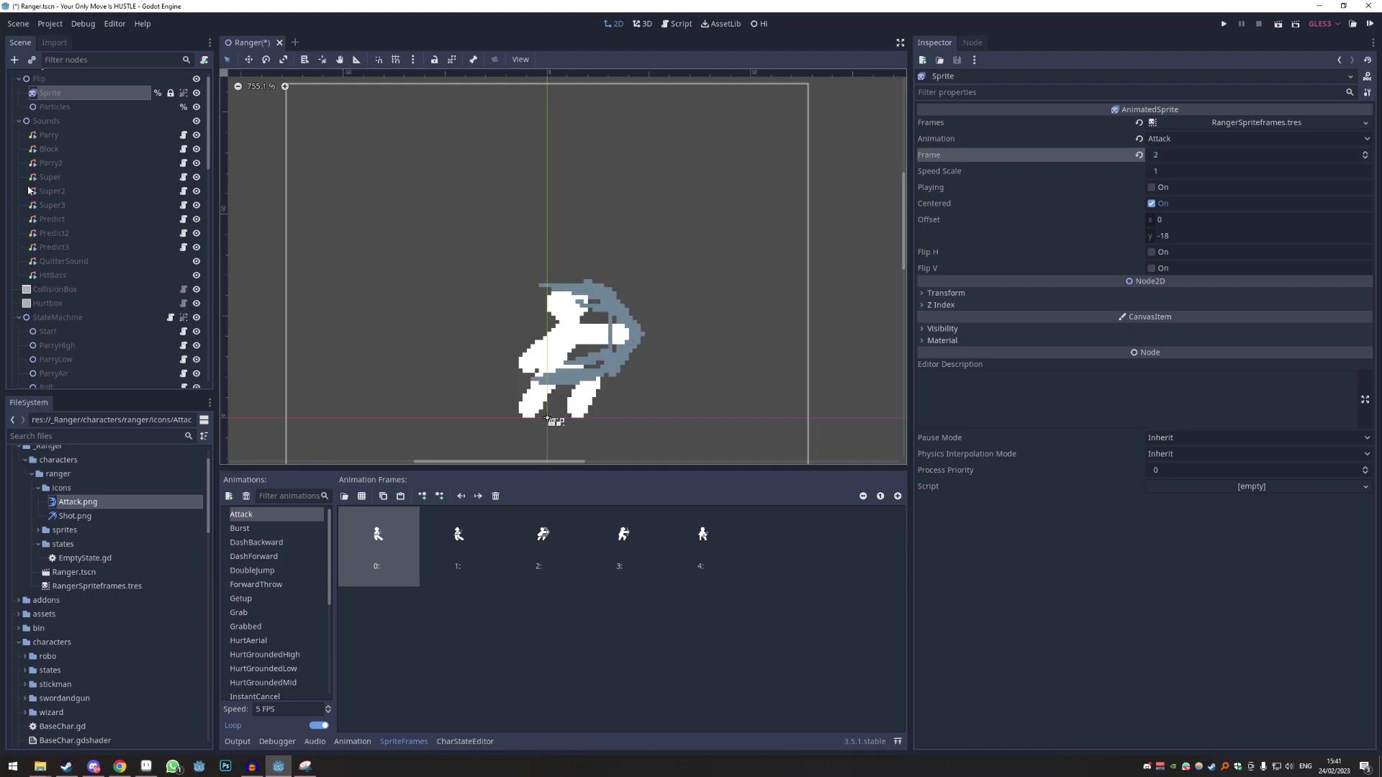
- Select the Attack state's Hitbox node to show its properties in the Inspector
scroll(123, 191, "down", 15)
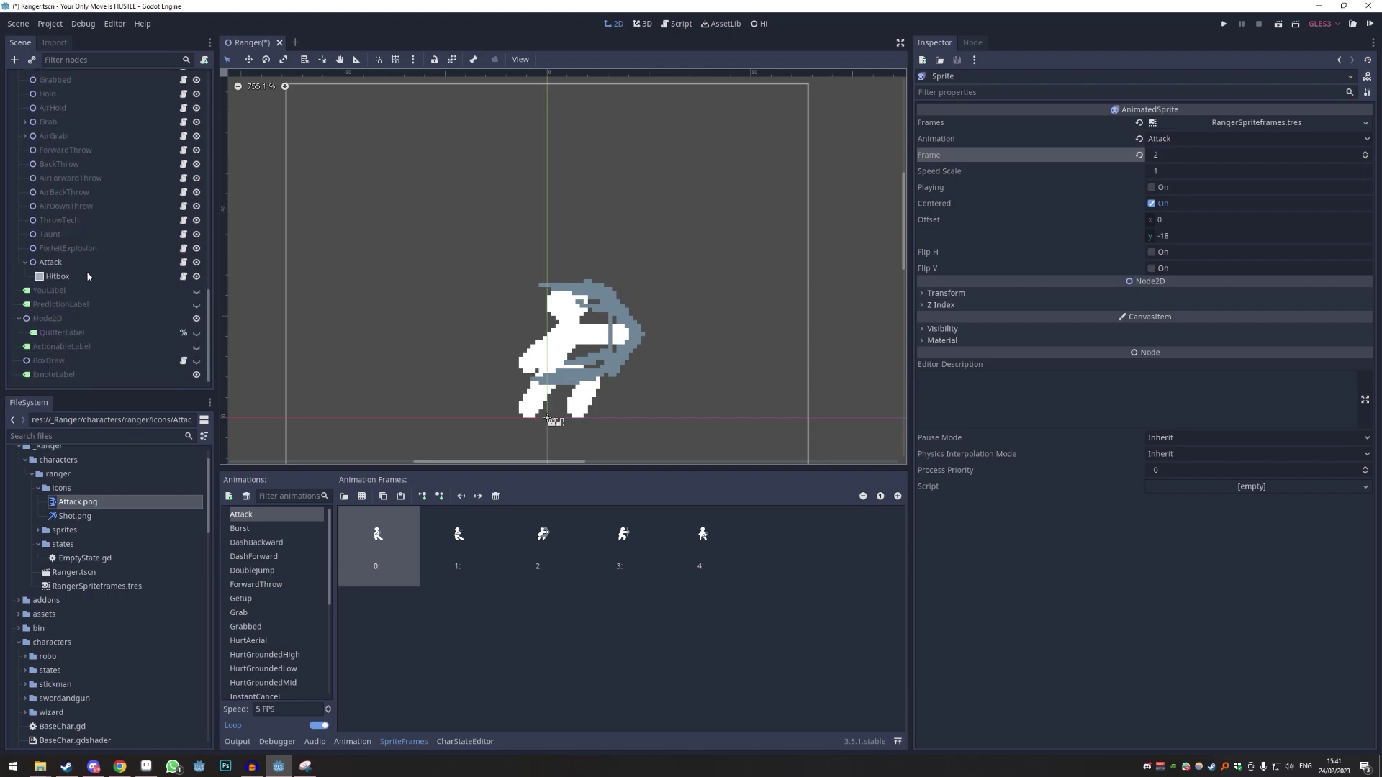
left_click(91, 276)
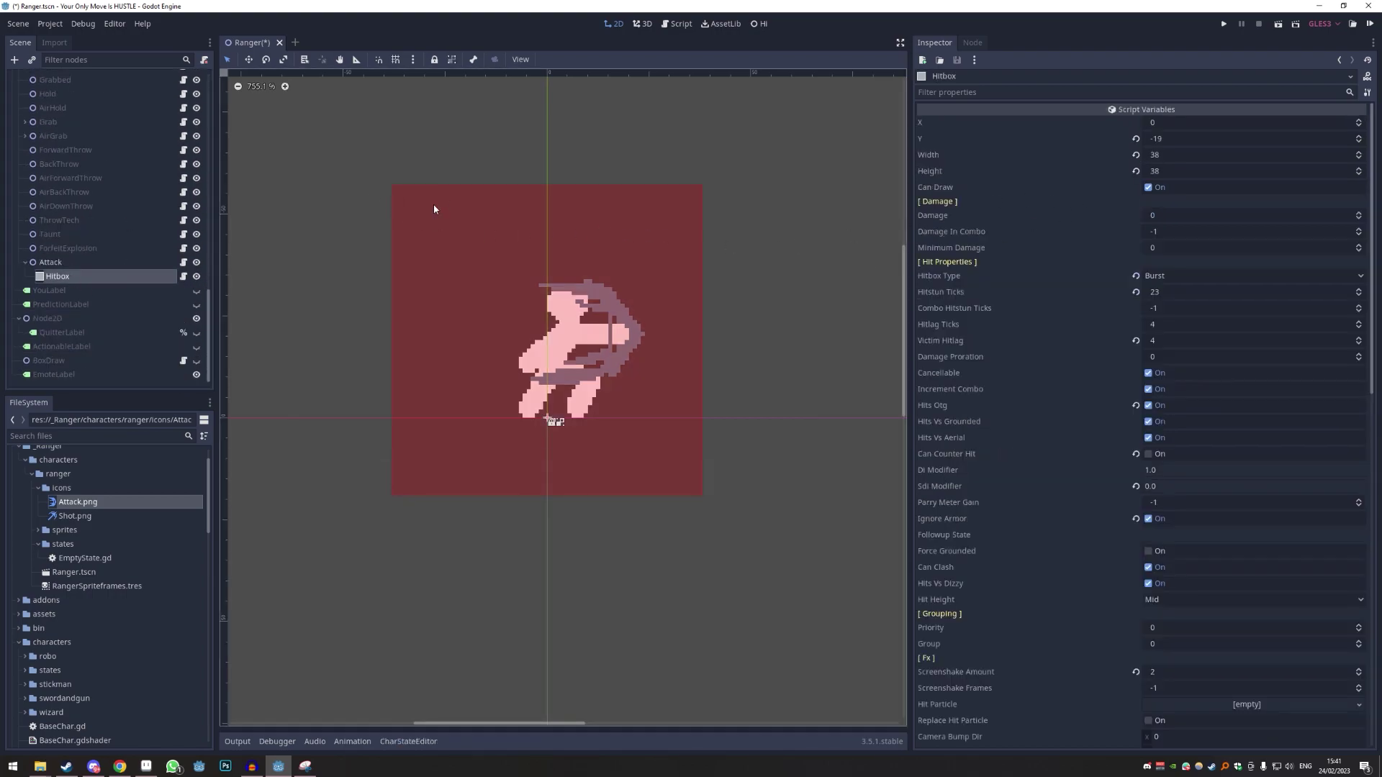
left_click(436, 209)
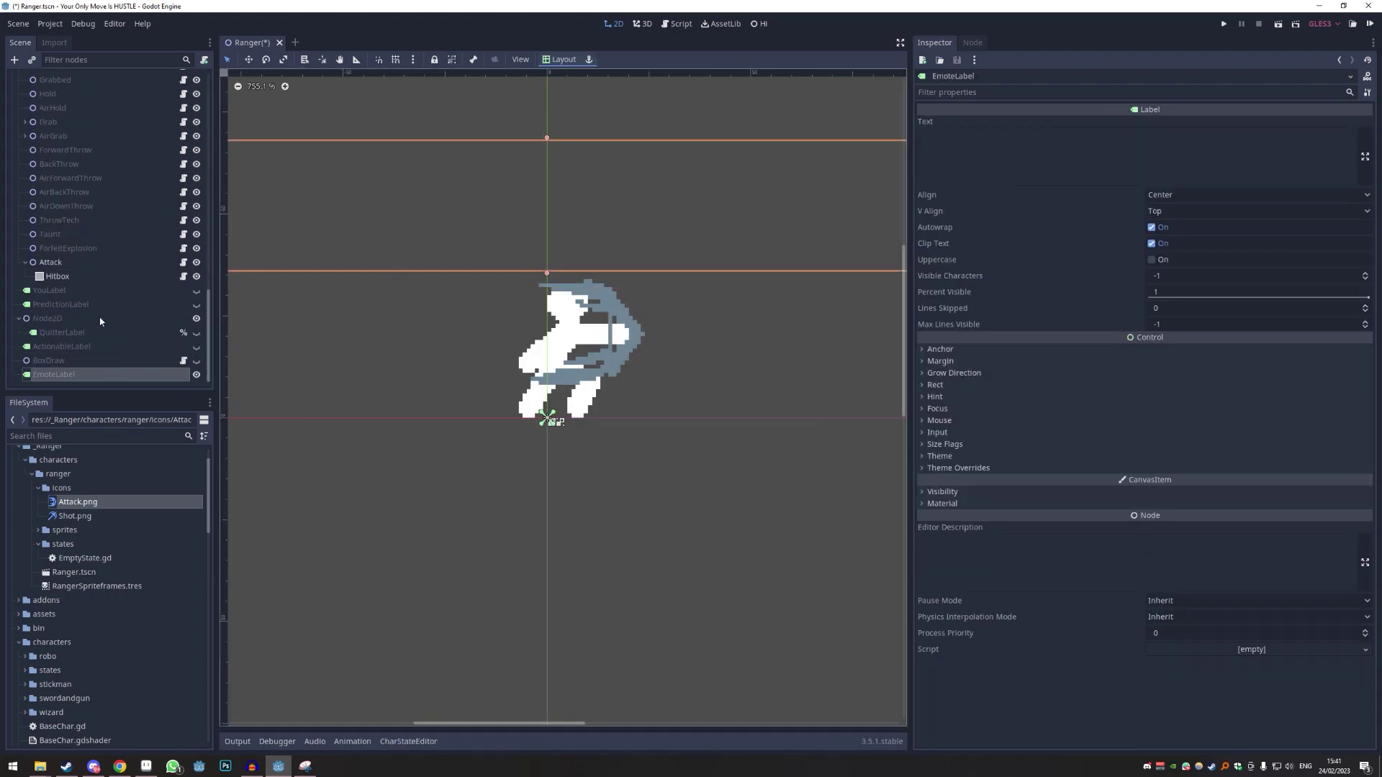
left_click(72, 277)
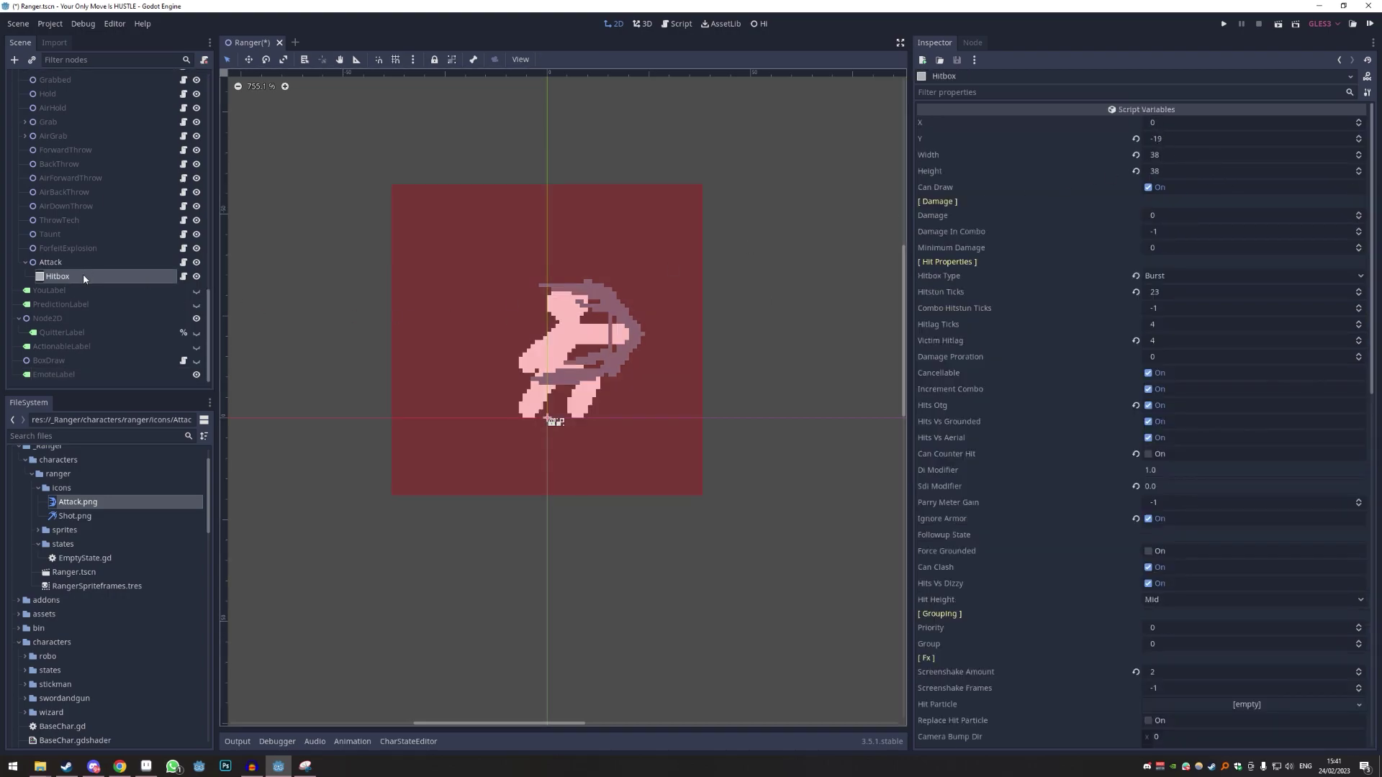
- Resize the Attack hitbox to 10 by 14 at X 14, Y -21 over the bow
mouse_move(1163, 152)
left_mouse_down()
mouse_move(1210, 153)
mouse_move(1167, 157)
left_mouse_up()
left_click_drag(1162, 171, 1169, 123)
right_click(156, 281)
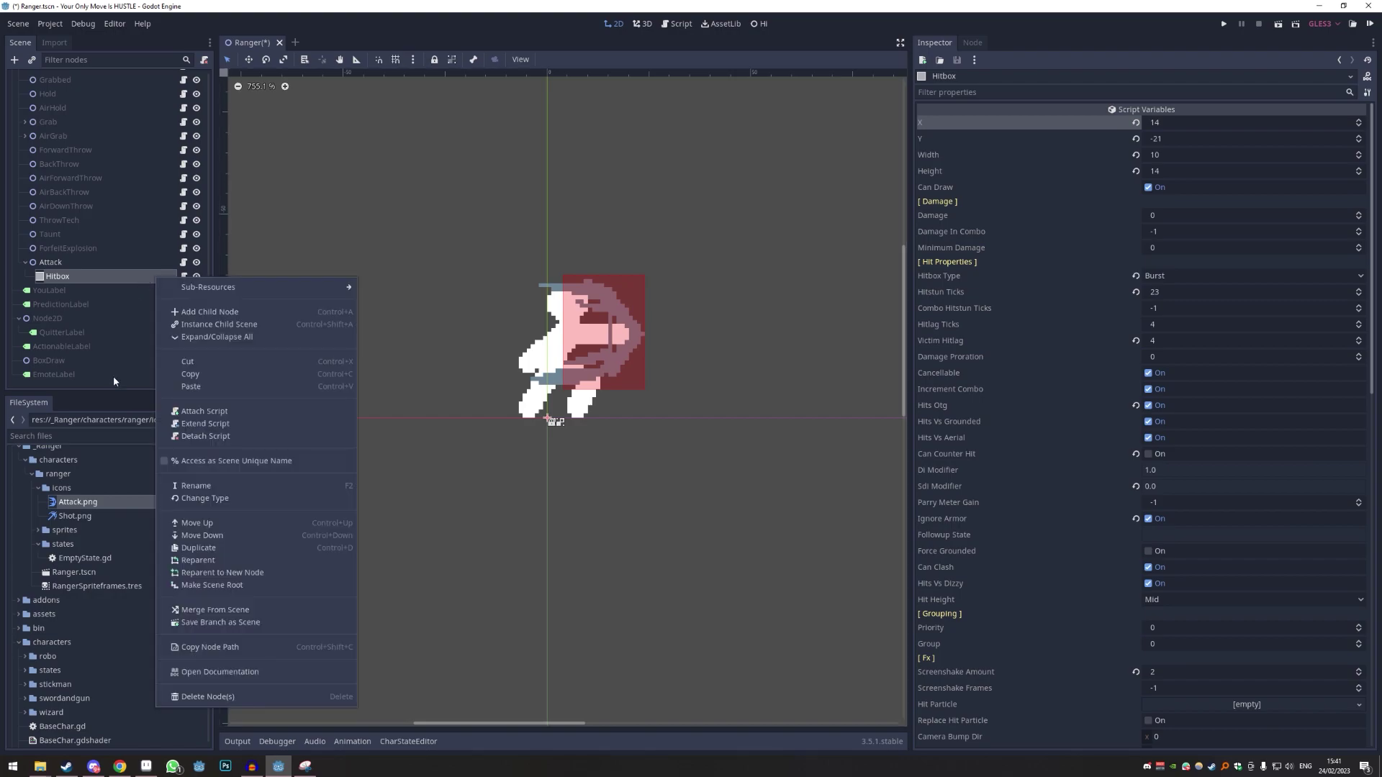
left_click(198, 549)
mouse_move(1166, 139)
left_mouse_down()
mouse_move(1159, 123)
mouse_move(1157, 171)
mouse_move(1155, 126)
left_mouse_up()
key("ctrl+z")
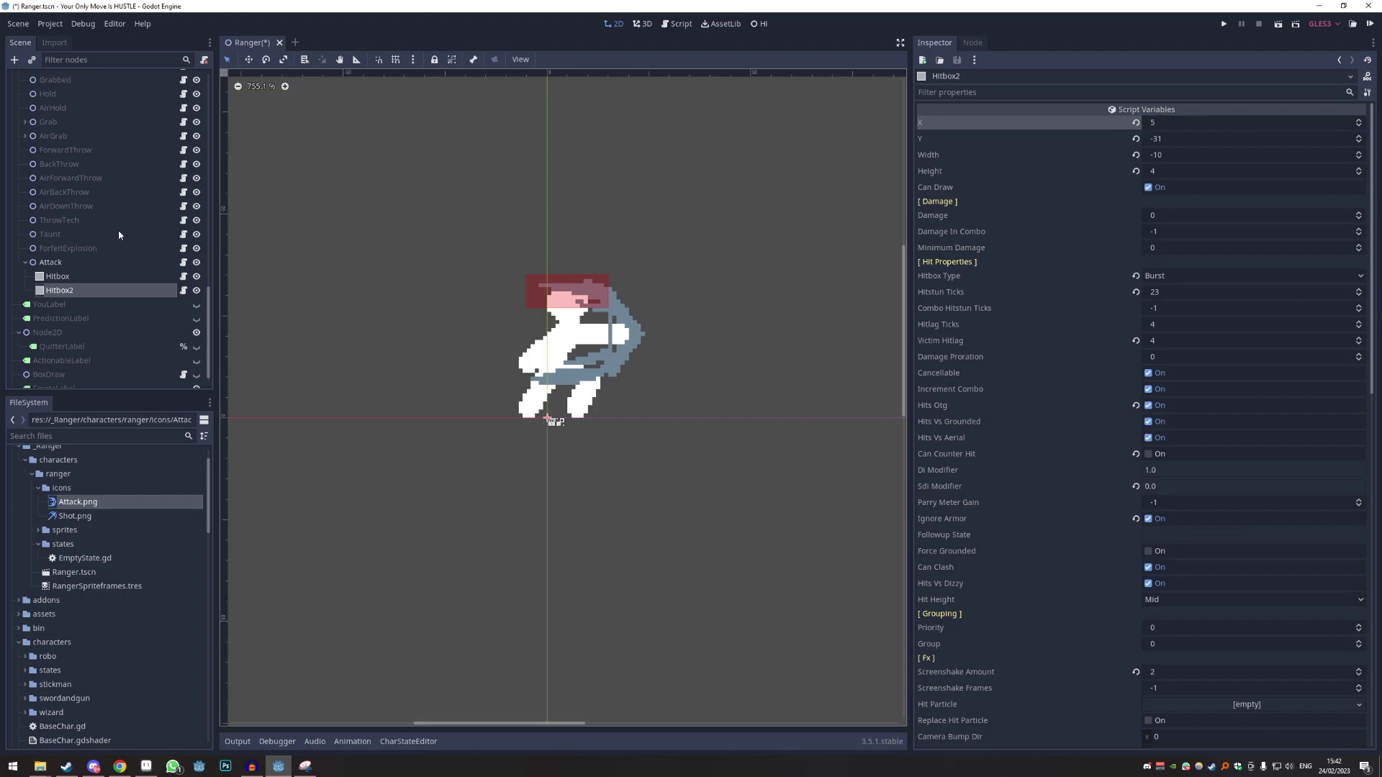
left_click(80, 276)
left_click(75, 287, "ctrl")
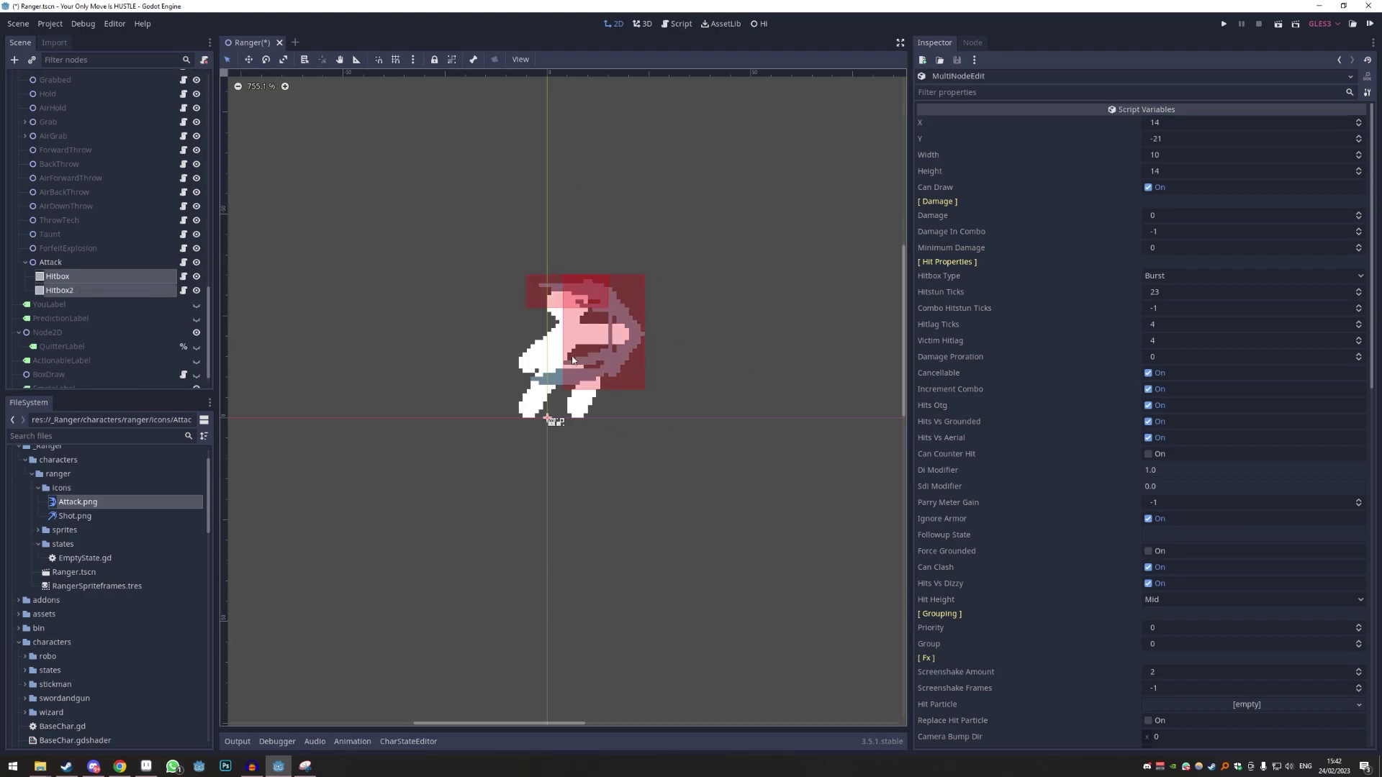
left_click(130, 280)
left_click(94, 291)
right_click(93, 292)
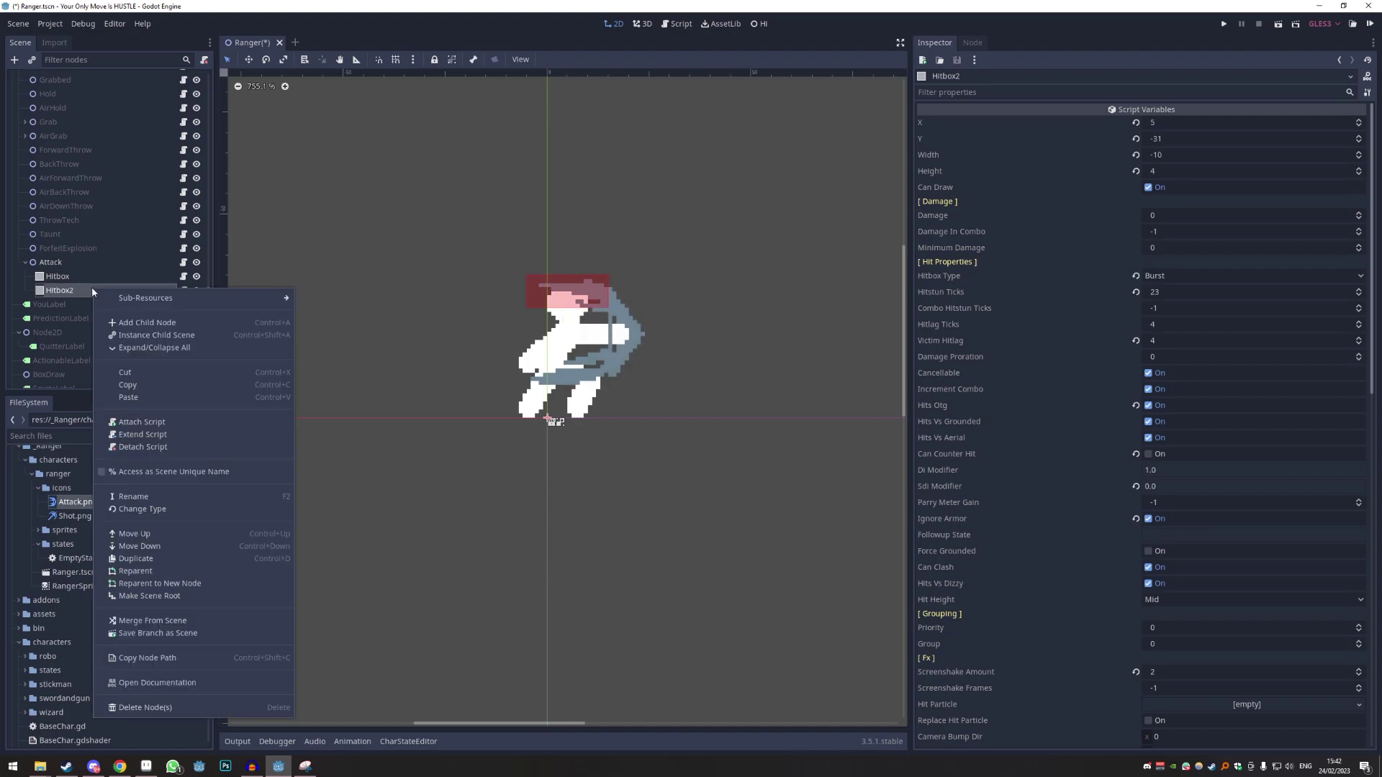
left_click(106, 356)
left_click(56, 277)
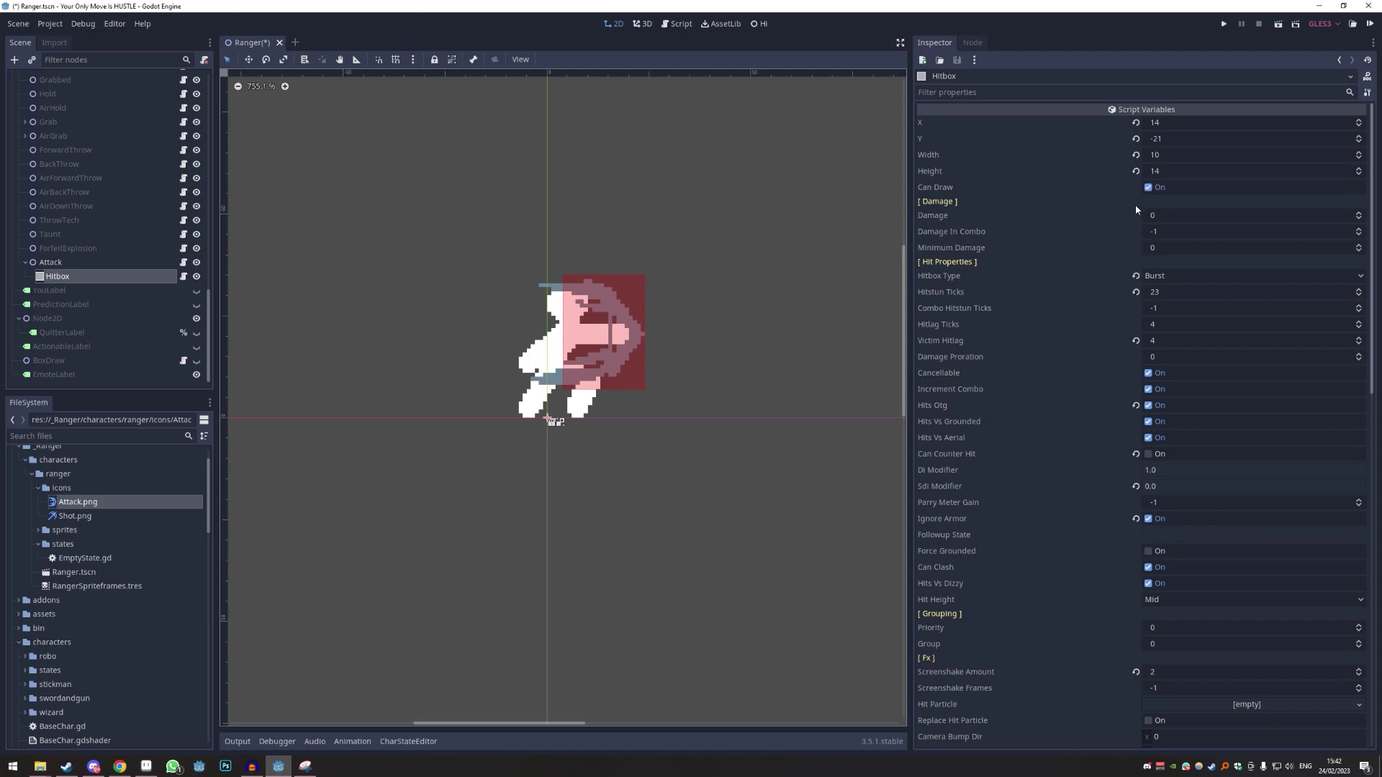
- Set the hitbox Damage to 60 and its Hitbox Type to Normal
left_click(1175, 220)
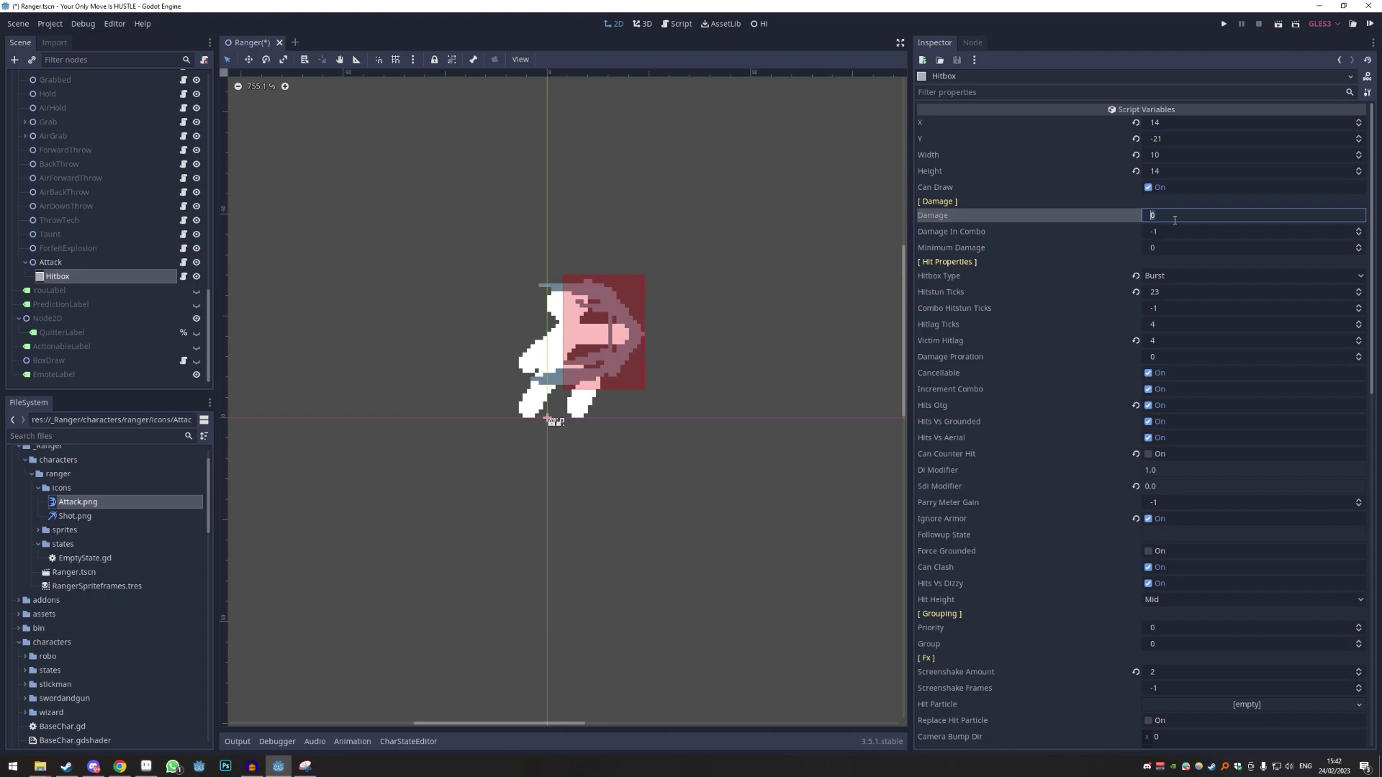
type("0")
left_click(1164, 248)
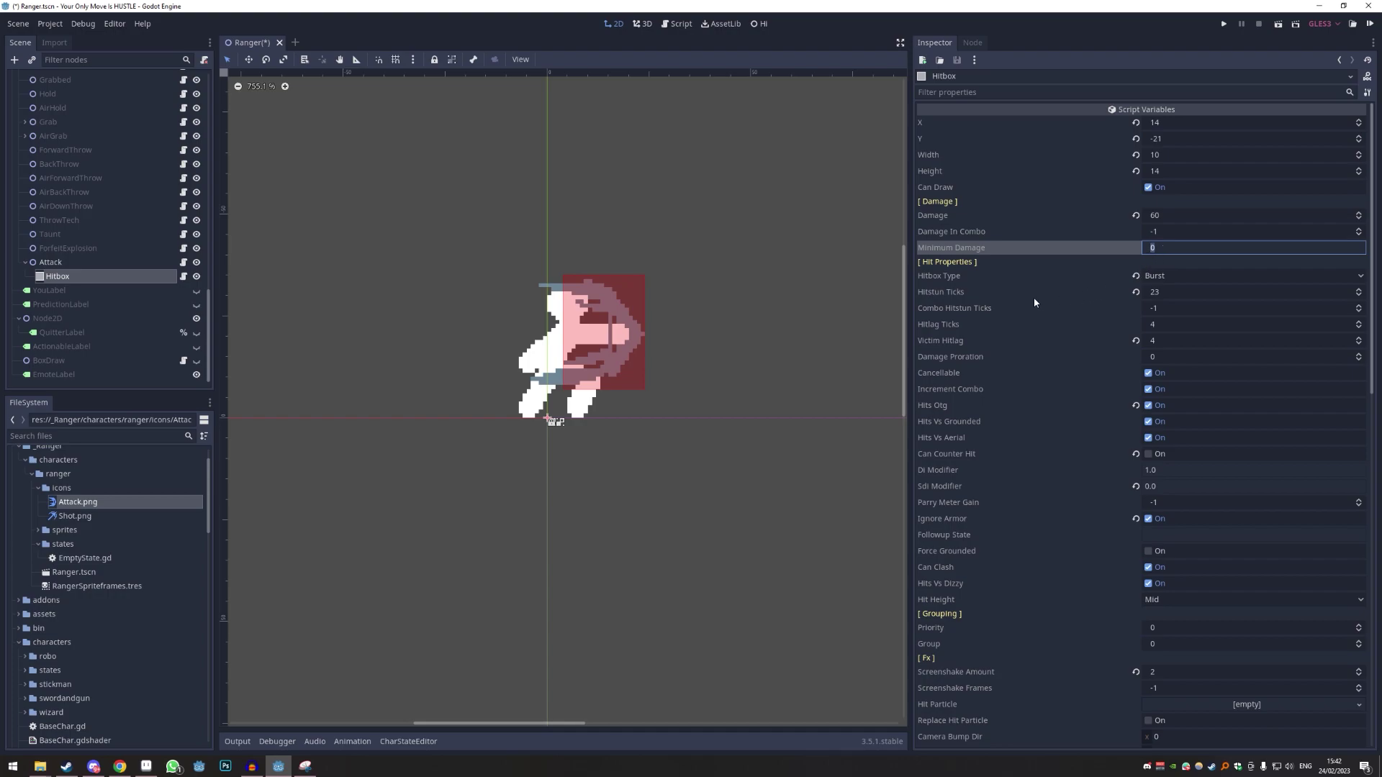
left_click(1164, 277)
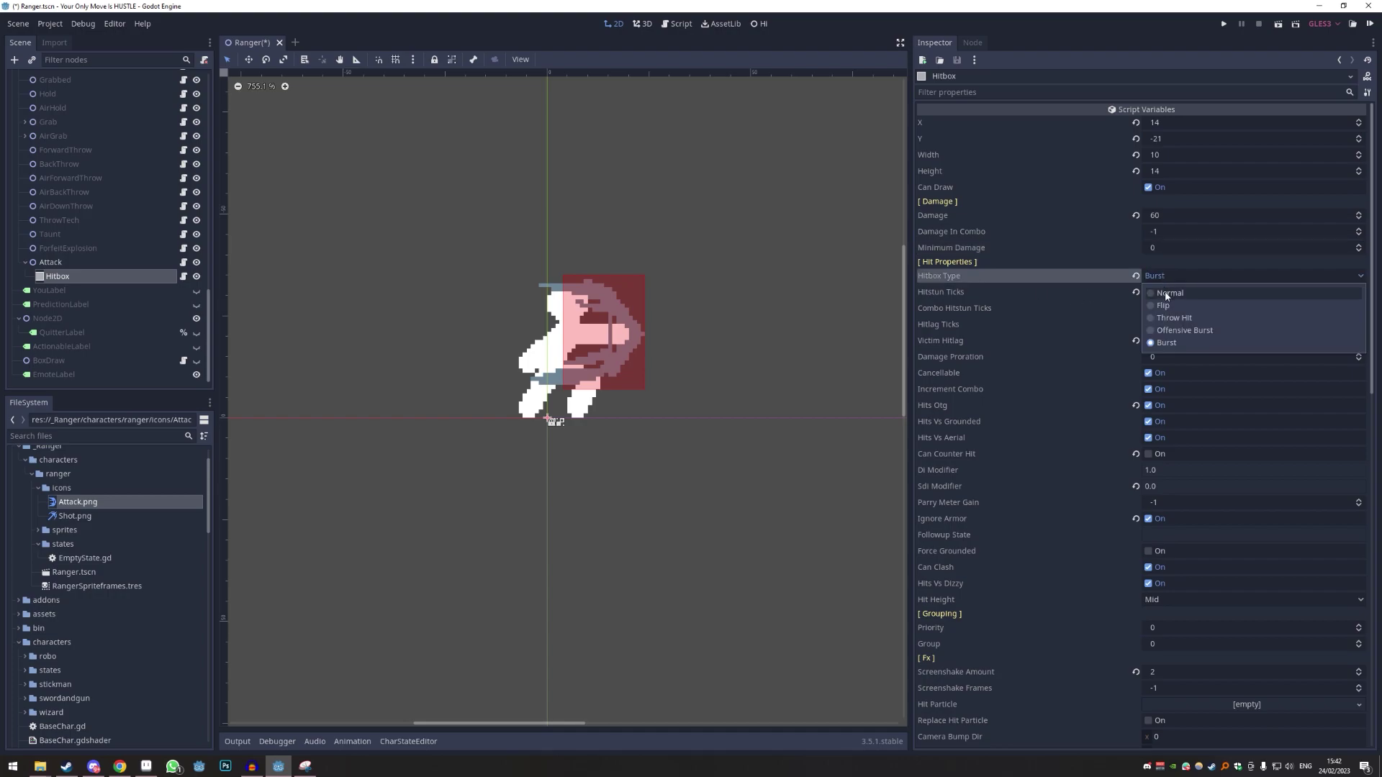
left_click(1165, 293)
- Set the hitbox's Victim Hitlag to 5 and edit Hitlag Ticks to 5
scroll(993, 288, "down", 2)
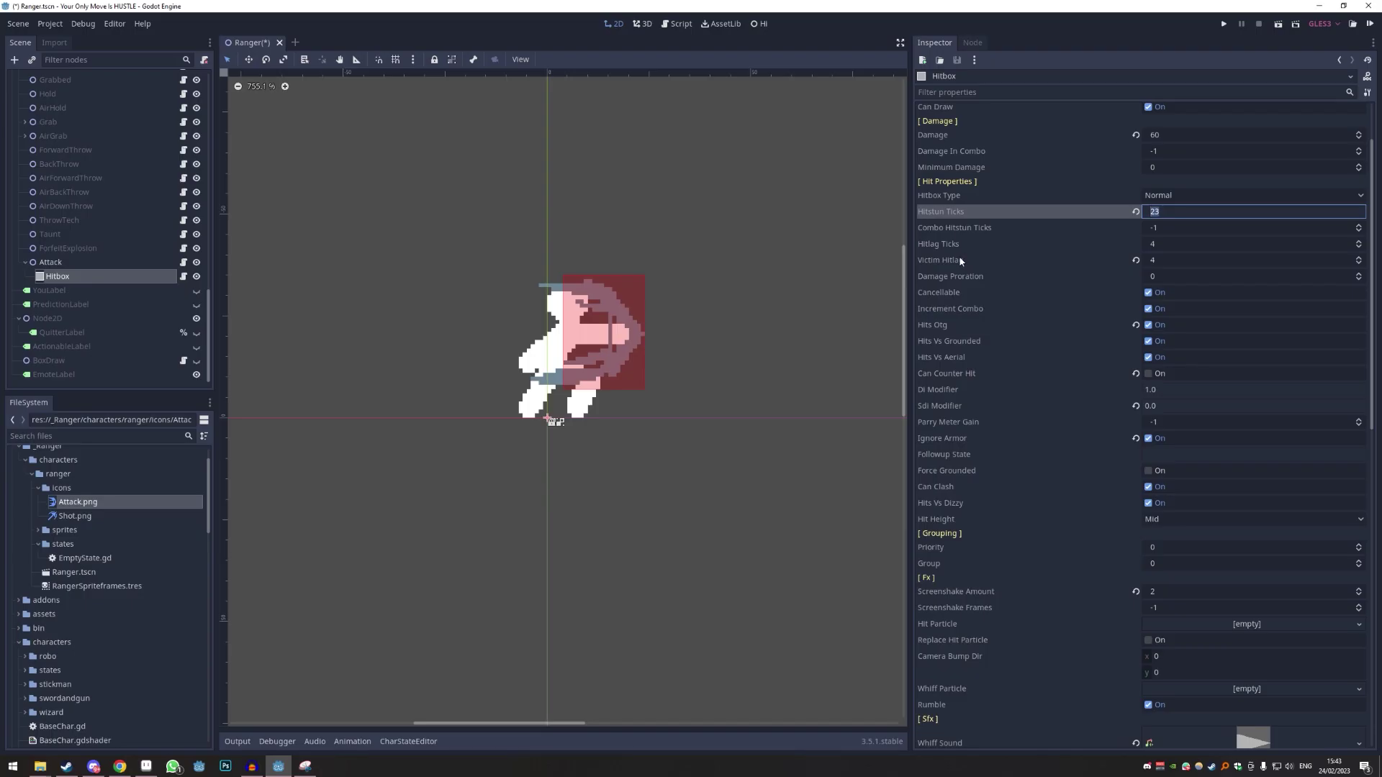
left_click(1163, 244)
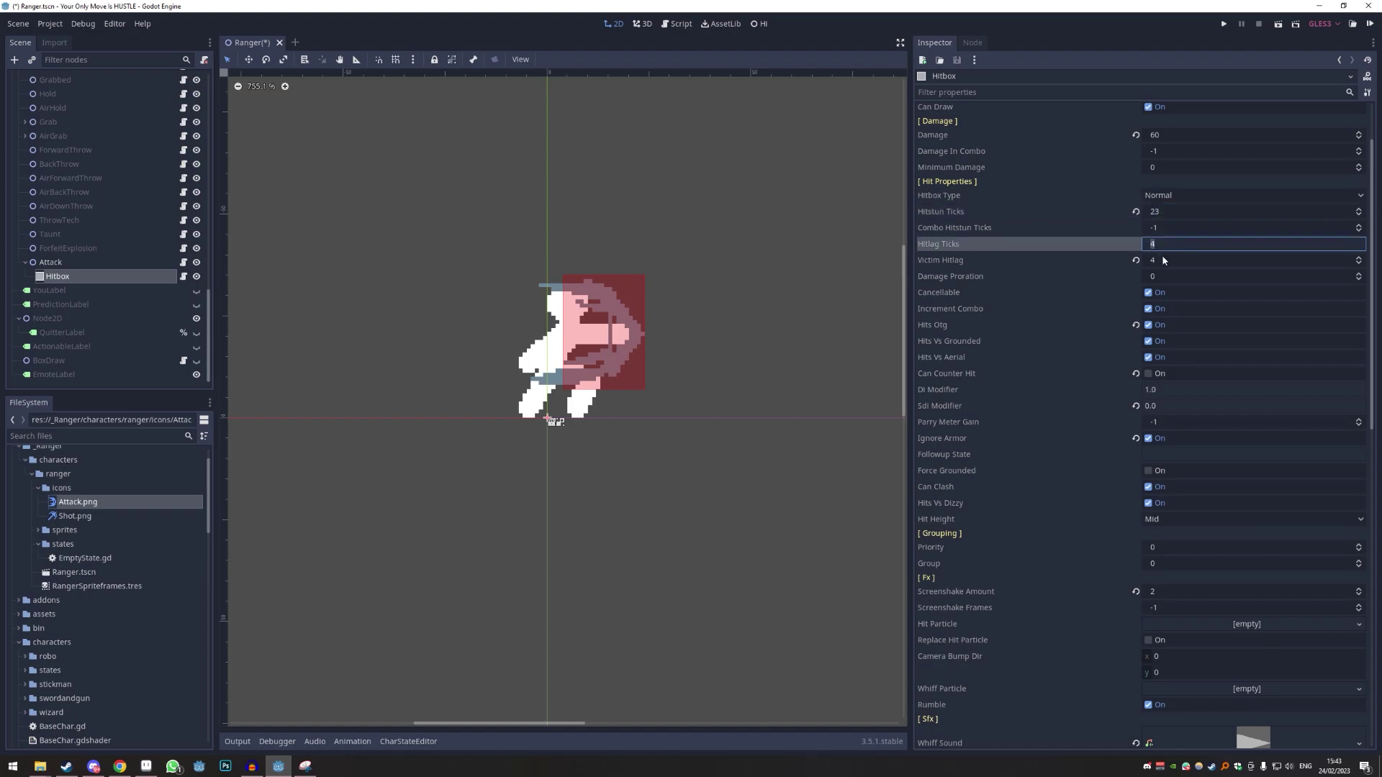
left_click(1165, 259)
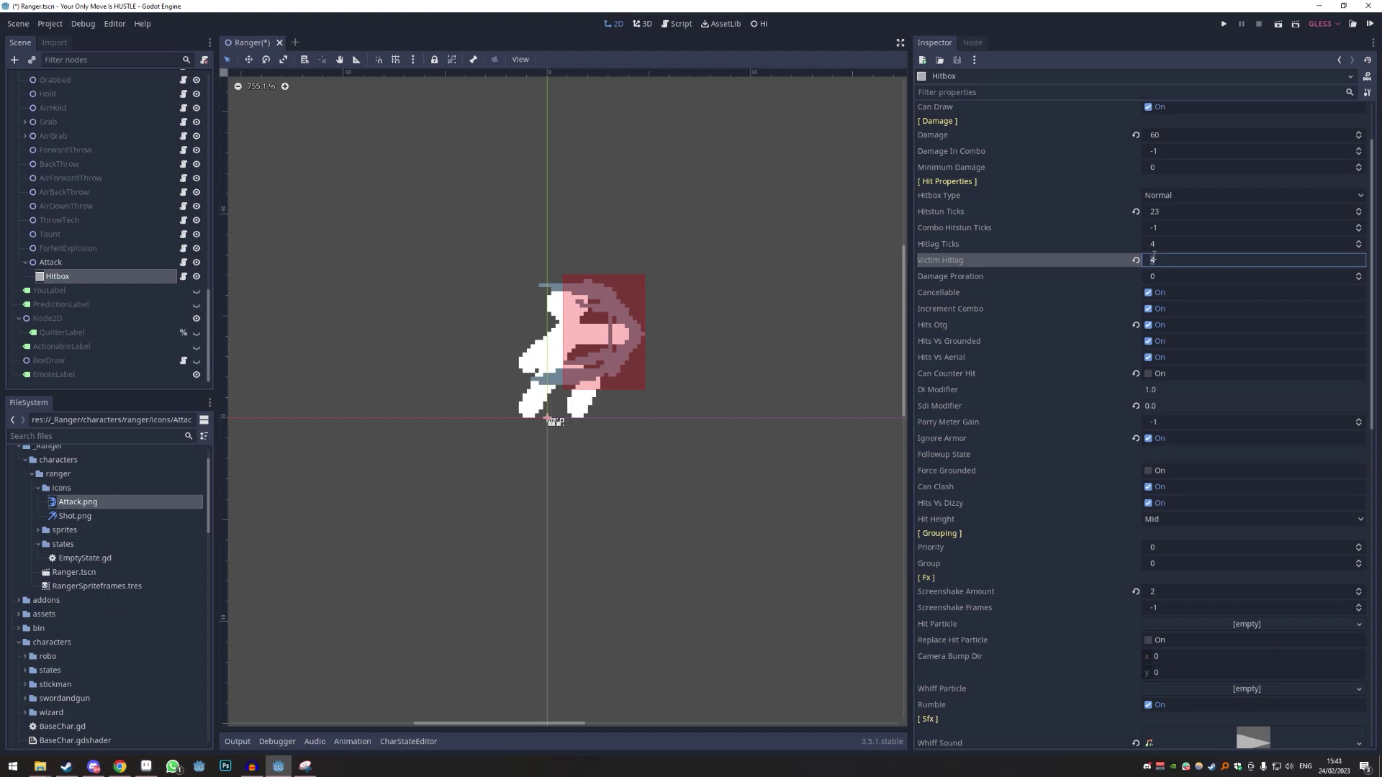
type("20")
double_click(1154, 256)
type("10")
double_click(1154, 256)
type("5")
double_click(1160, 243)
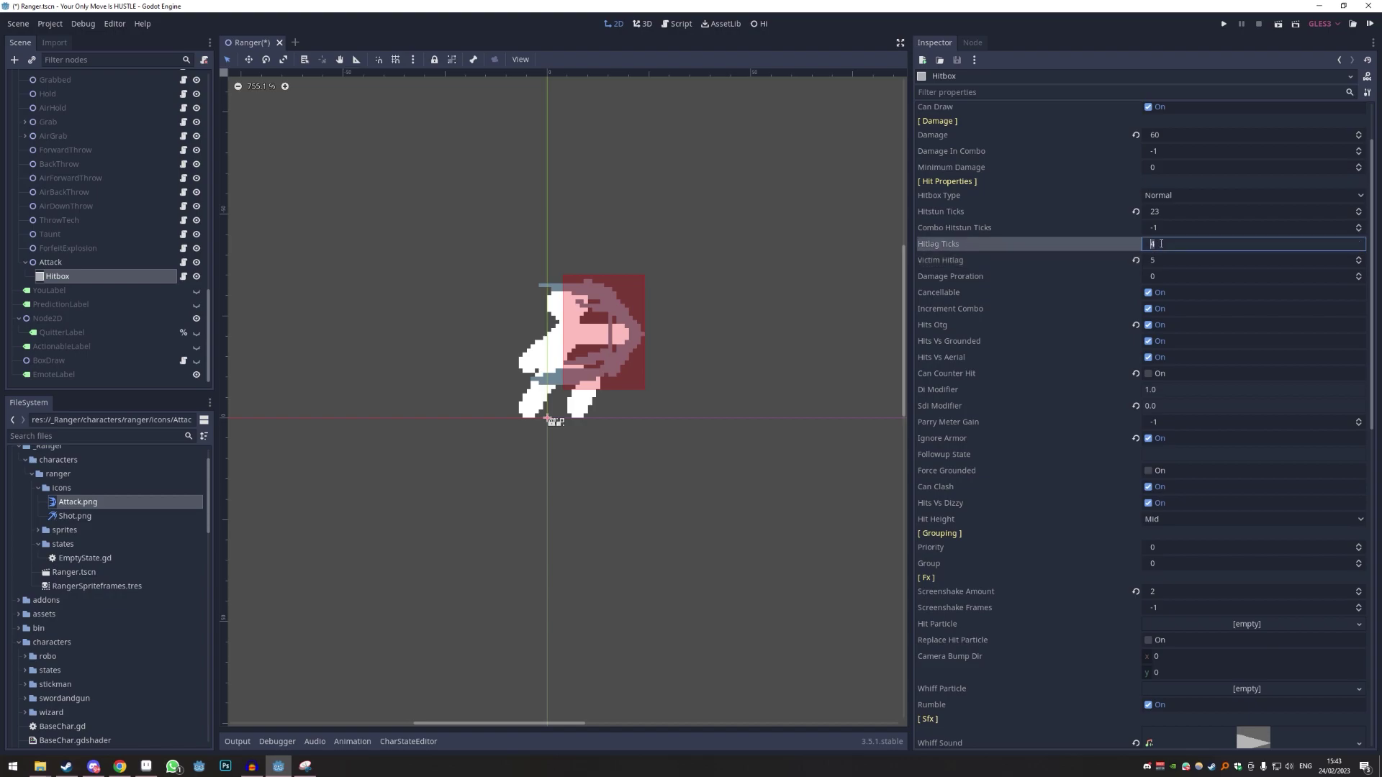
double_click(1161, 255)
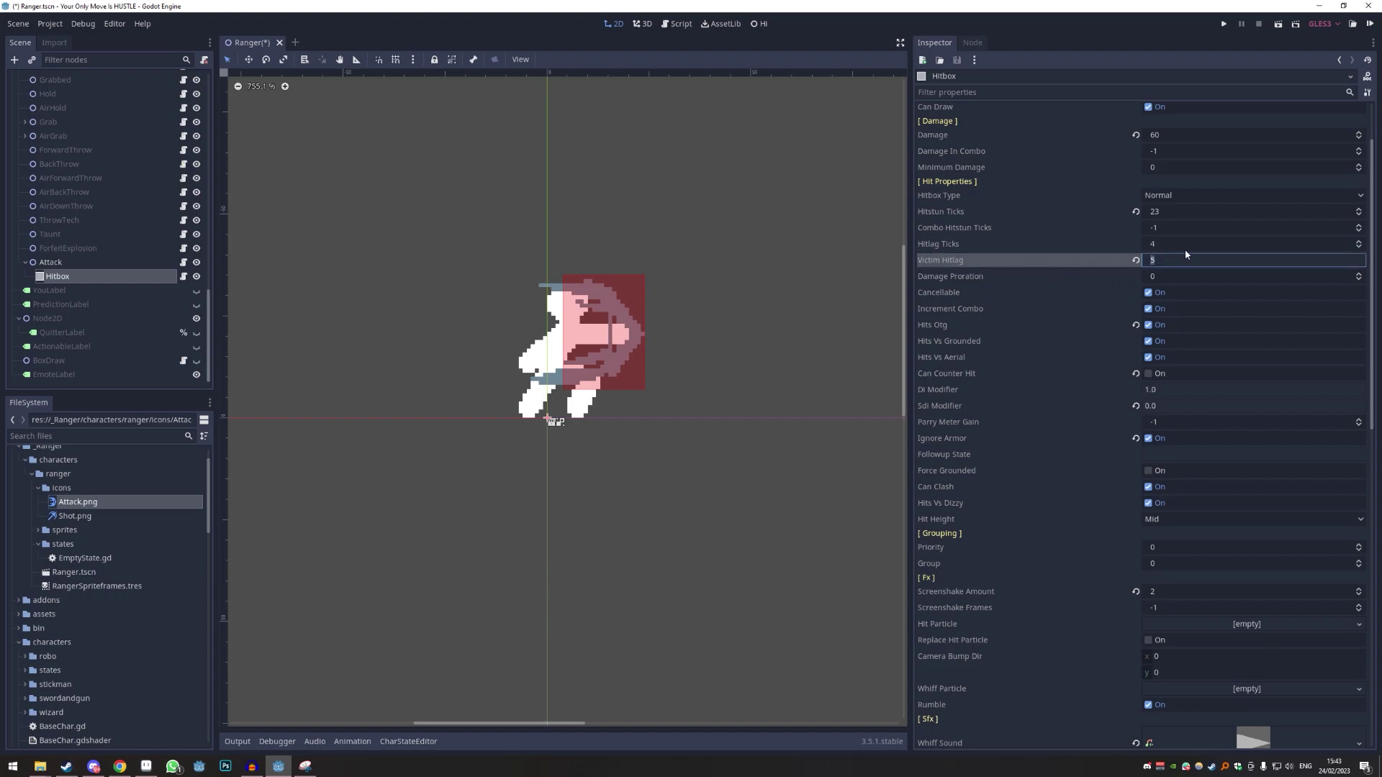
double_click(1185, 248)
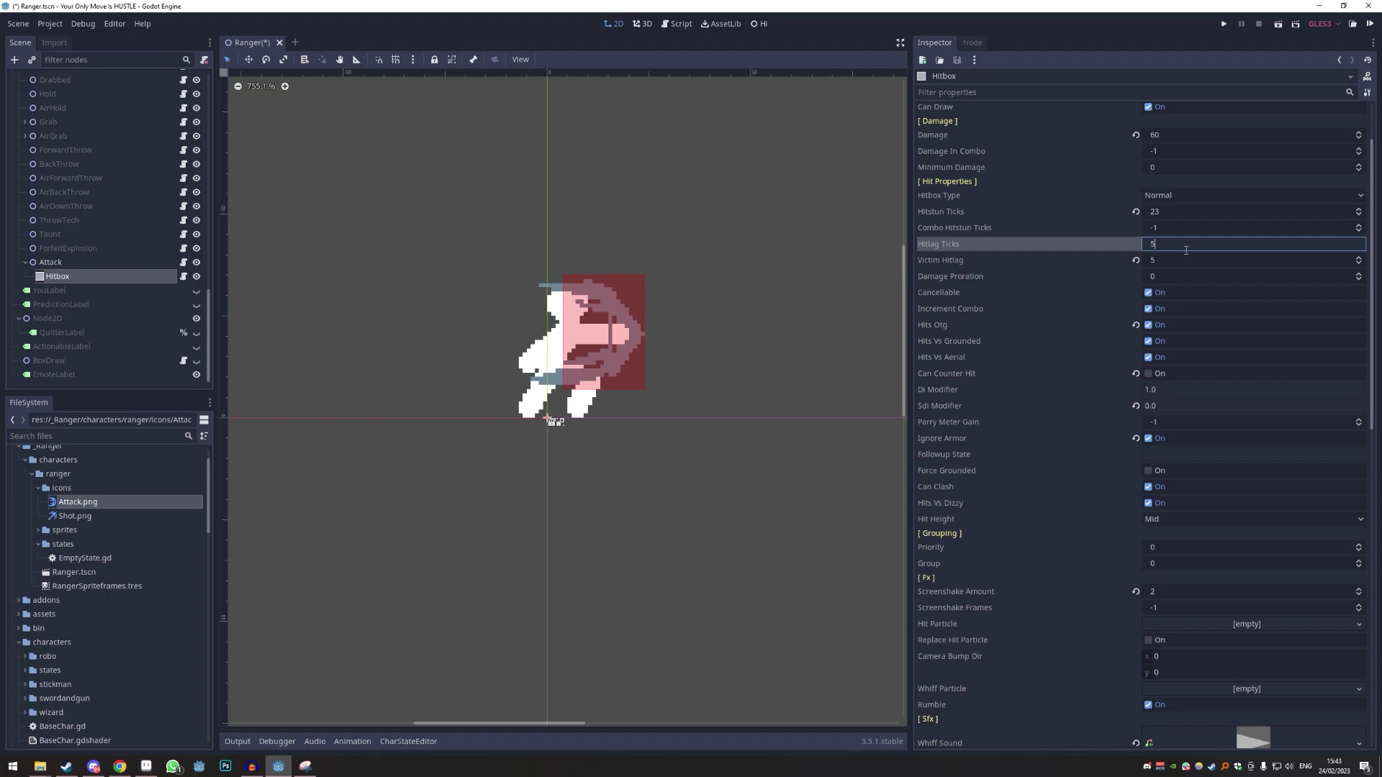
- Confirm Hitlag Ticks and raise Hitstun Ticks from 23 to 25
left_click(1167, 211)
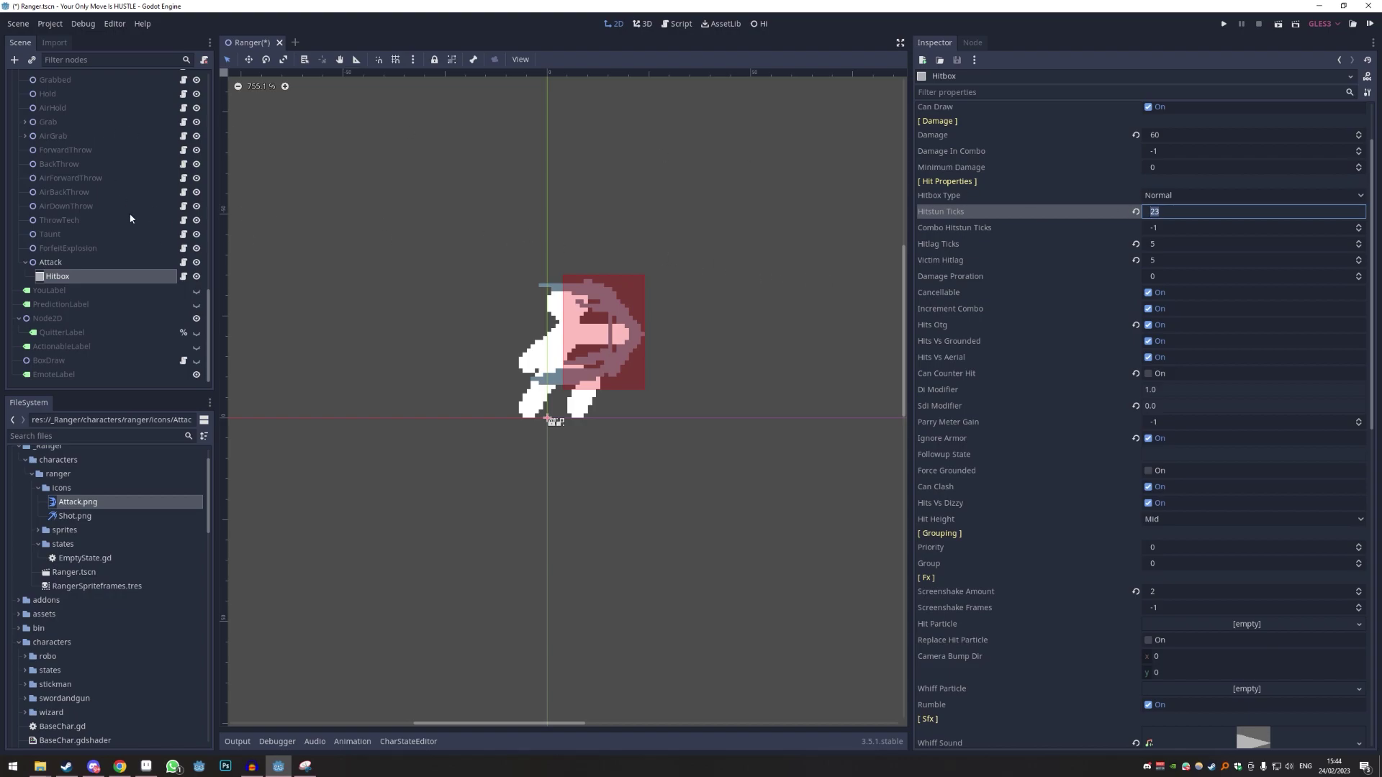
middle_click_drag(652, 320, 646, 318)
left_click(1168, 213)
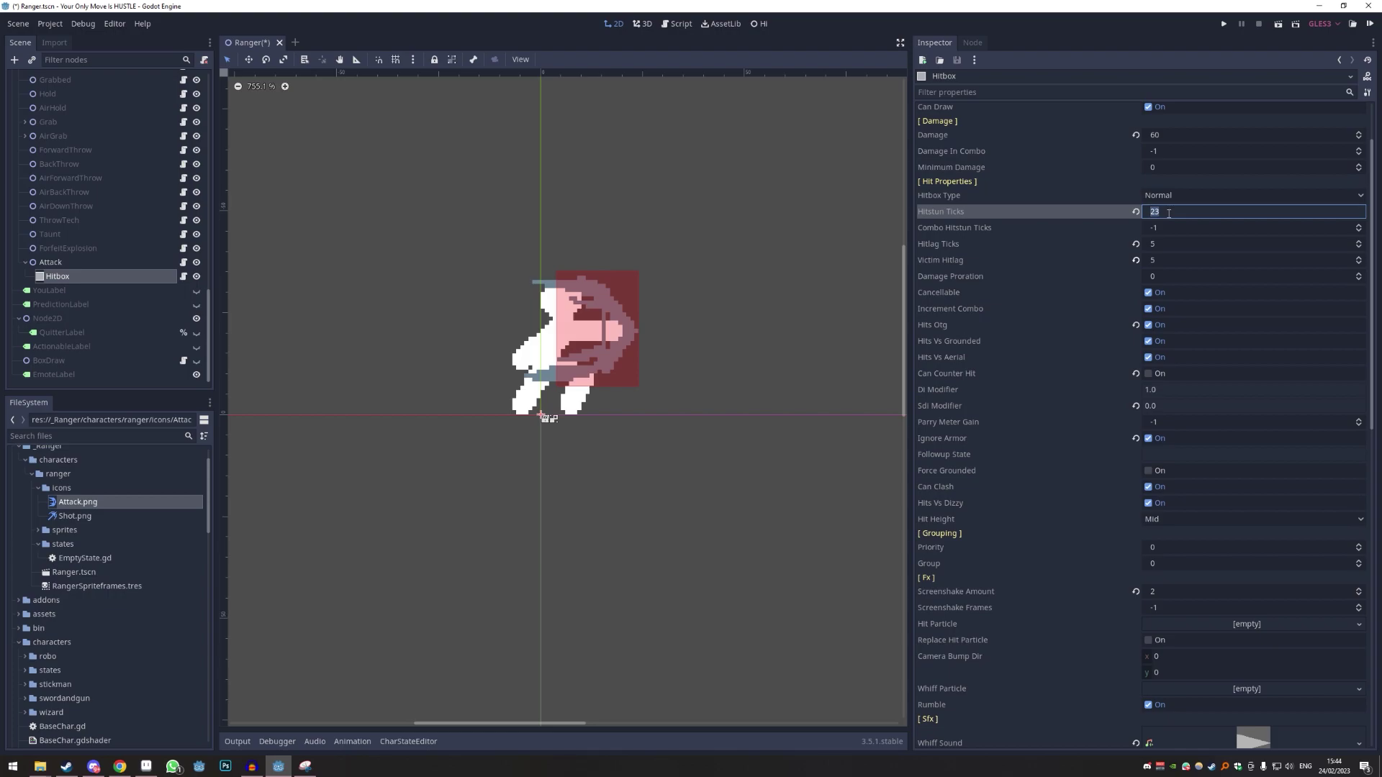
left_click(1170, 213)
key("BackSpace")
type("5")
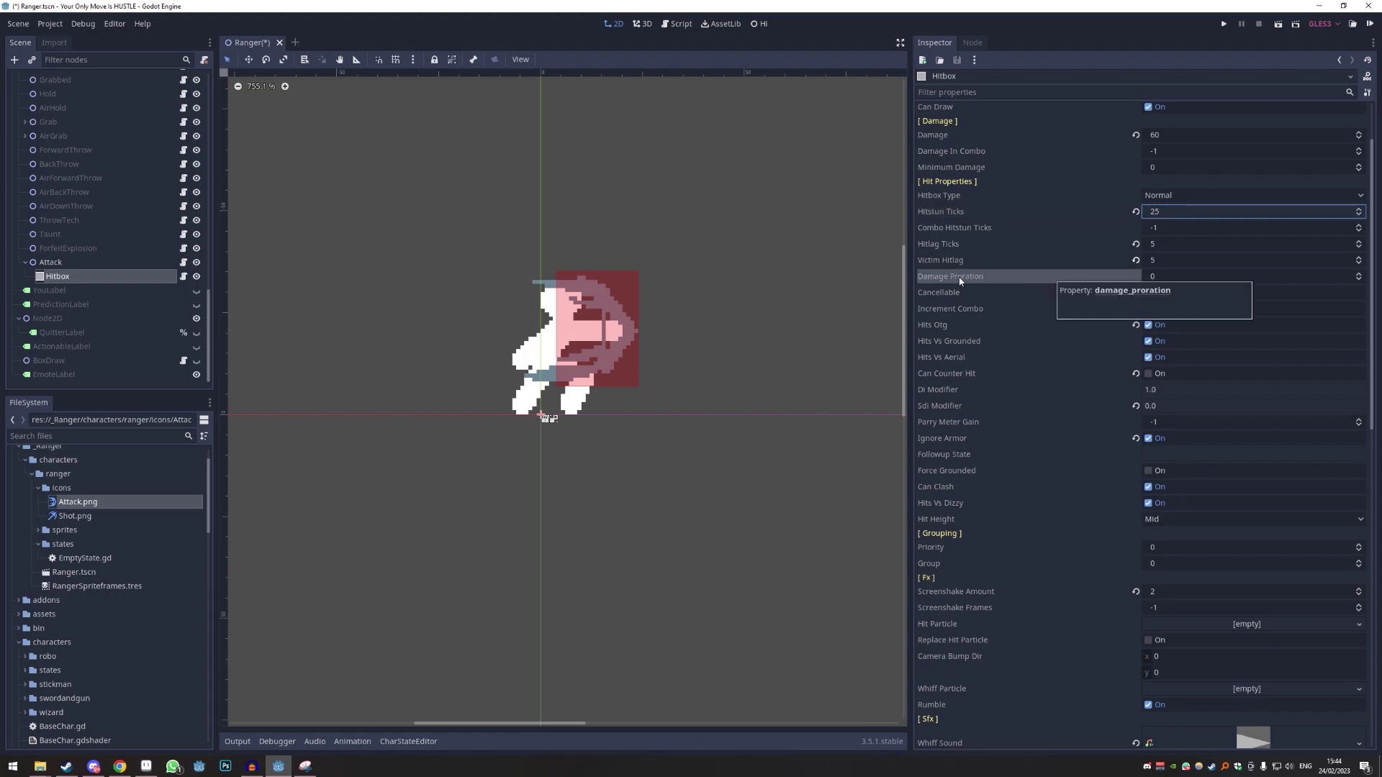
- Check the hitbox's Damage Proration and leave it at 0
scroll(960, 281, "down", 2)
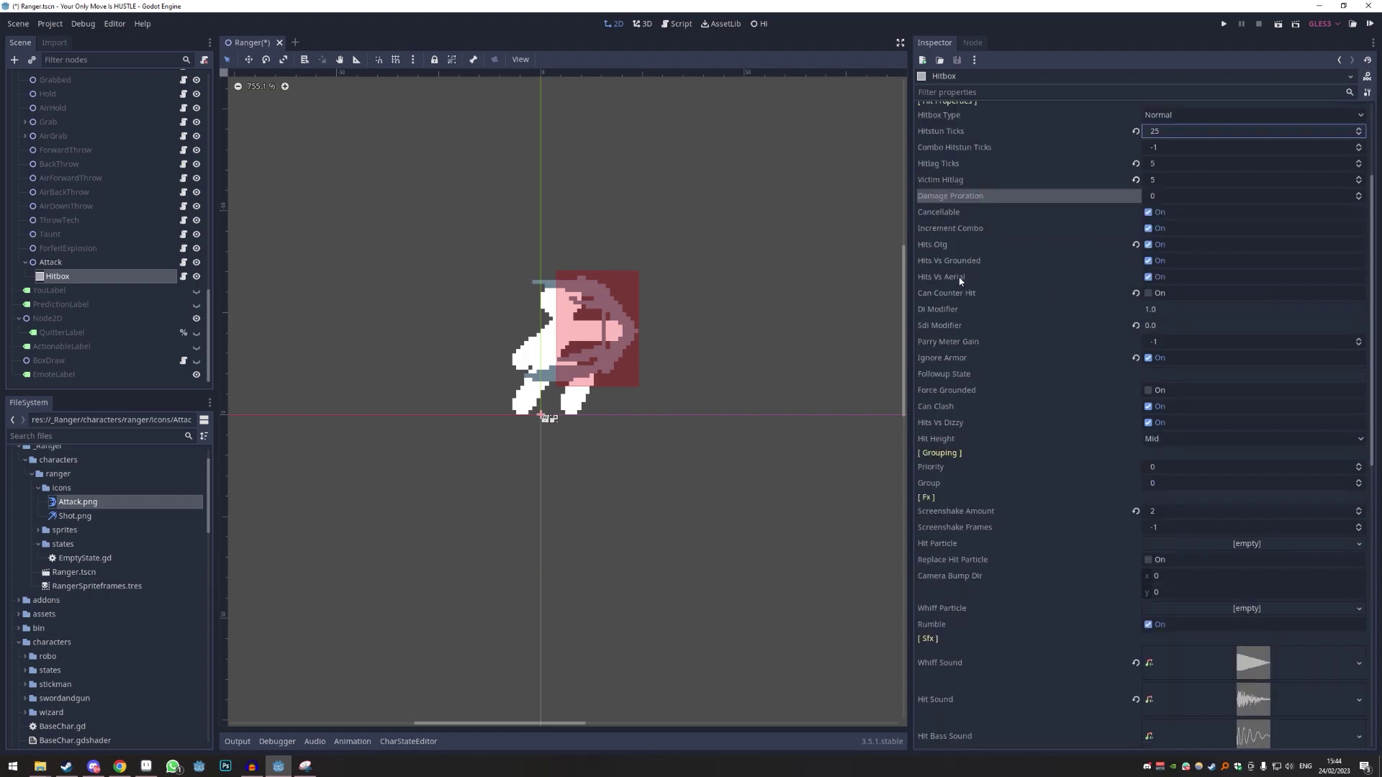
left_click(1179, 196)
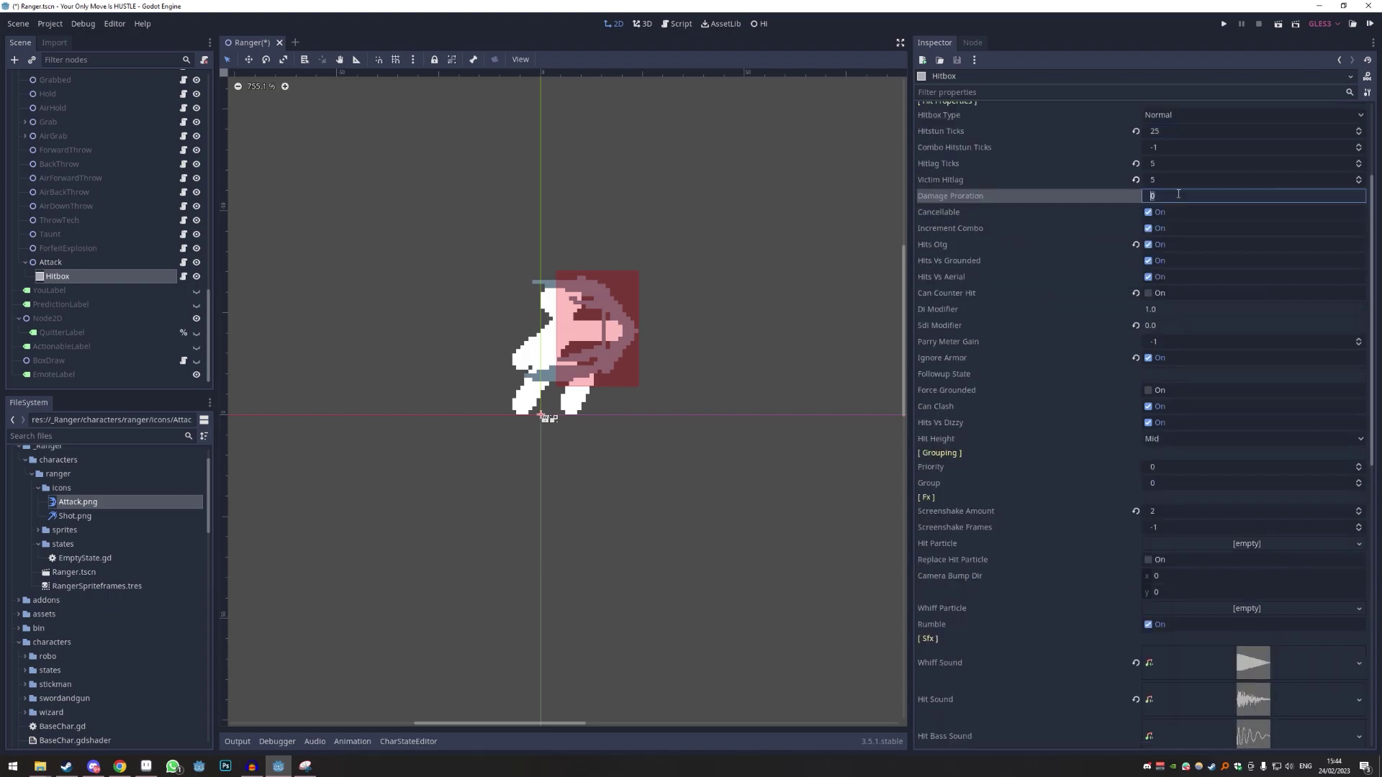
left_click(1056, 229)
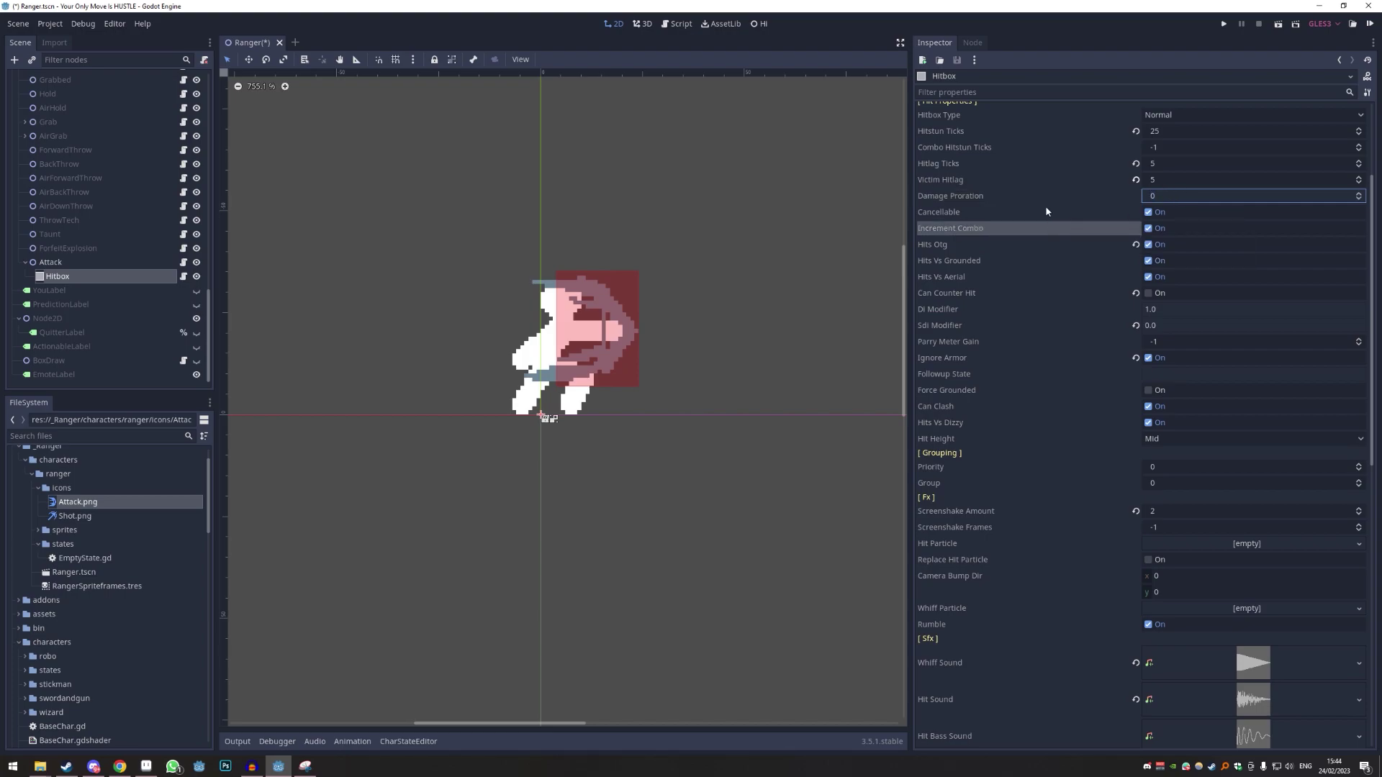
left_click(1046, 210)
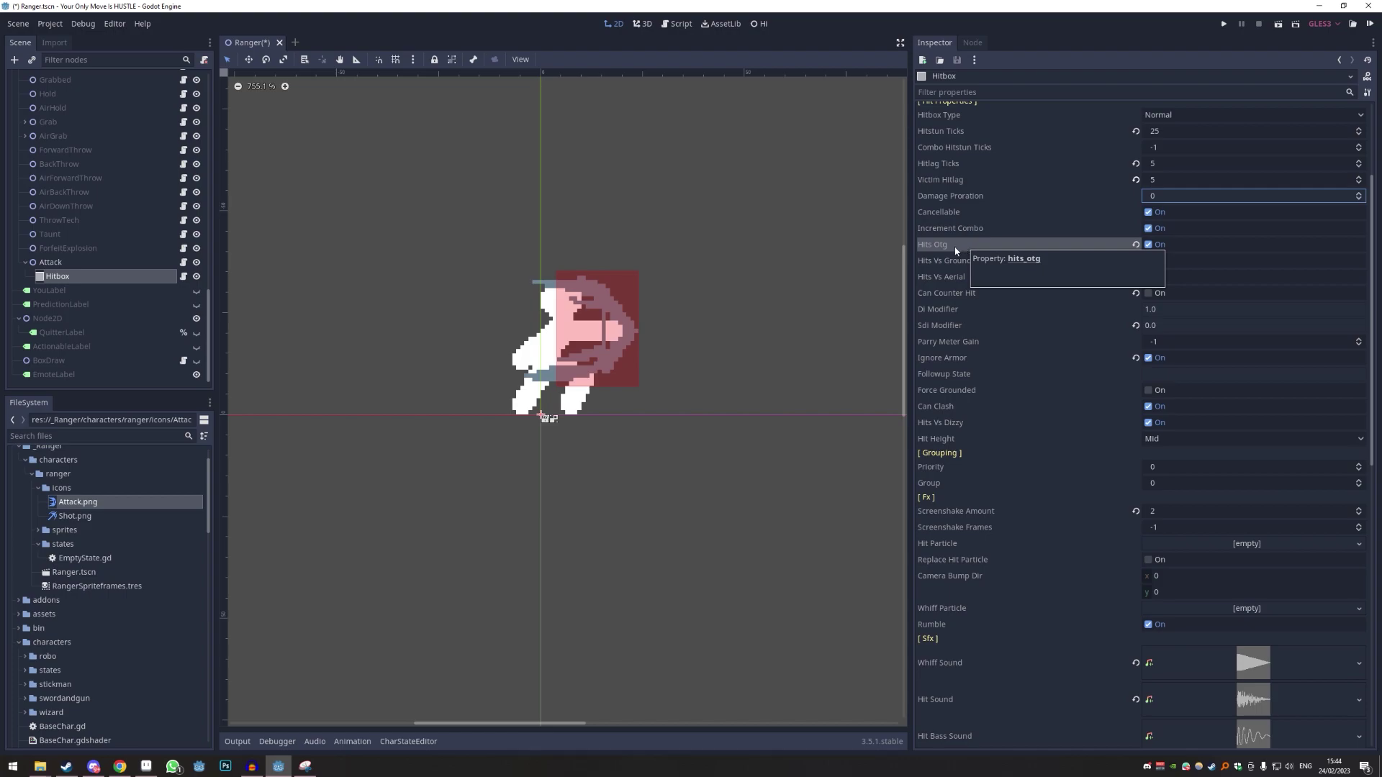
- Turn off Hits Otg, enable counter hits, keep Hits Vs Grounded on, and save
left_click(1149, 245)
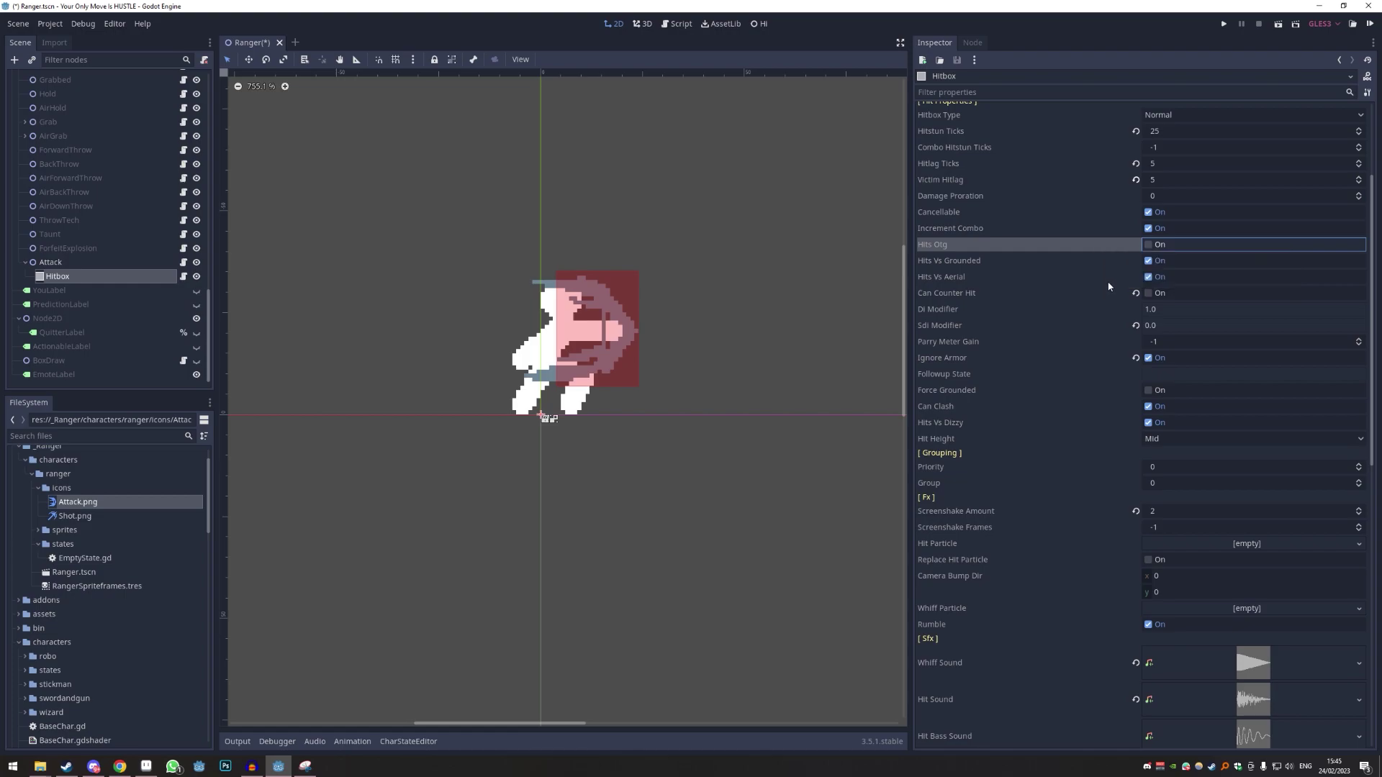
left_click(1149, 293)
key("ctrl+s")
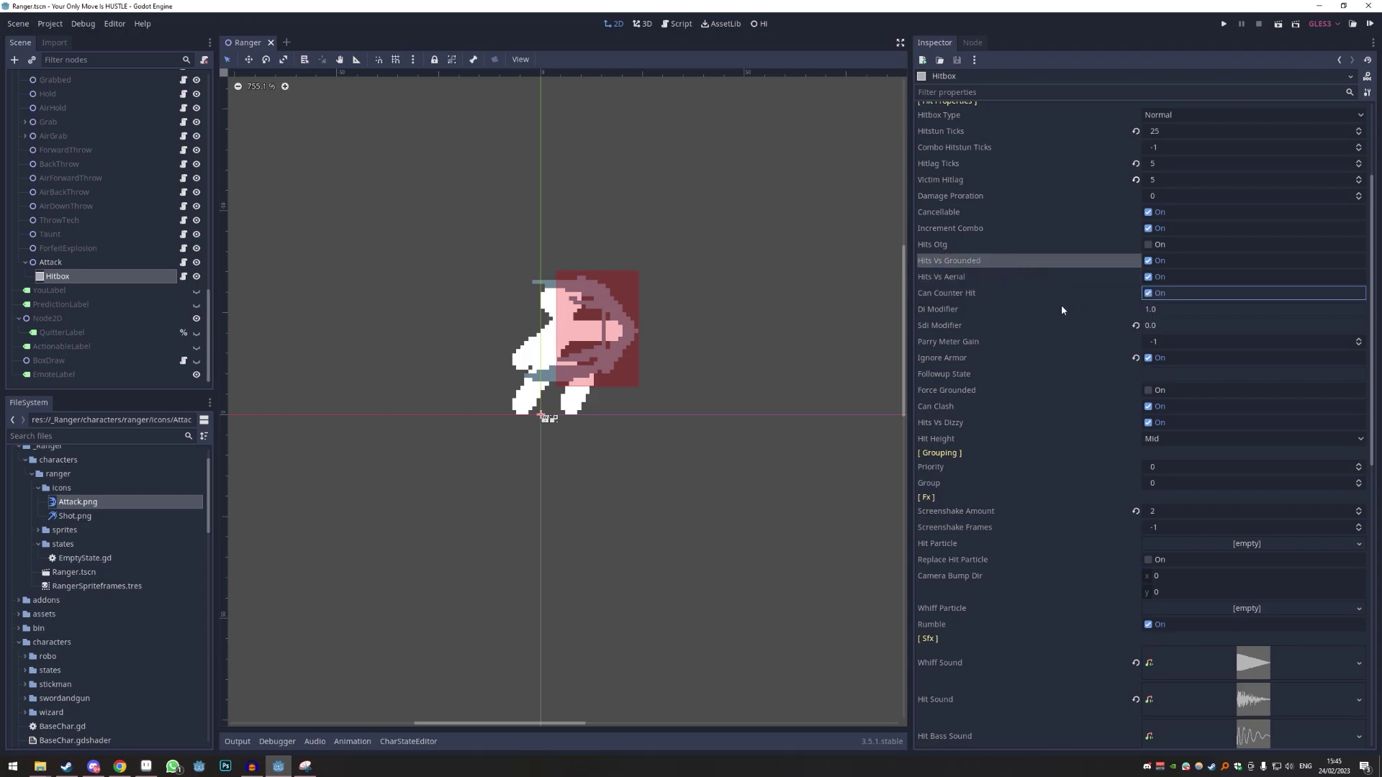
left_click(1148, 261)
left_click(1150, 262)
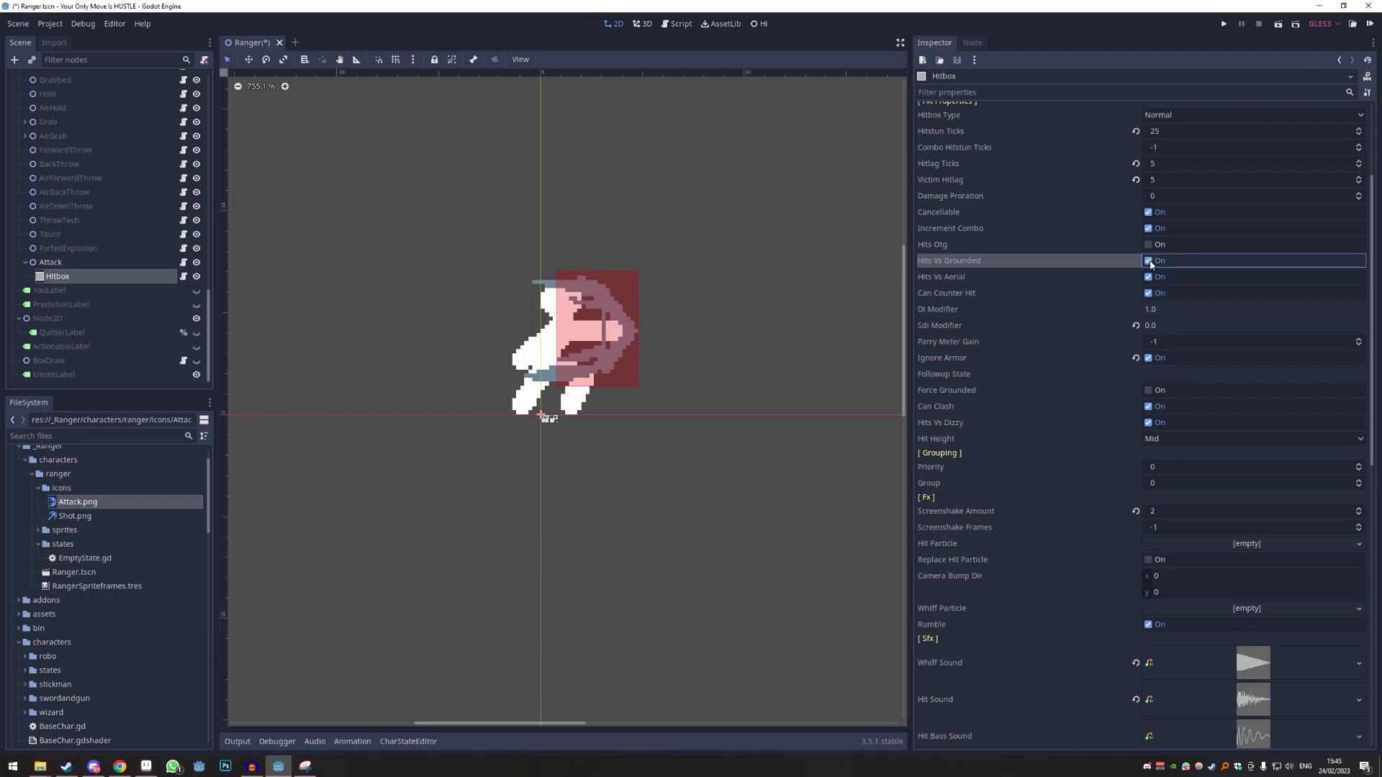
key("ctrl+s")
- Reset Sdi Modifier to 1.0, turn off Ignore Armor, and save the Ranger scene
left_click(1163, 309)
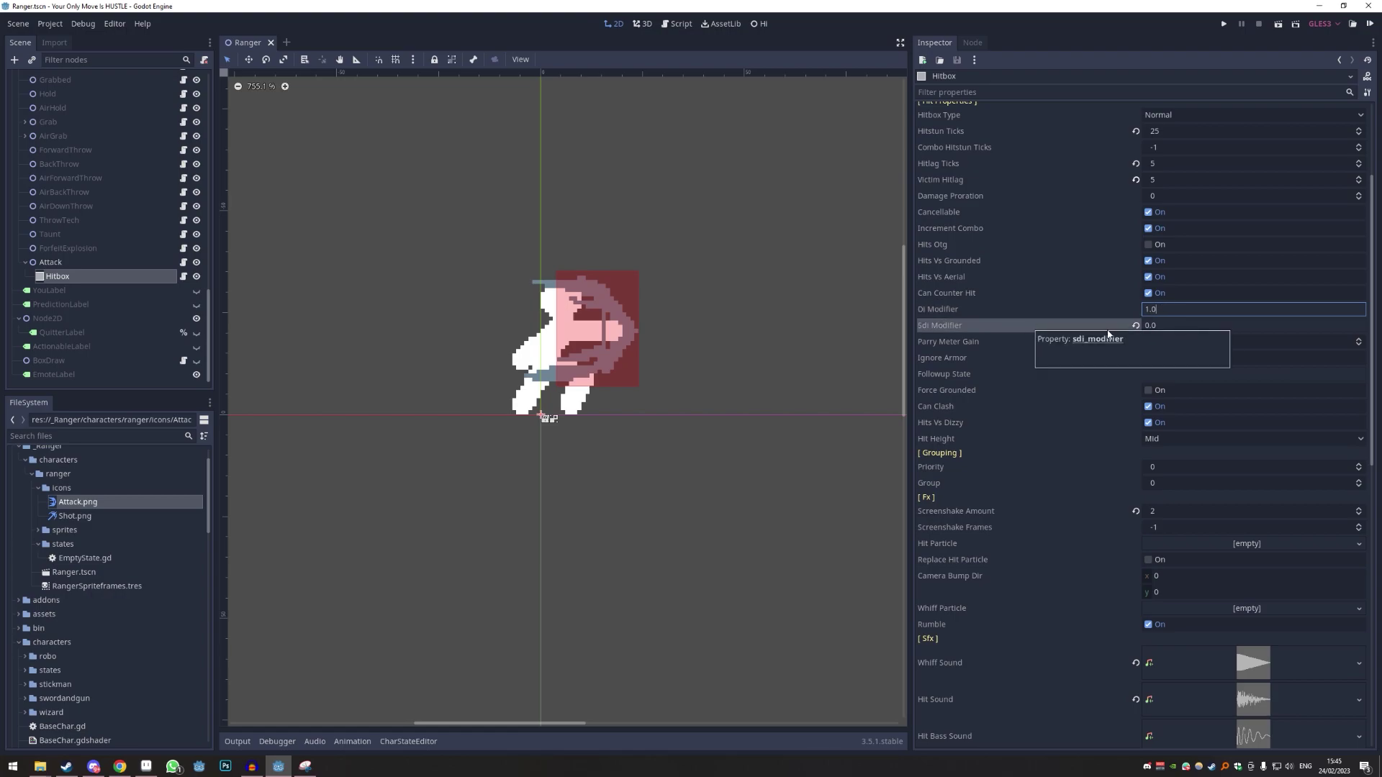
left_click(1136, 325)
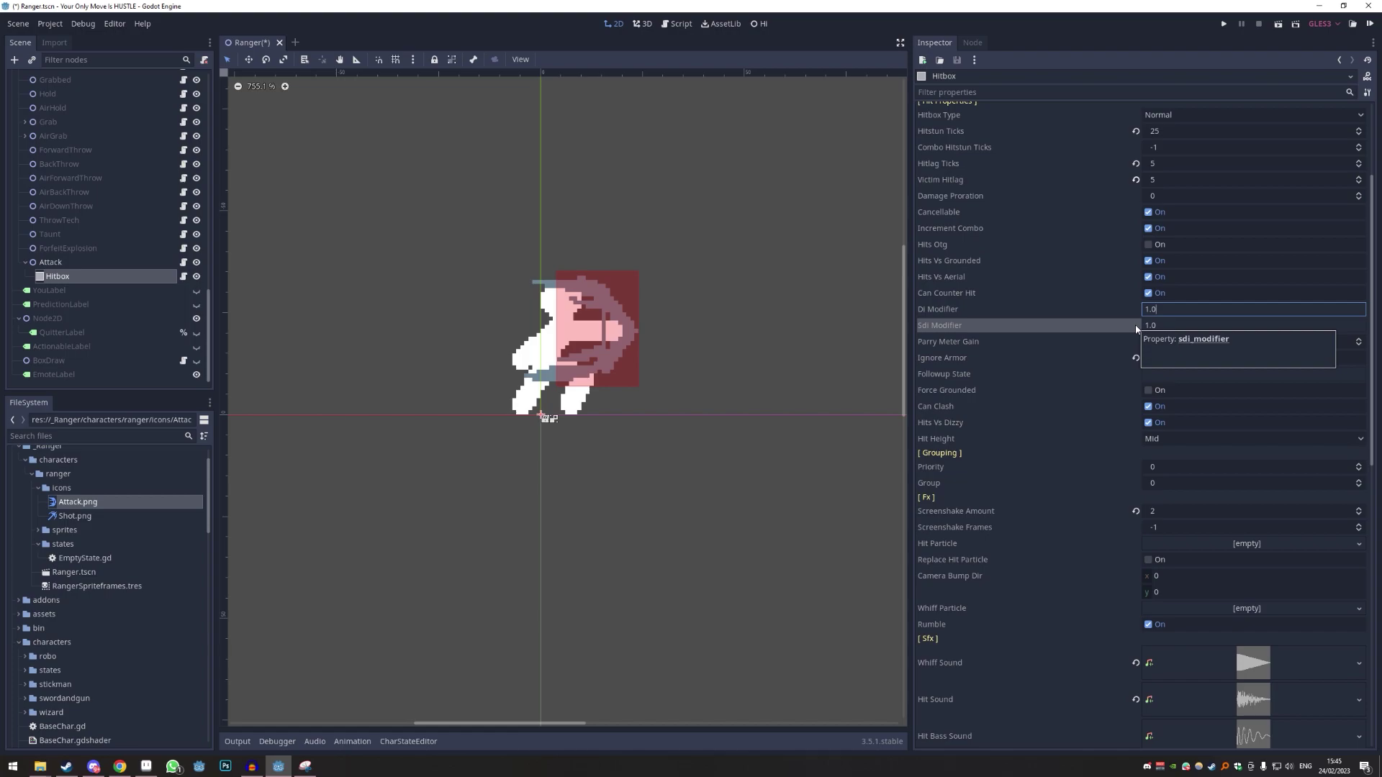
scroll(1062, 347, "down", 1)
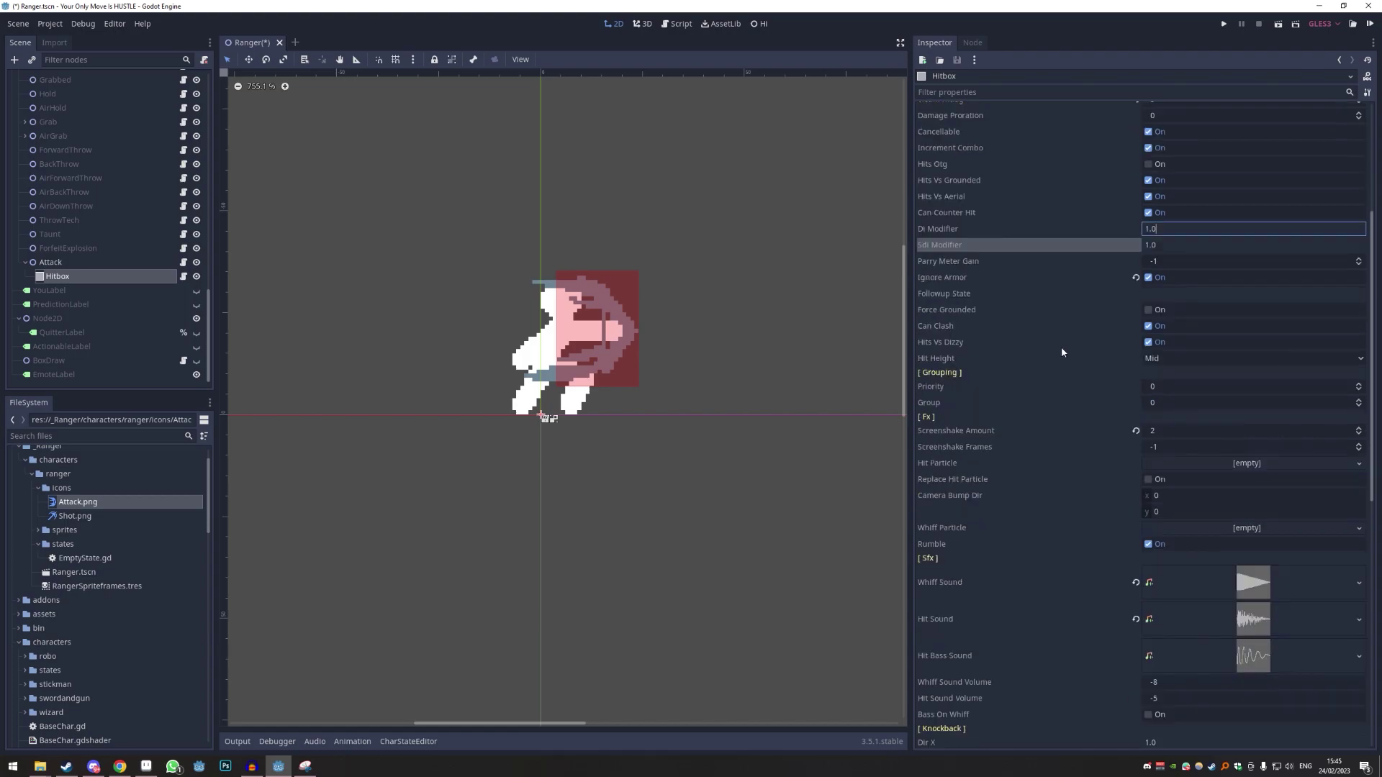
left_click(1149, 278)
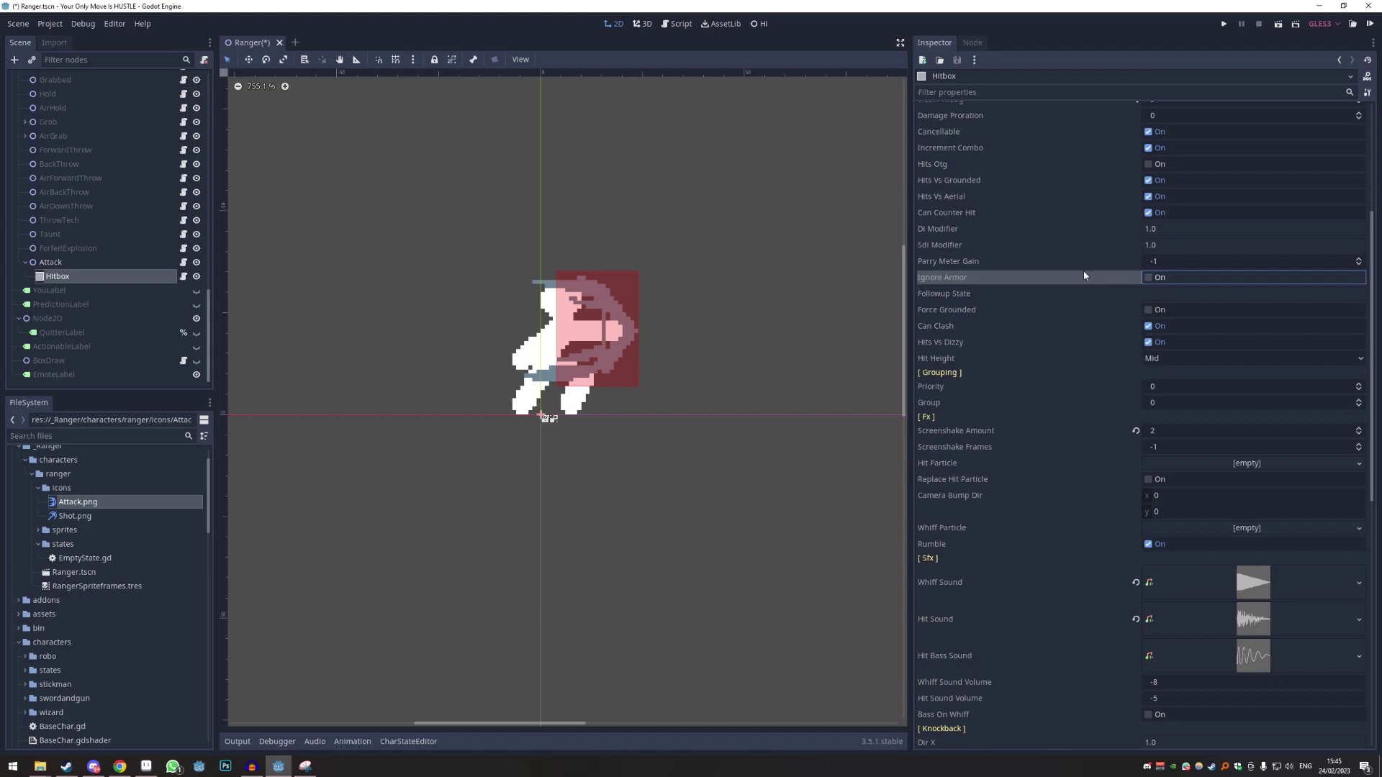
key("ctrl+s")
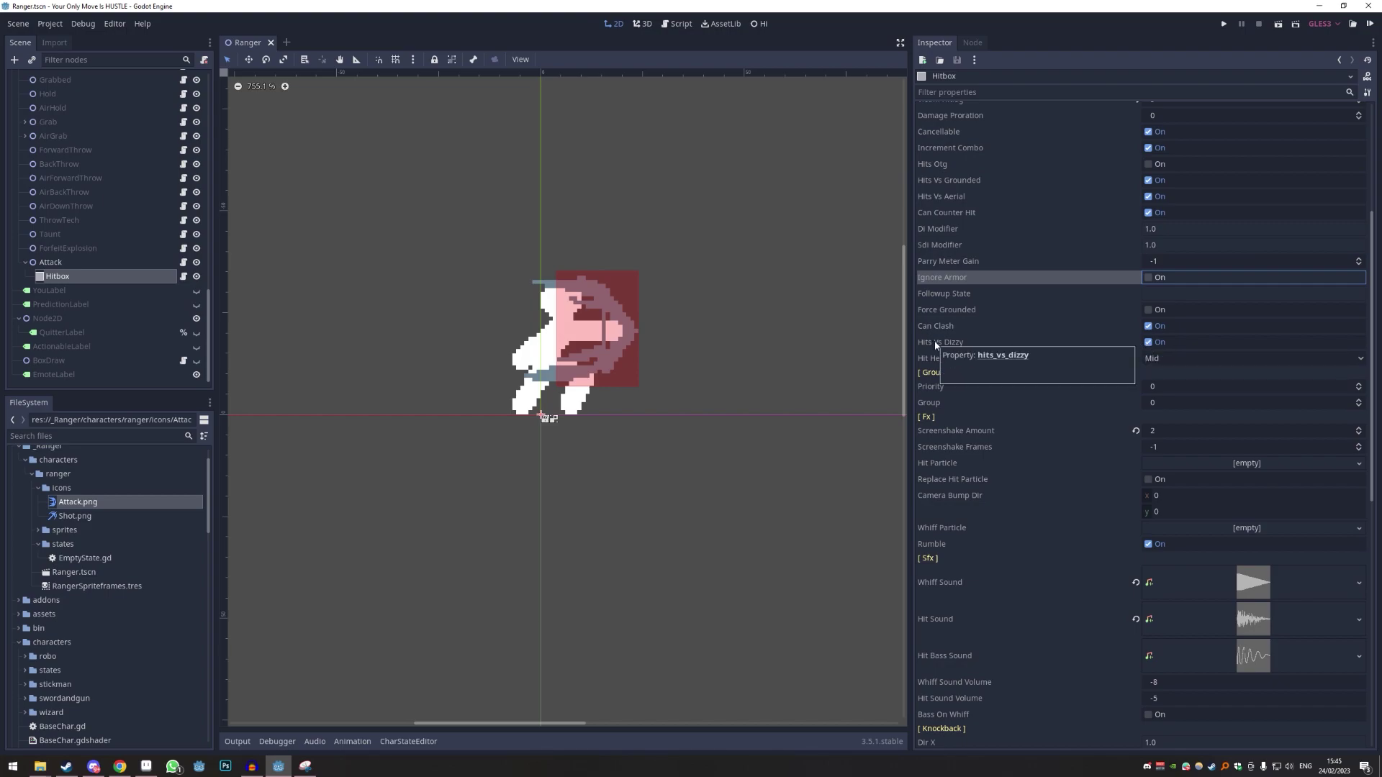
- Leave the hitbox's Hit Height at Mid and scroll down the Inspector
left_click(1155, 360)
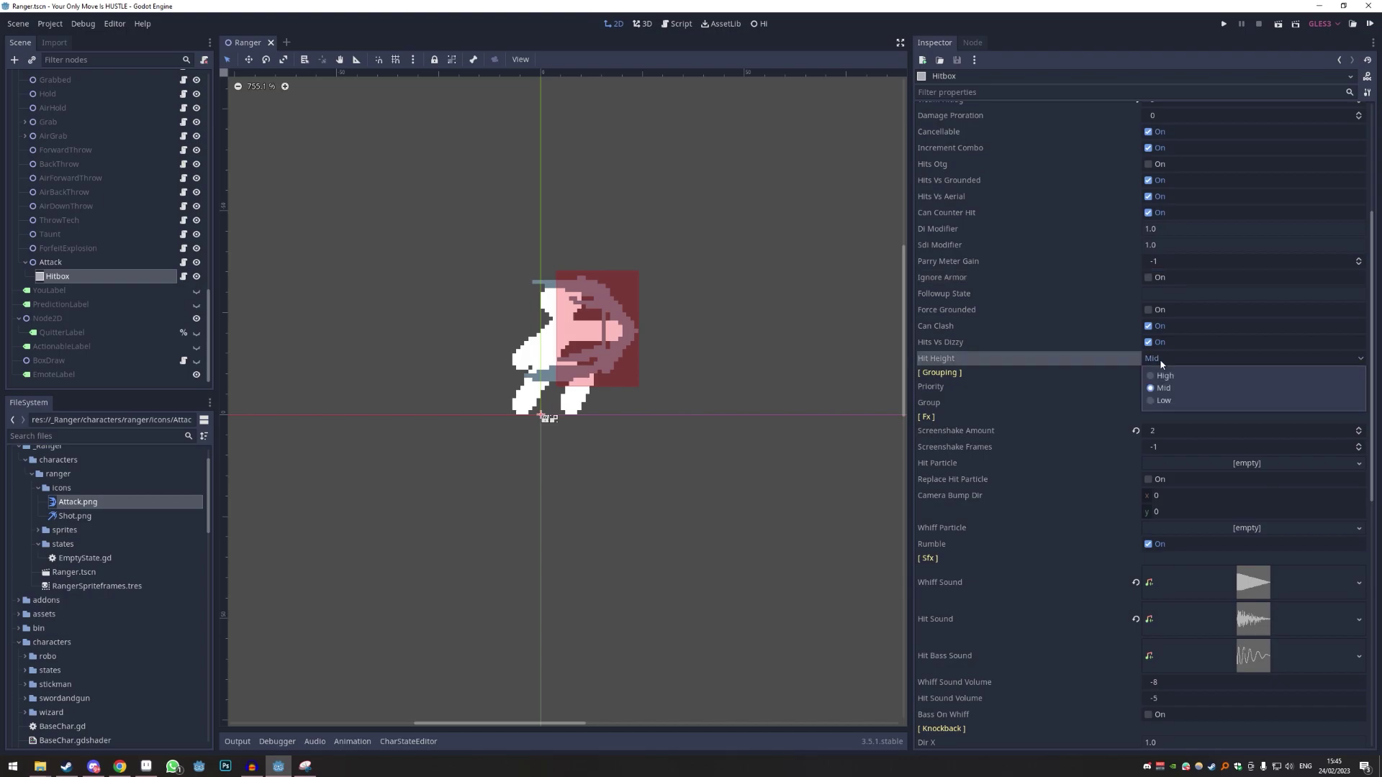
left_click(1078, 355)
scroll(1016, 338, "down", 2)
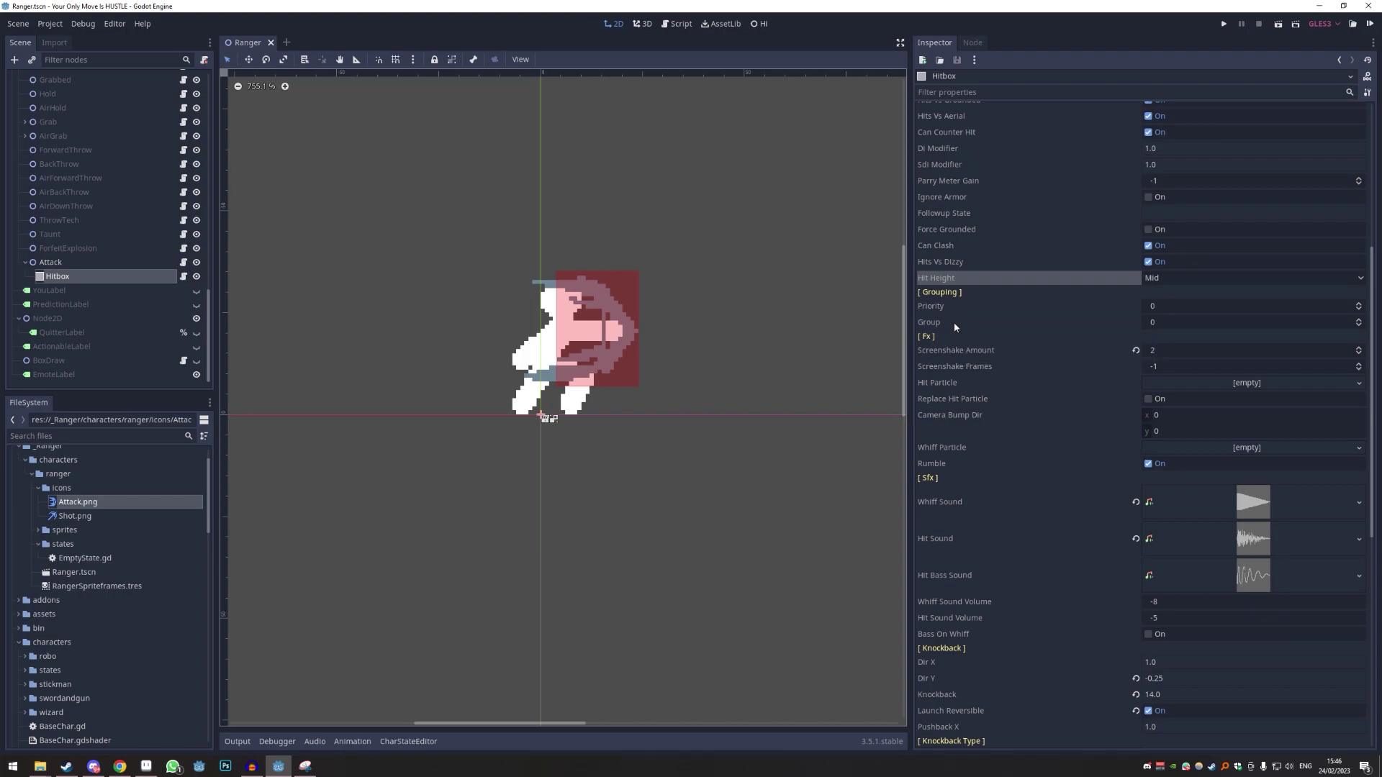
scroll(1004, 287, "down", 2)
- Revert Screenshake Amount to its default 4 and save the Ranger scene
left_click(1135, 272)
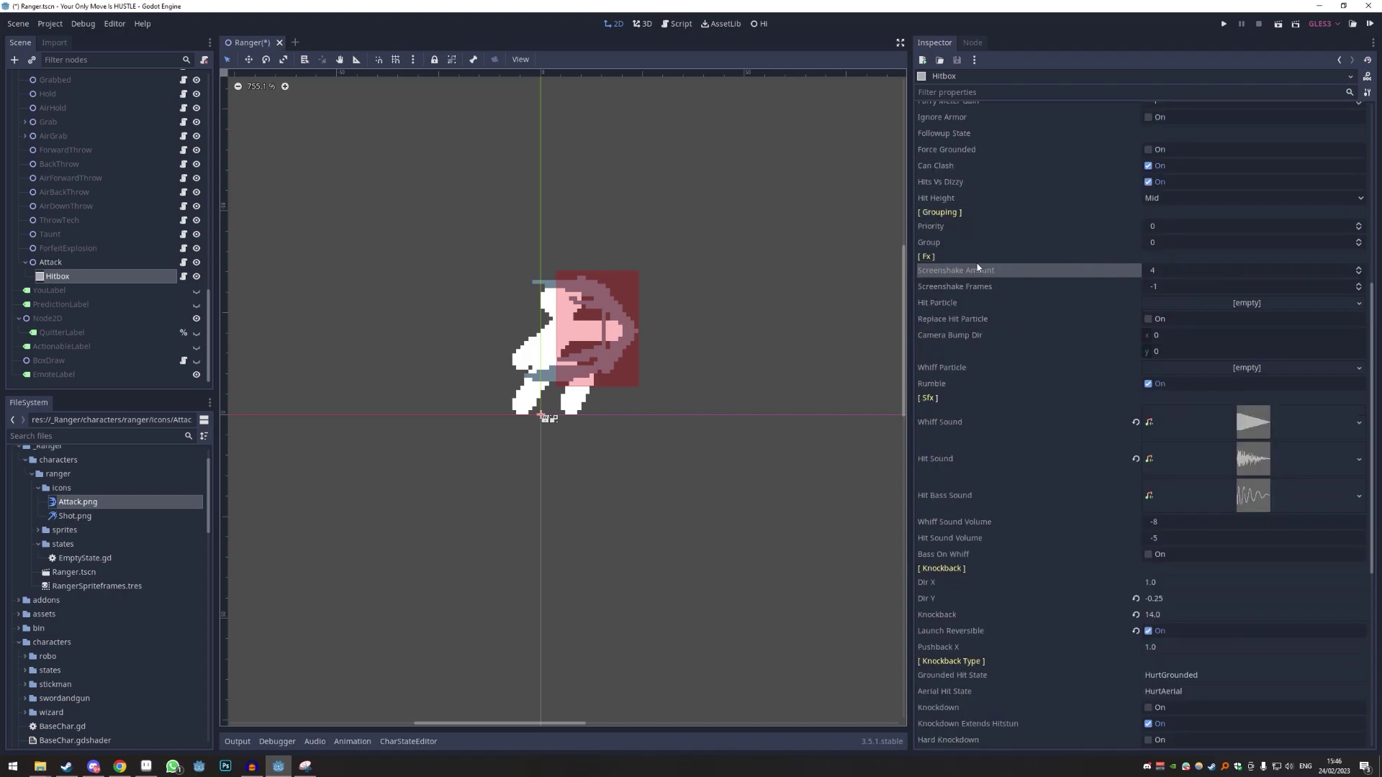
key("ctrl+s")
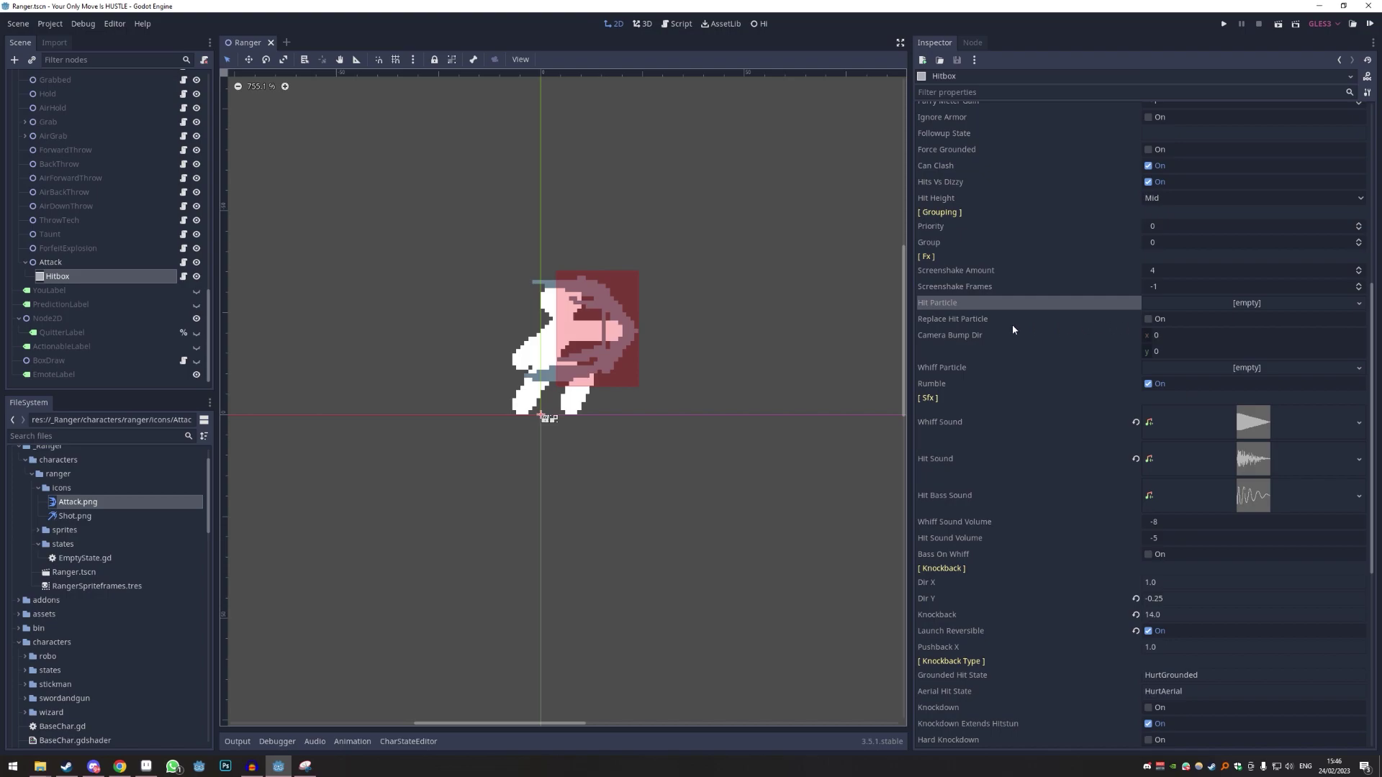
scroll(958, 321, "down", 2)
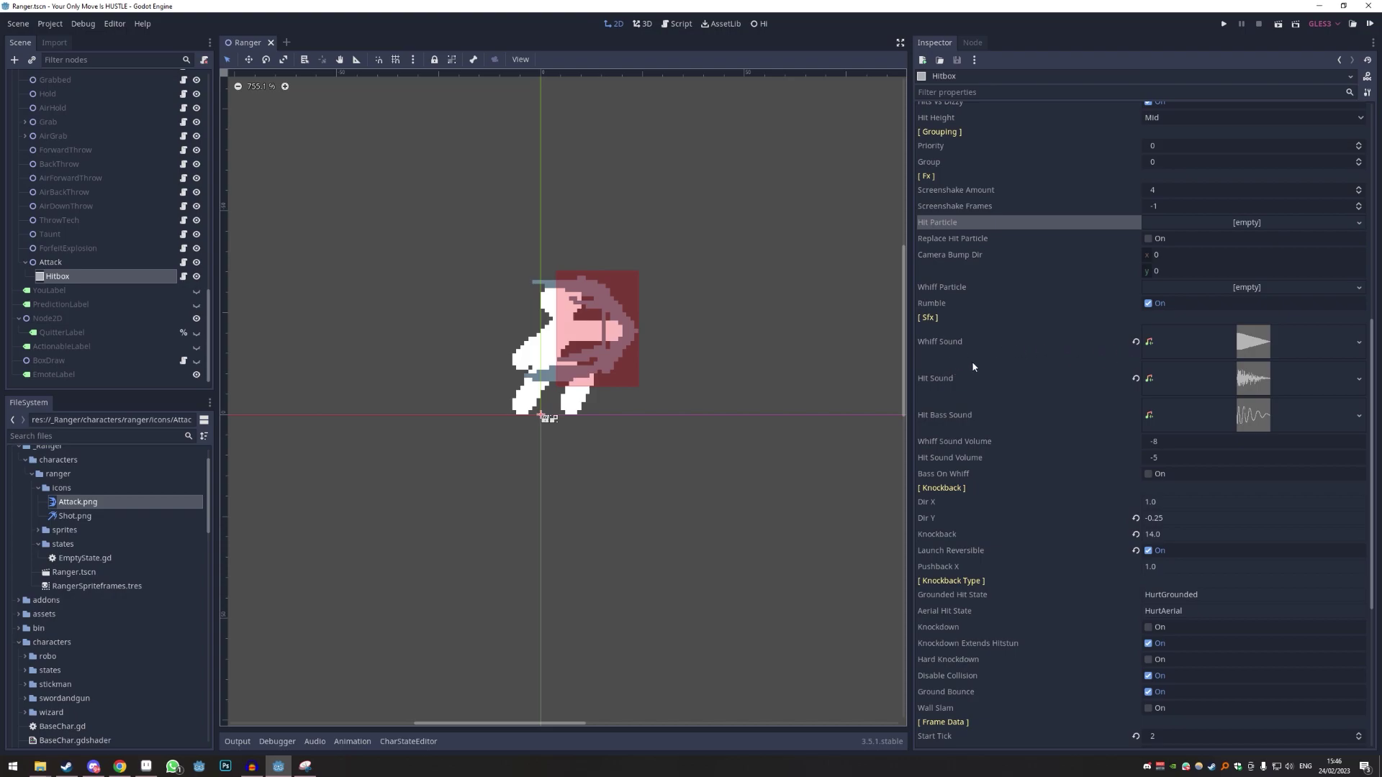
- Revert Whiff Sound and Hit Sound to their default sounds and save the scene
left_click(1136, 342)
left_click(1136, 378)
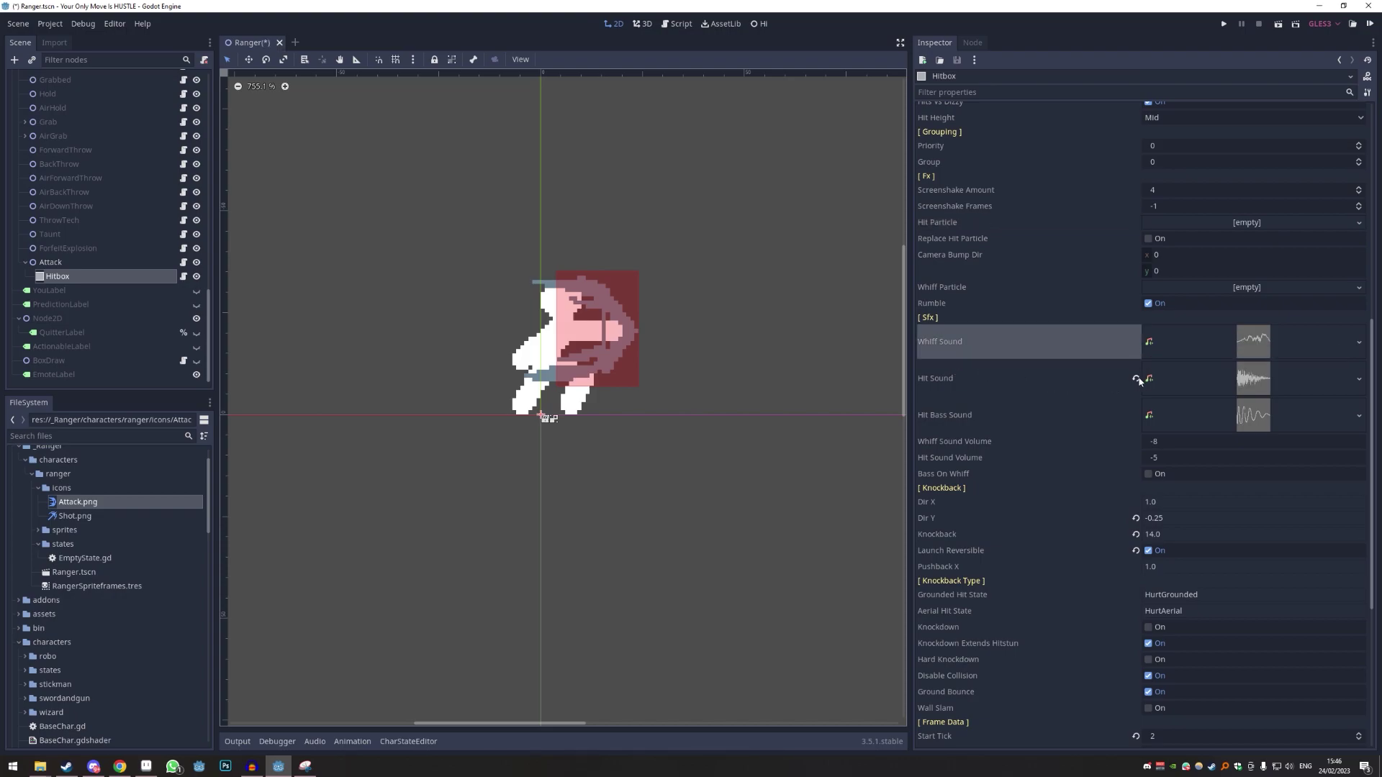
key("ctrl+s")
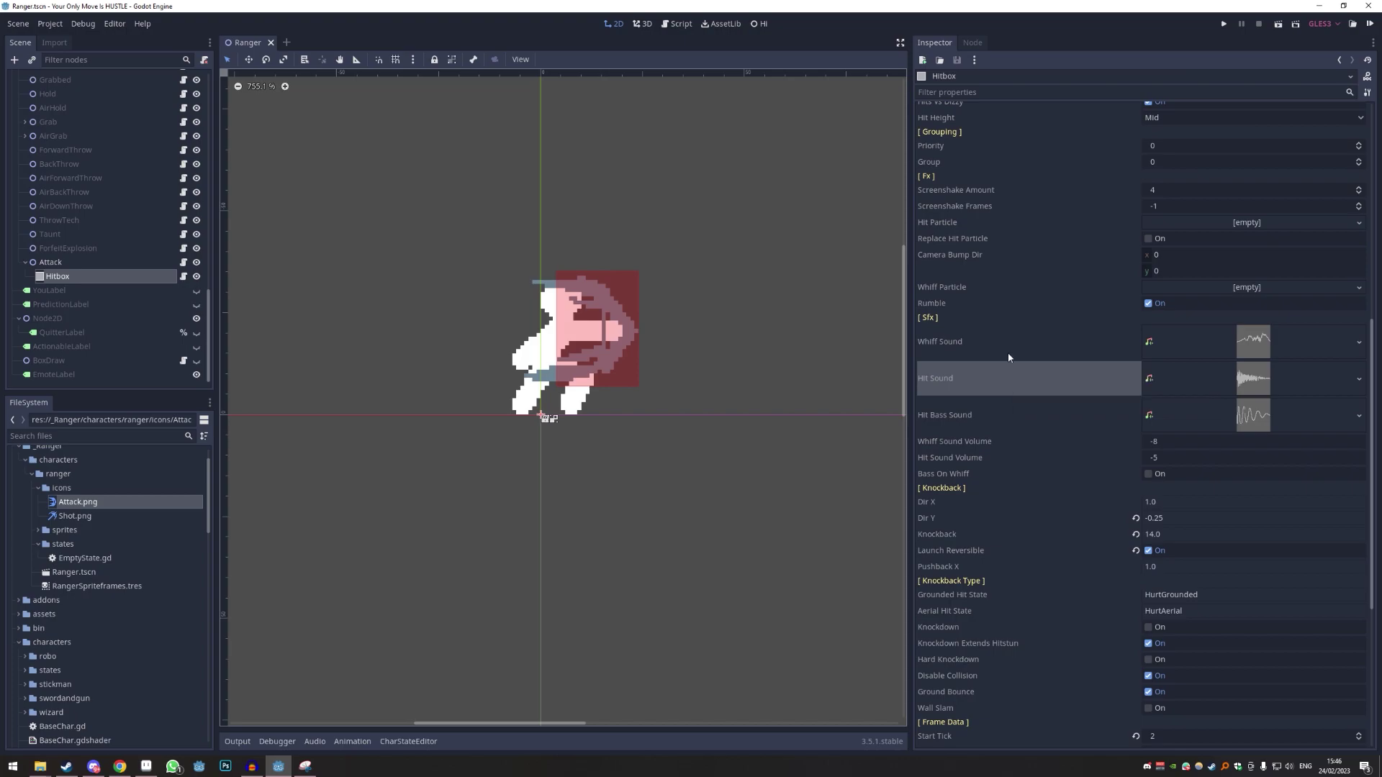
- Scroll to the Knockback section and start editing Dir X (currently 1.0)
scroll(1080, 364, "down", 3)
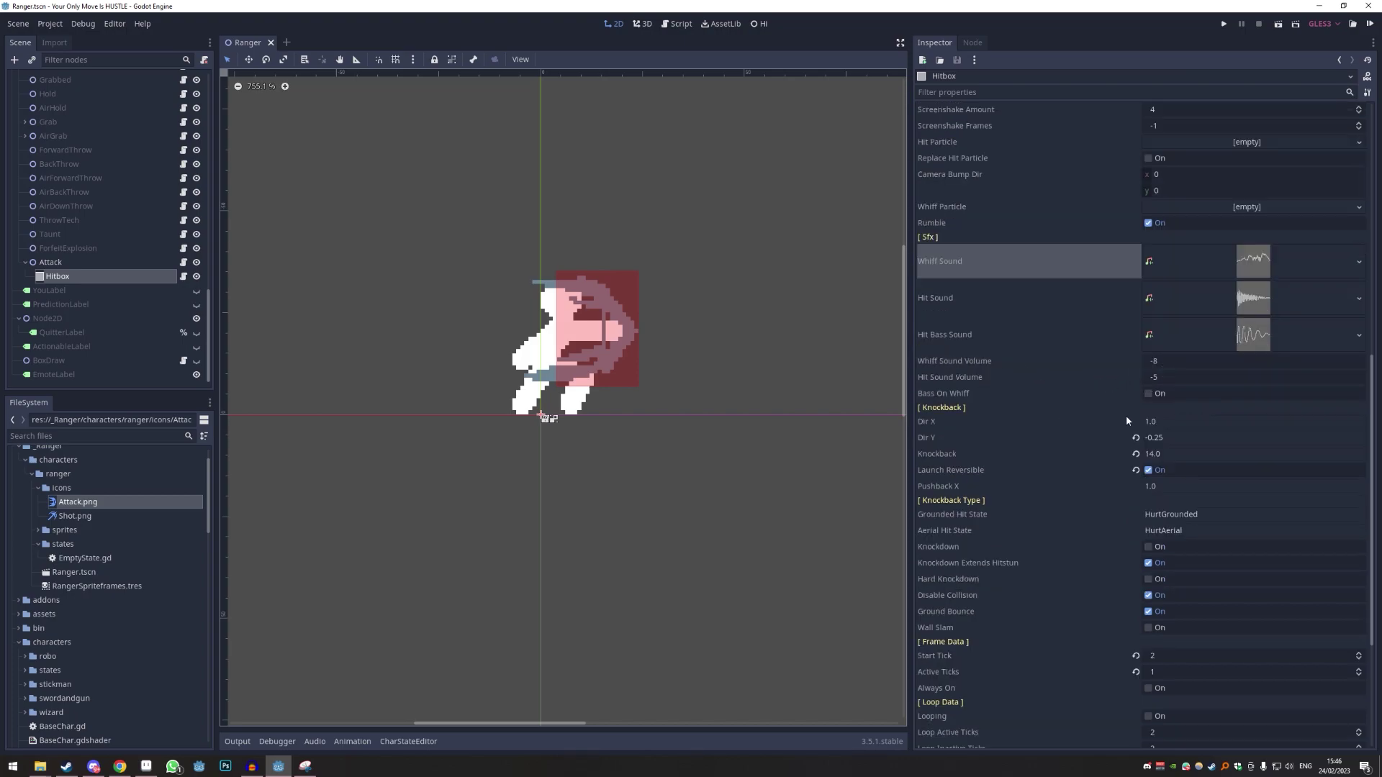
scroll(1017, 380, "down", 3)
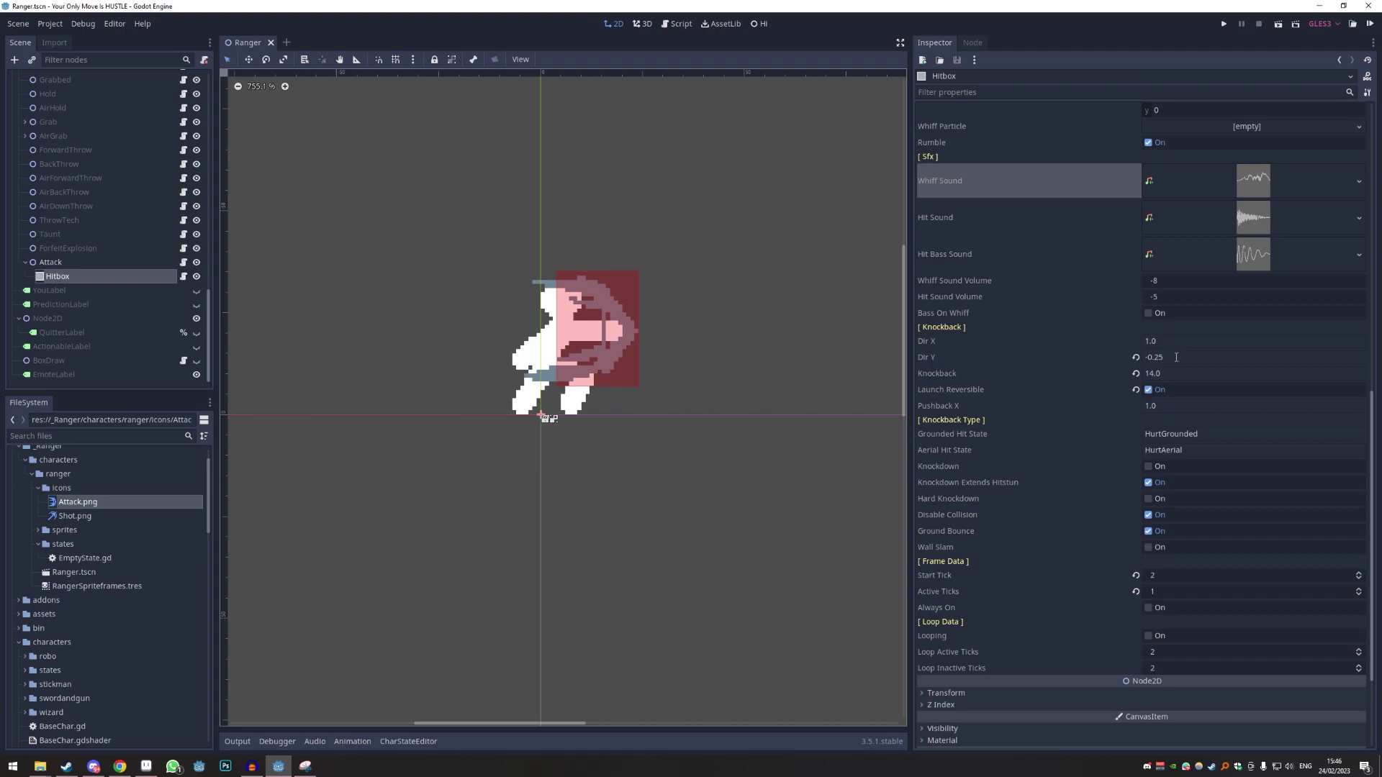
left_click(1159, 341)
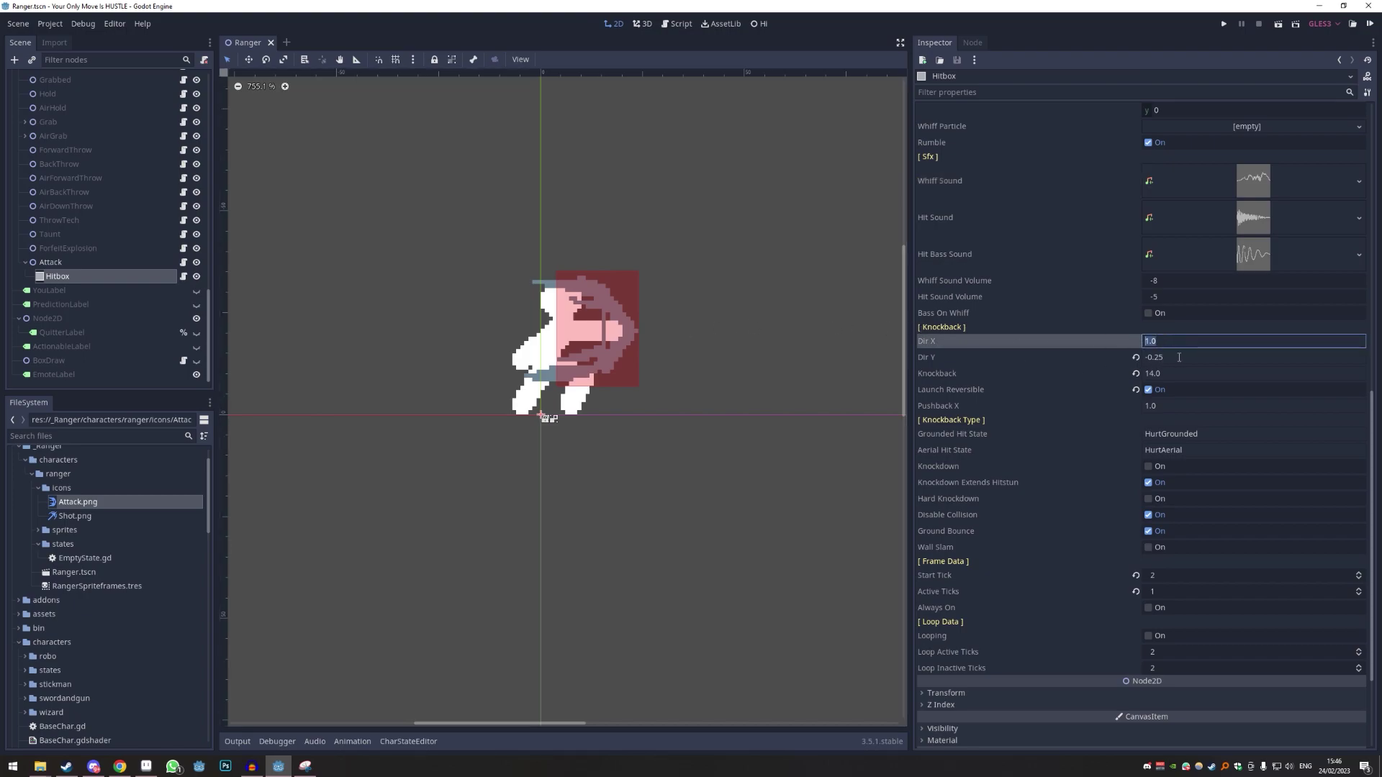
- Set the knockback Dir Y to -0.1 and Knockback to 5
left_click(1177, 357)
type("-0.1")
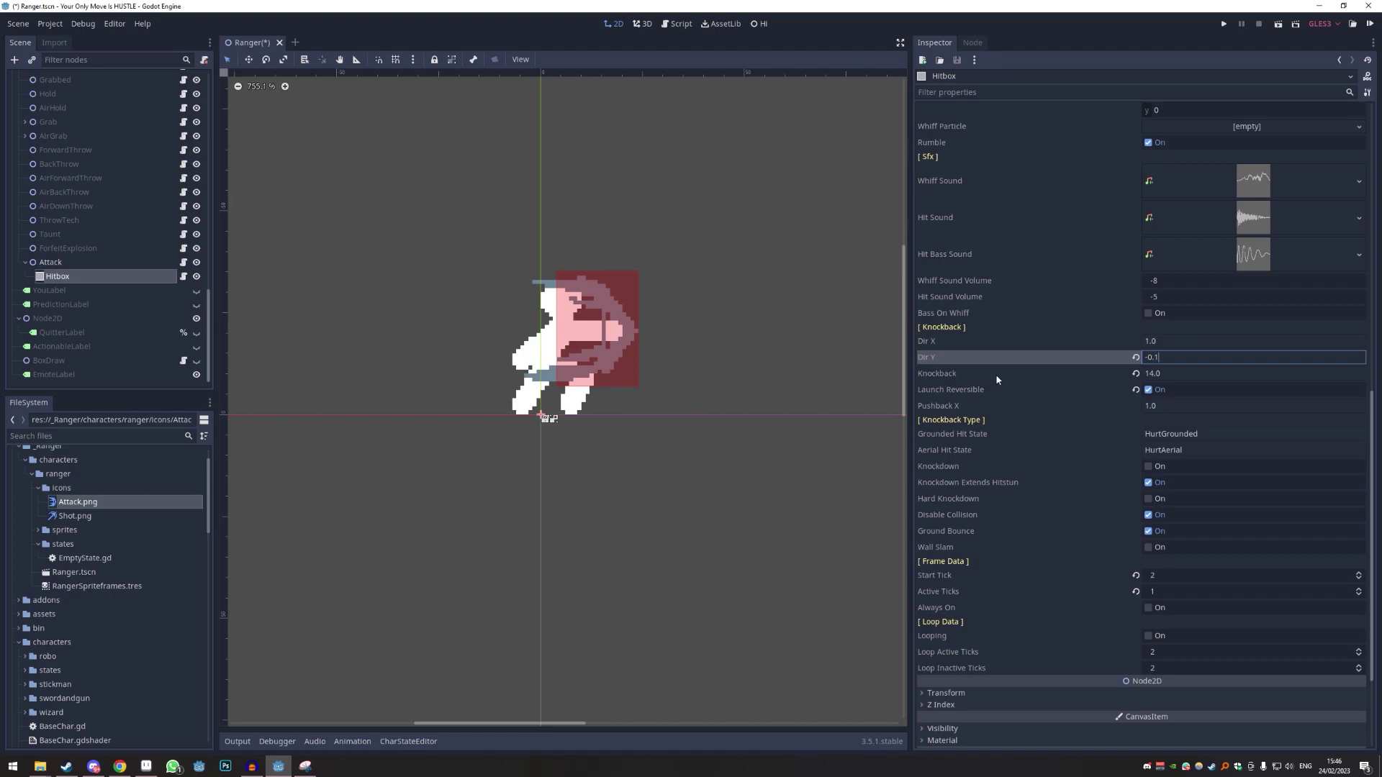
left_click(1172, 373)
type("10.0")
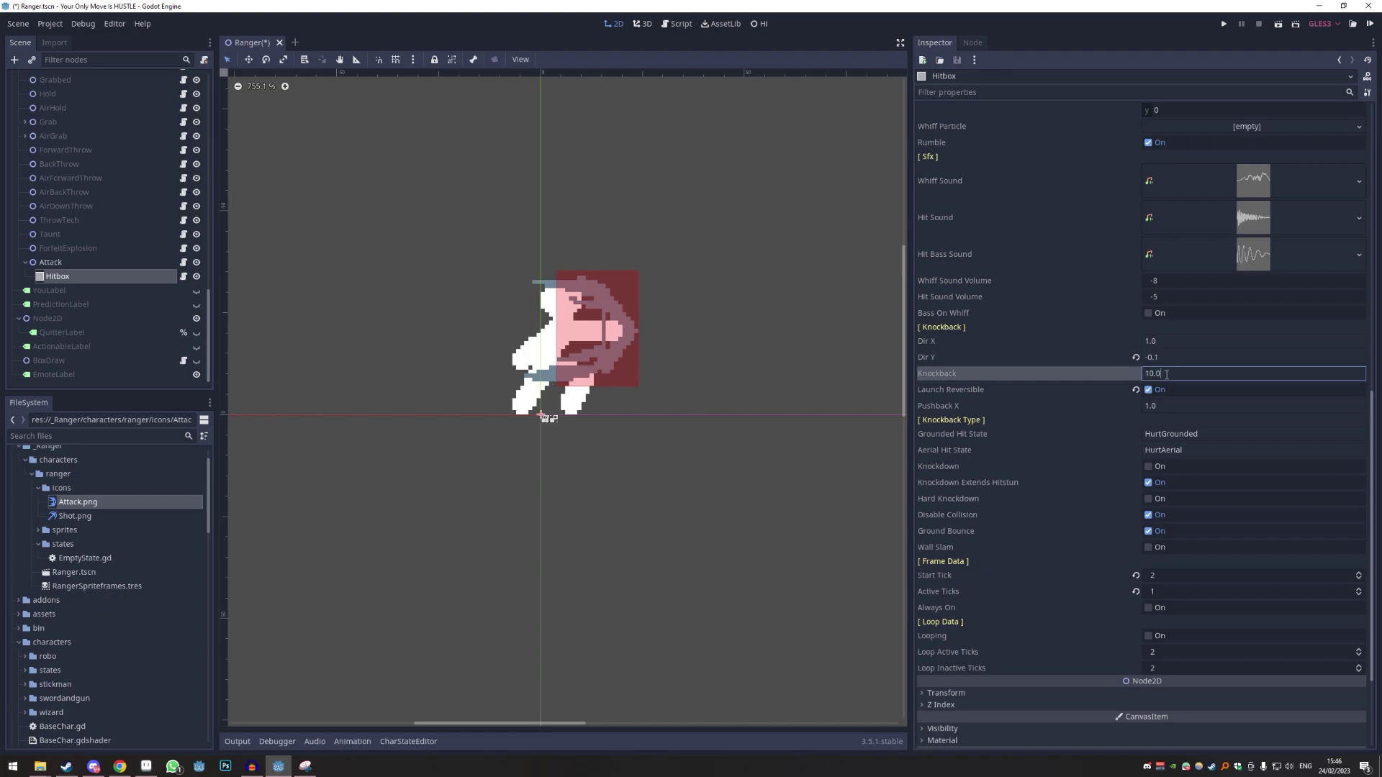
key("Return")
type("5")
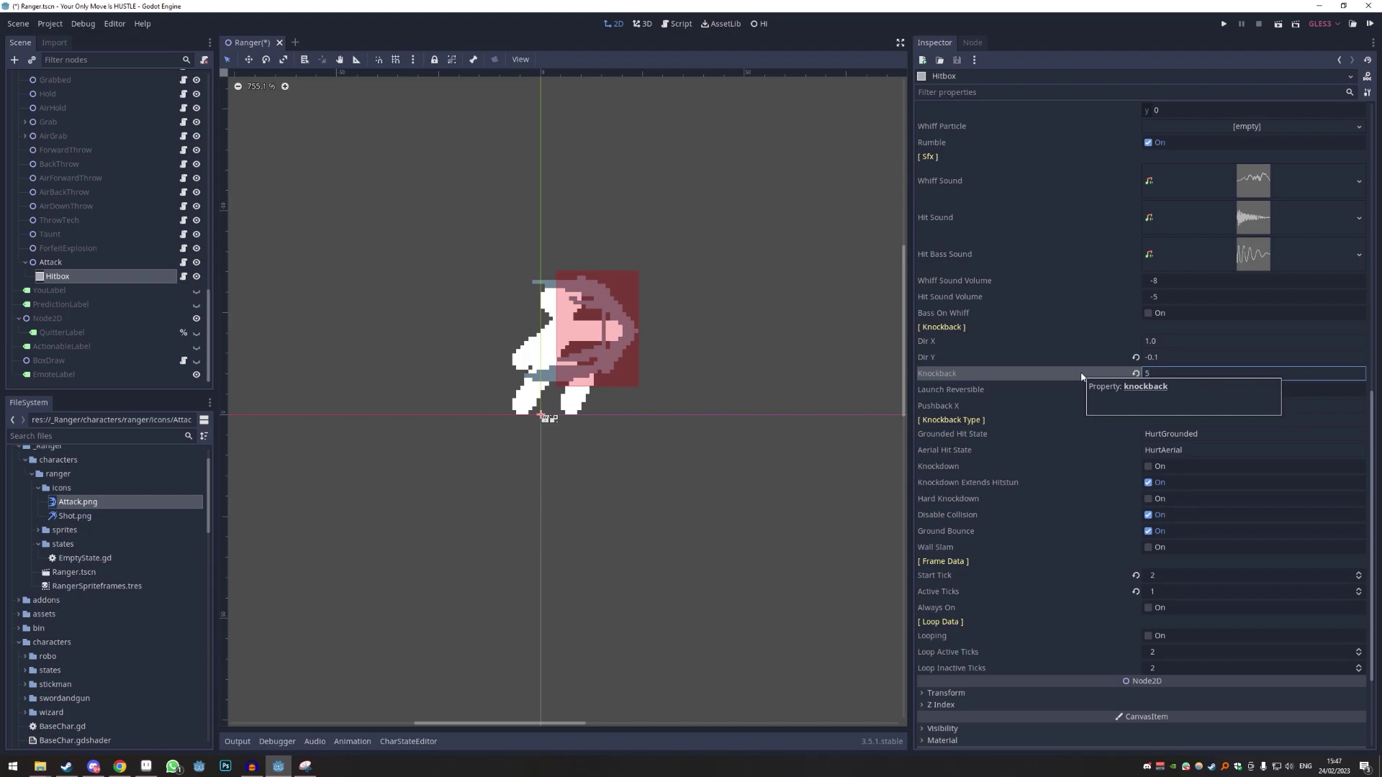
- Turn Launch Reversible off and save the Ranger scene
left_click(1149, 391)
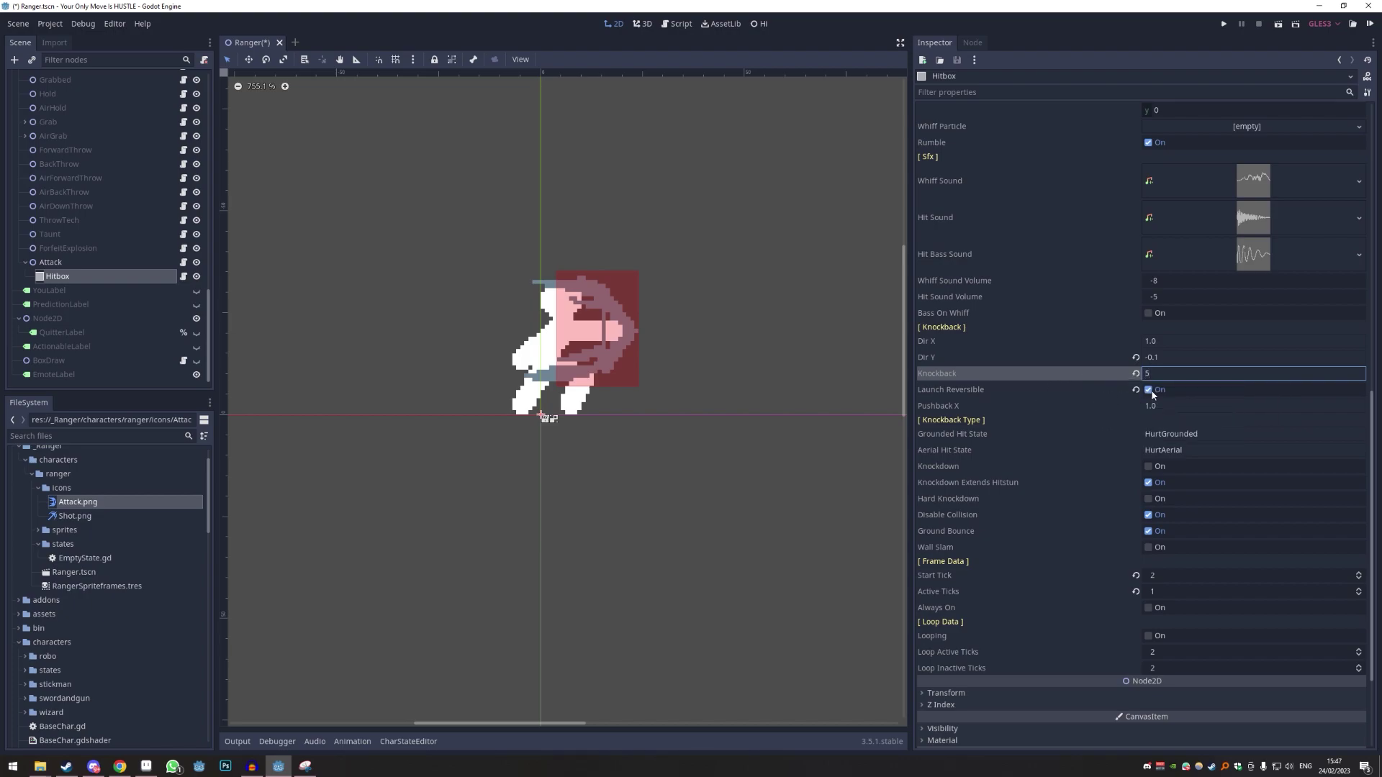
left_click(1149, 391)
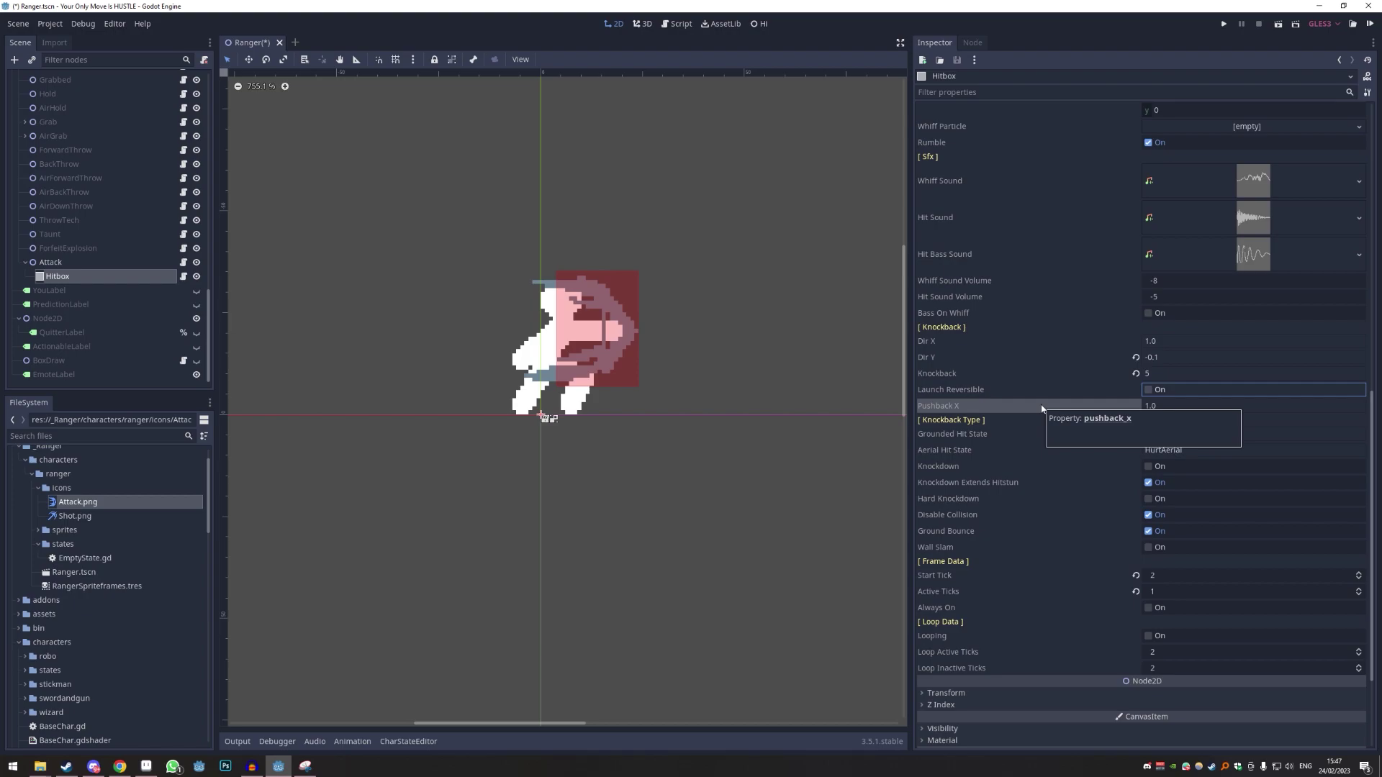
key("ctrl+s")
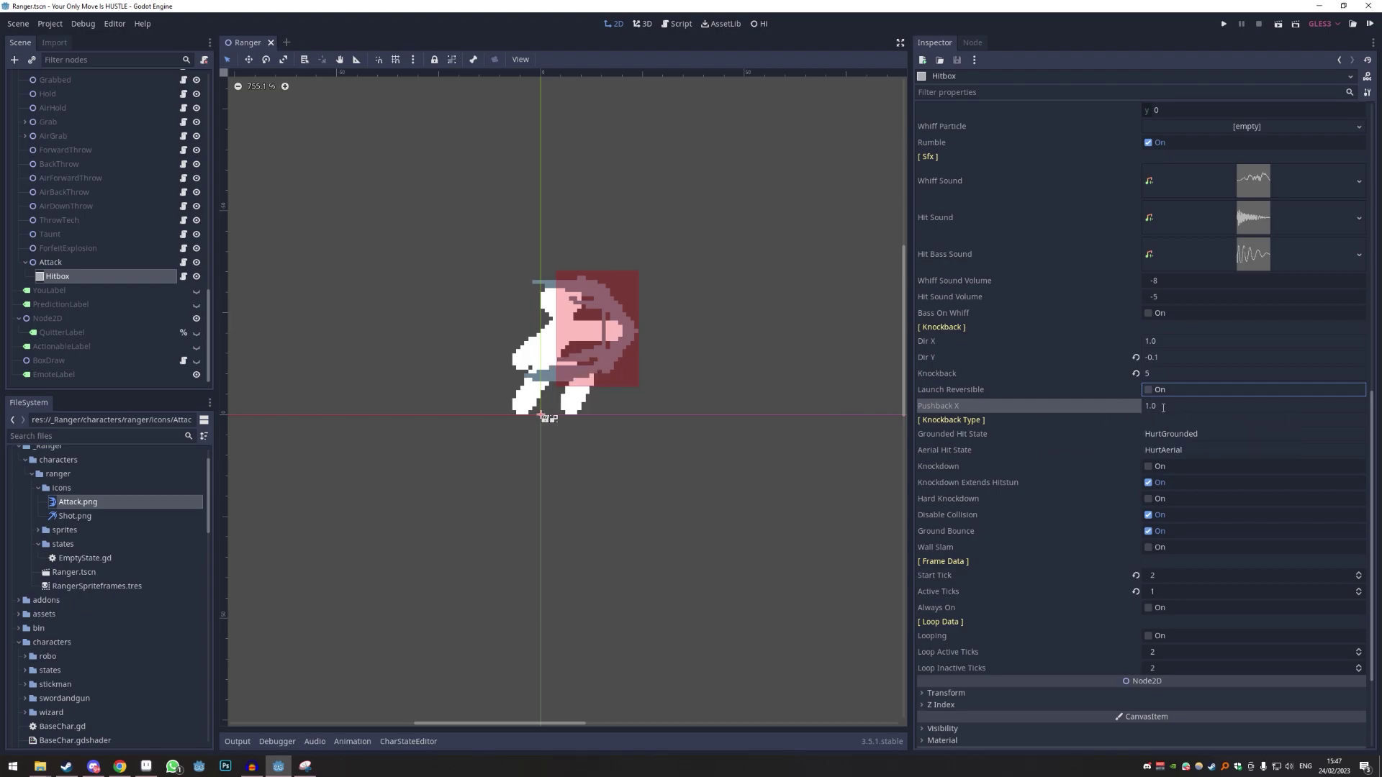
scroll(1091, 402, "down", 1)
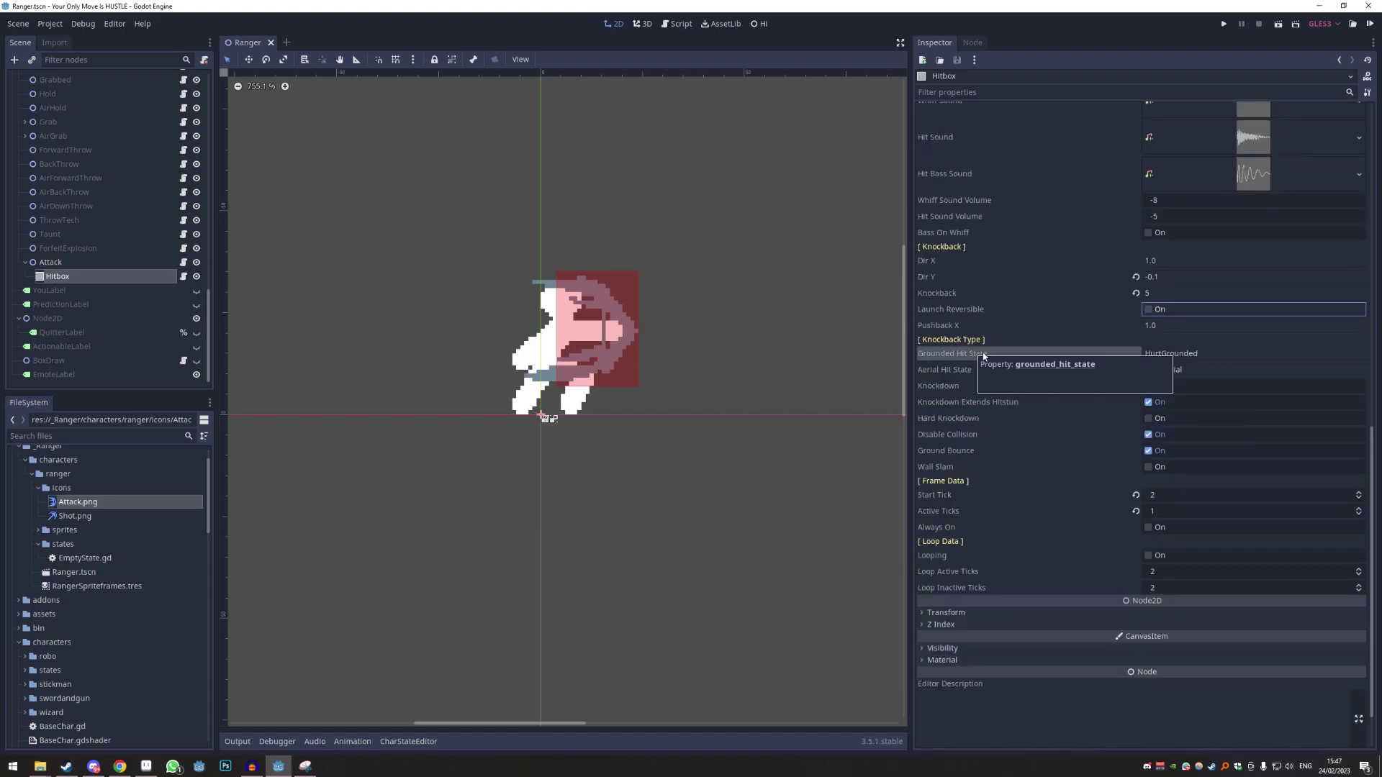
left_click_drag(1211, 353, 1141, 354)
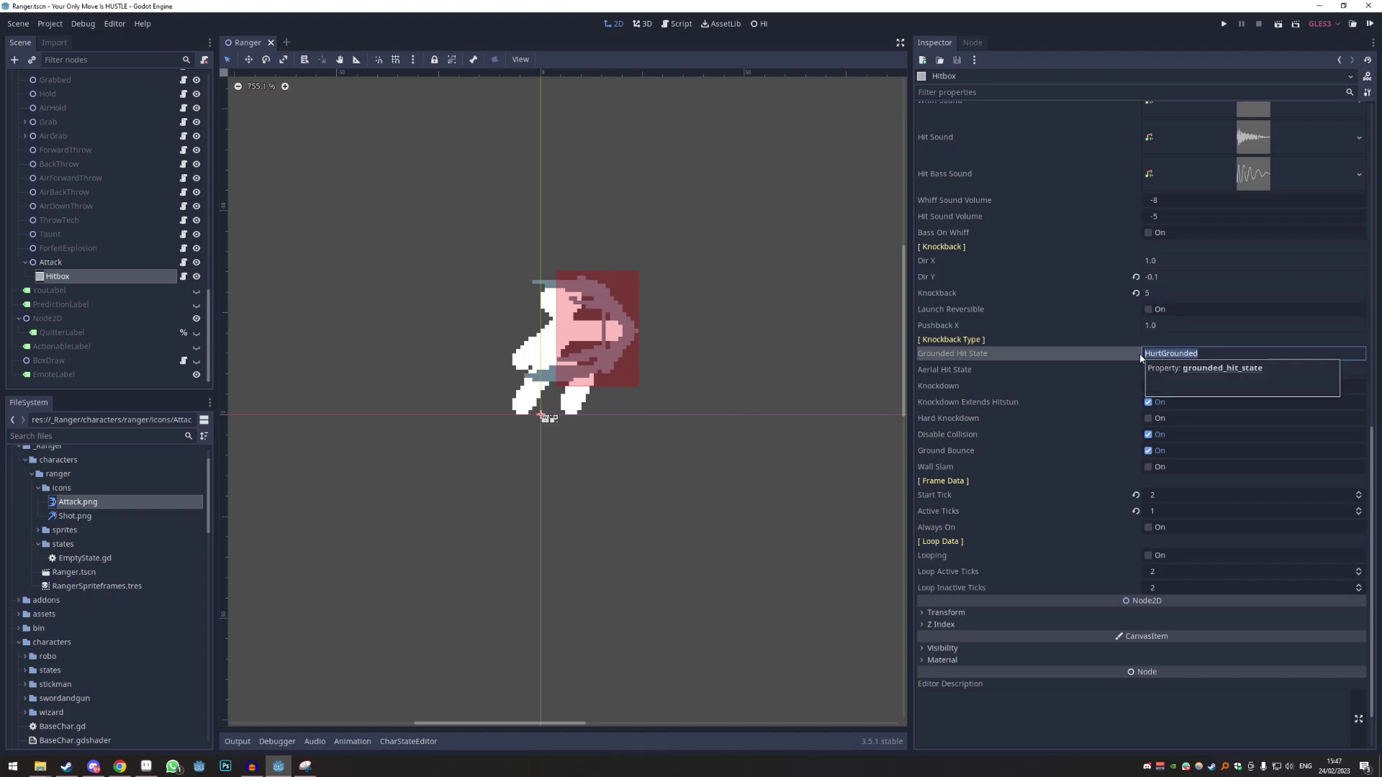
left_click(1174, 369)
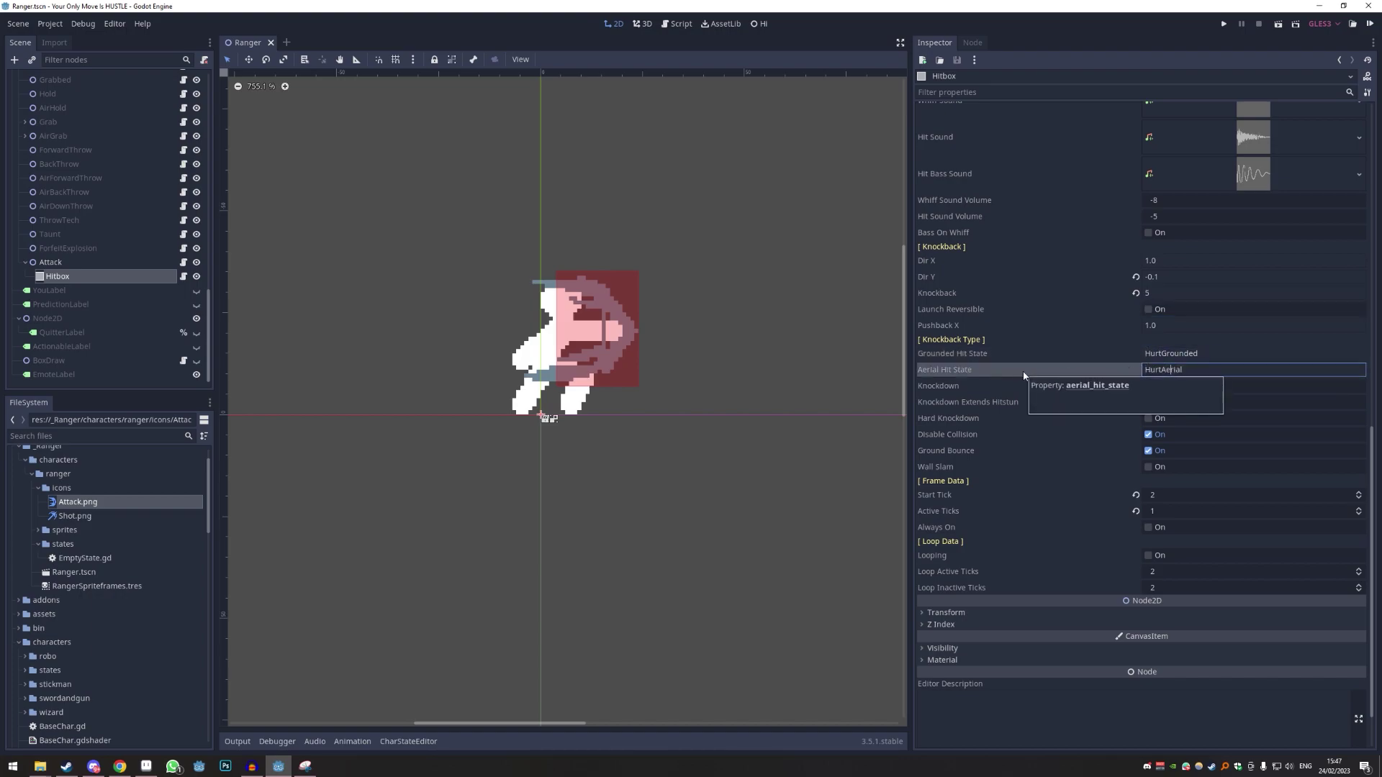
key("ctrl+a")
key("ctrl+c")
double_click(1165, 354)
key("ctrl+v")
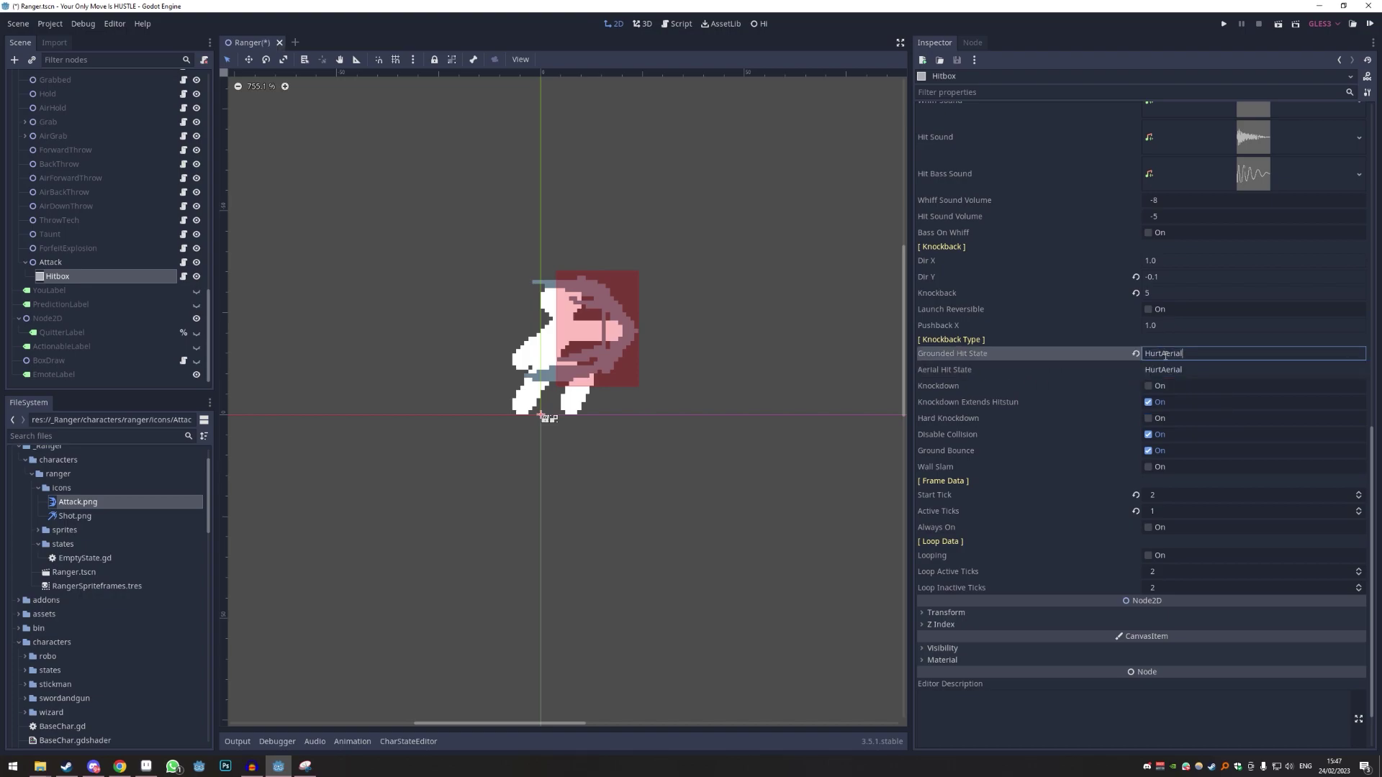
left_click(1135, 356)
scroll(1007, 381, "down", 3)
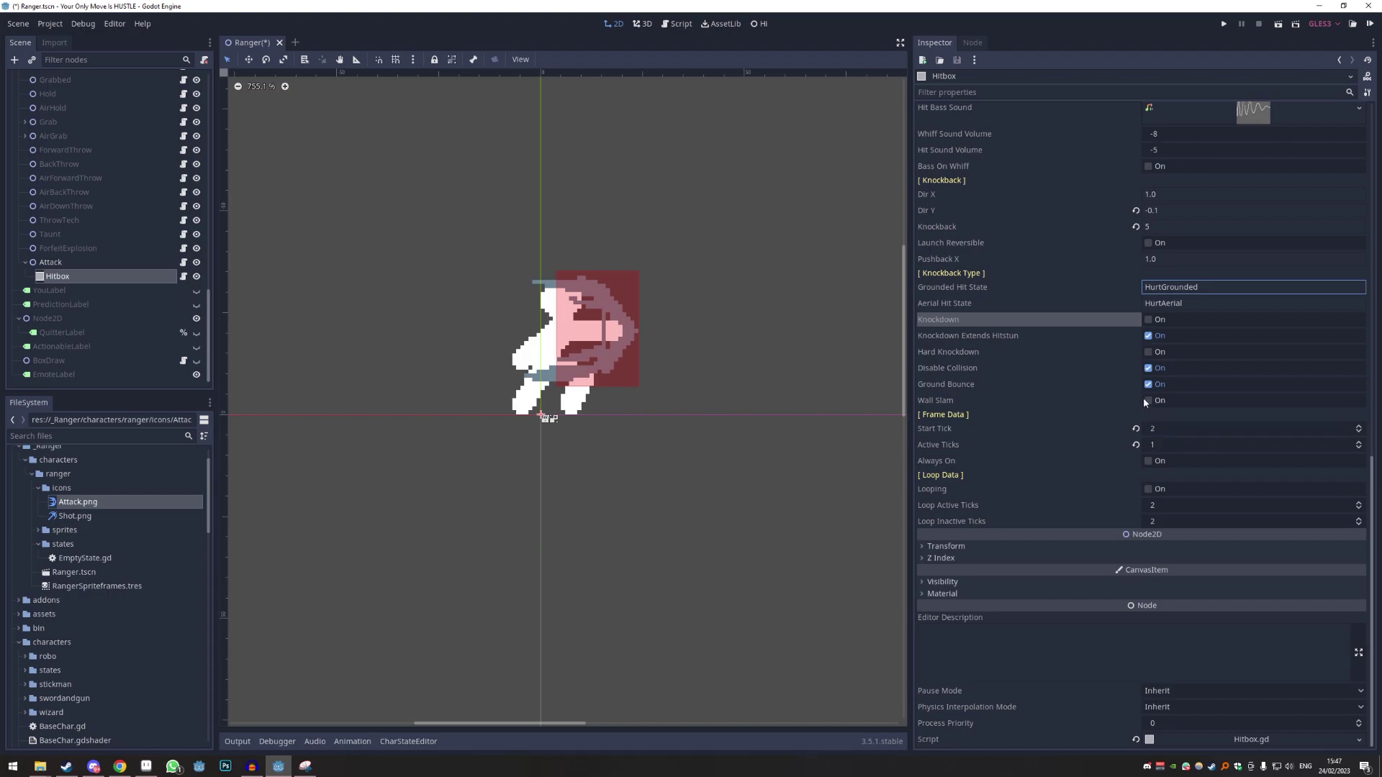
key("ctrl+s")
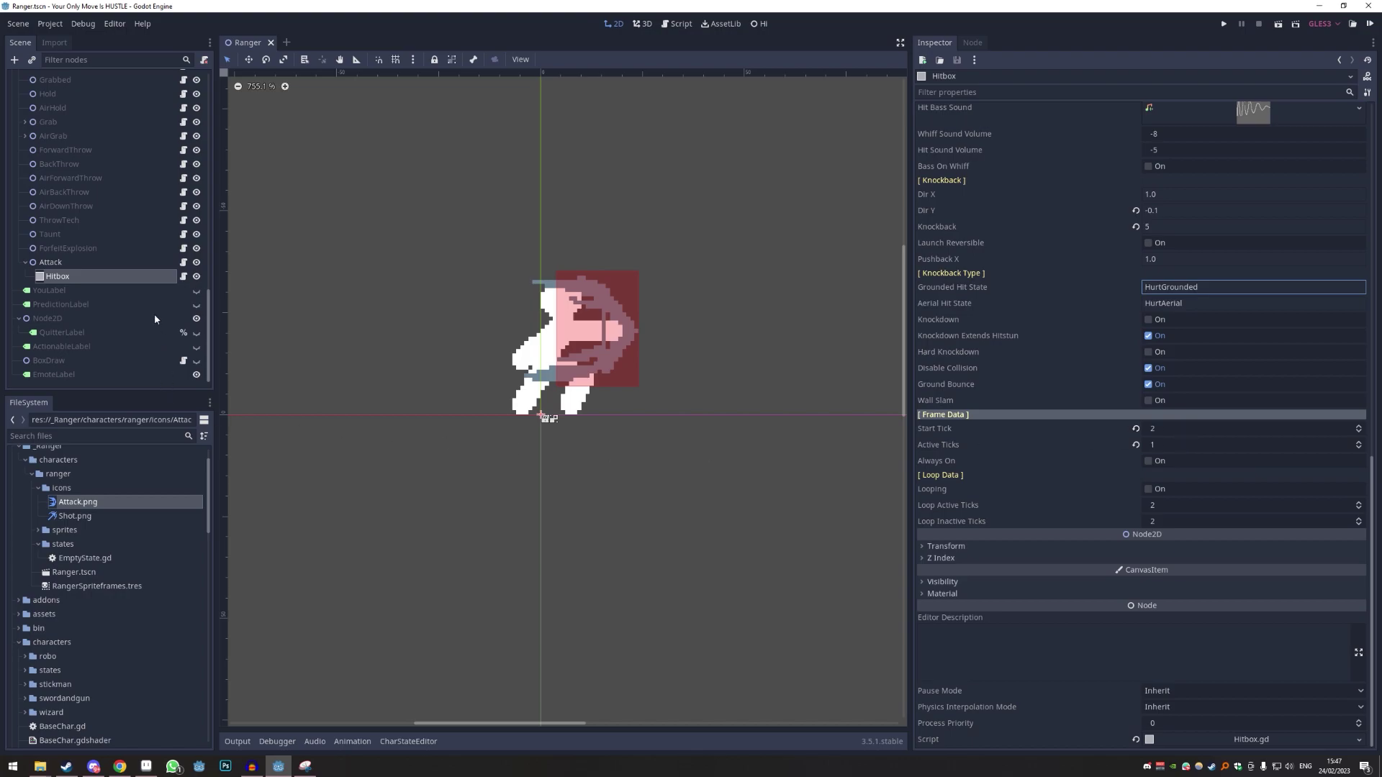
scroll(136, 282, "up", 15)
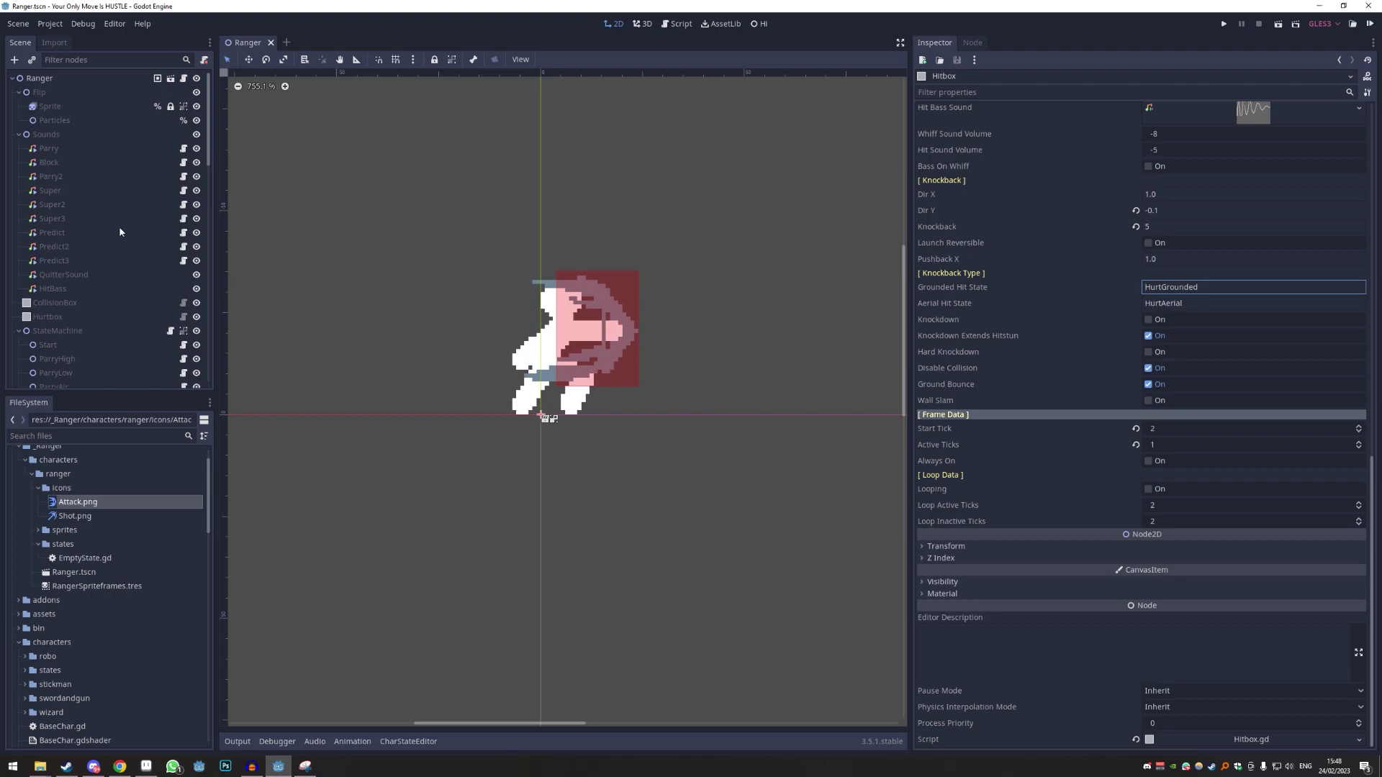
left_click(61, 111)
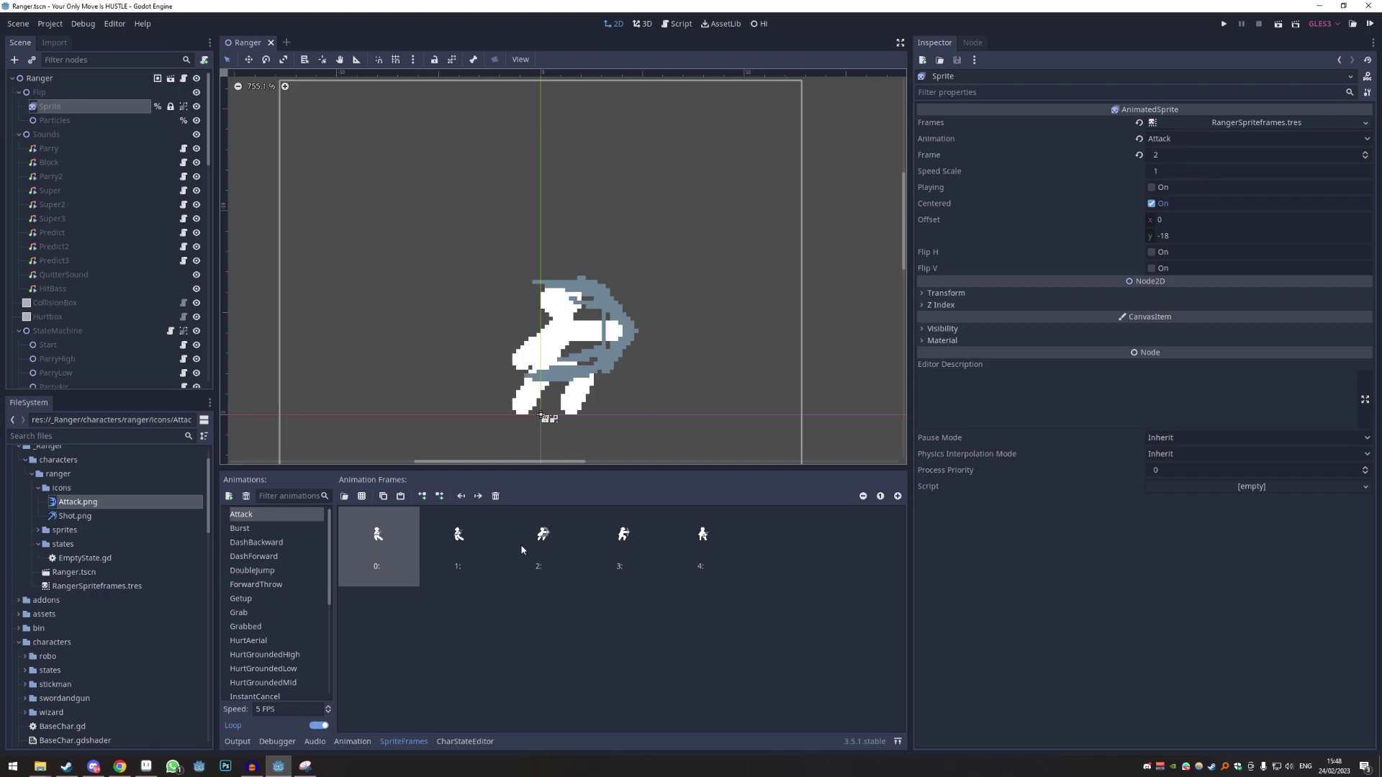
left_click(526, 551)
left_click(1365, 159)
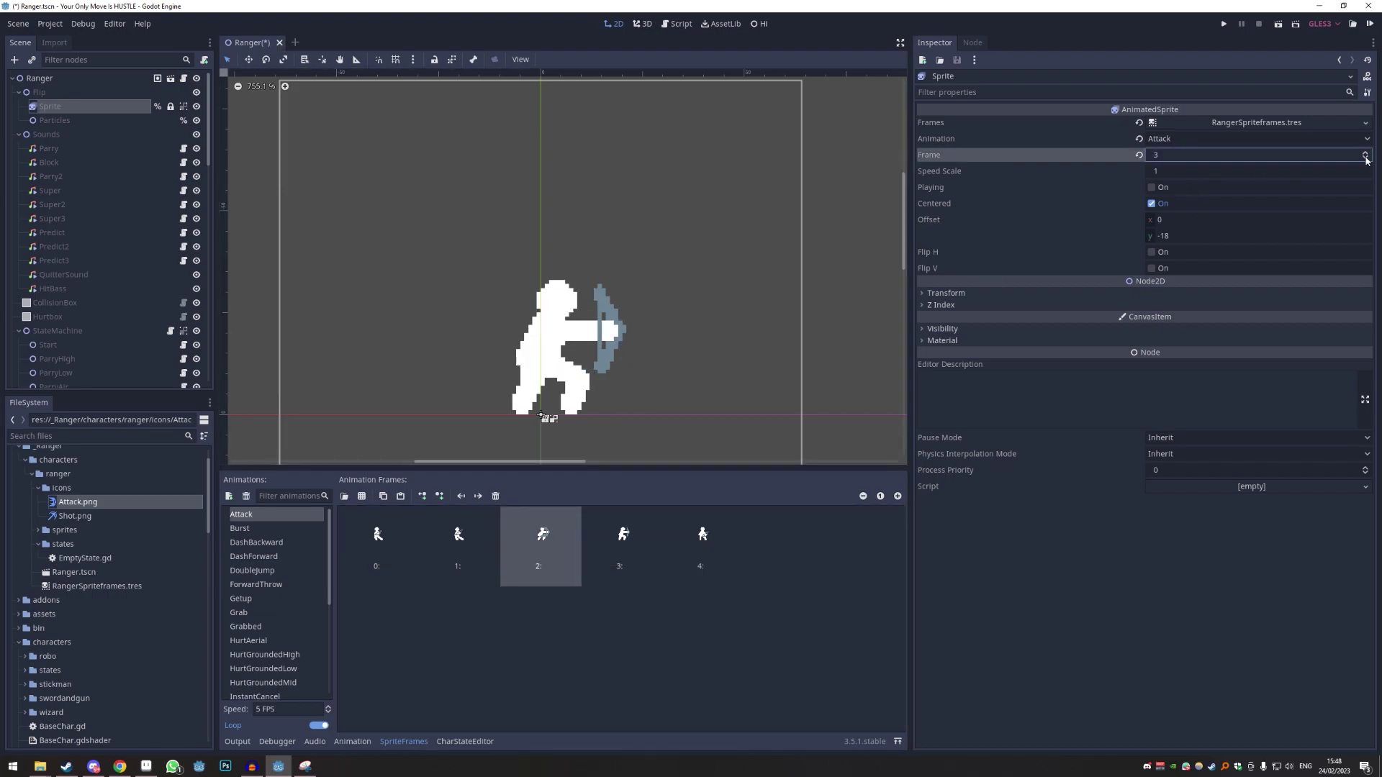
left_click(1365, 159)
left_click(1366, 154)
left_click(1366, 154)
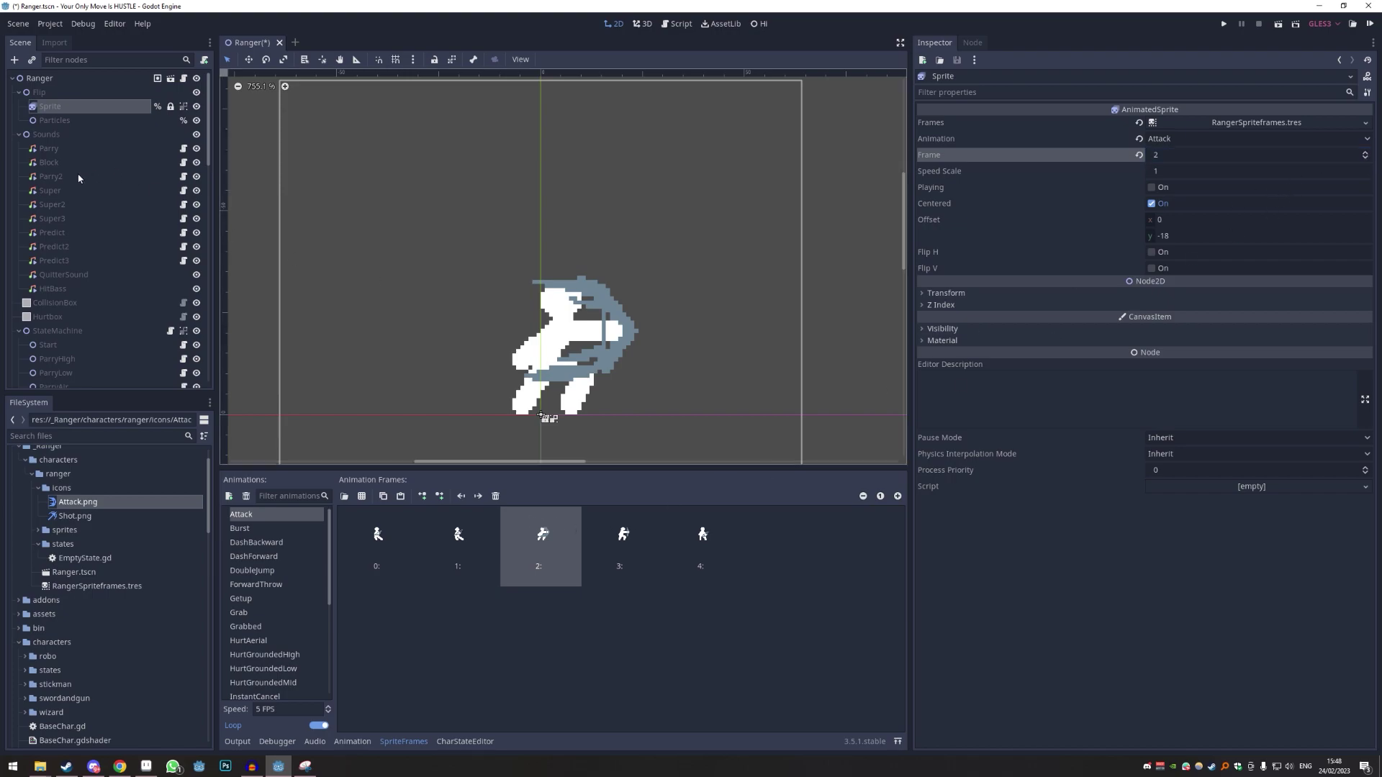
scroll(85, 197, "down", 3)
scroll(61, 257, "down", 15)
left_click(51, 262)
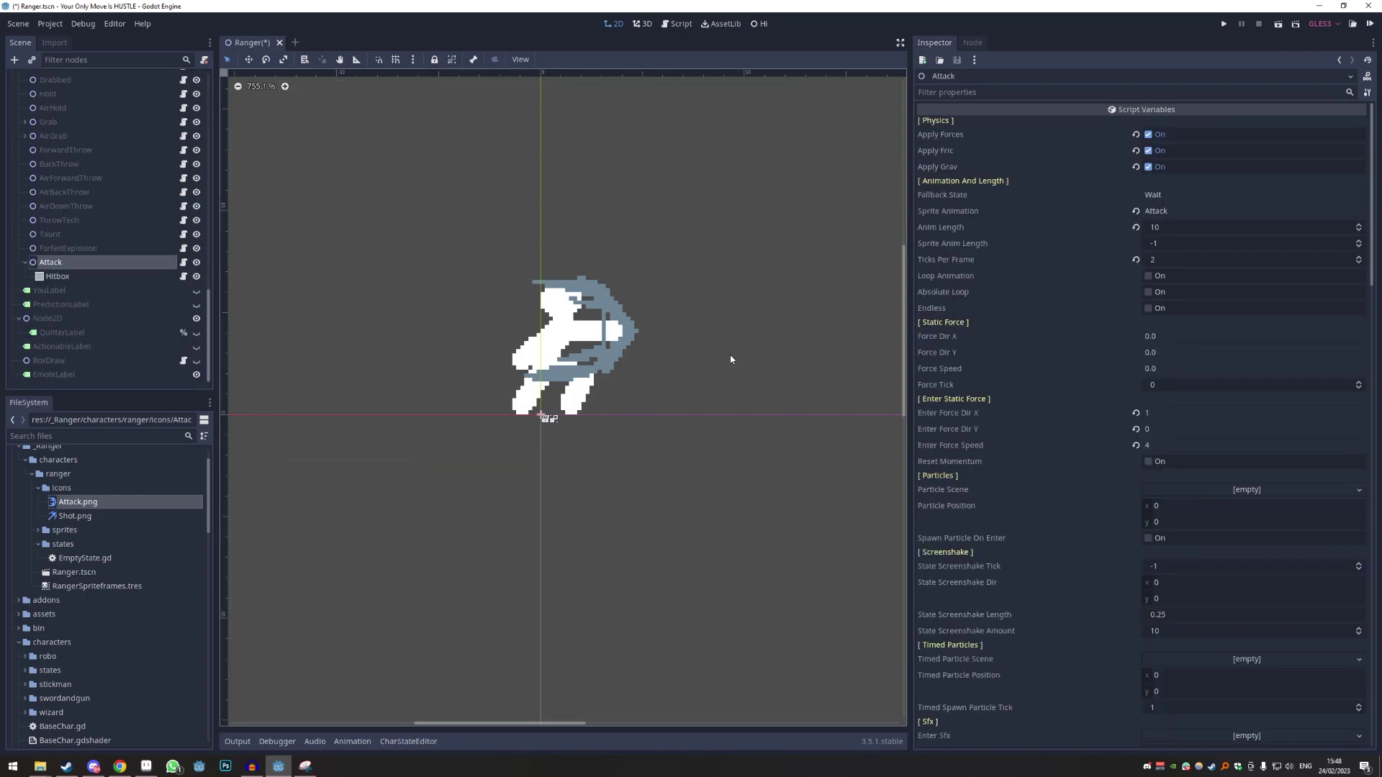
scroll(1049, 339, "down", 15)
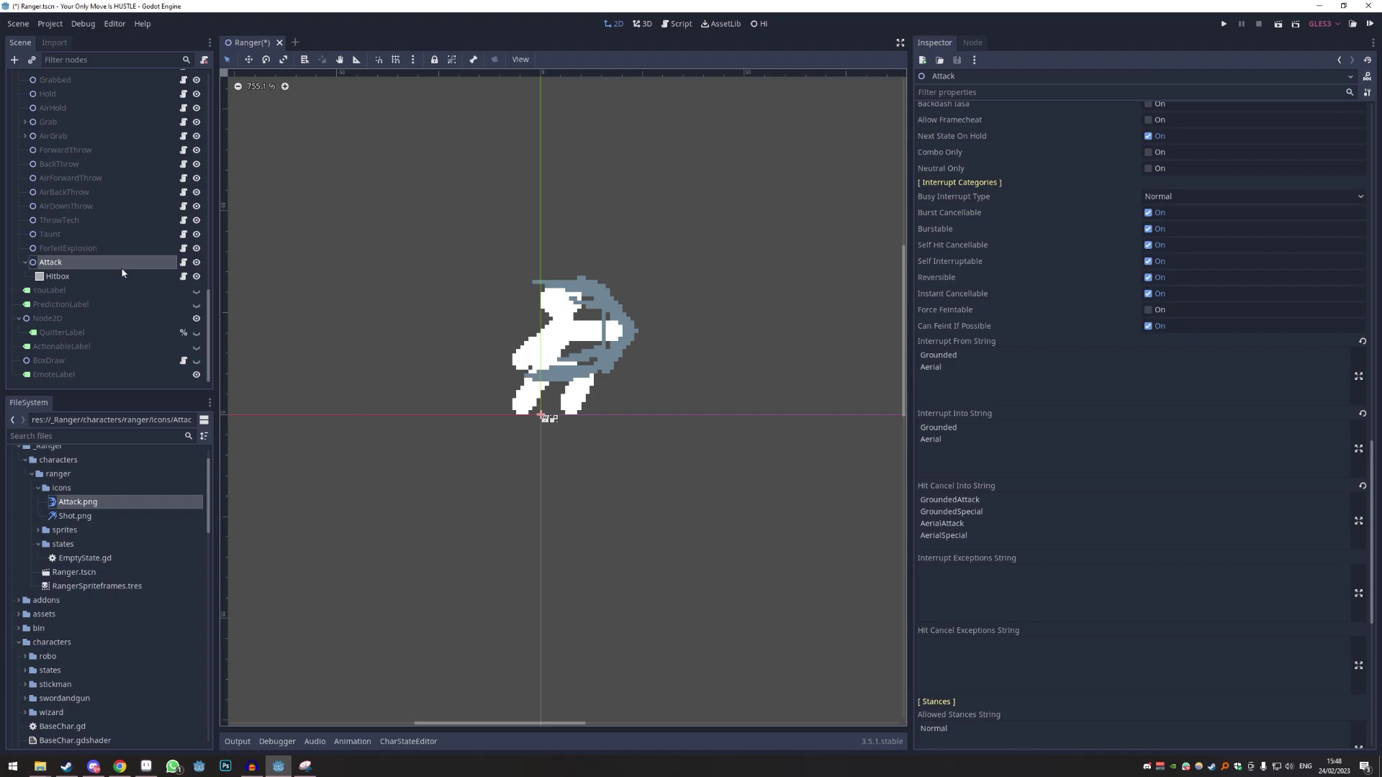
scroll(62, 163, "up", 10)
left_click(51, 93)
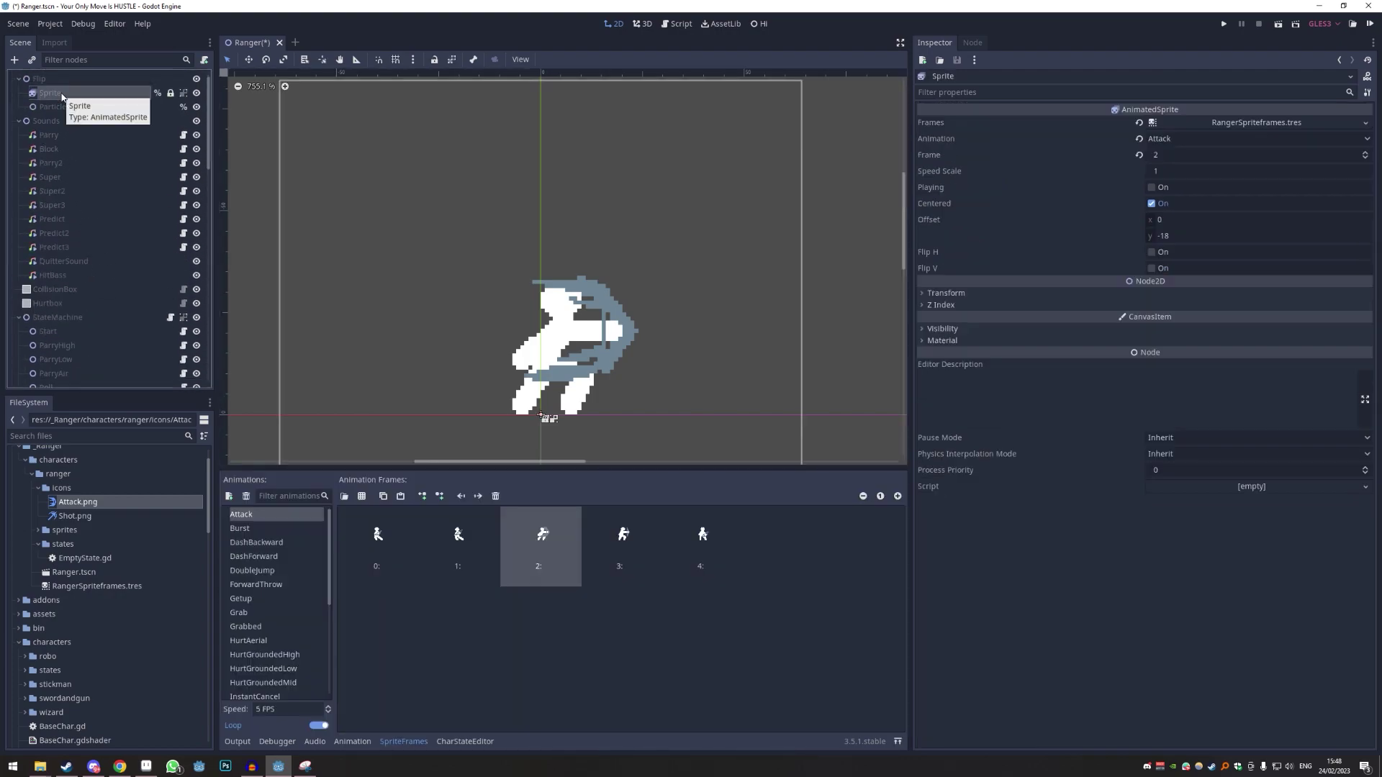
scroll(79, 167, "down", 10)
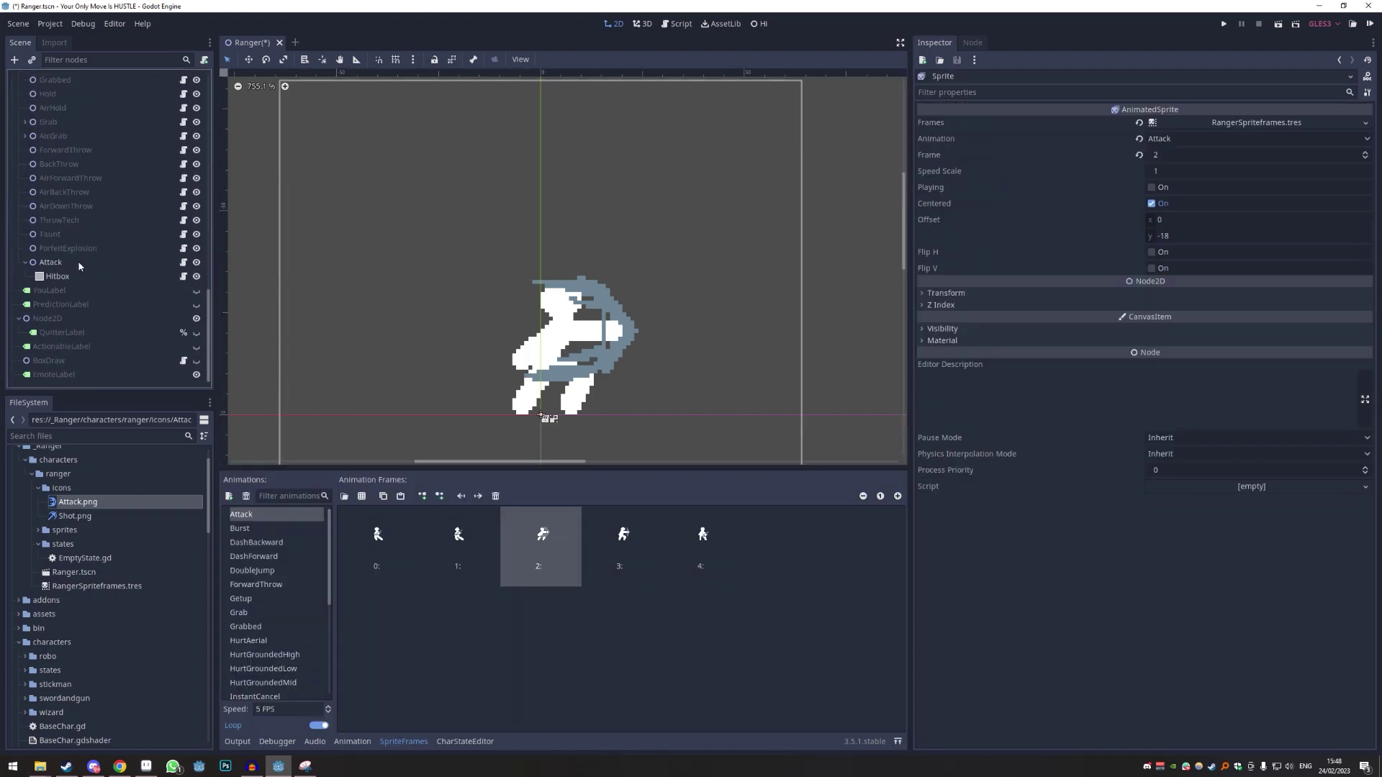
left_click(75, 264)
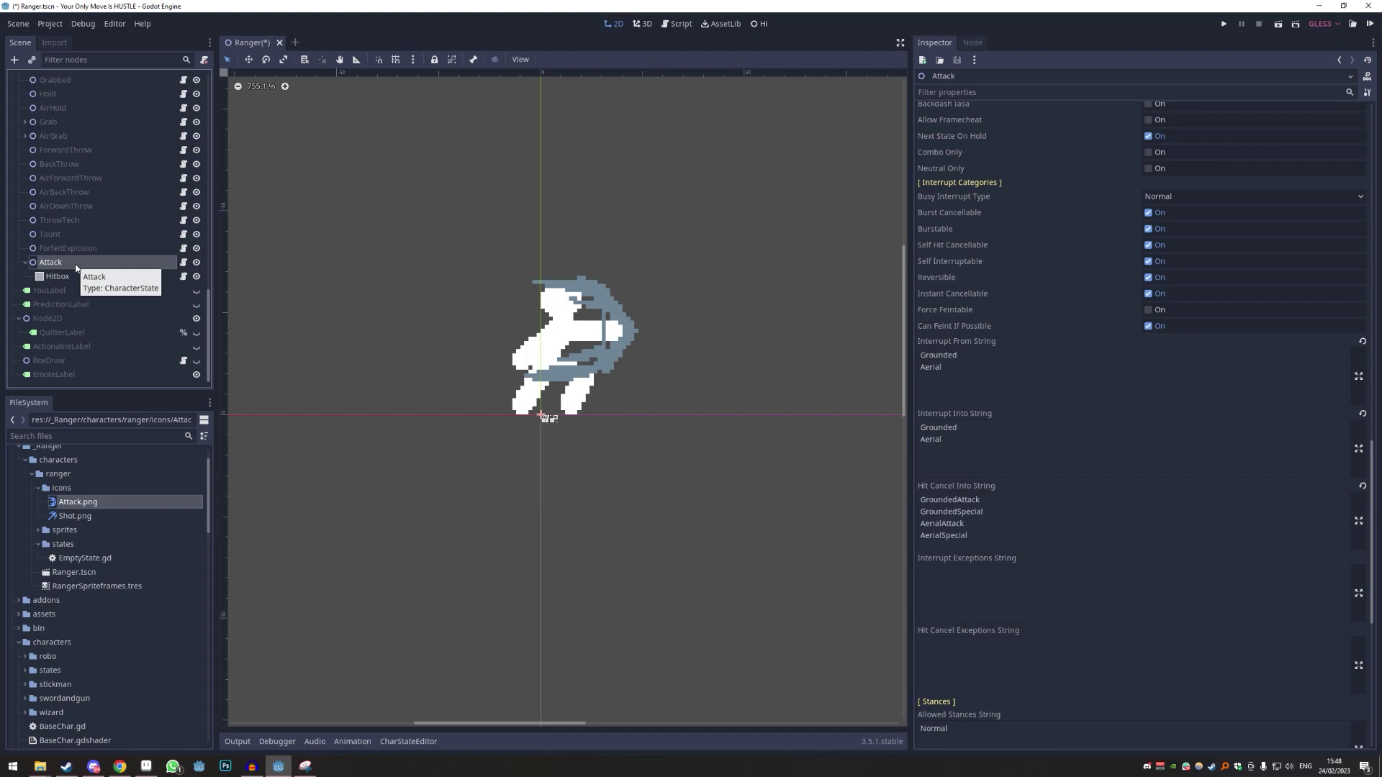
left_click(58, 276)
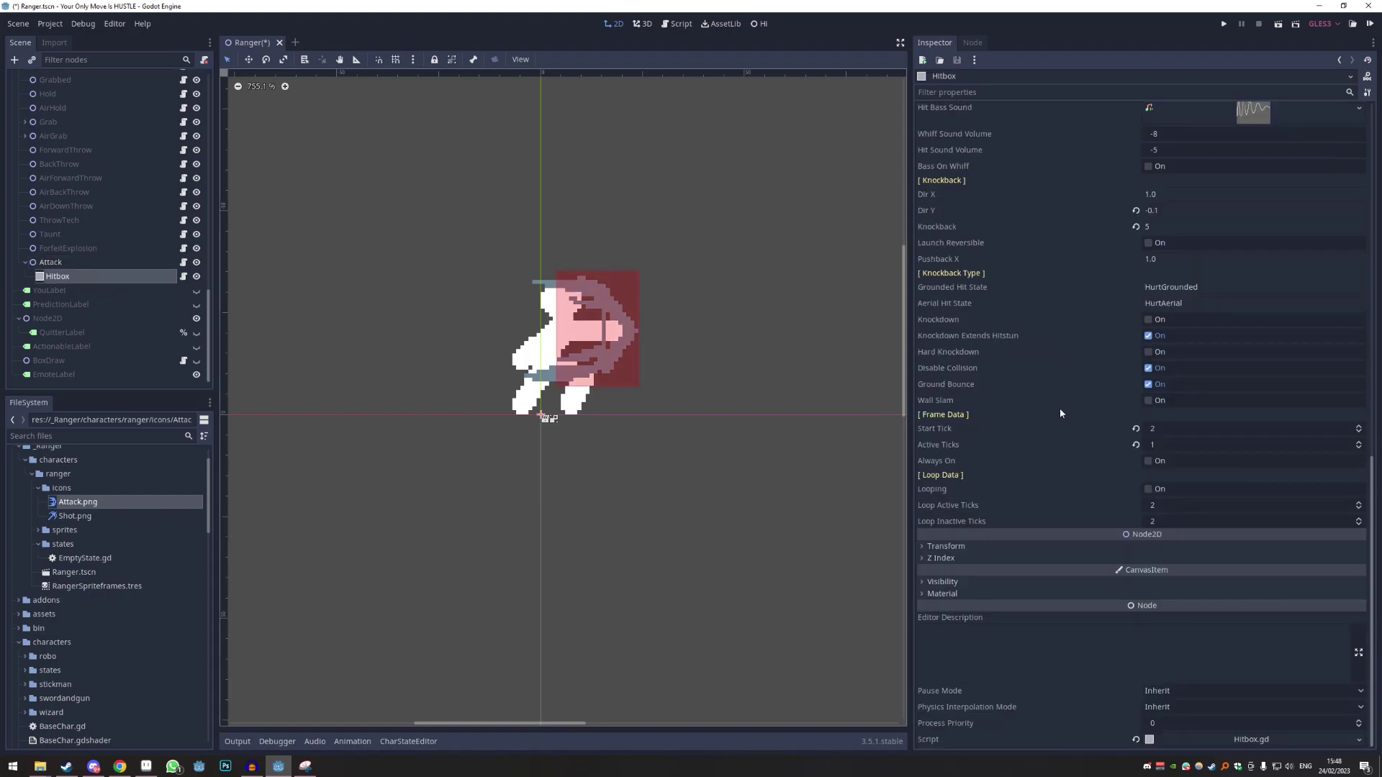
- Give the Attack hitbox Start Tick 6 and Active Ticks 2, and save the scene
left_click(1159, 427)
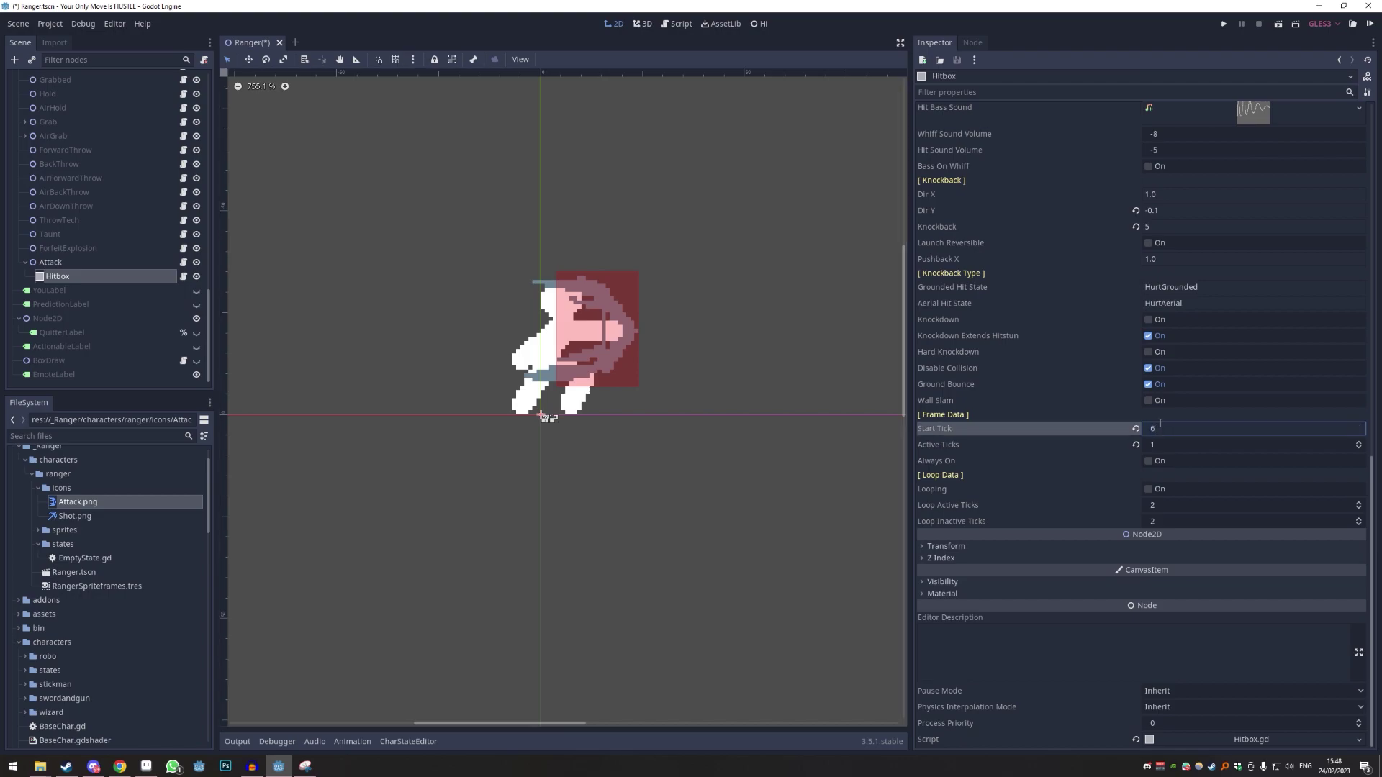
left_click(994, 445)
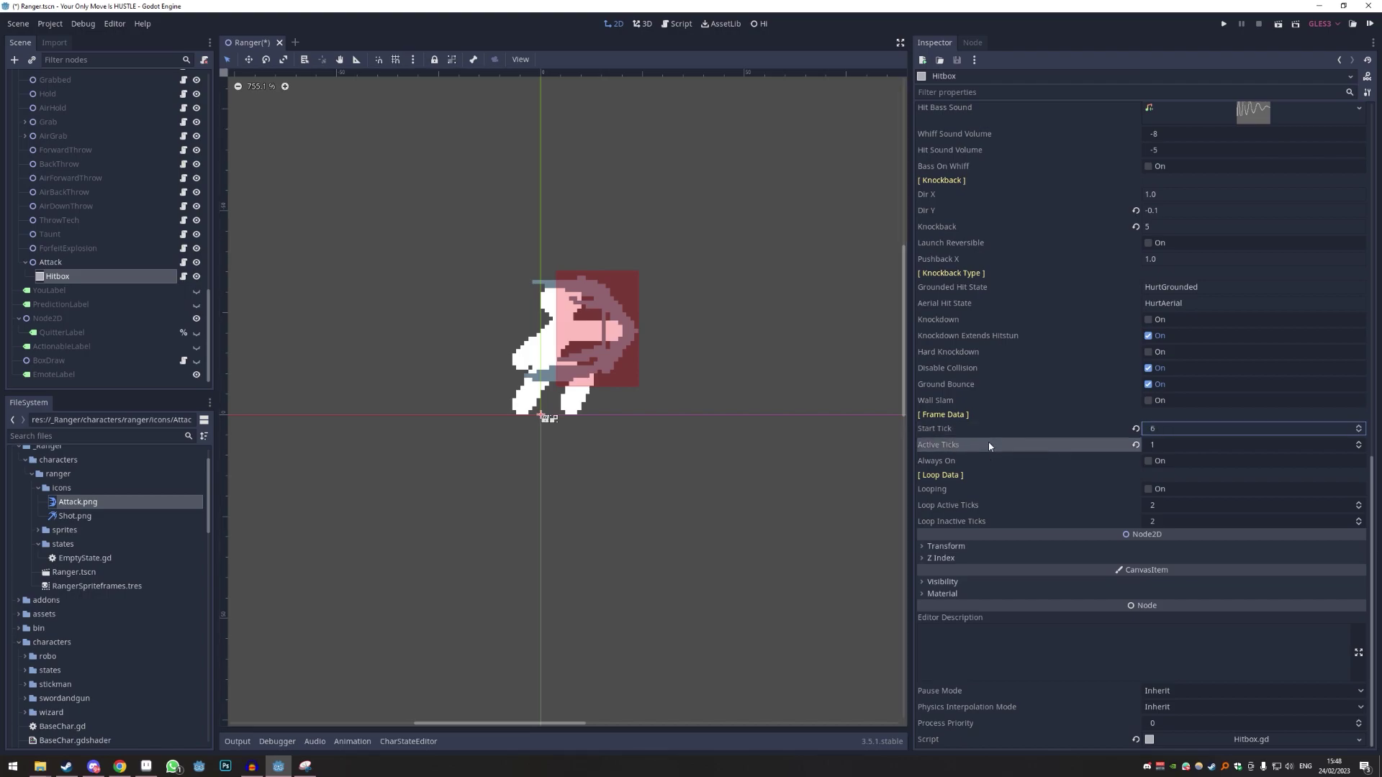
left_click(1172, 445)
type("2")
key("ctrl+s")
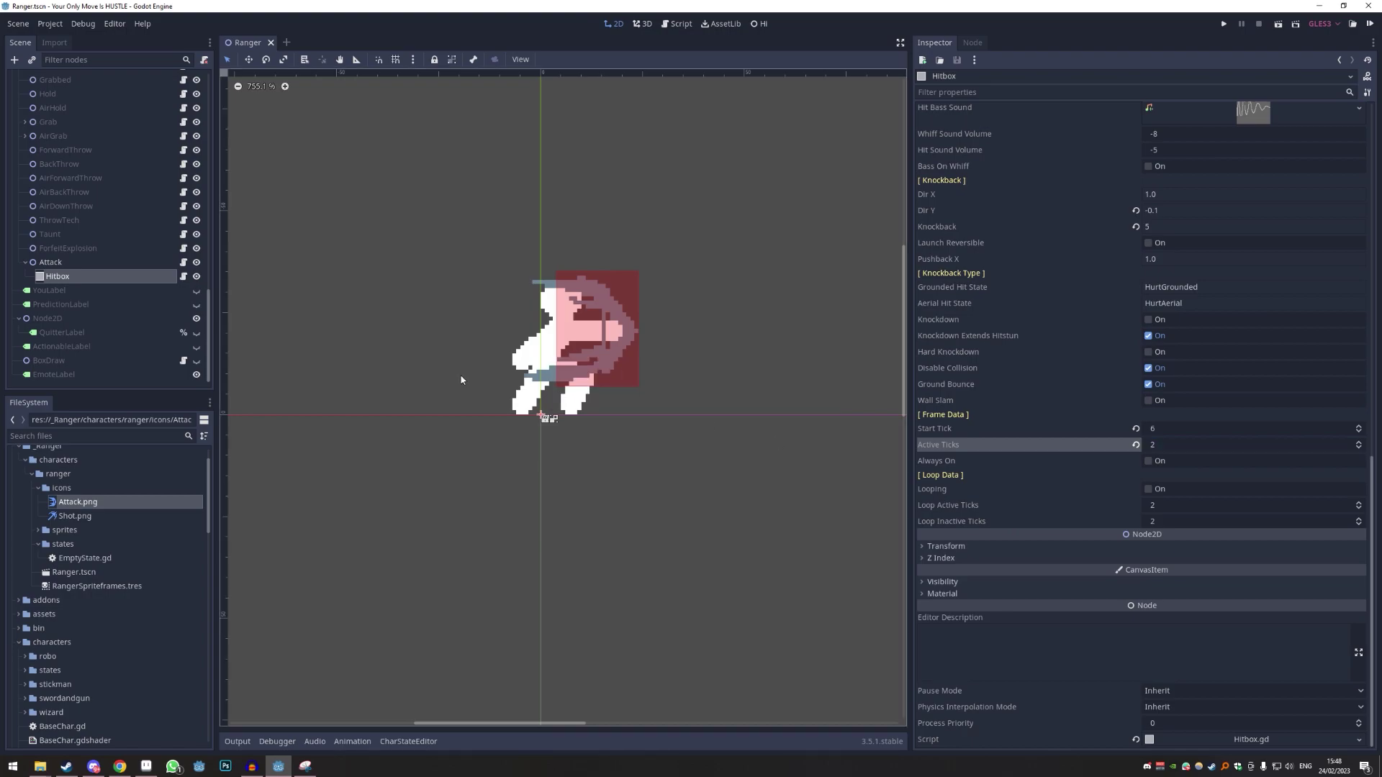
left_click(83, 265)
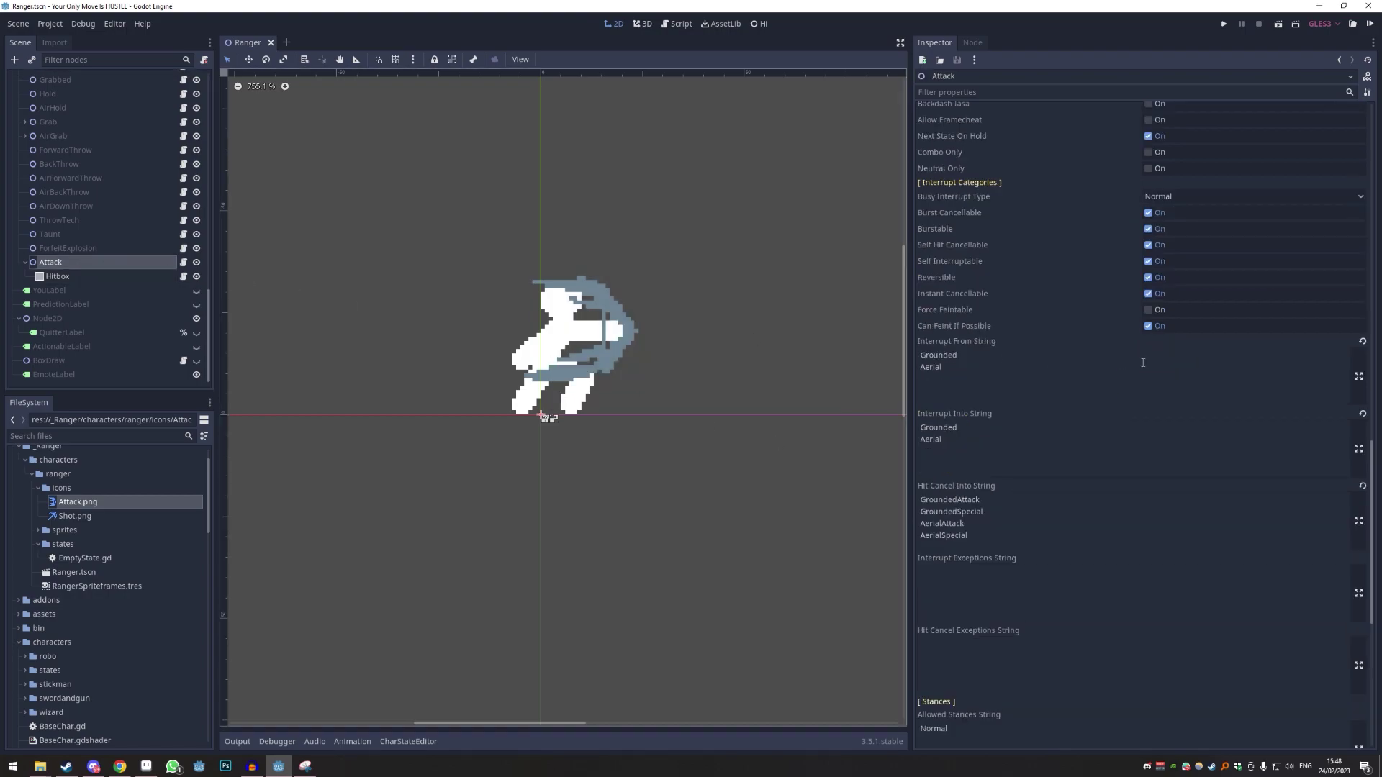
- Launch the game and start a singleplayer match with Ranger as P1 versus Cowboy as P2
left_click(1224, 23)
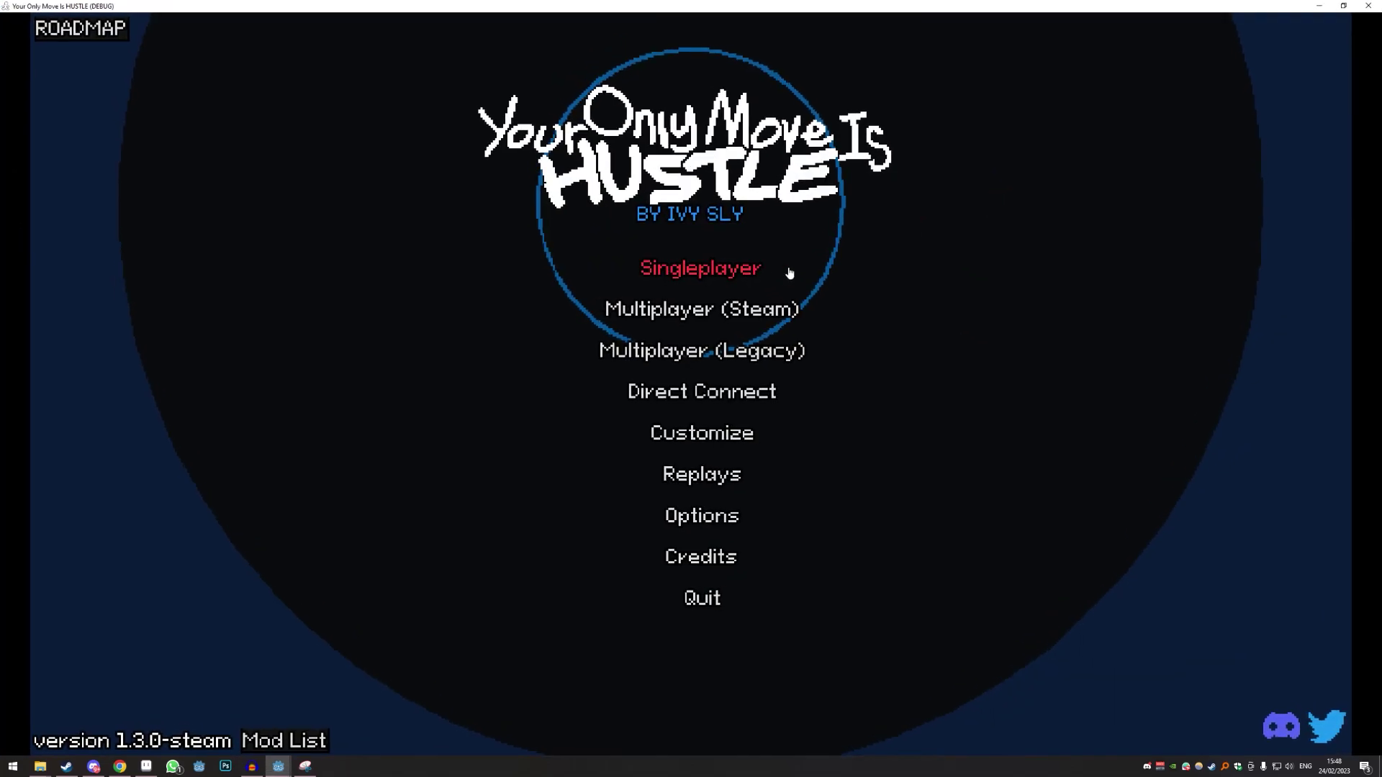
left_click(789, 273)
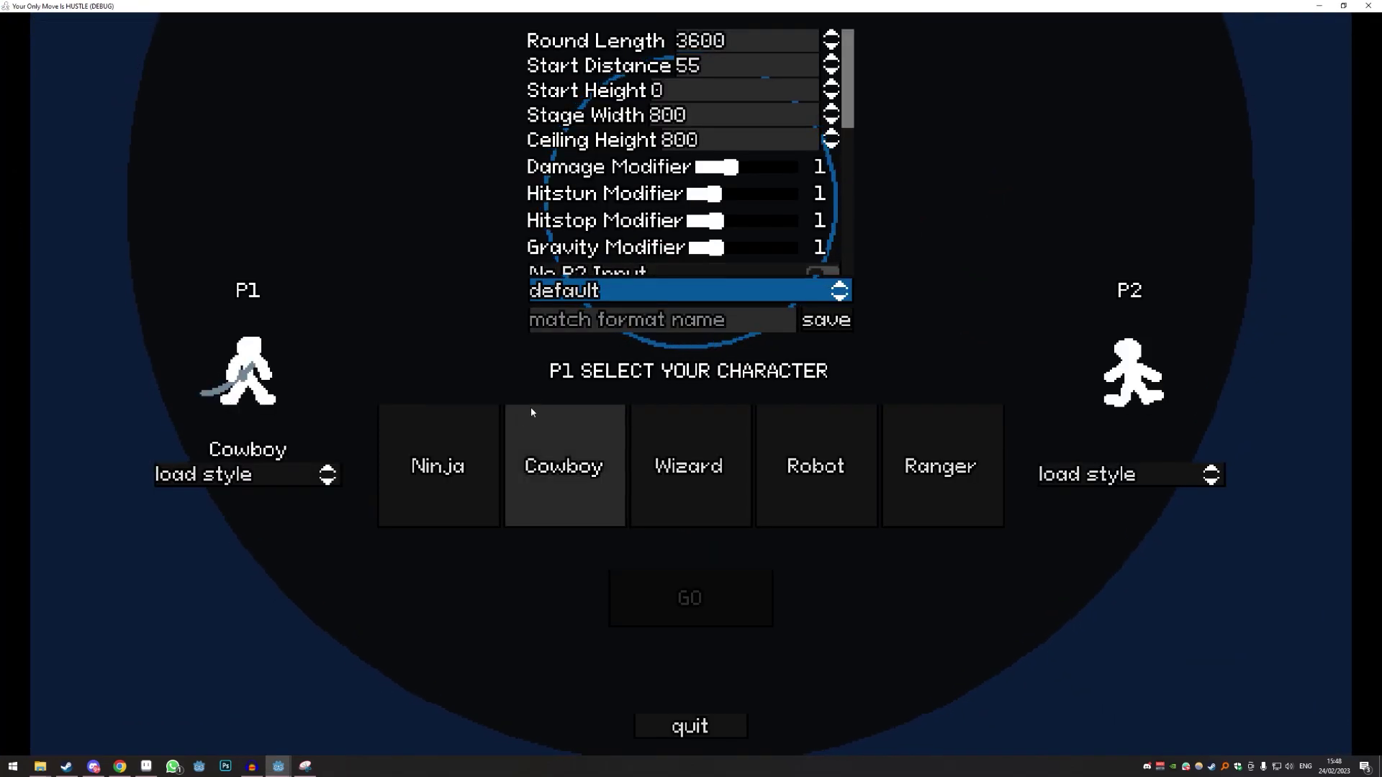
left_click(926, 499)
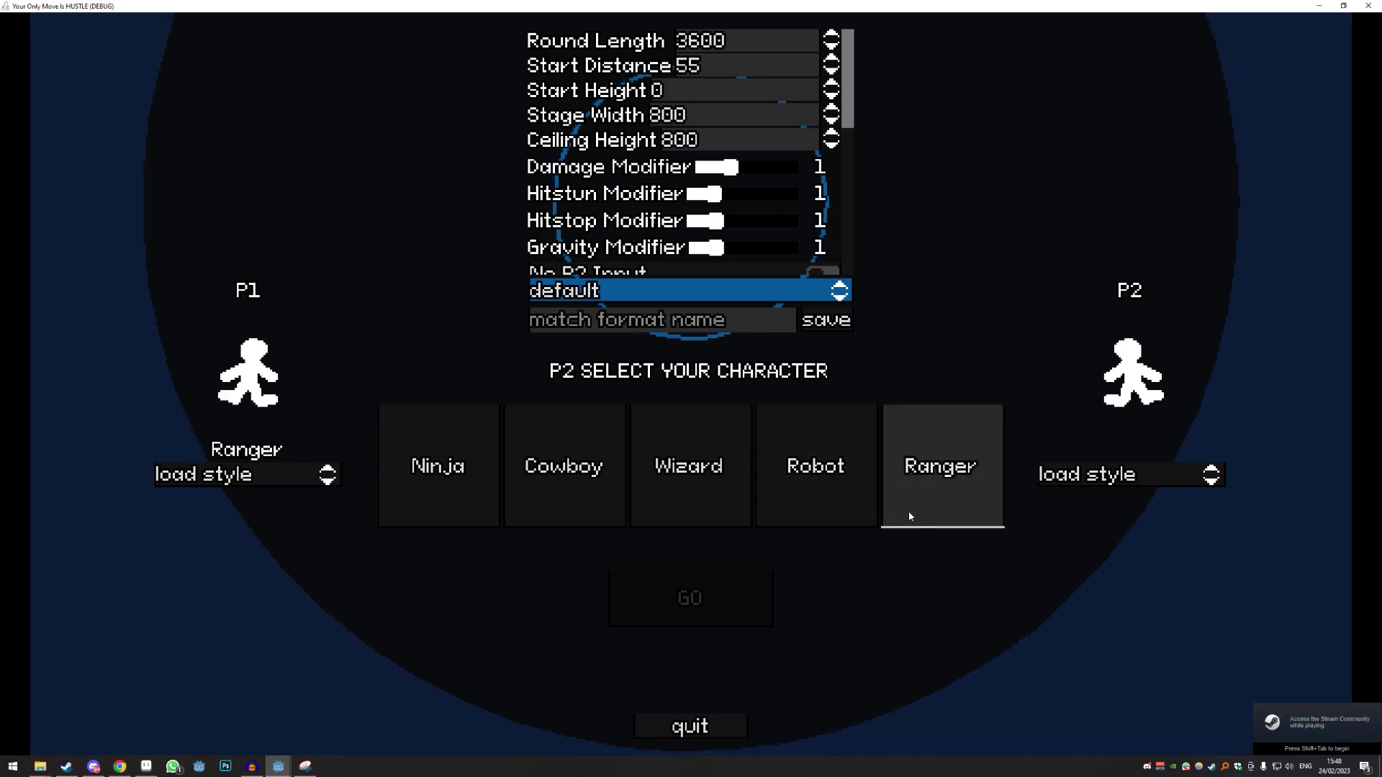
left_click(577, 508)
left_click(666, 597)
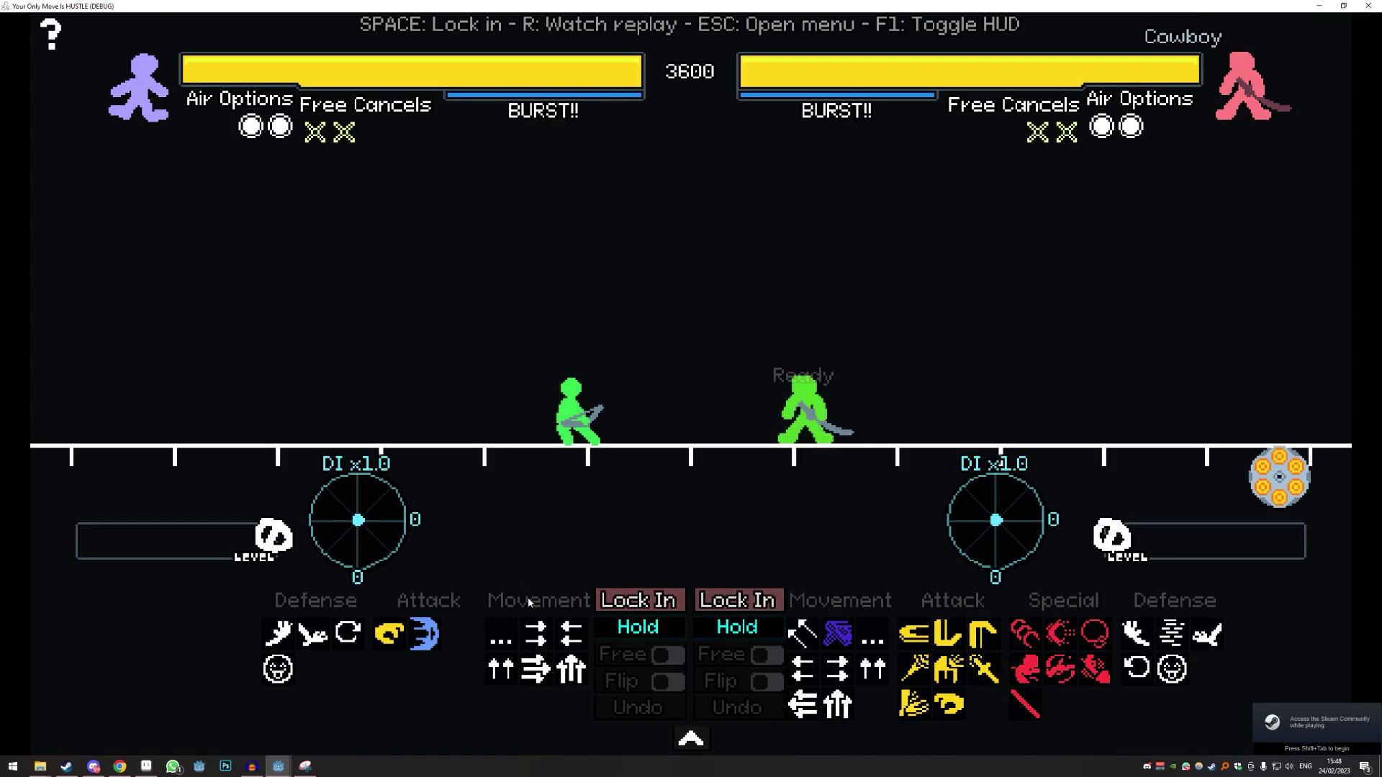
- Dash Ranger forward twice toward Cowboy, then lock in the Attack
left_click(541, 628)
key("space")
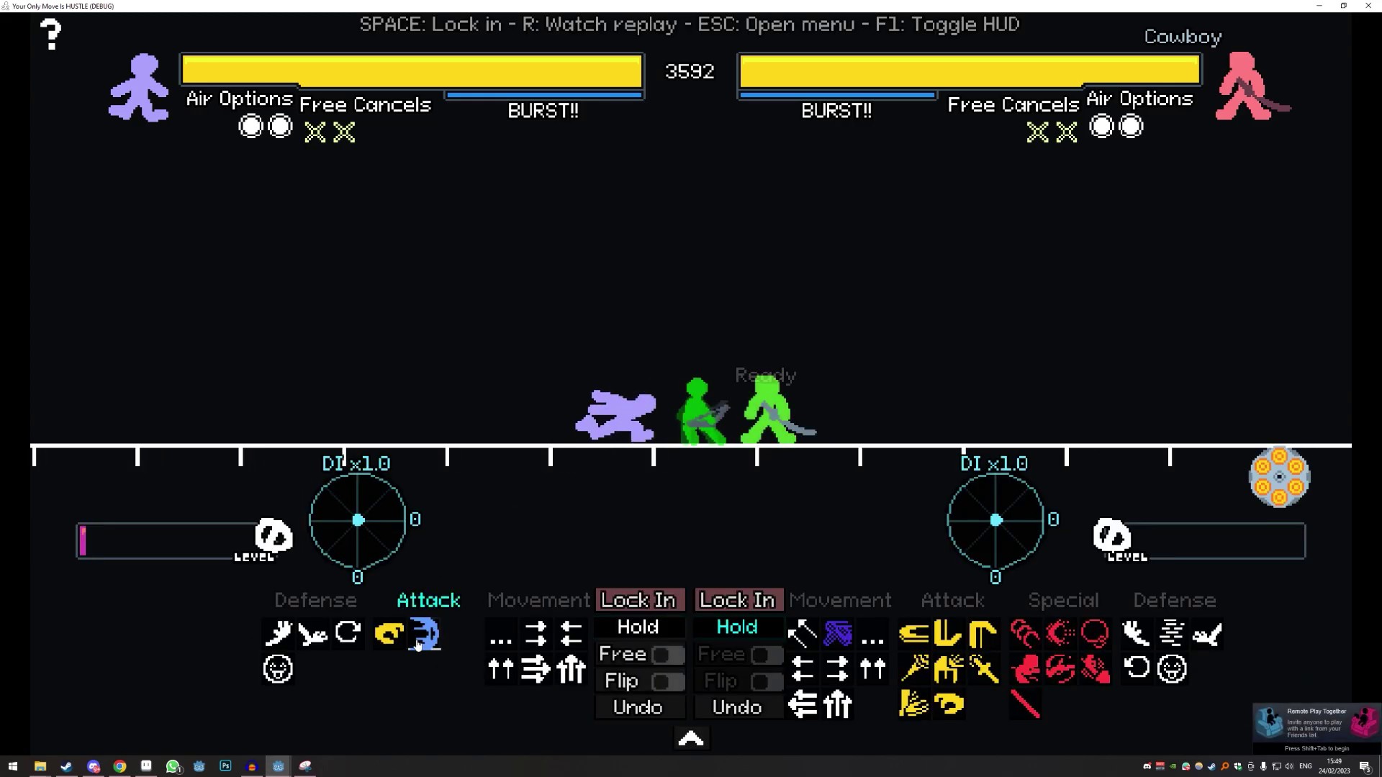
left_click(536, 634)
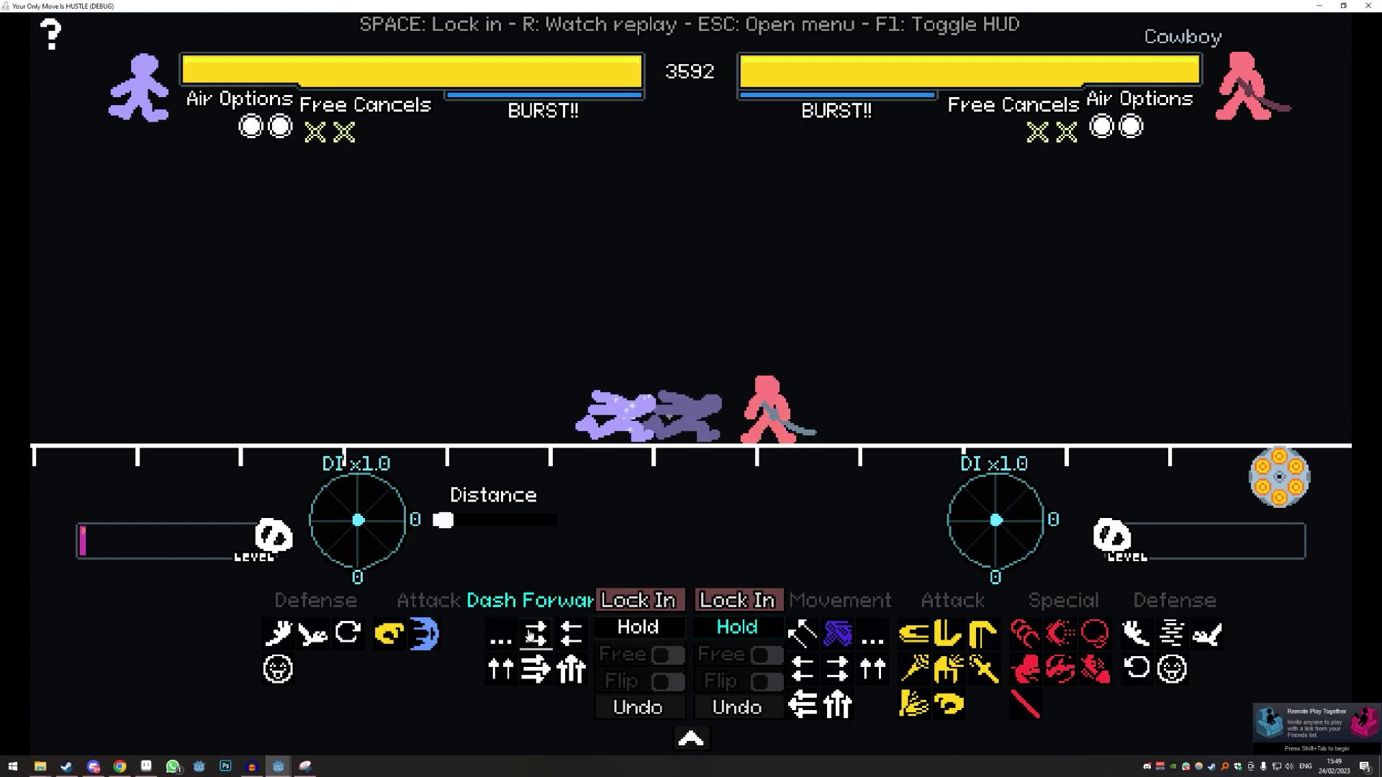
key("space")
left_click(431, 629)
key("space")
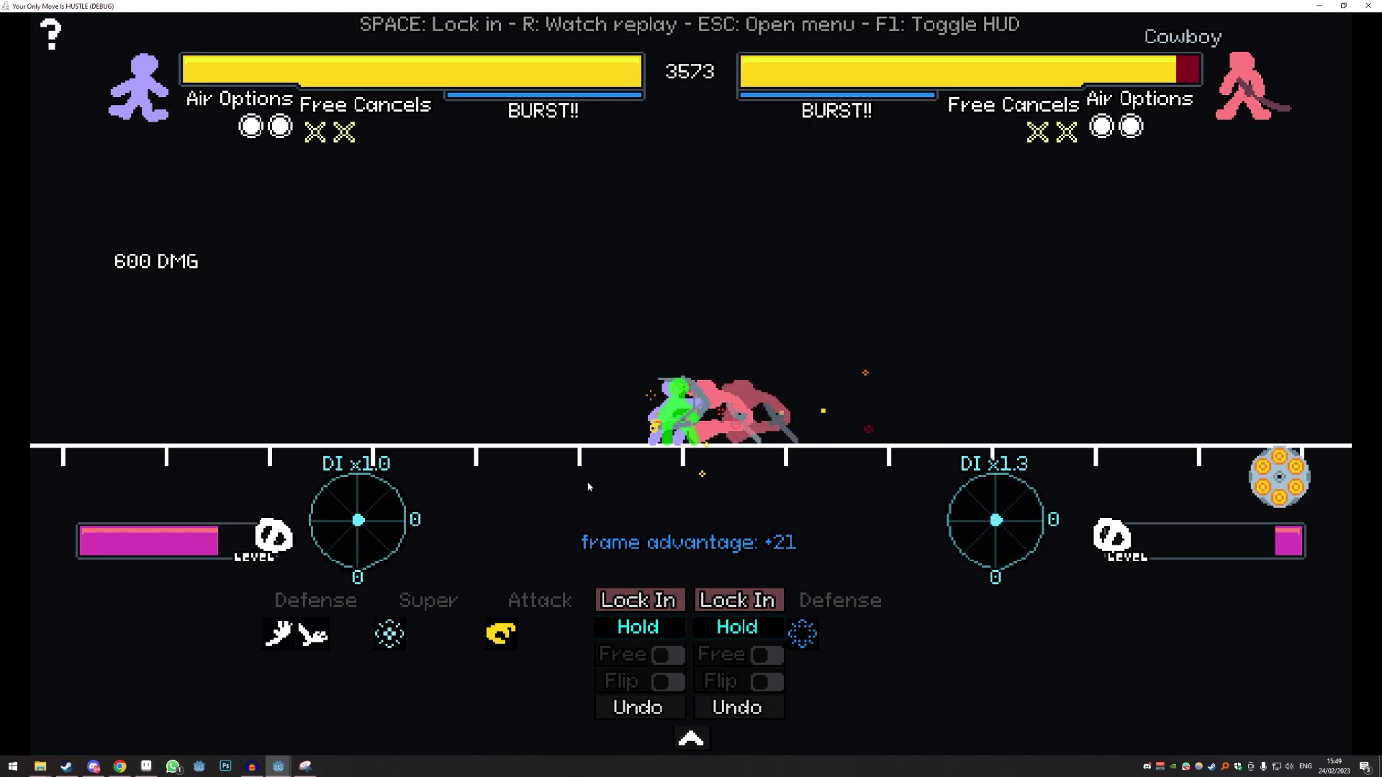
- Lock in the Attack again to land a 2-hit, 1140-damage combo on Cowboy
left_click(536, 634)
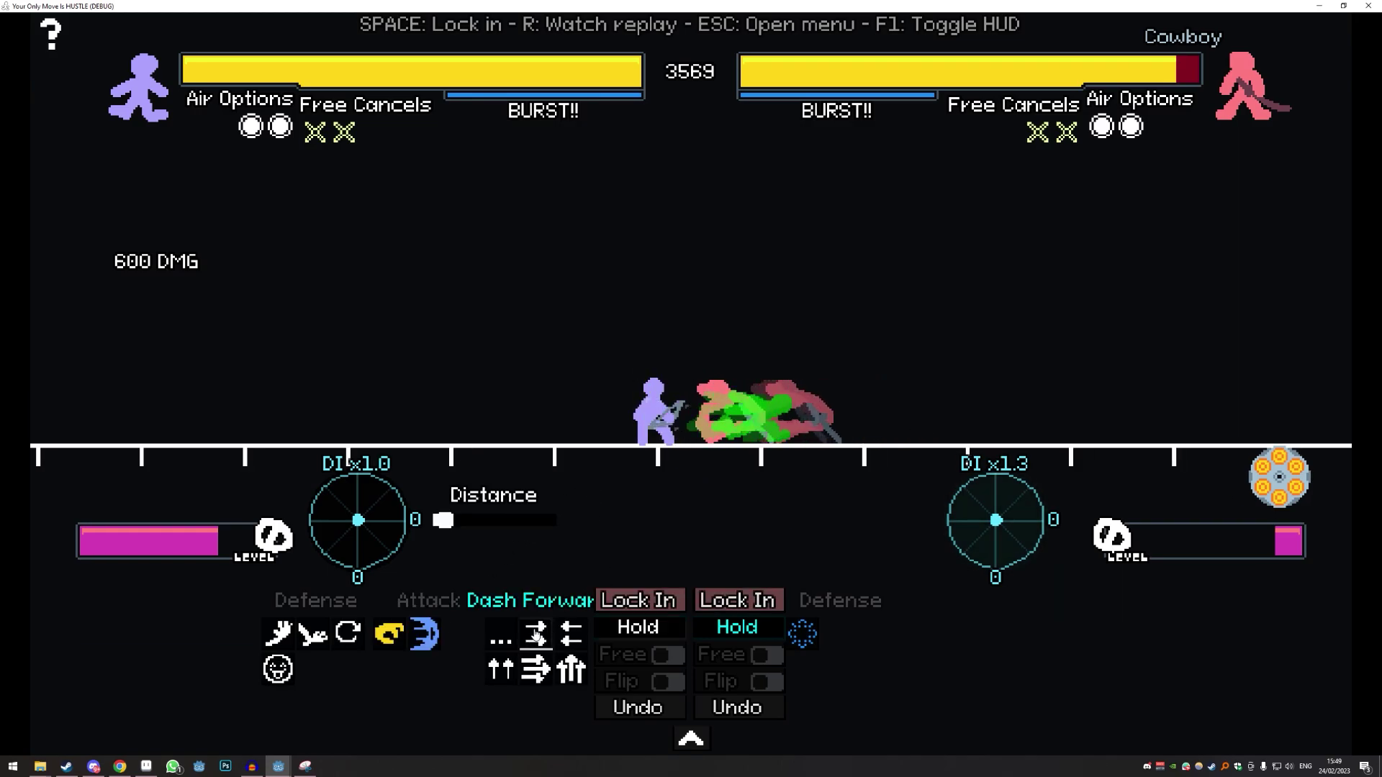
left_click(427, 640)
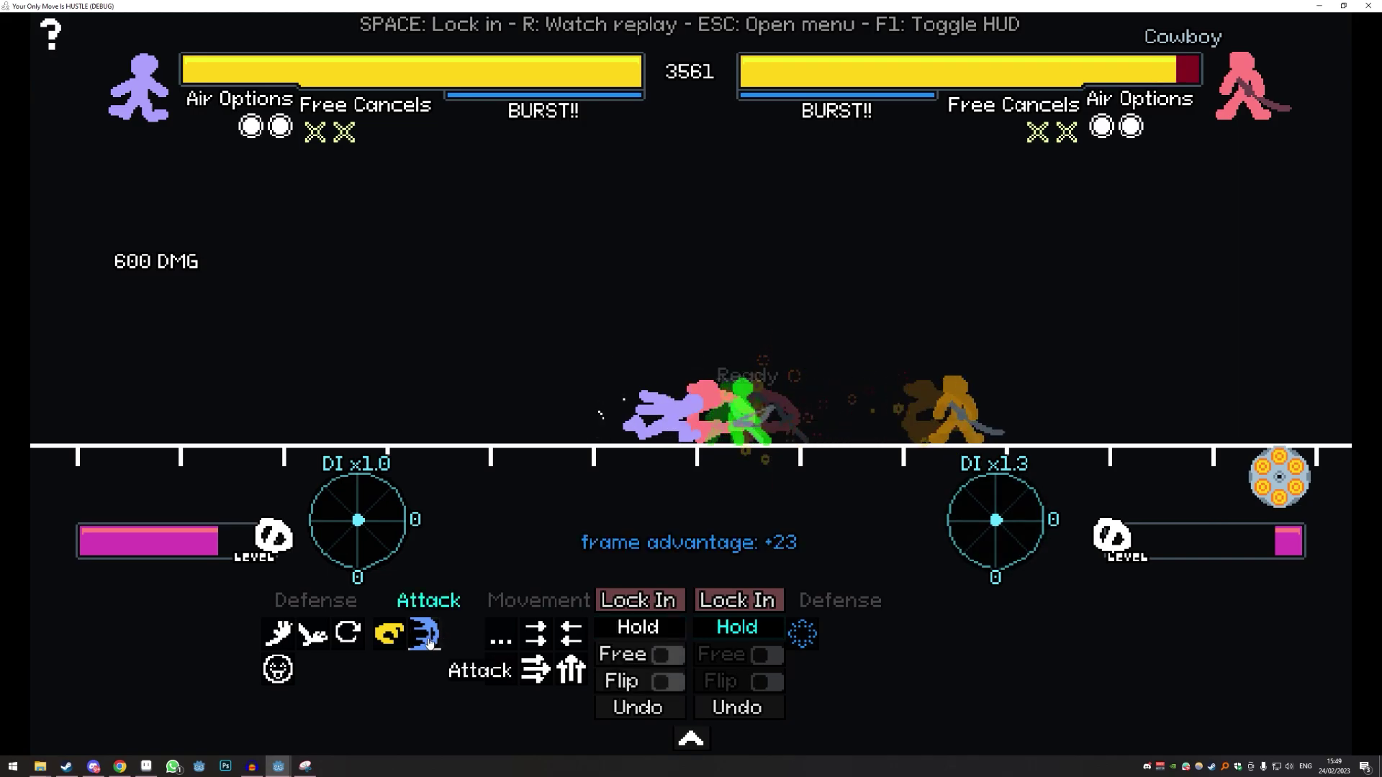
key("space")
left_click(423, 635)
left_click(432, 634)
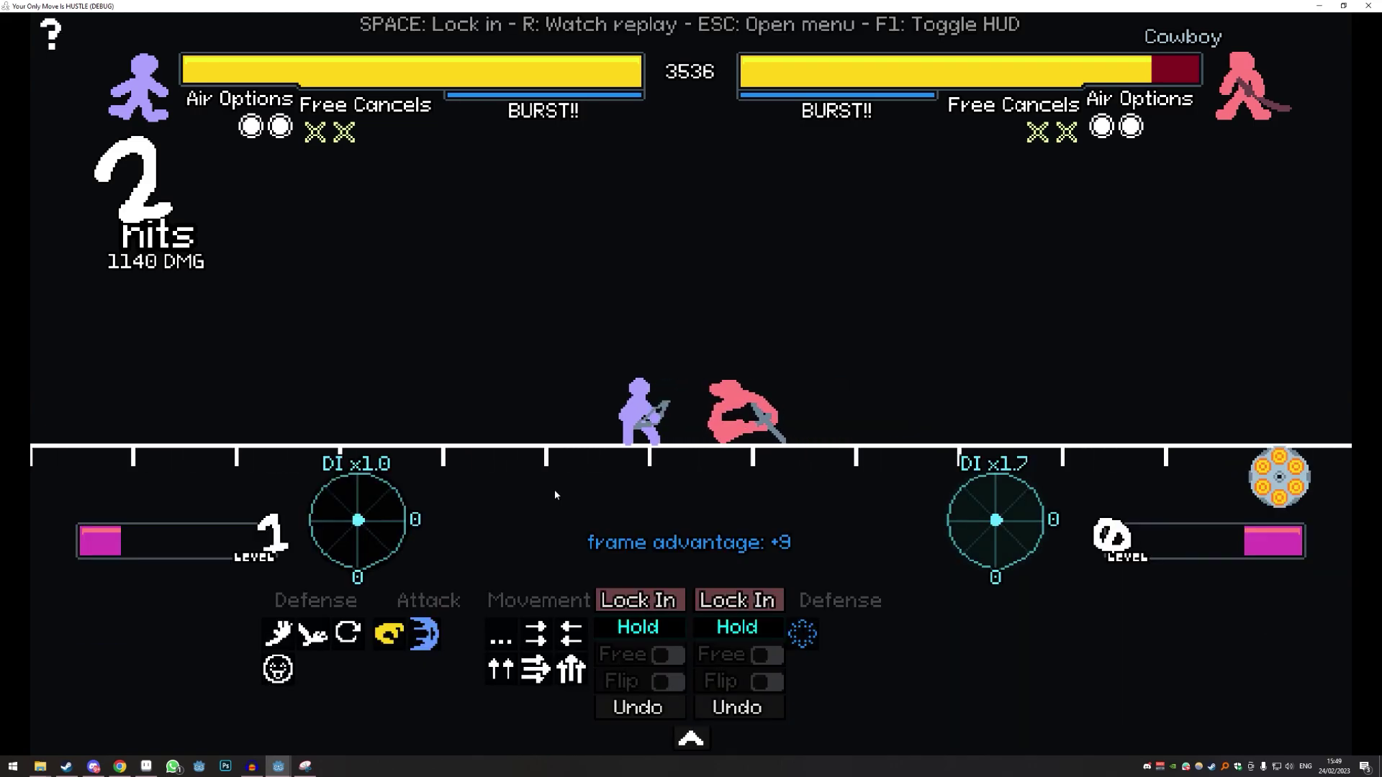